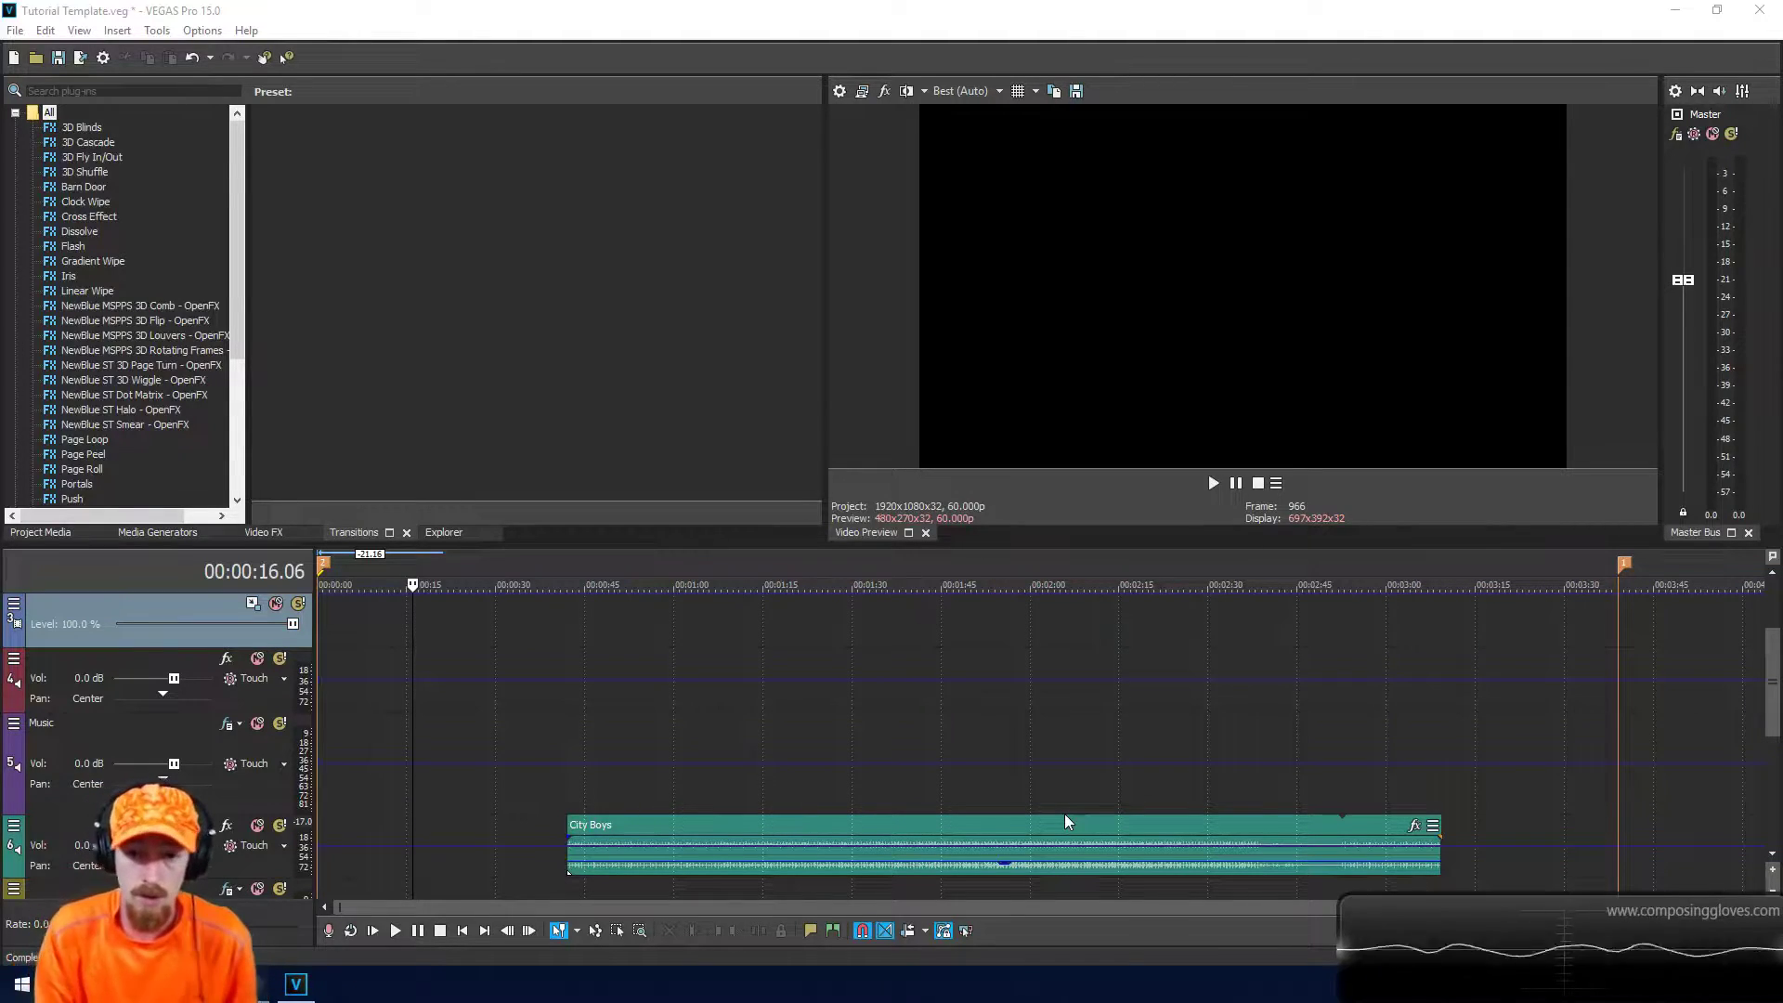
# Launch Scarlett MixControl and reposition its window over the centre of the workspace
pyautogui.press('super')
pyautogui.write('mix')
pyautogui.press('Return')
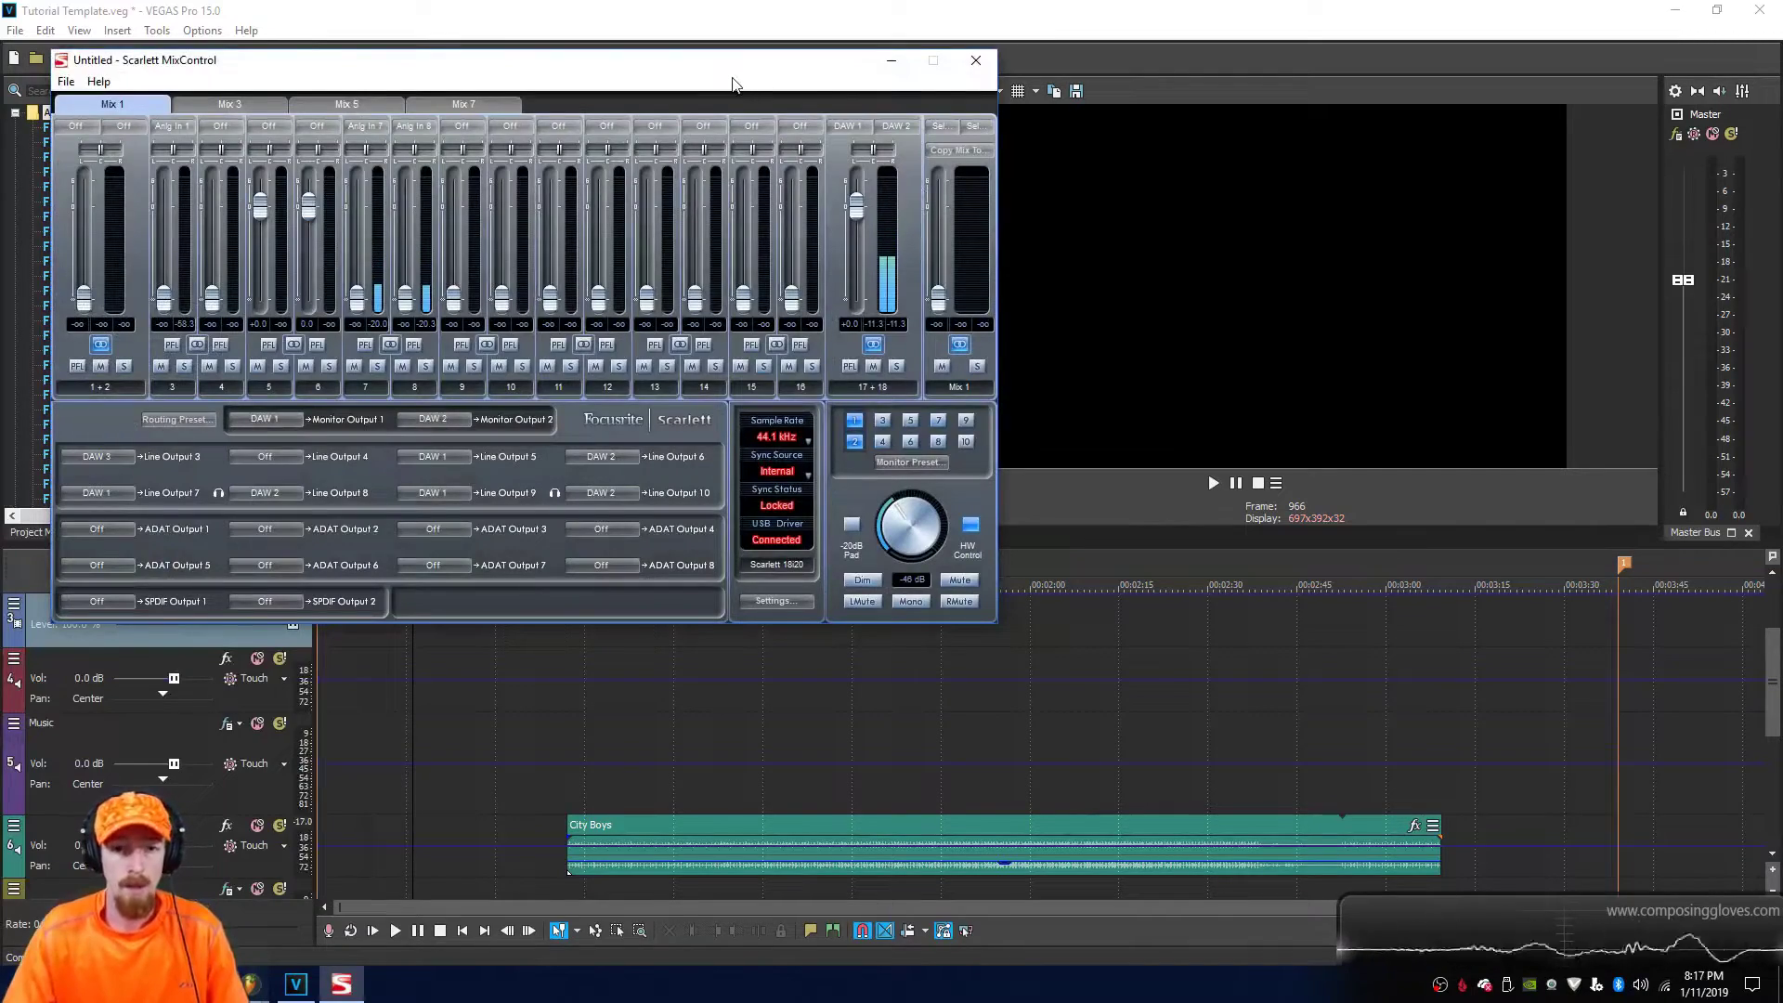
pyautogui.moveTo(740, 73); pyautogui.dragTo(1037, 152)
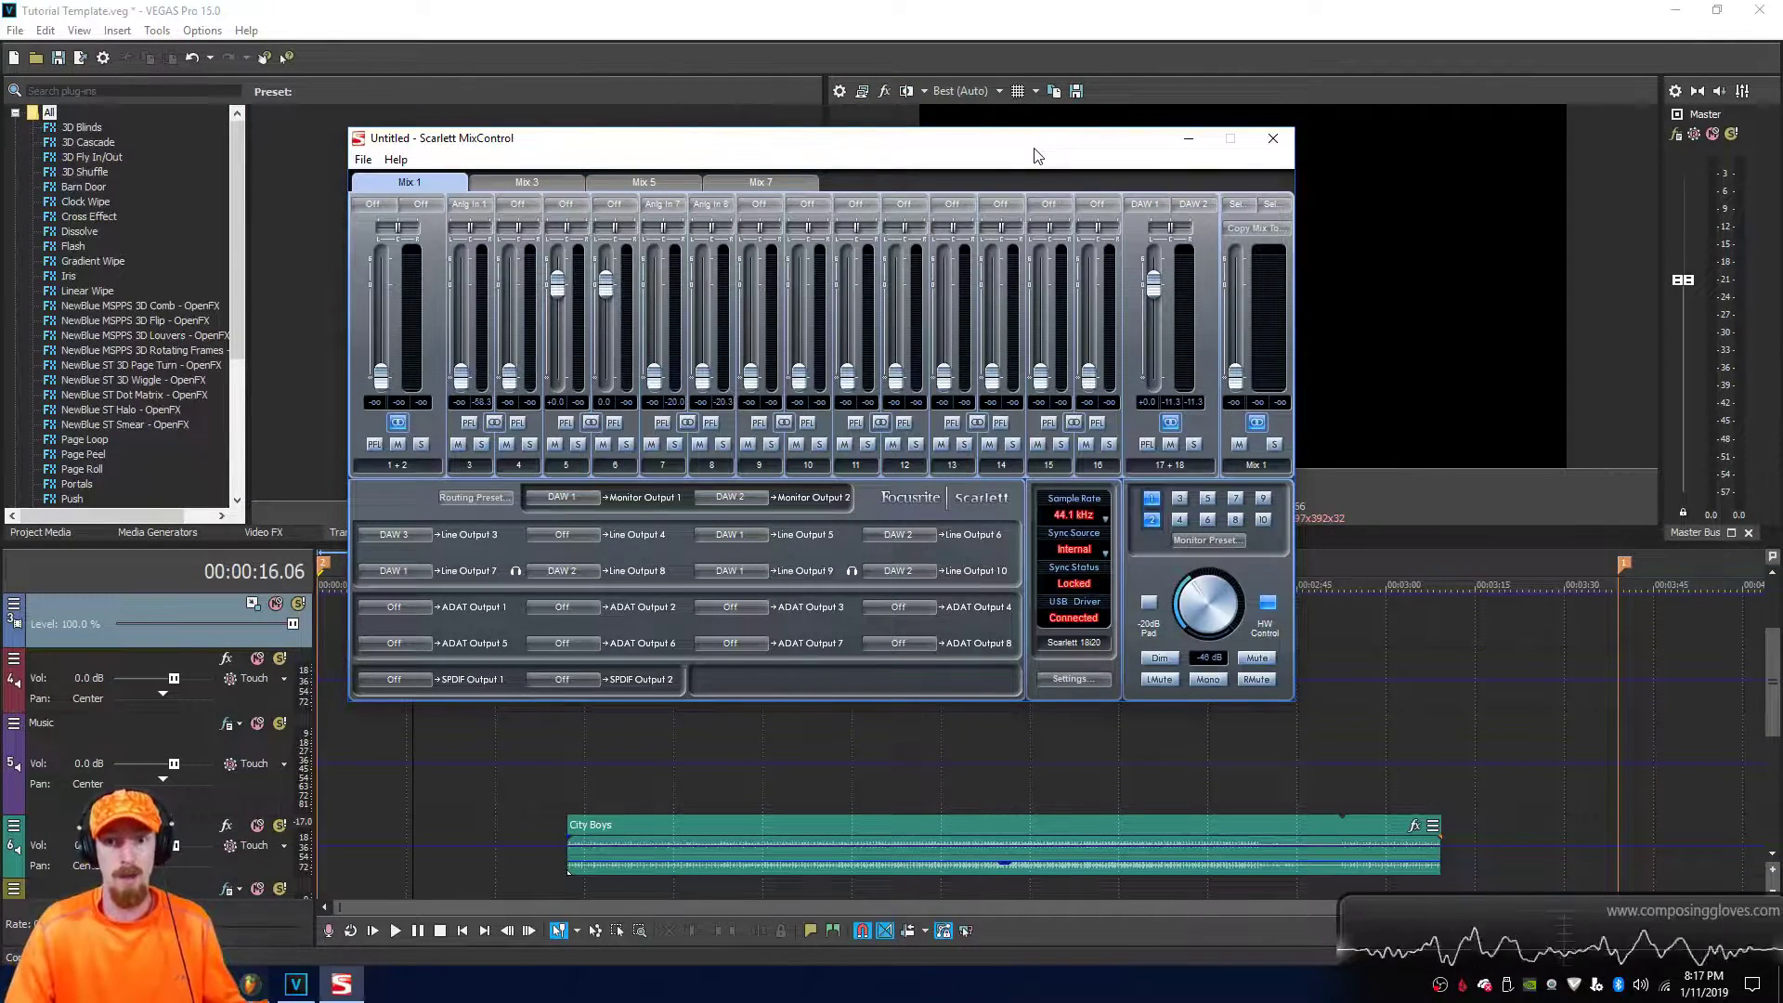
pyautogui.moveTo(1038, 155); pyautogui.dragTo(1122, 153)
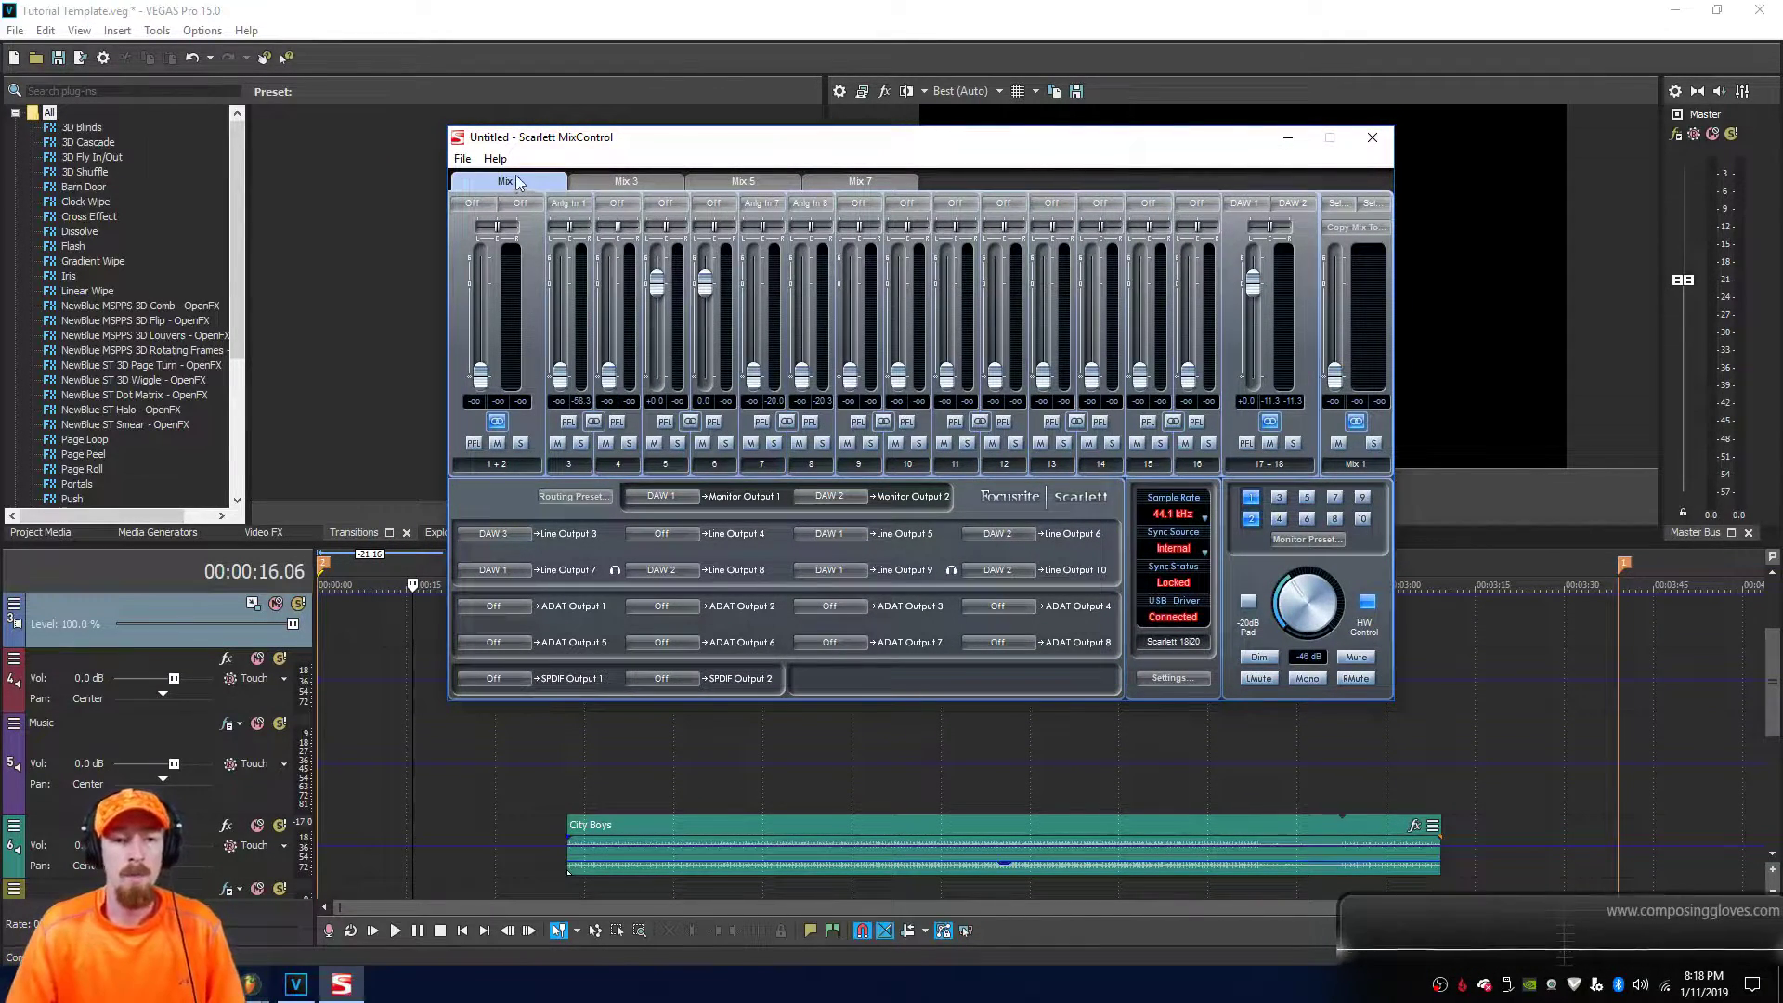
pyautogui.moveTo(642, 142); pyautogui.dragTo(526, 130)
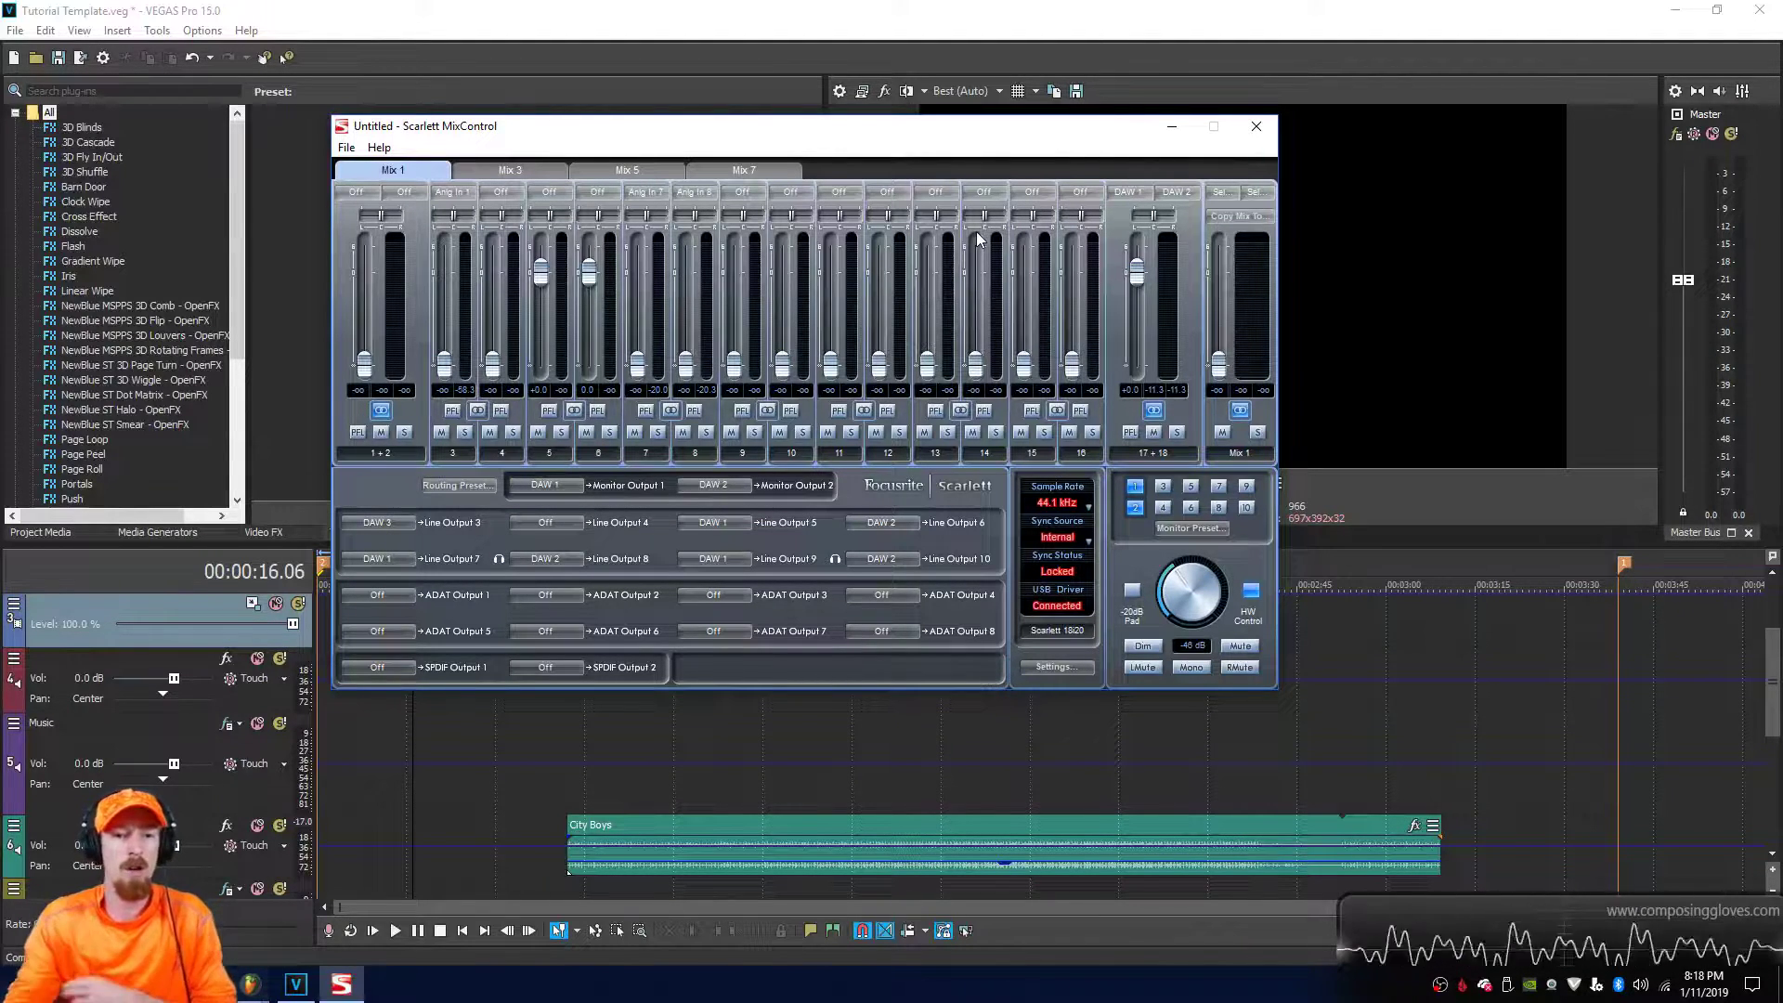
# Look through the mixes, including Mix 3 and Mix 7, and return to Mix 1
pyautogui.click(627, 170)
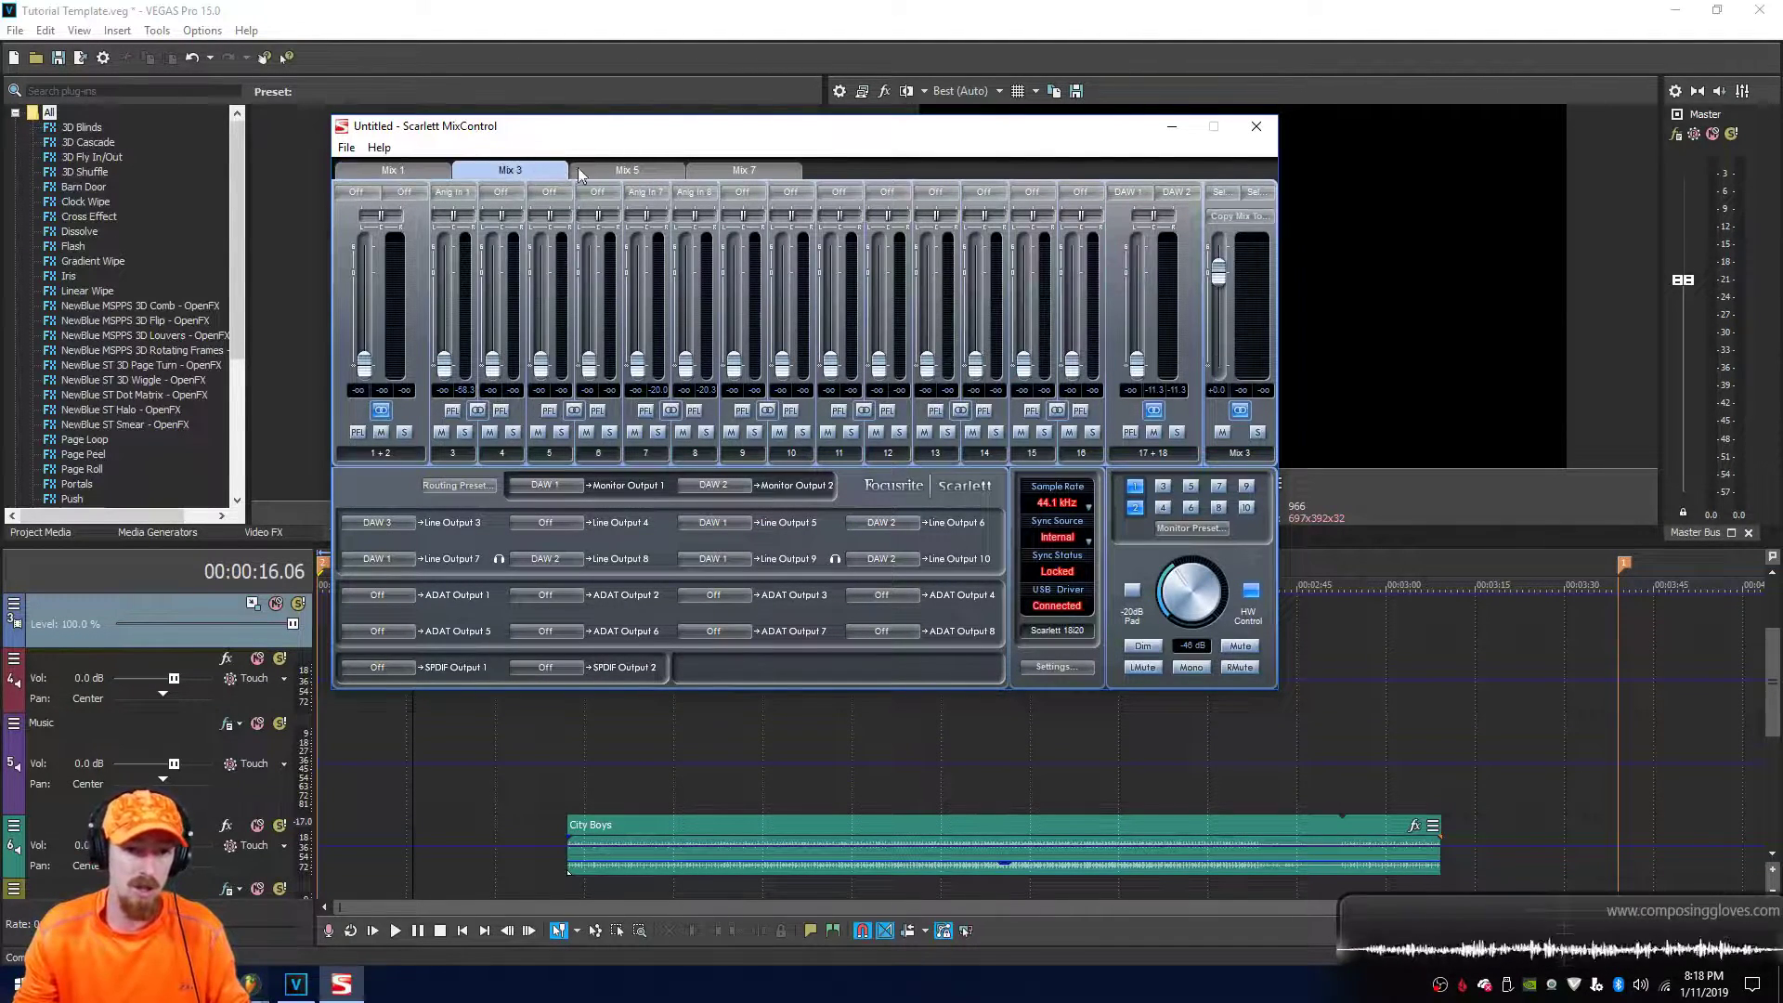
pyautogui.click(361, 169)
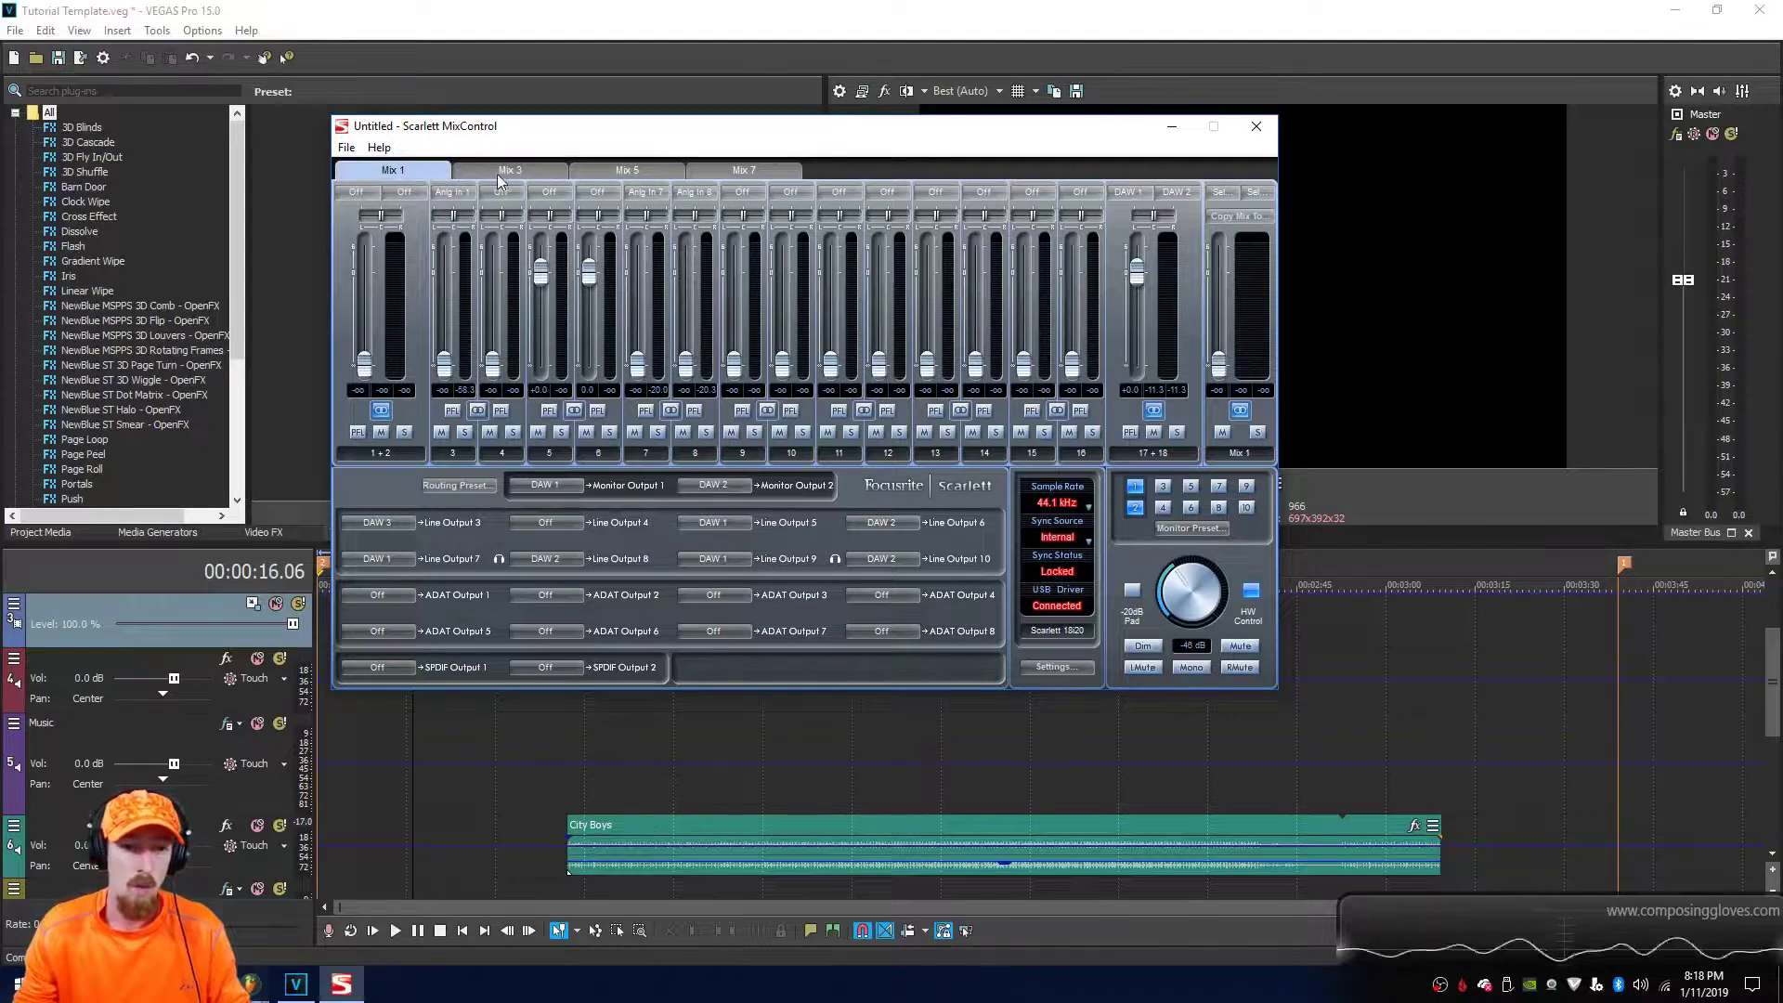
pyautogui.click(773, 164)
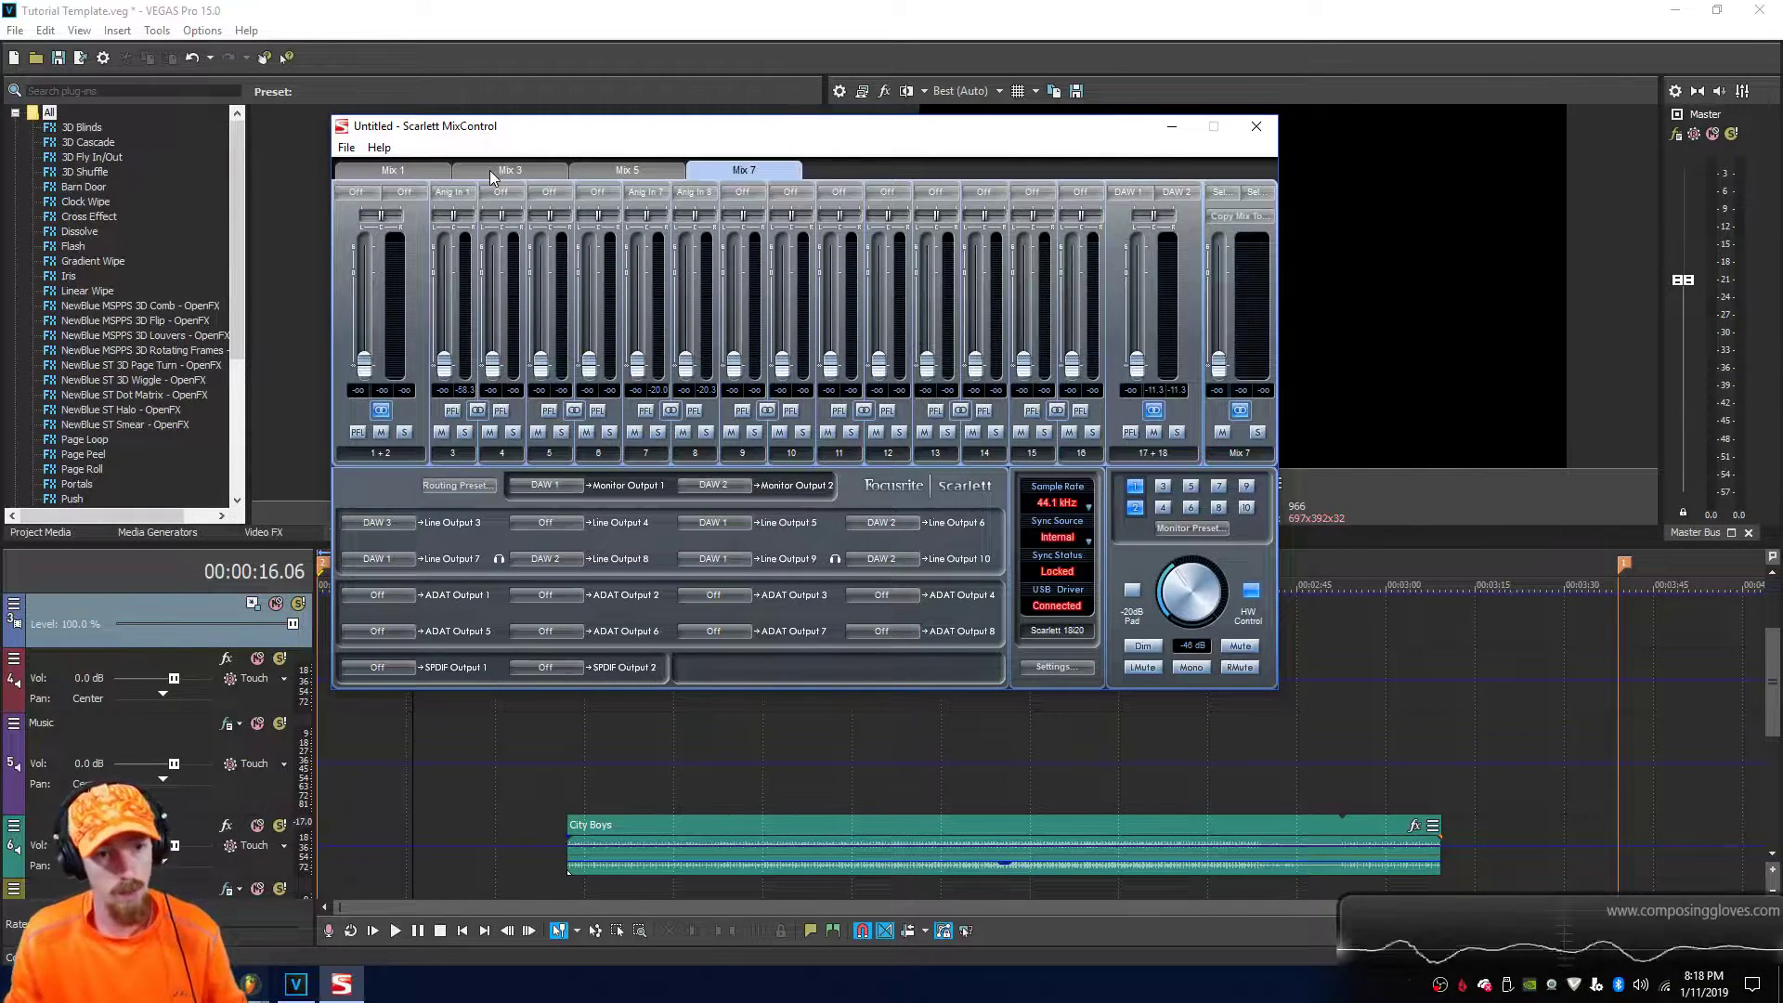
pyautogui.click(403, 171)
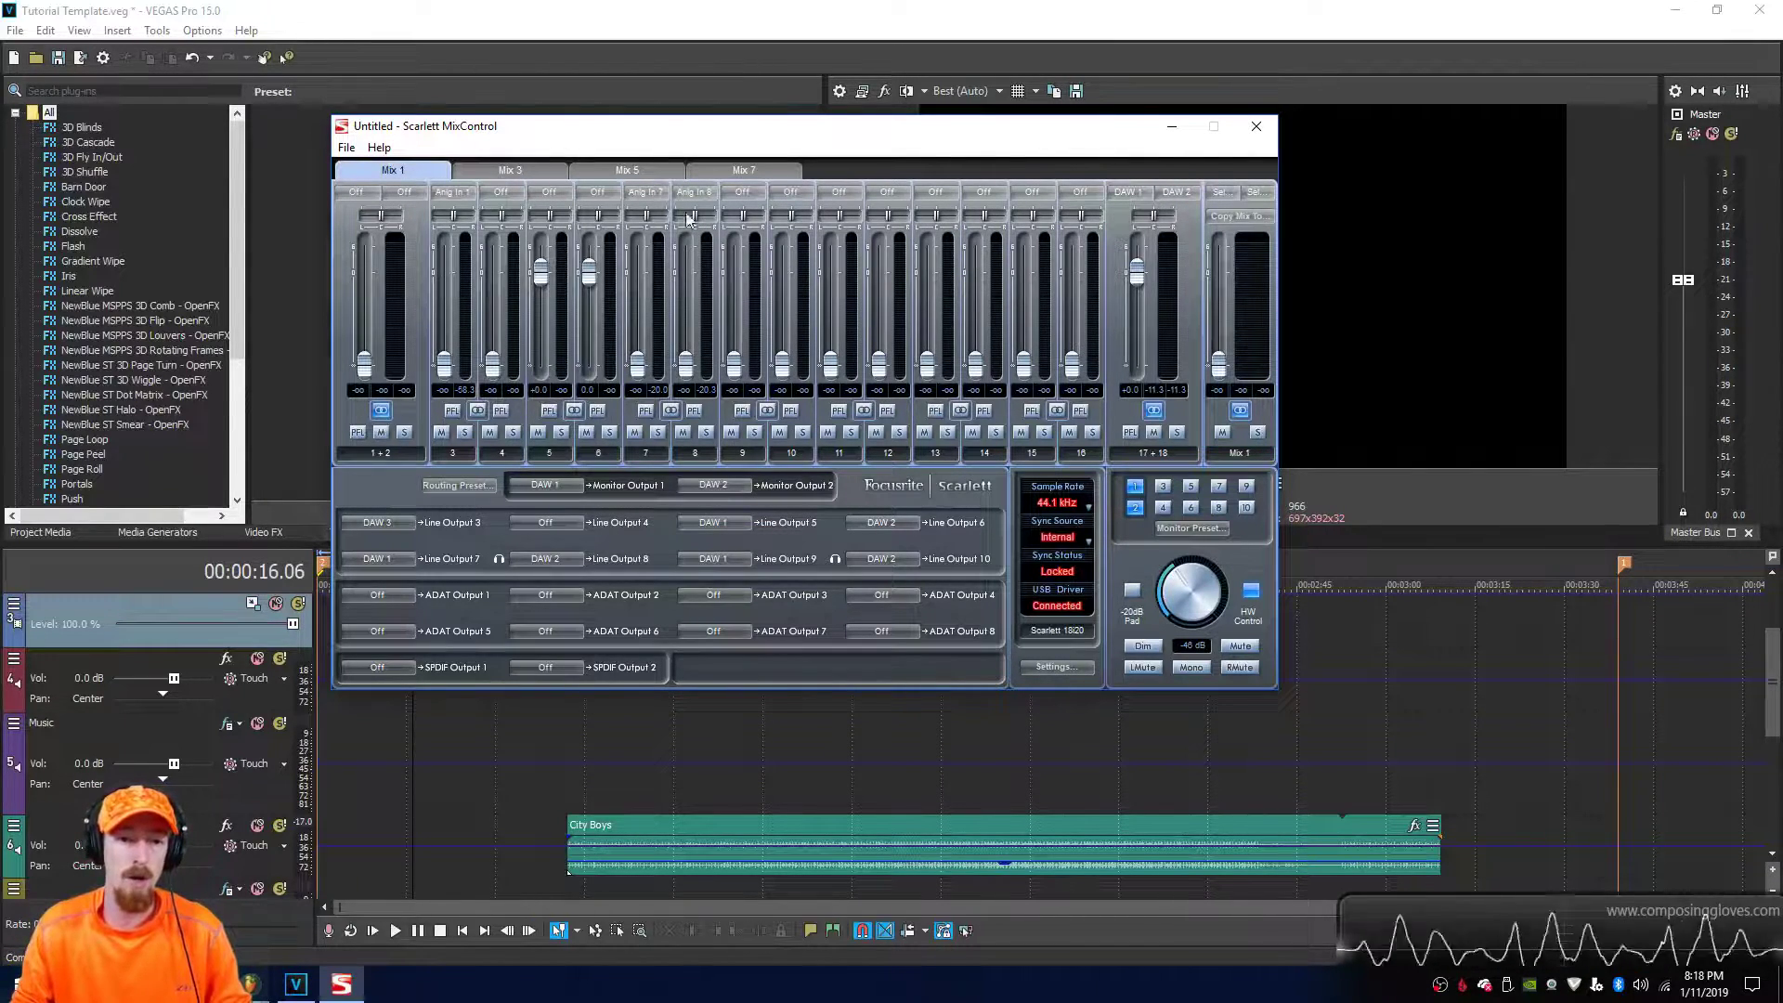
# Examine the input and DAW sources available for the first channel of Mix 1, leaving it set to Off
pyautogui.click(353, 193)
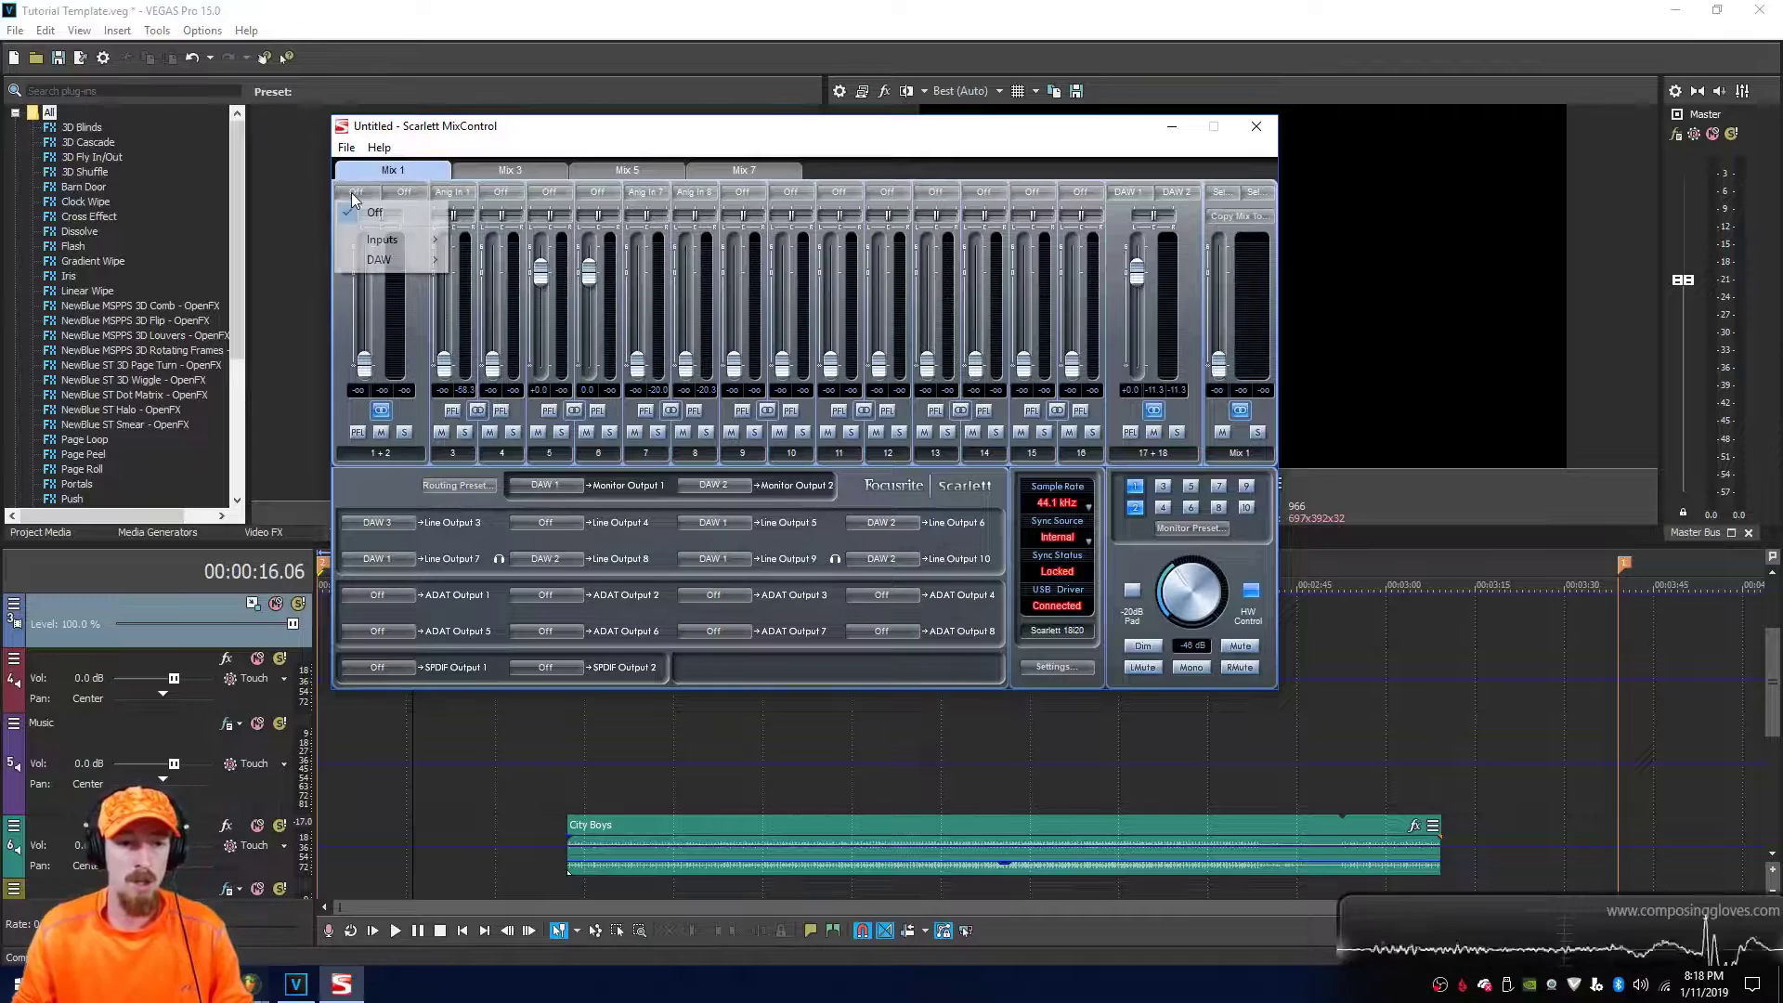
pyautogui.moveTo(394, 242)
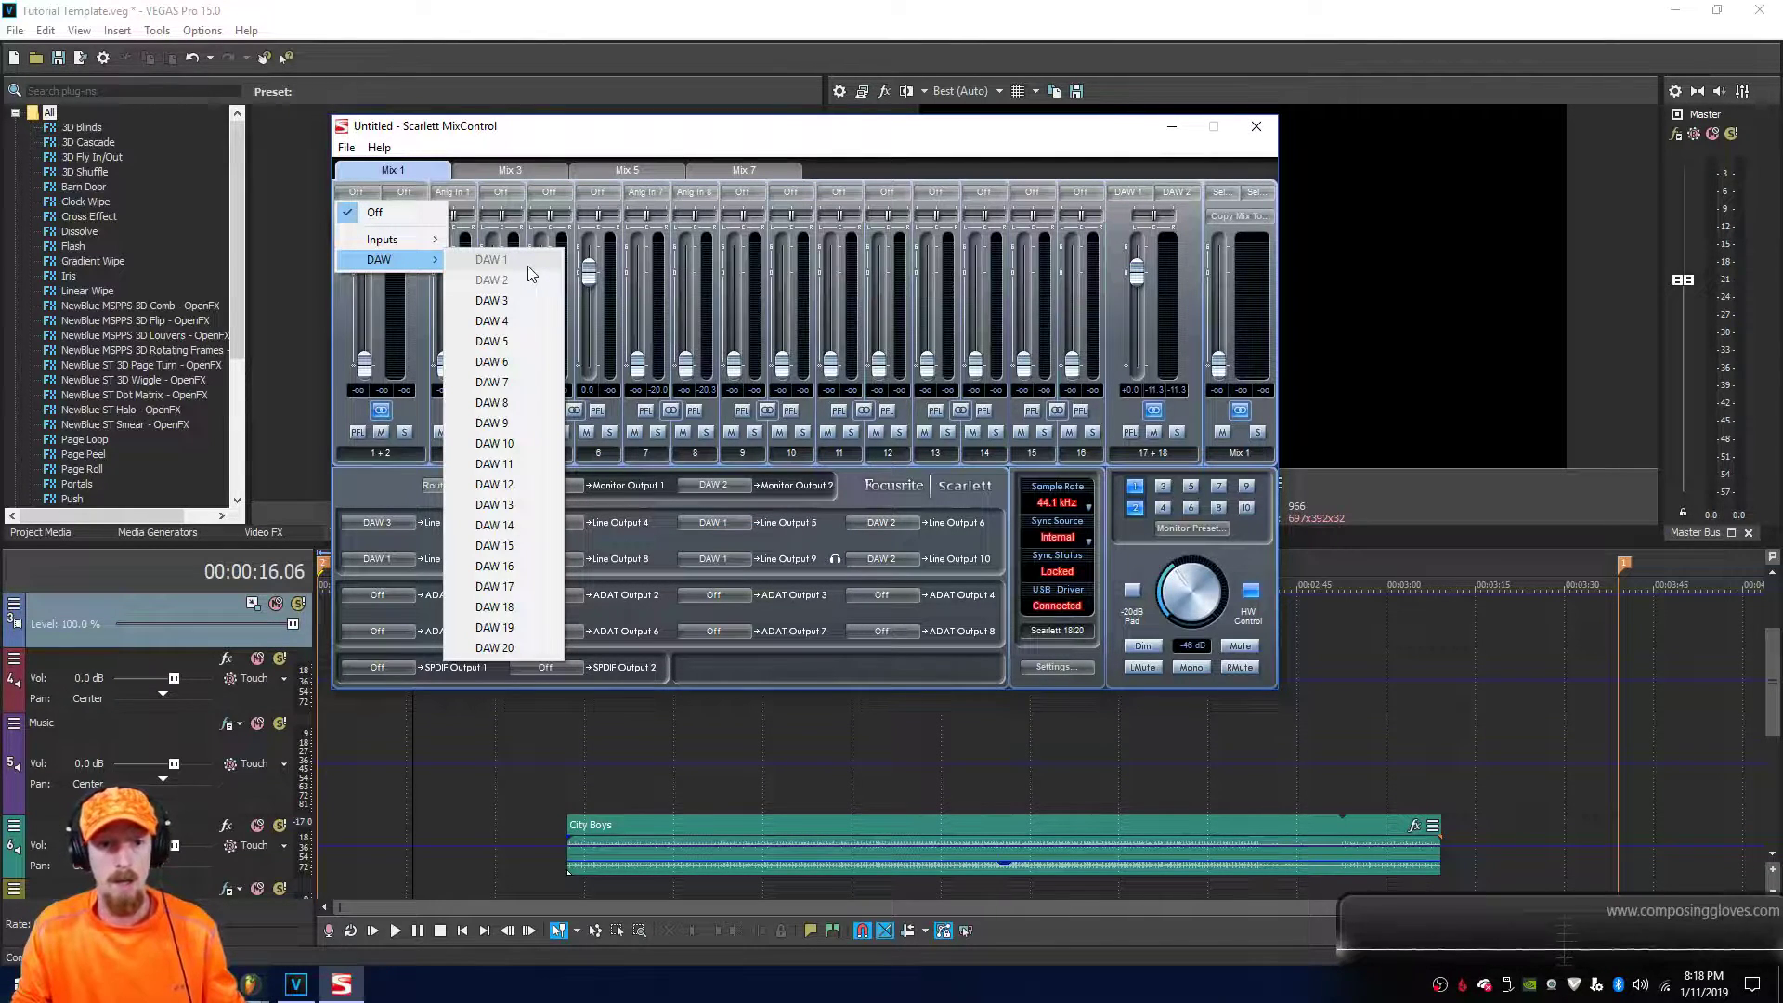
pyautogui.click(847, 149)
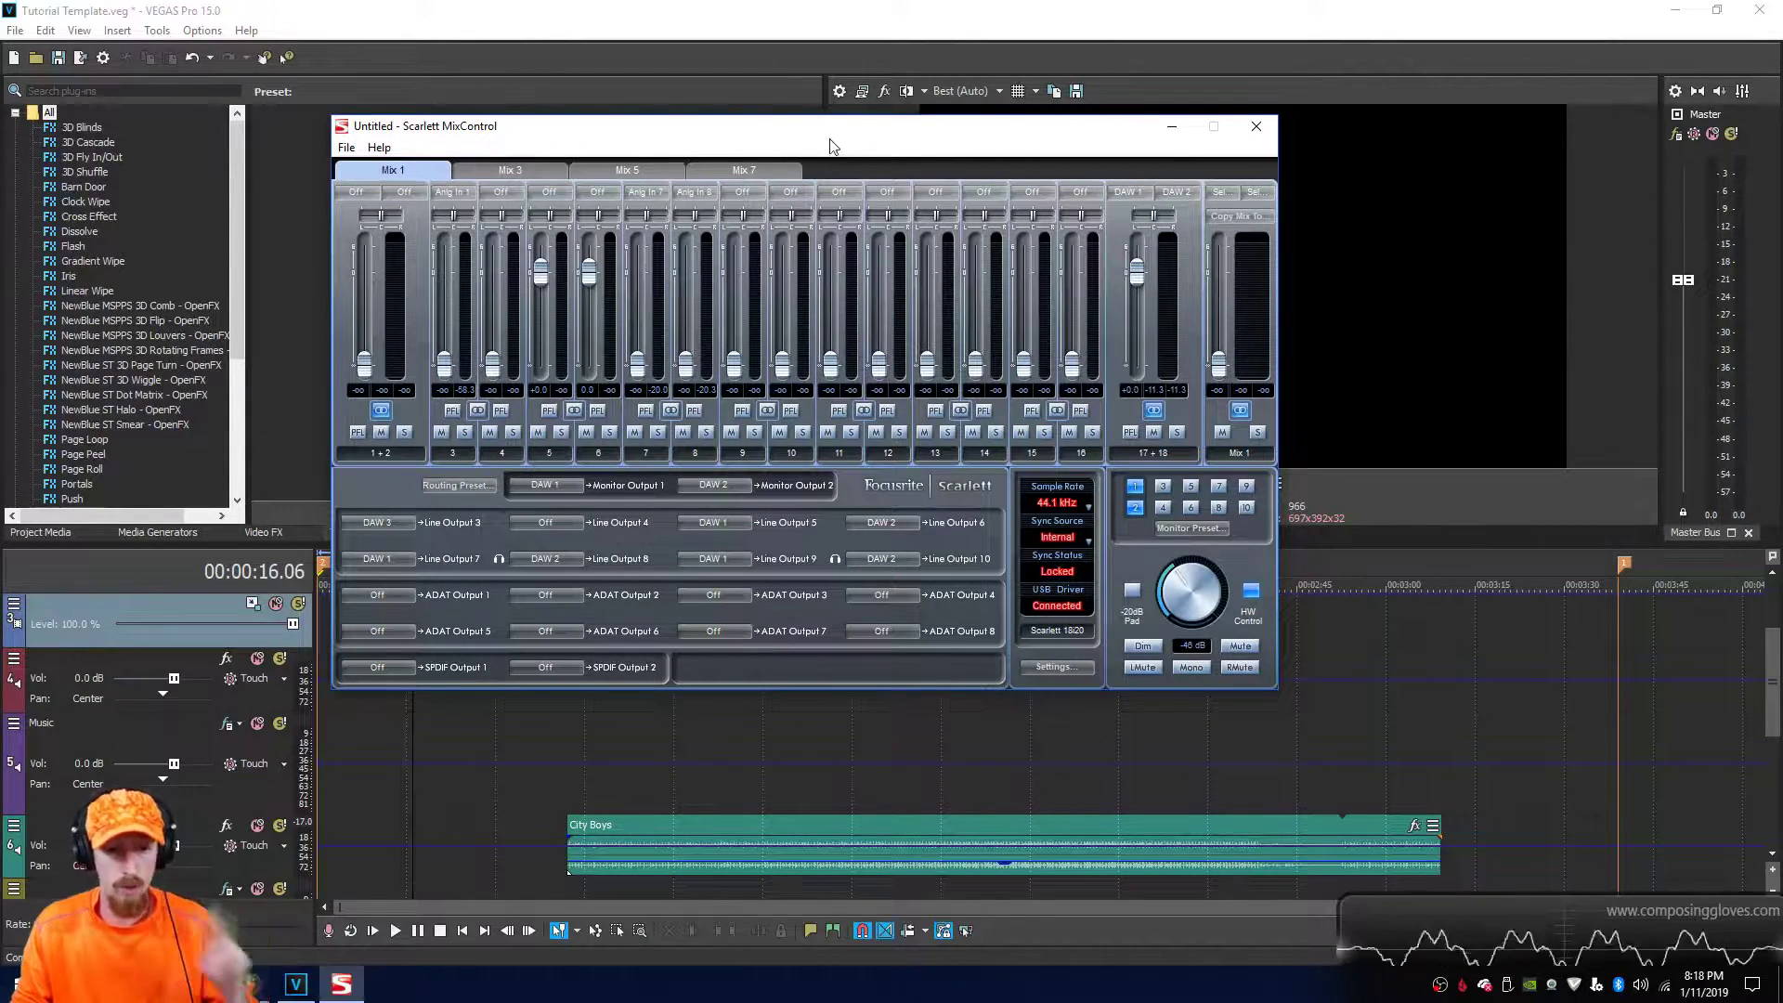
pyautogui.click(1510, 913)
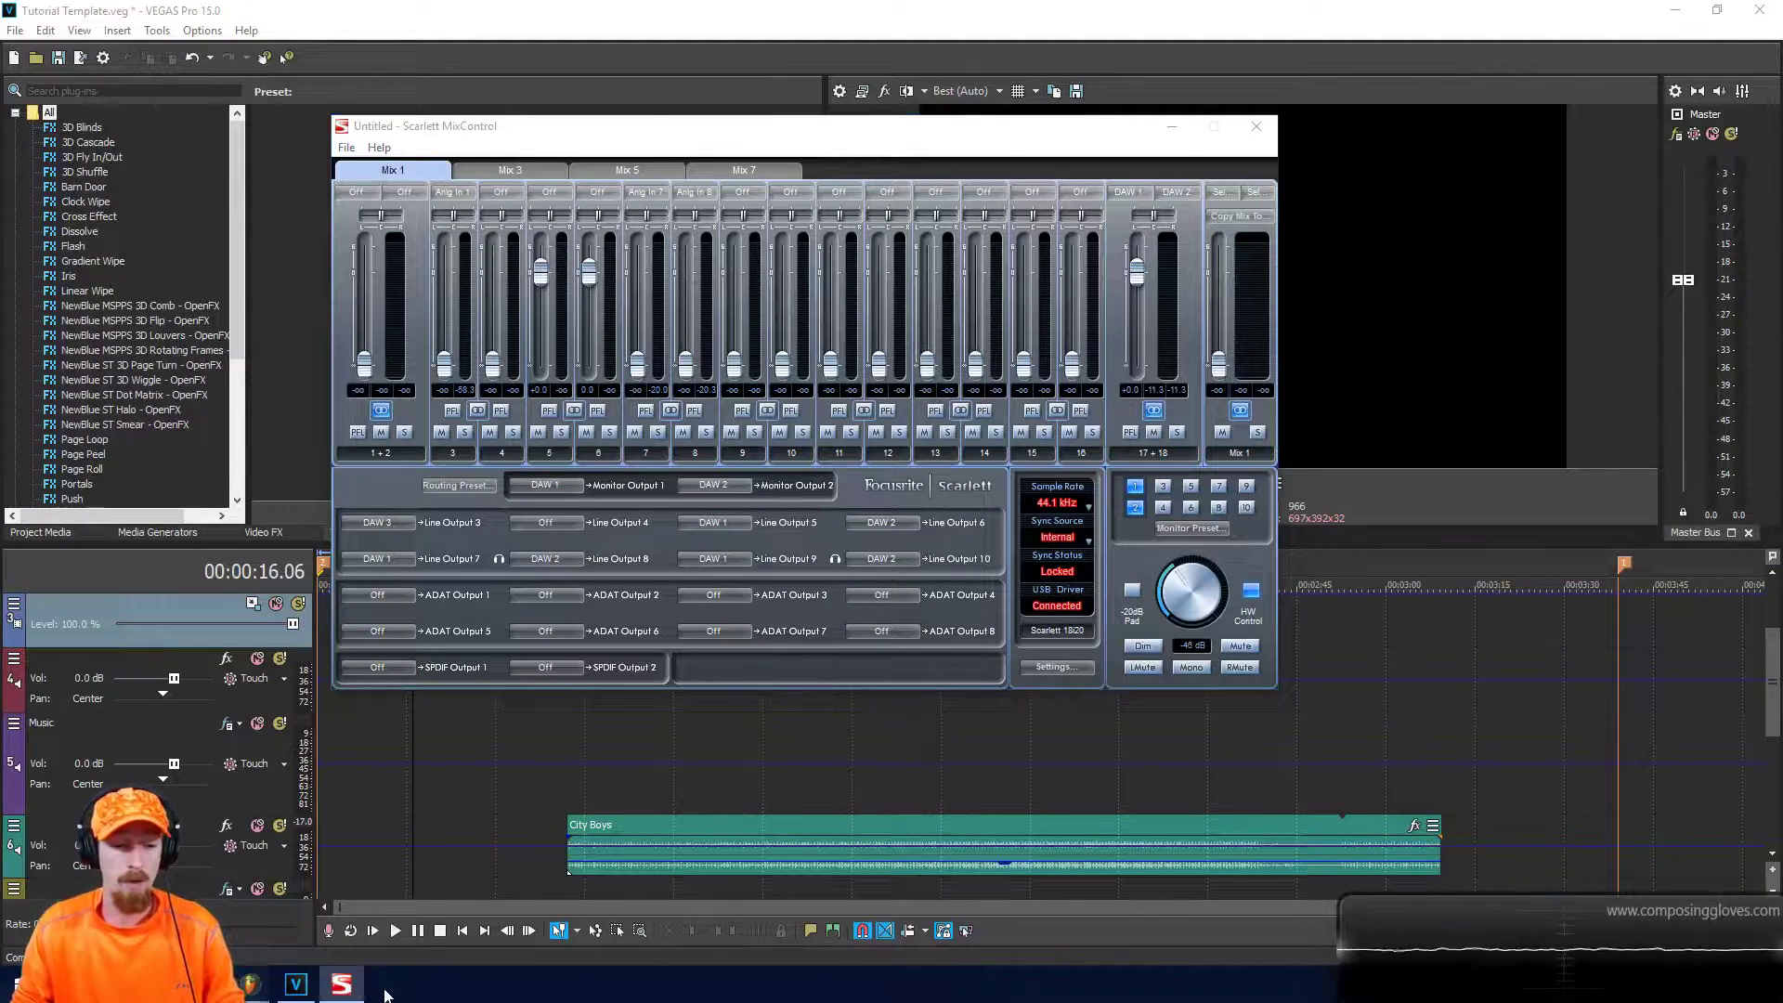
pyautogui.click(358, 191)
pyautogui.click(371, 212)
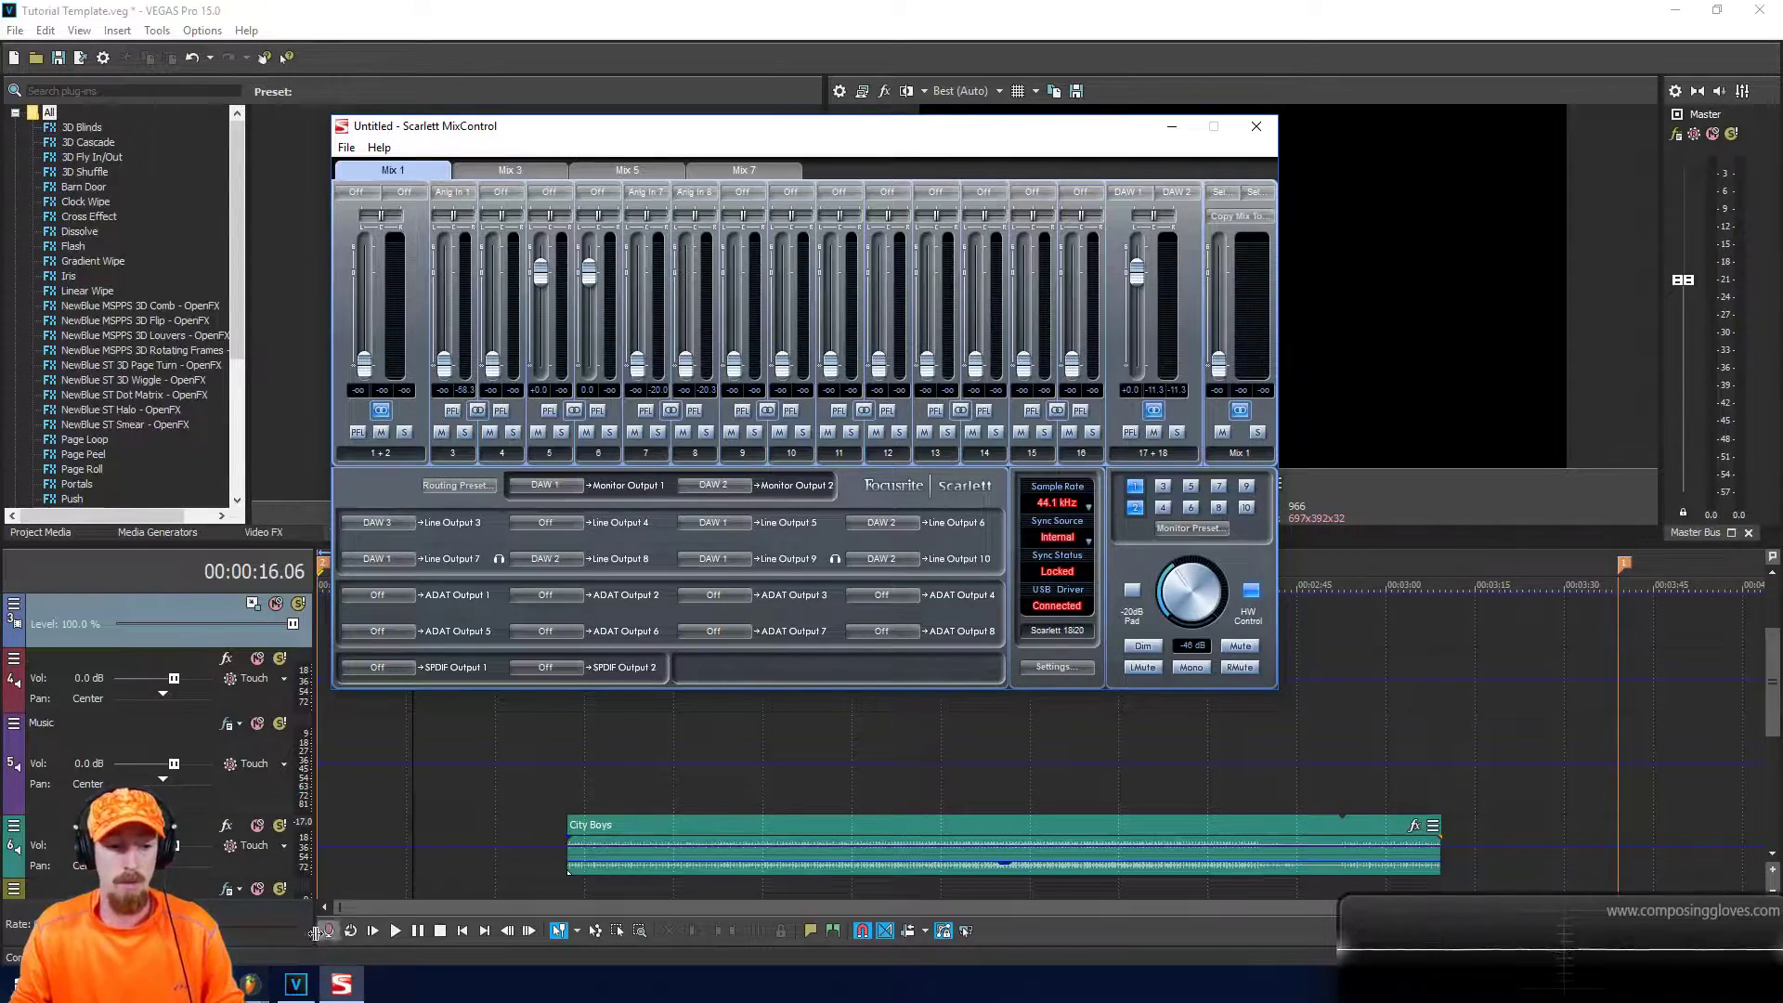
# Switch to the second FL Studio window, move the mixer higher and open the Kick channel's settings
pyautogui.moveTo(249, 982)
pyautogui.moveTo(243, 904)
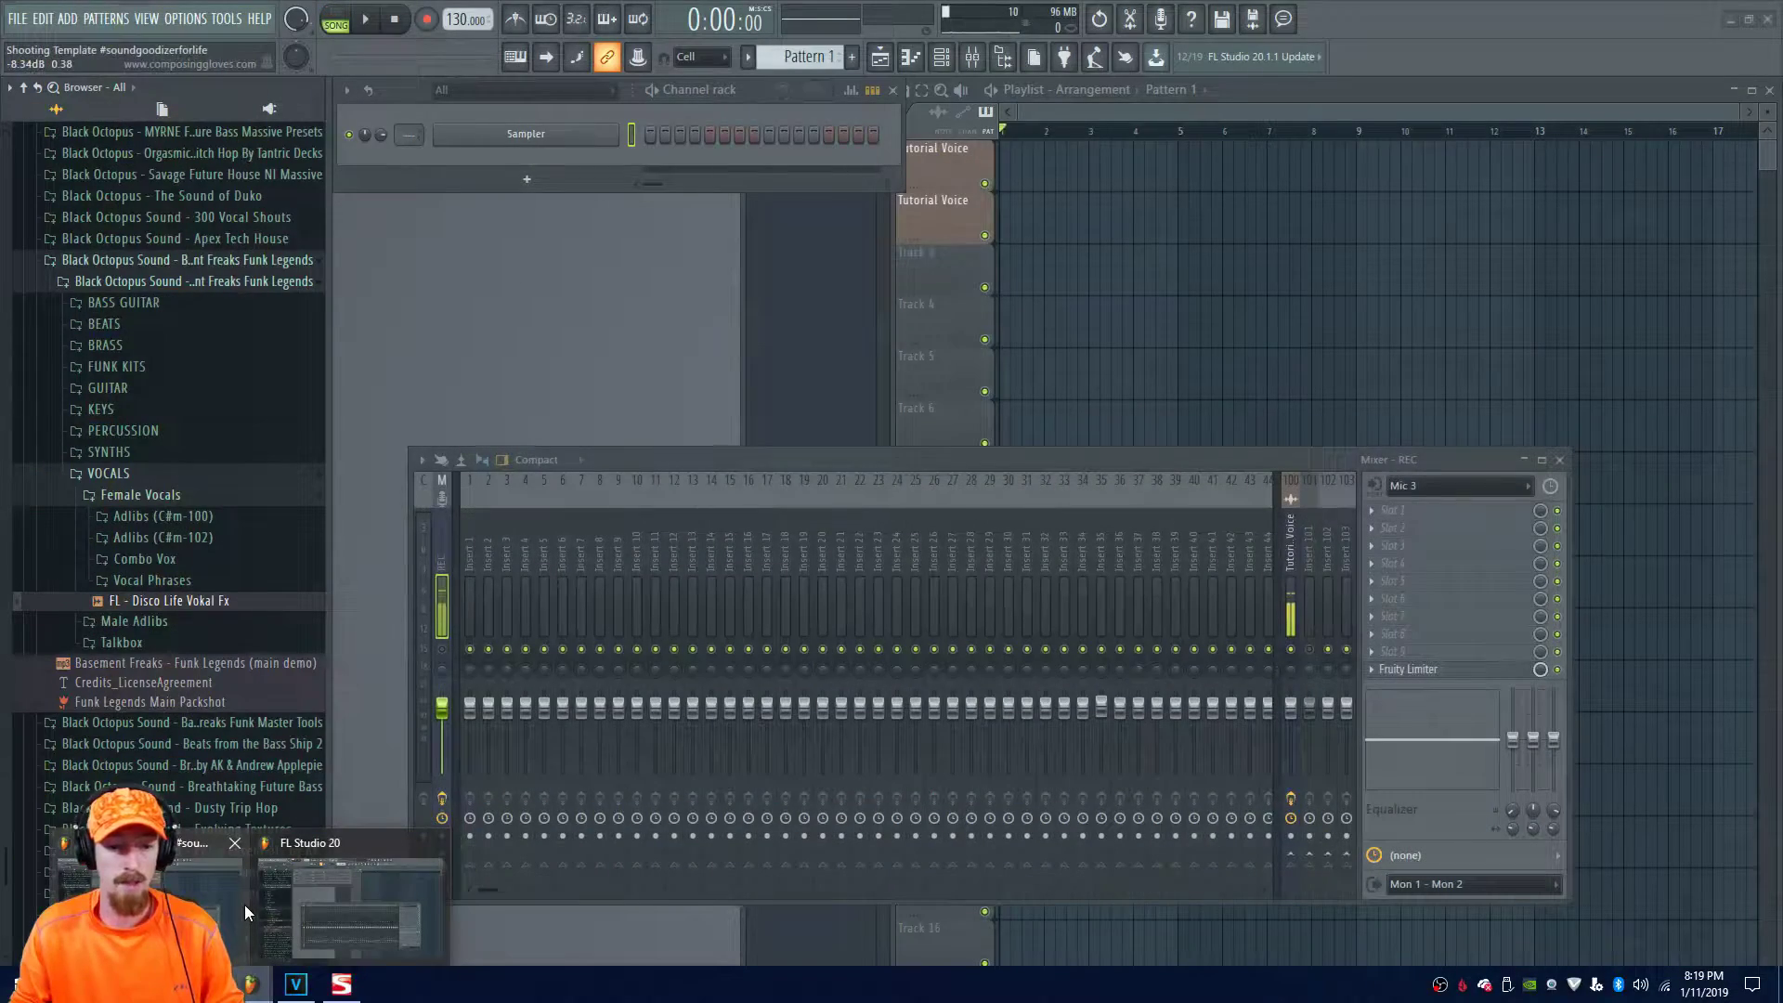
pyautogui.click(340, 886)
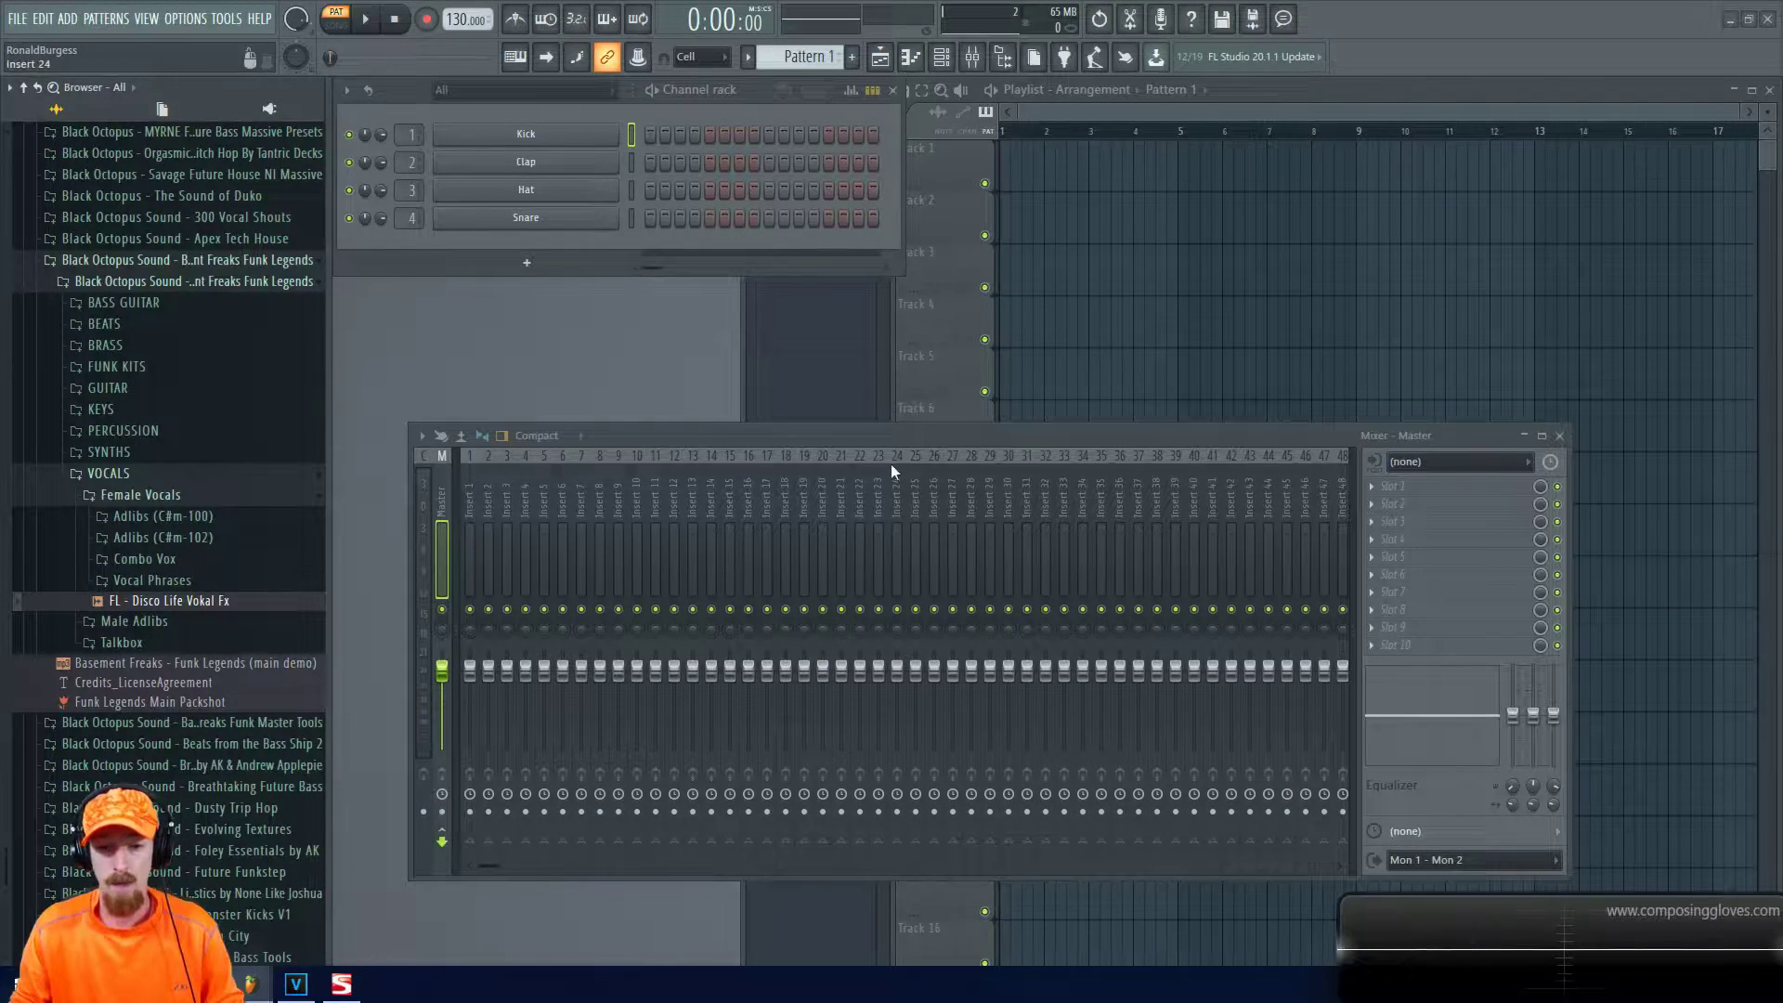
pyautogui.moveTo(828, 436); pyautogui.dragTo(898, 345)
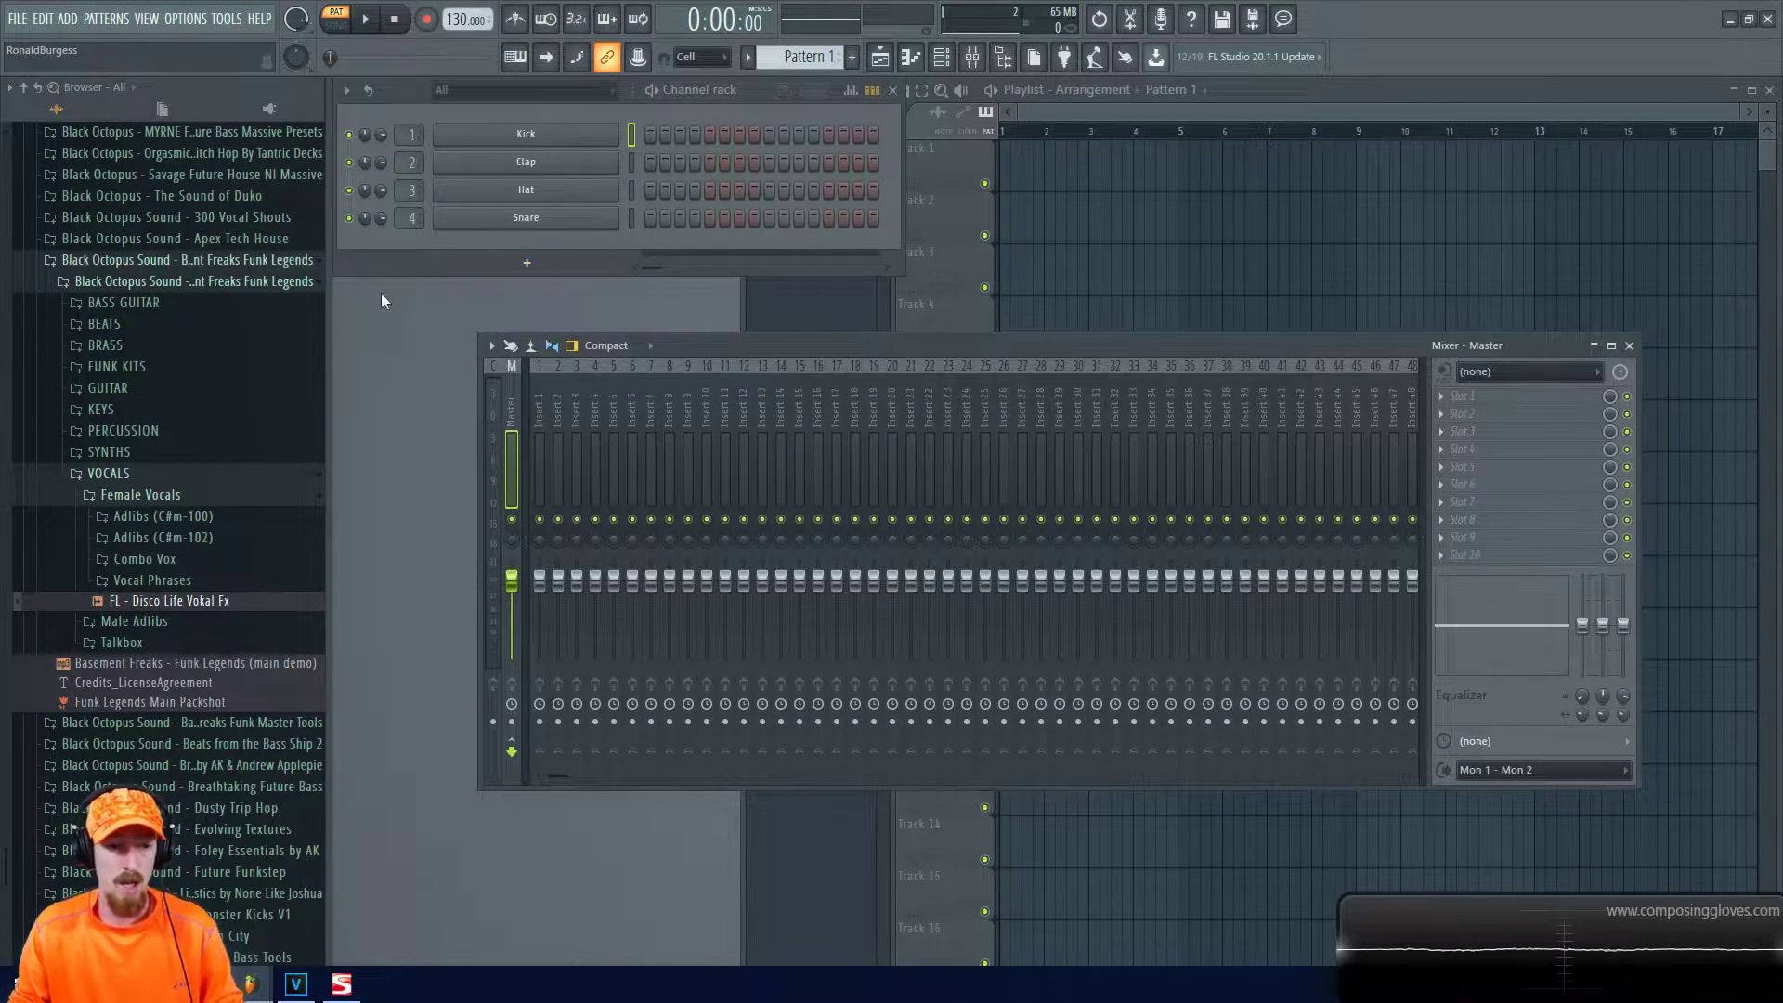
pyautogui.click(585, 140)
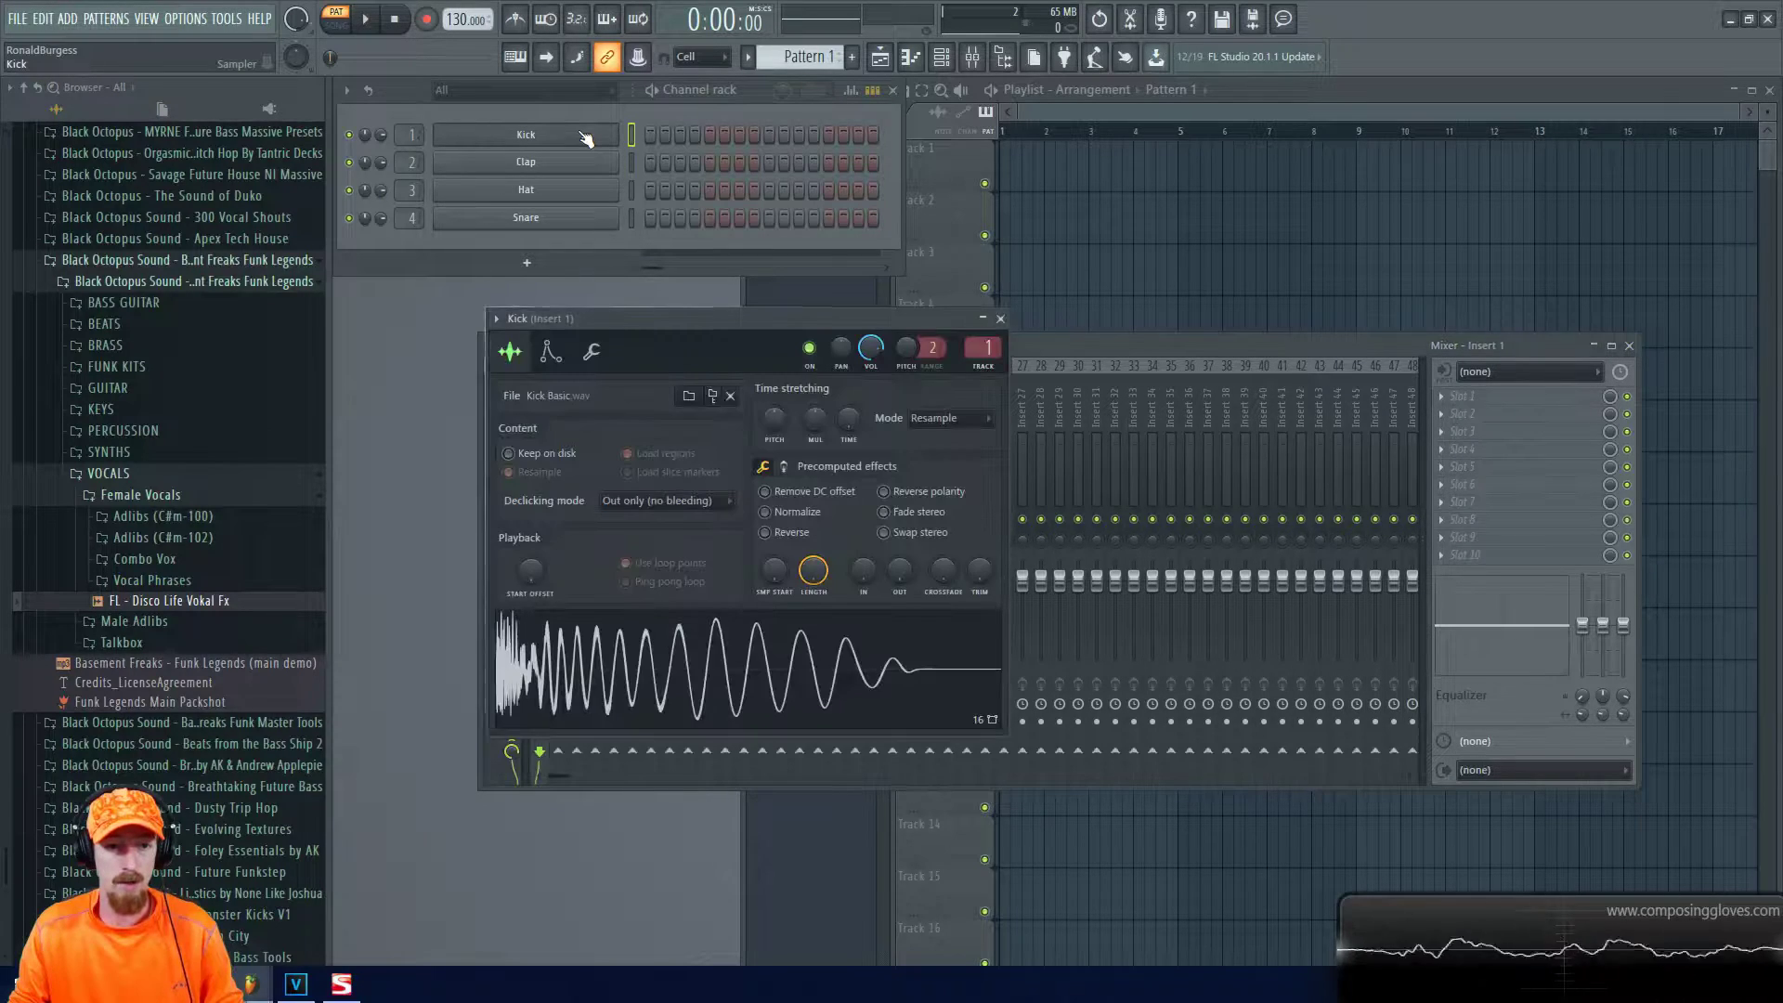
# Play the pattern with Kick on steps 1, 5, 9 and 13 and watch the DAW 1 and DAW 2 levels in Scarlett MixControl
pyautogui.click(341, 983)
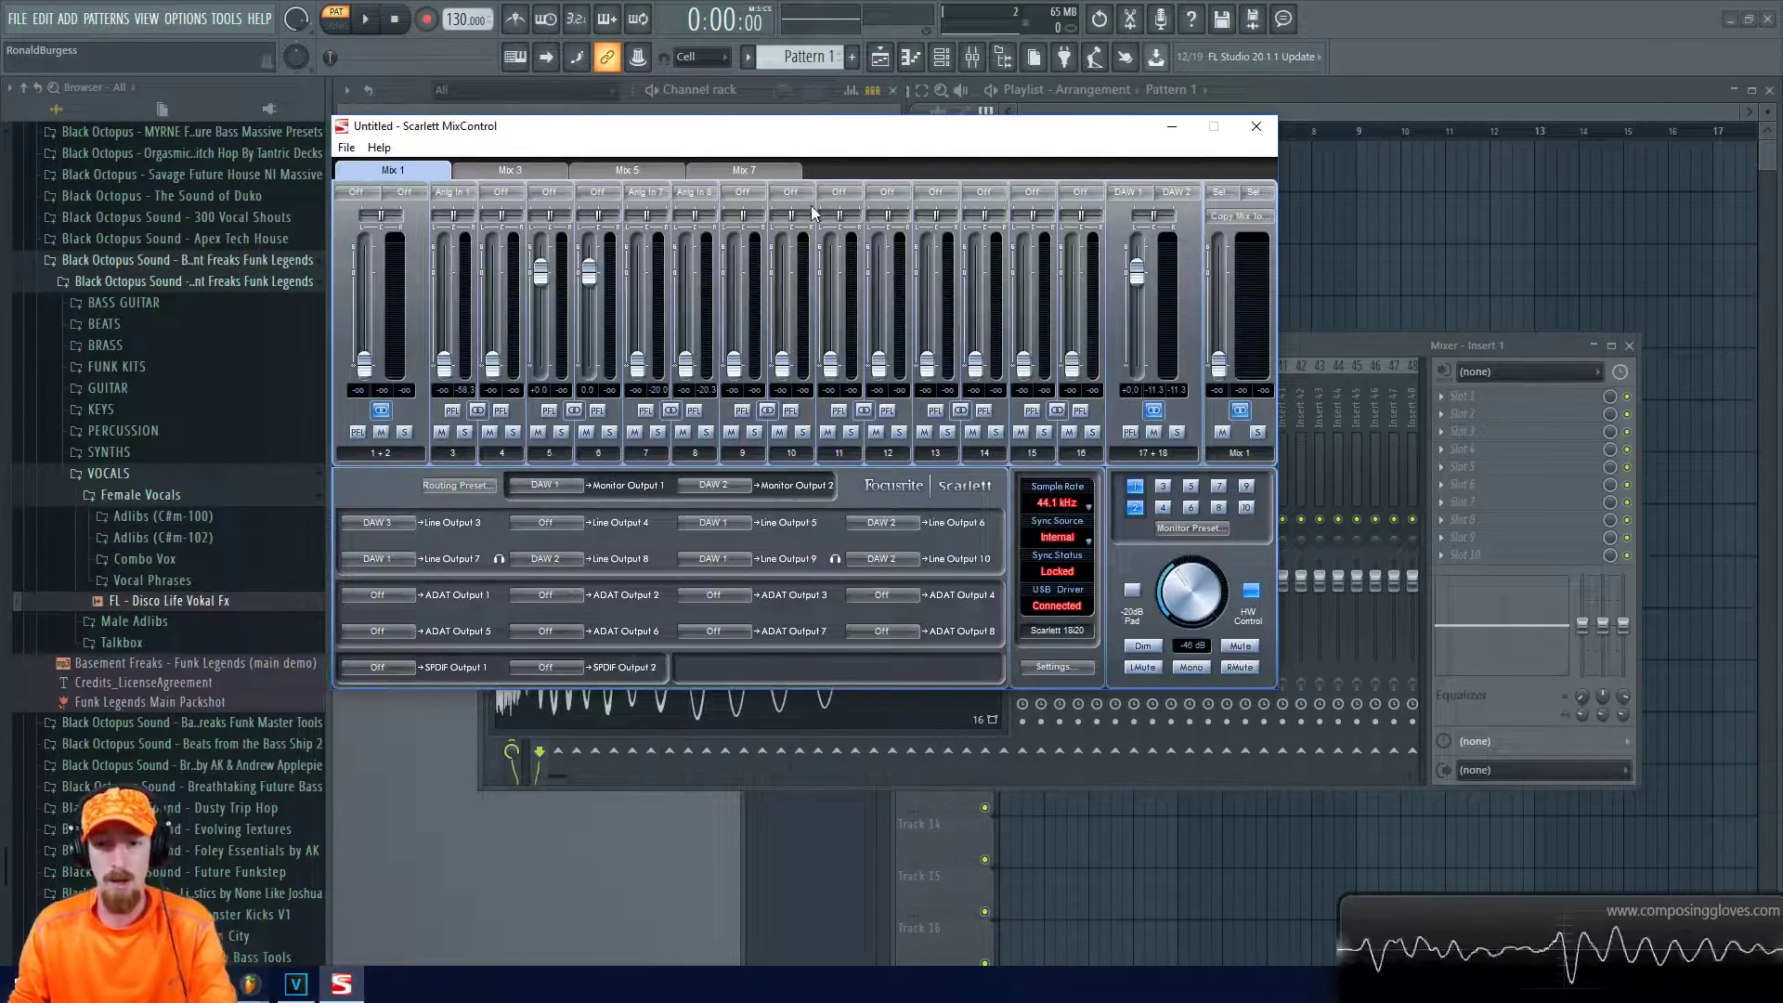
pyautogui.click(341, 983)
pyautogui.press('space')
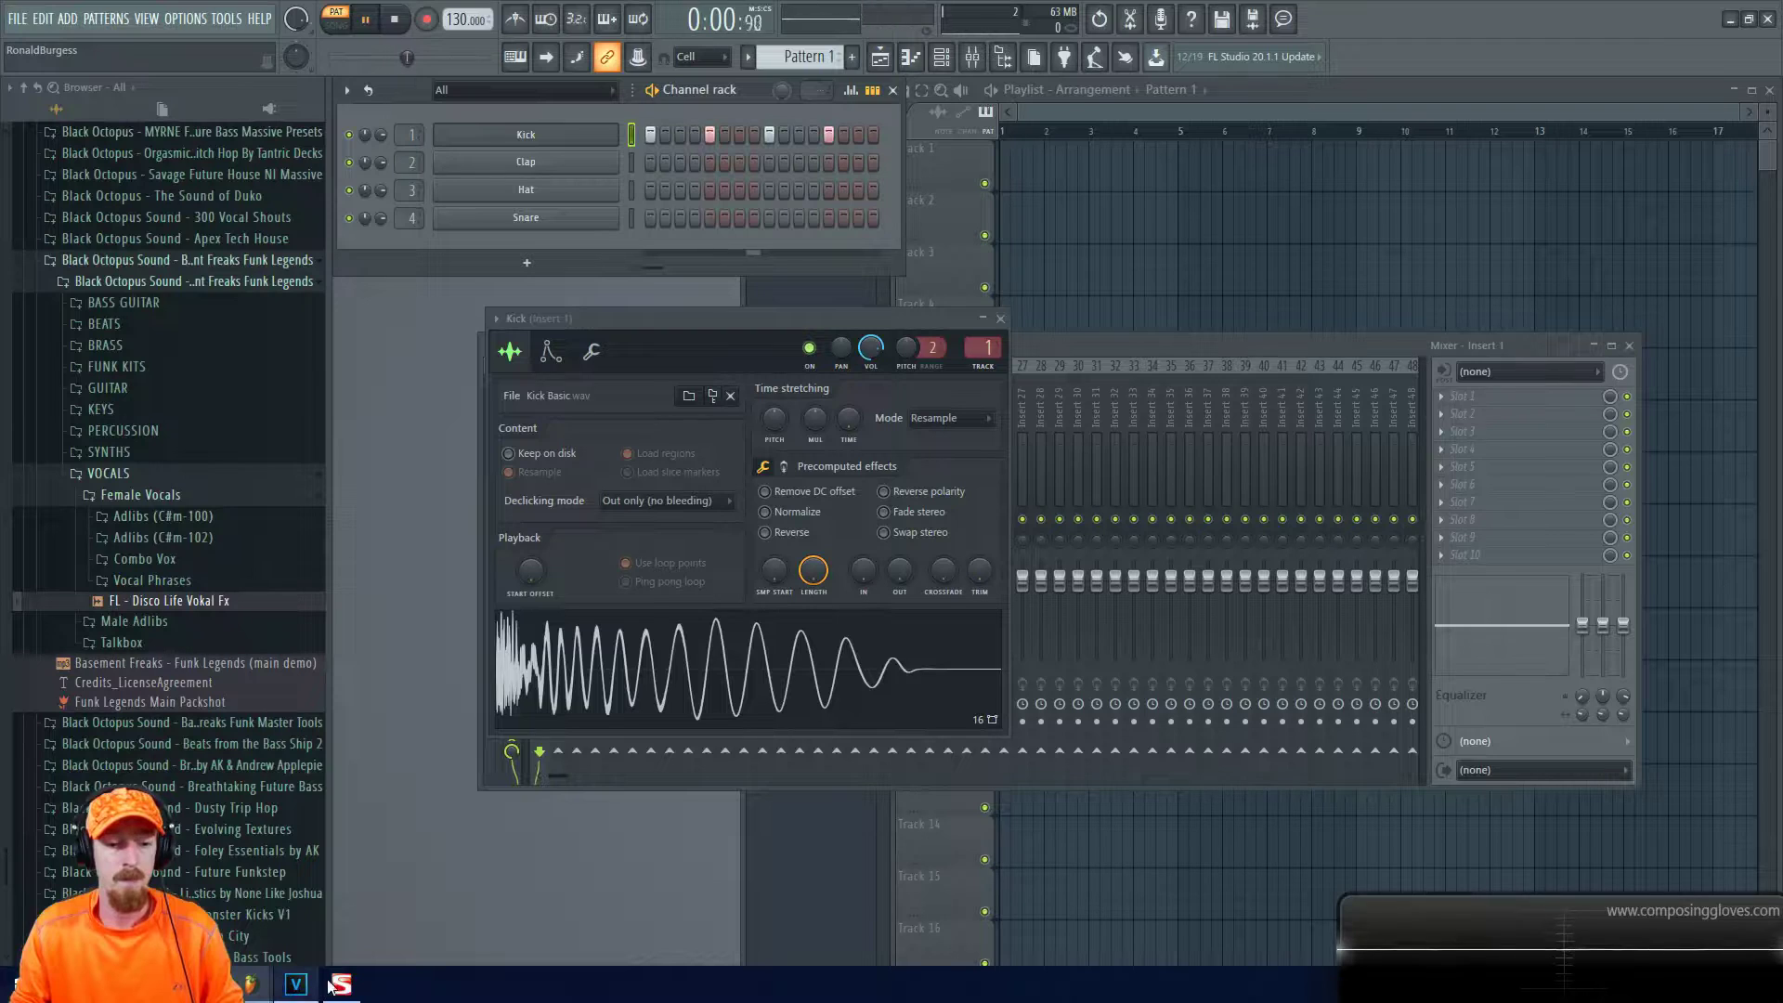
pyautogui.moveTo(346, 986)
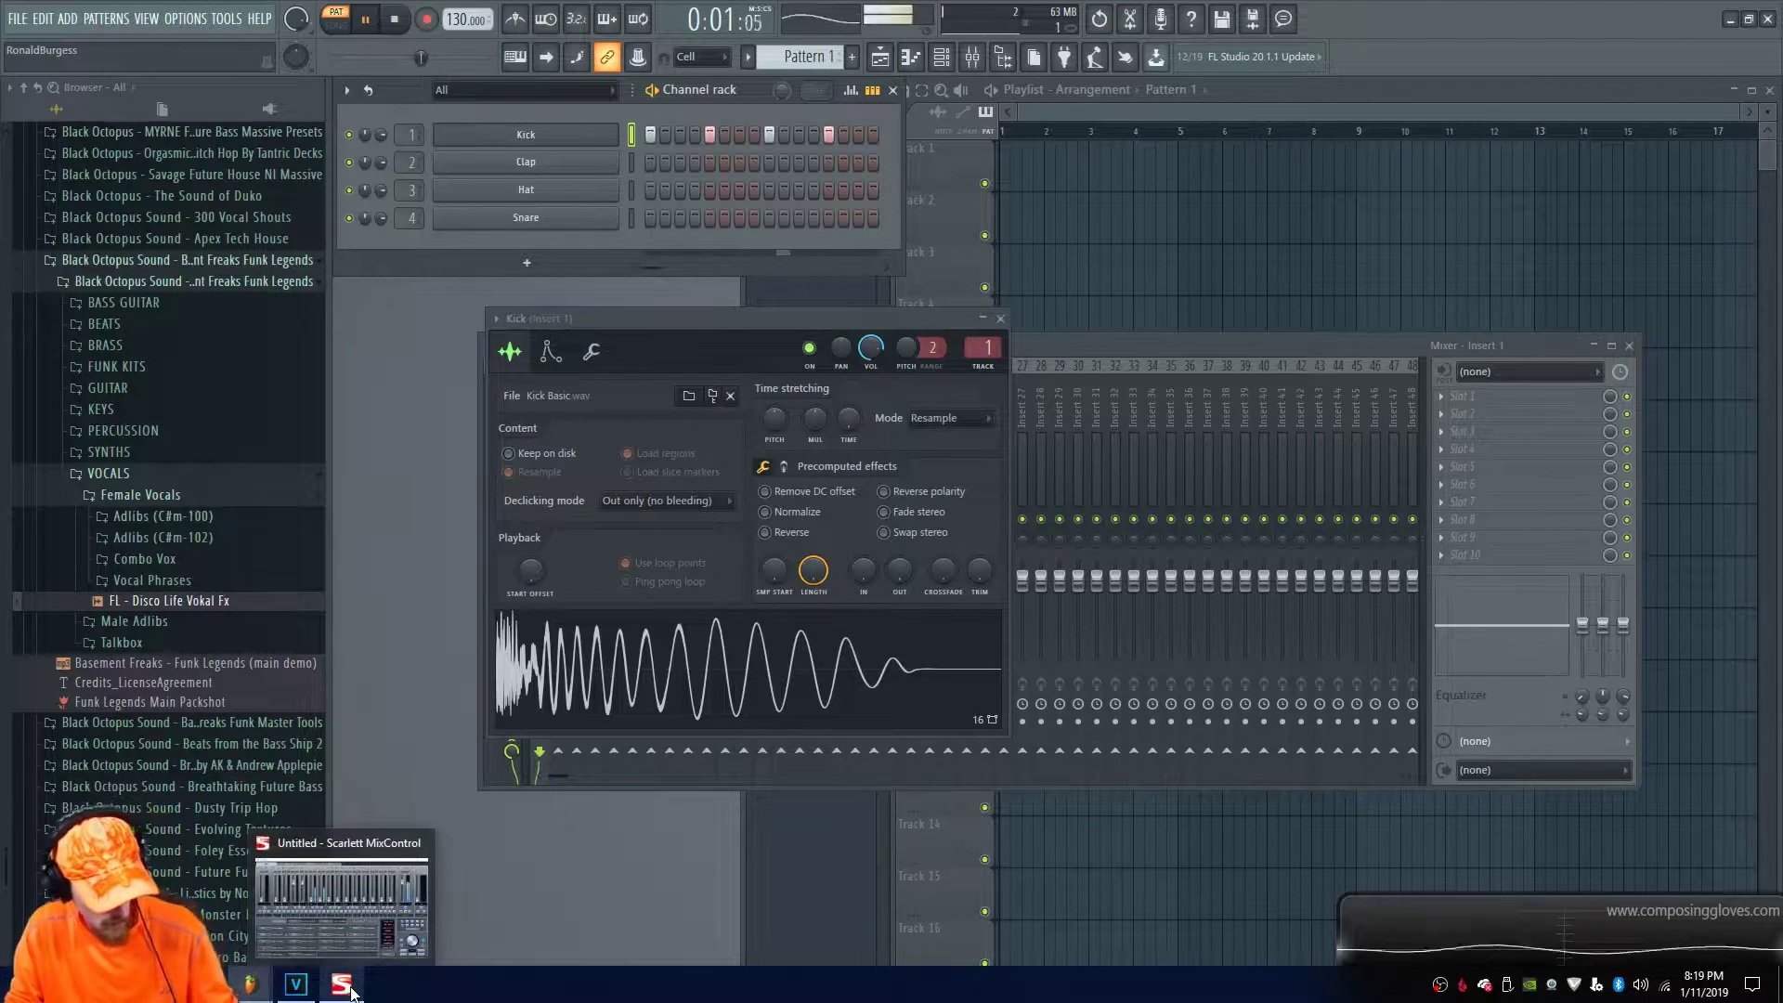
pyautogui.click(343, 986)
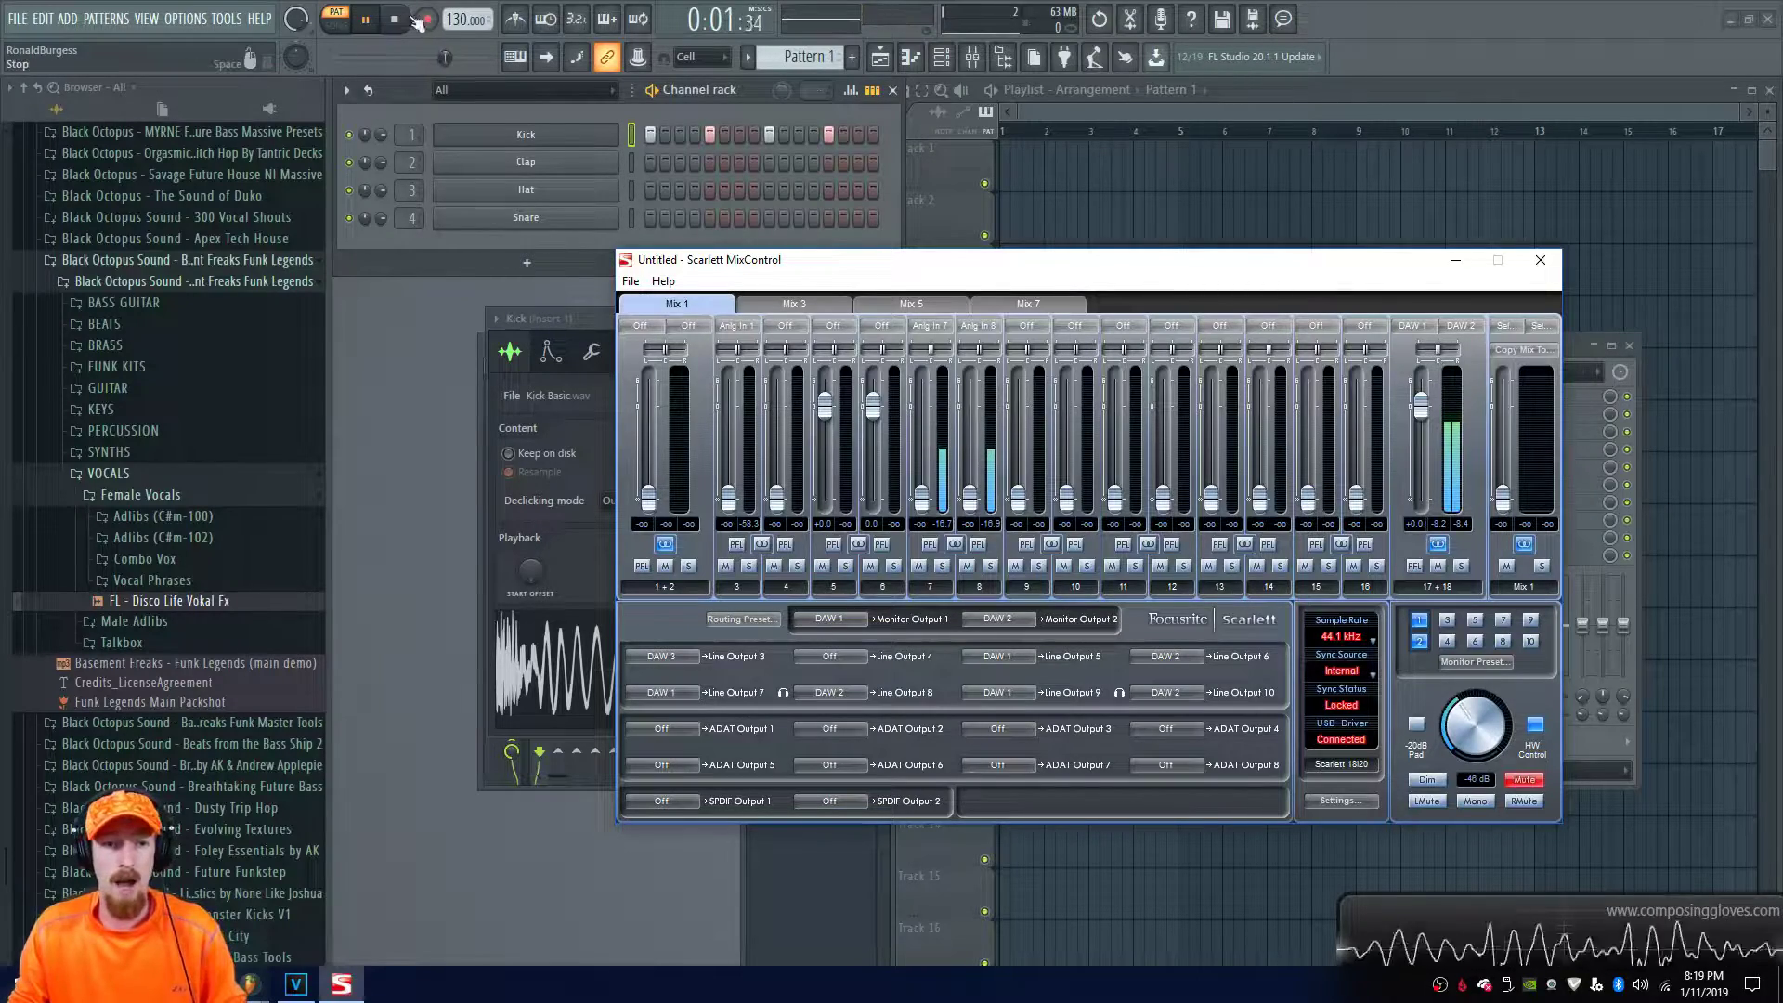
pyautogui.click(344, 985)
pyautogui.click(343, 987)
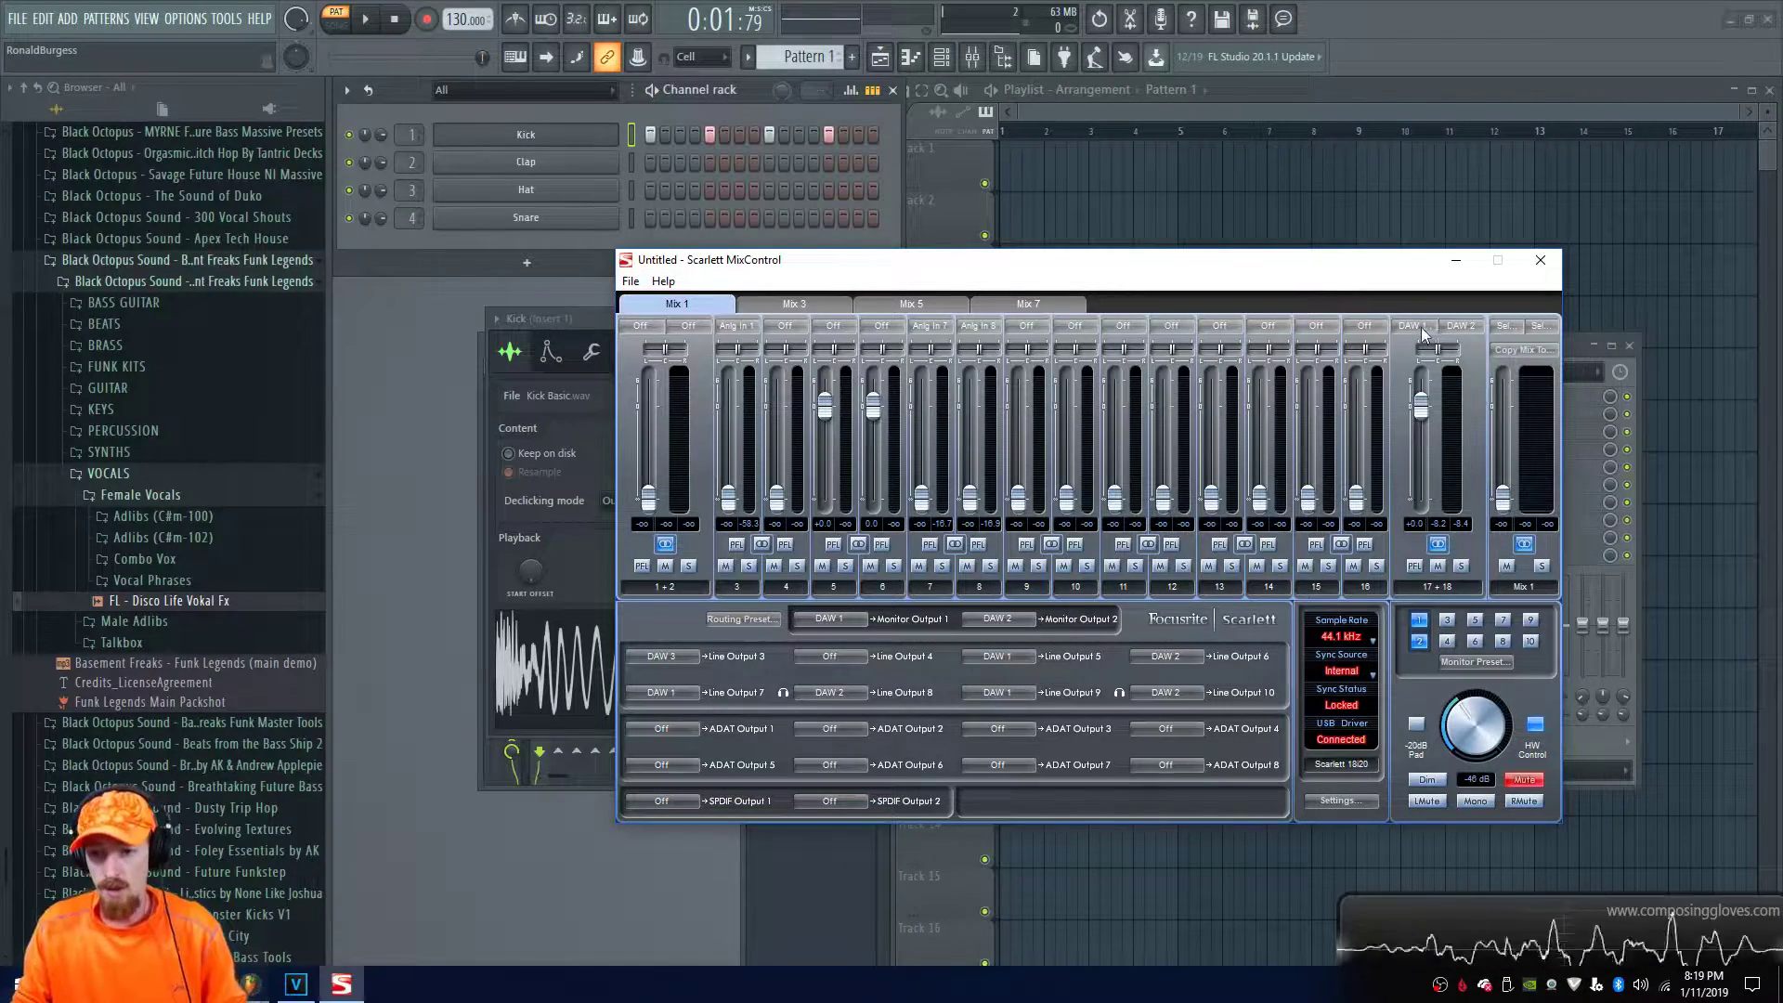
# Try DAW 3 and Anlg In 3 in turn as the first source of channel pair 1+2 in Mix 1
pyautogui.click(658, 325)
pyautogui.moveTo(678, 393)
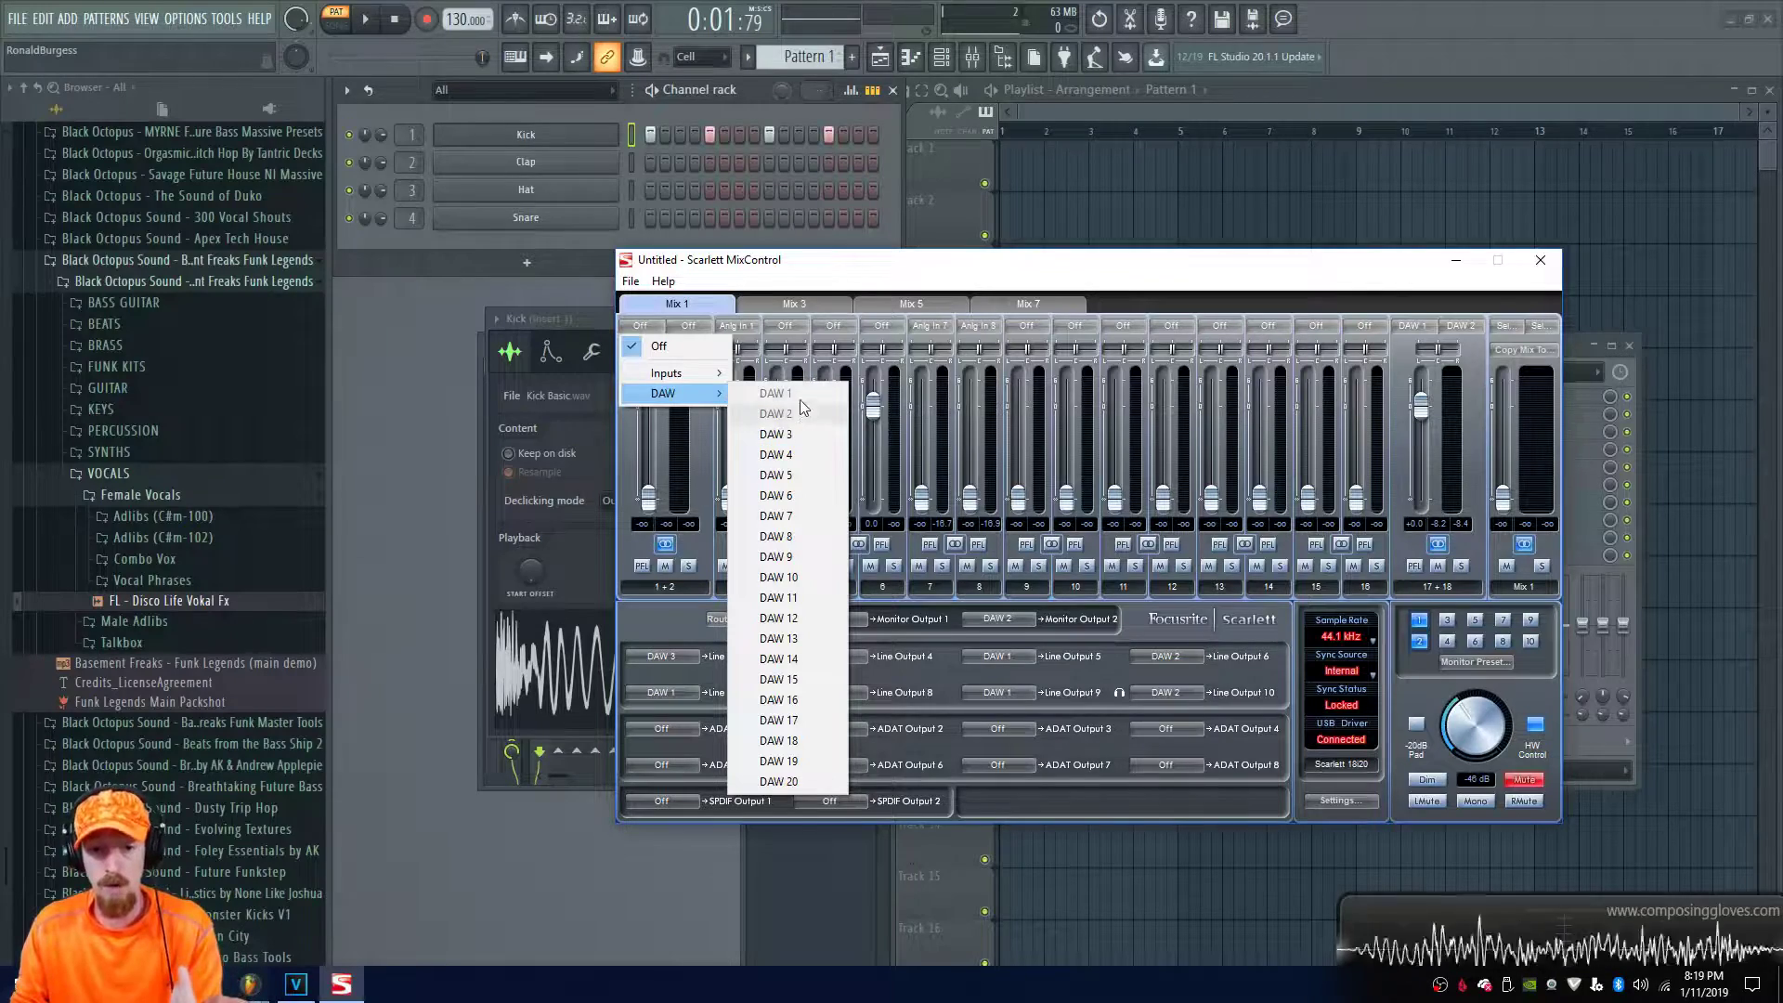
pyautogui.click(804, 436)
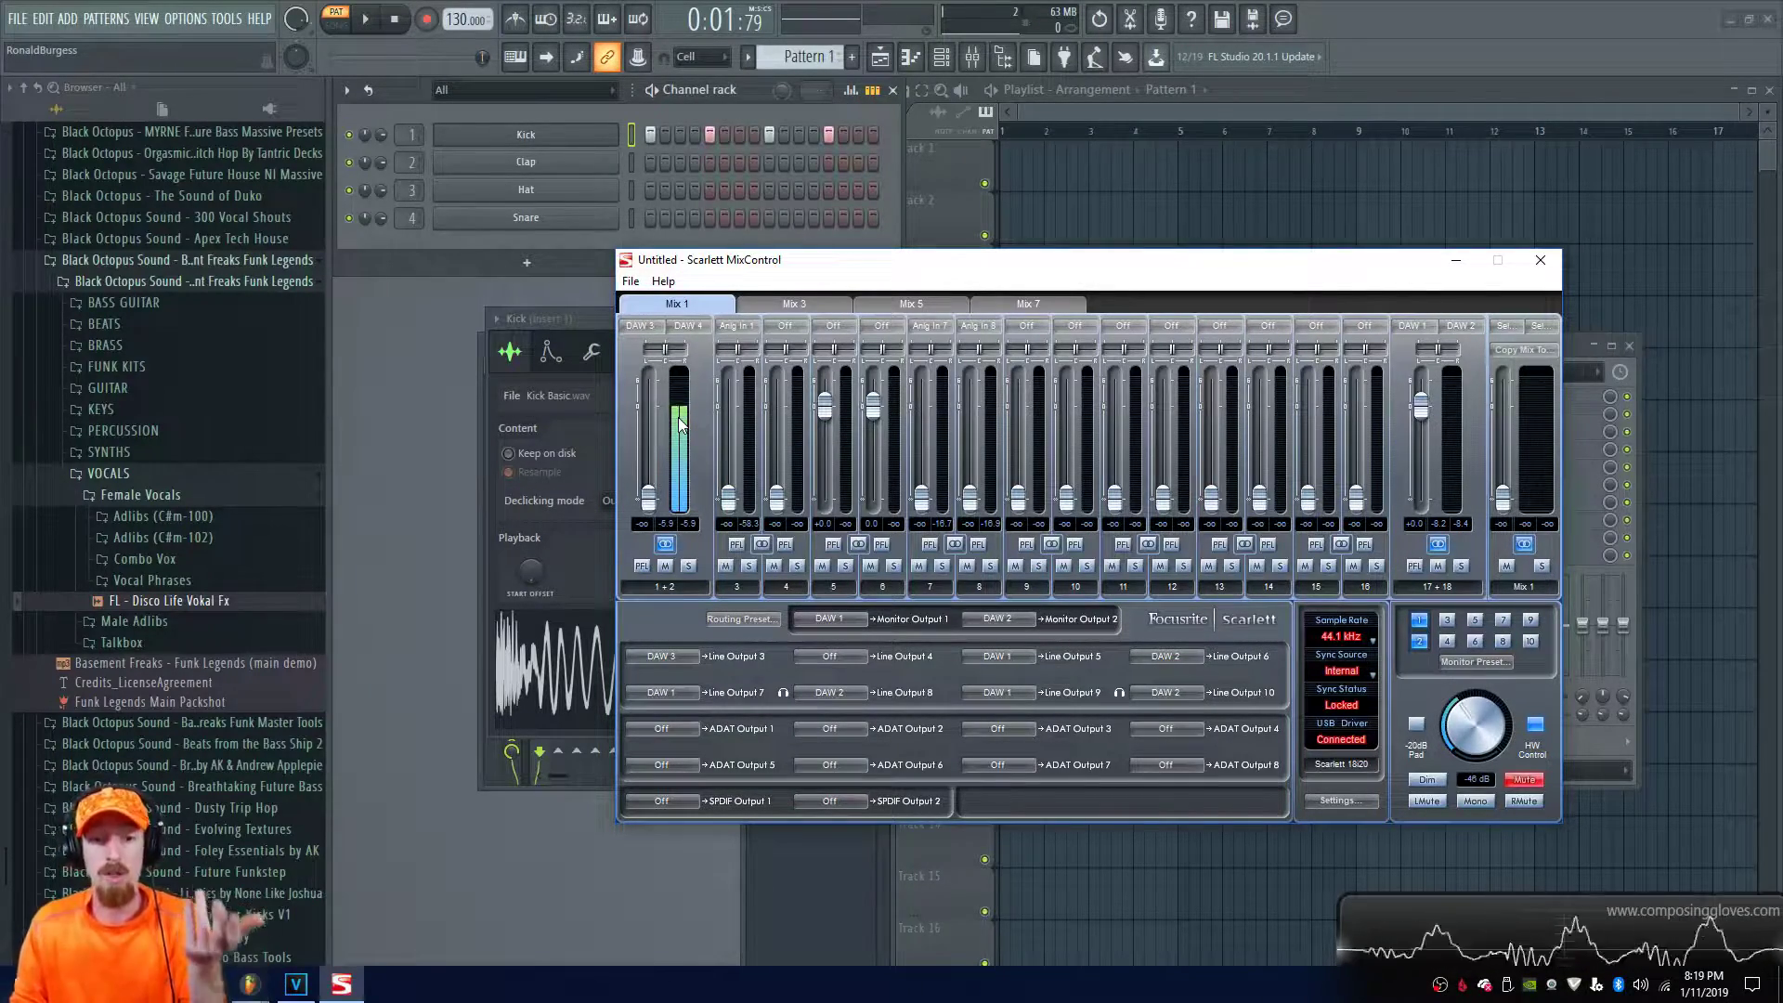
pyautogui.click(641, 329)
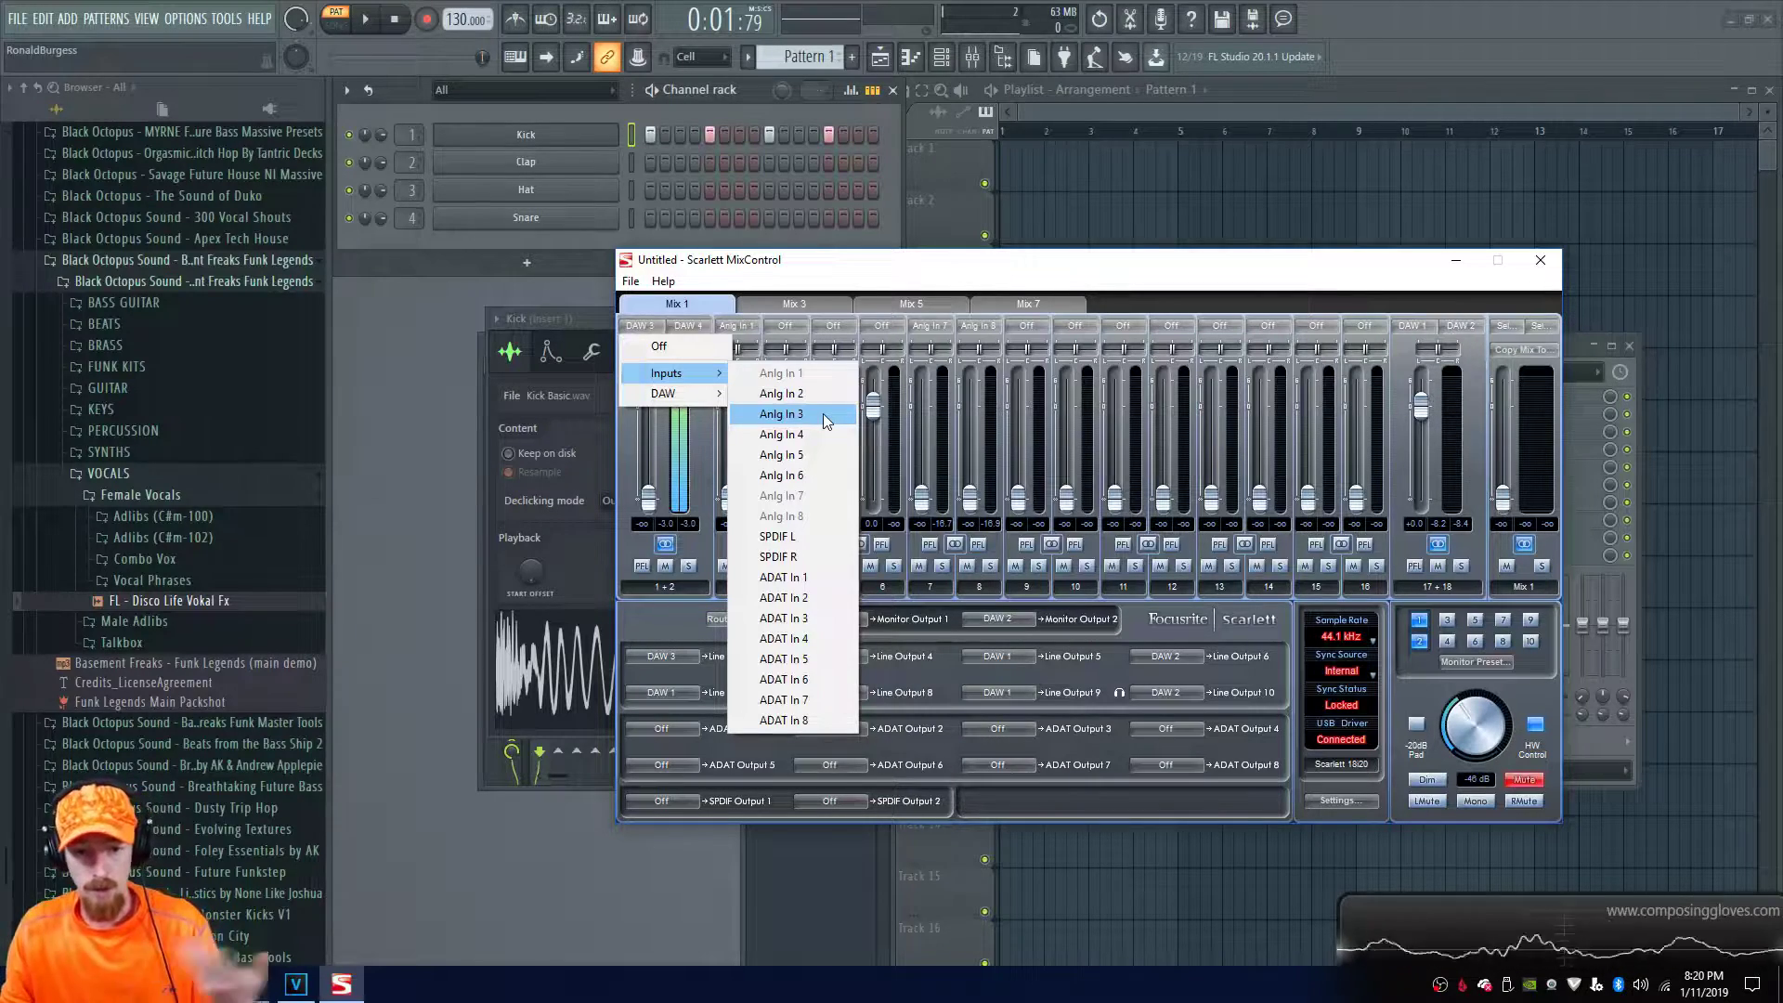
pyautogui.click(823, 414)
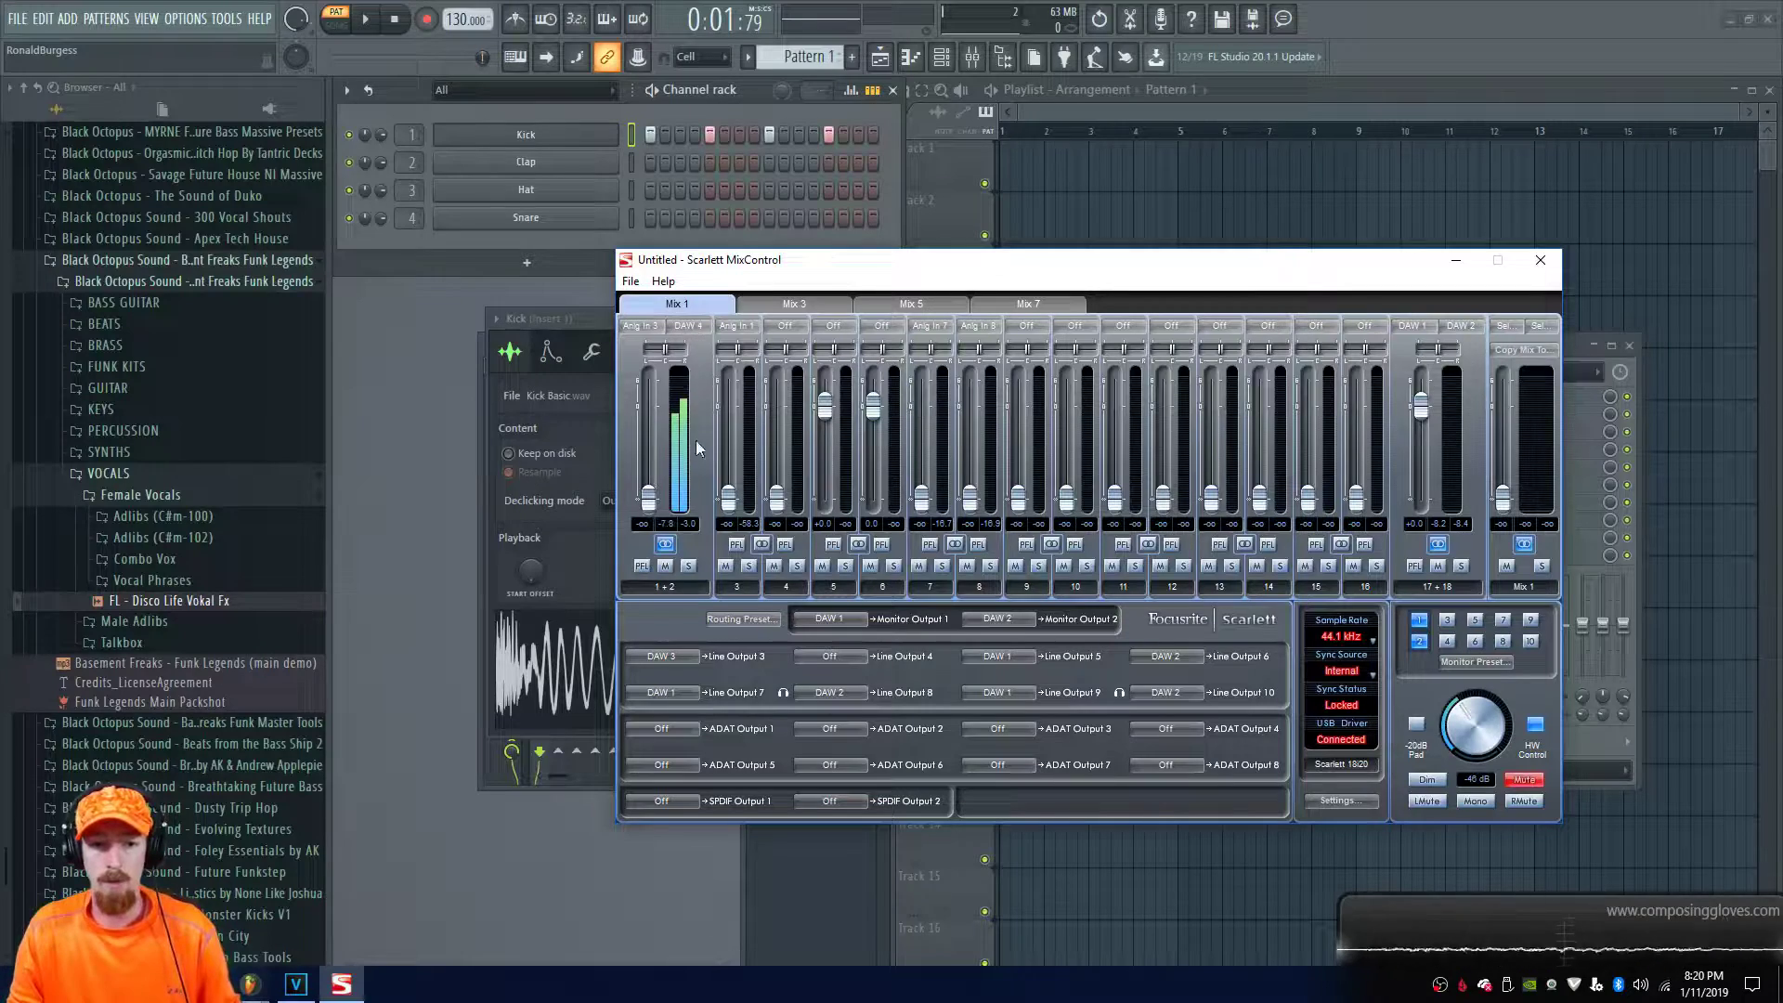
# Set both sources of channel pair 1+2 in Mix 1 back to Off
pyautogui.click(642, 328)
pyautogui.click(661, 345)
pyautogui.click(688, 326)
pyautogui.click(708, 345)
# Try Anlg In 3 and Anlg In 4 as the source of channel 4 in Mix 1, and return it to Off
pyautogui.click(790, 326)
pyautogui.moveTo(822, 373)
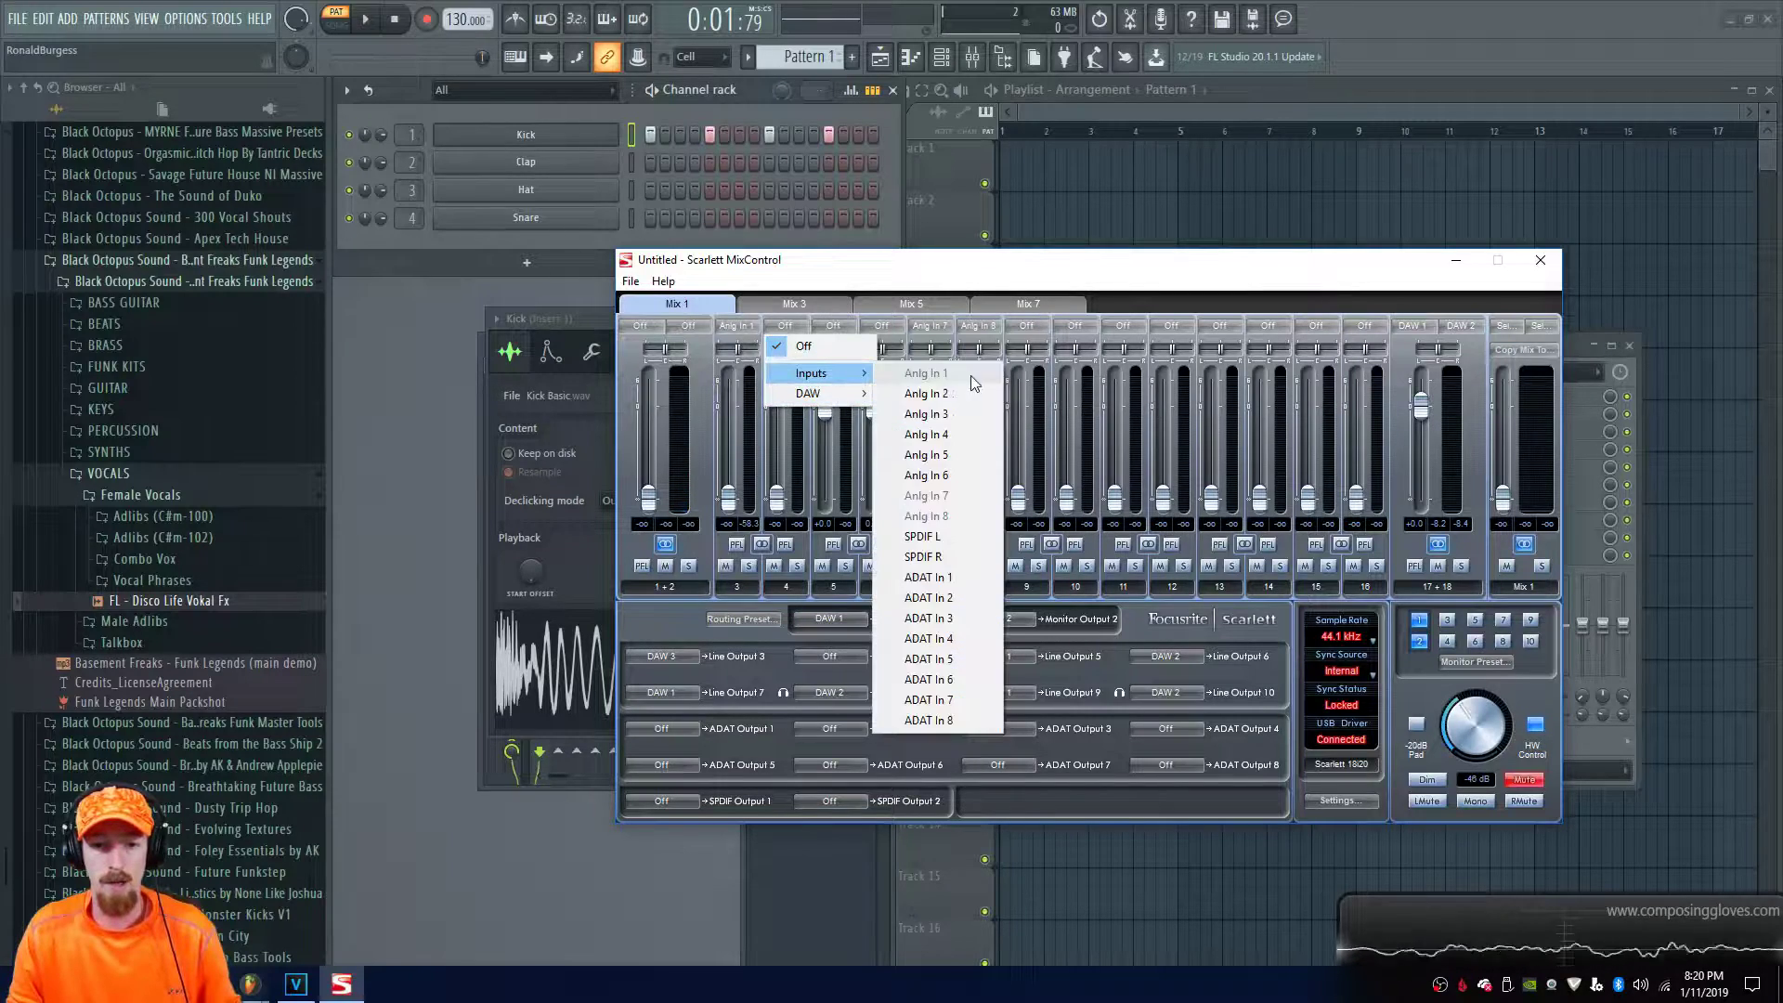
pyautogui.click(984, 416)
pyautogui.click(771, 326)
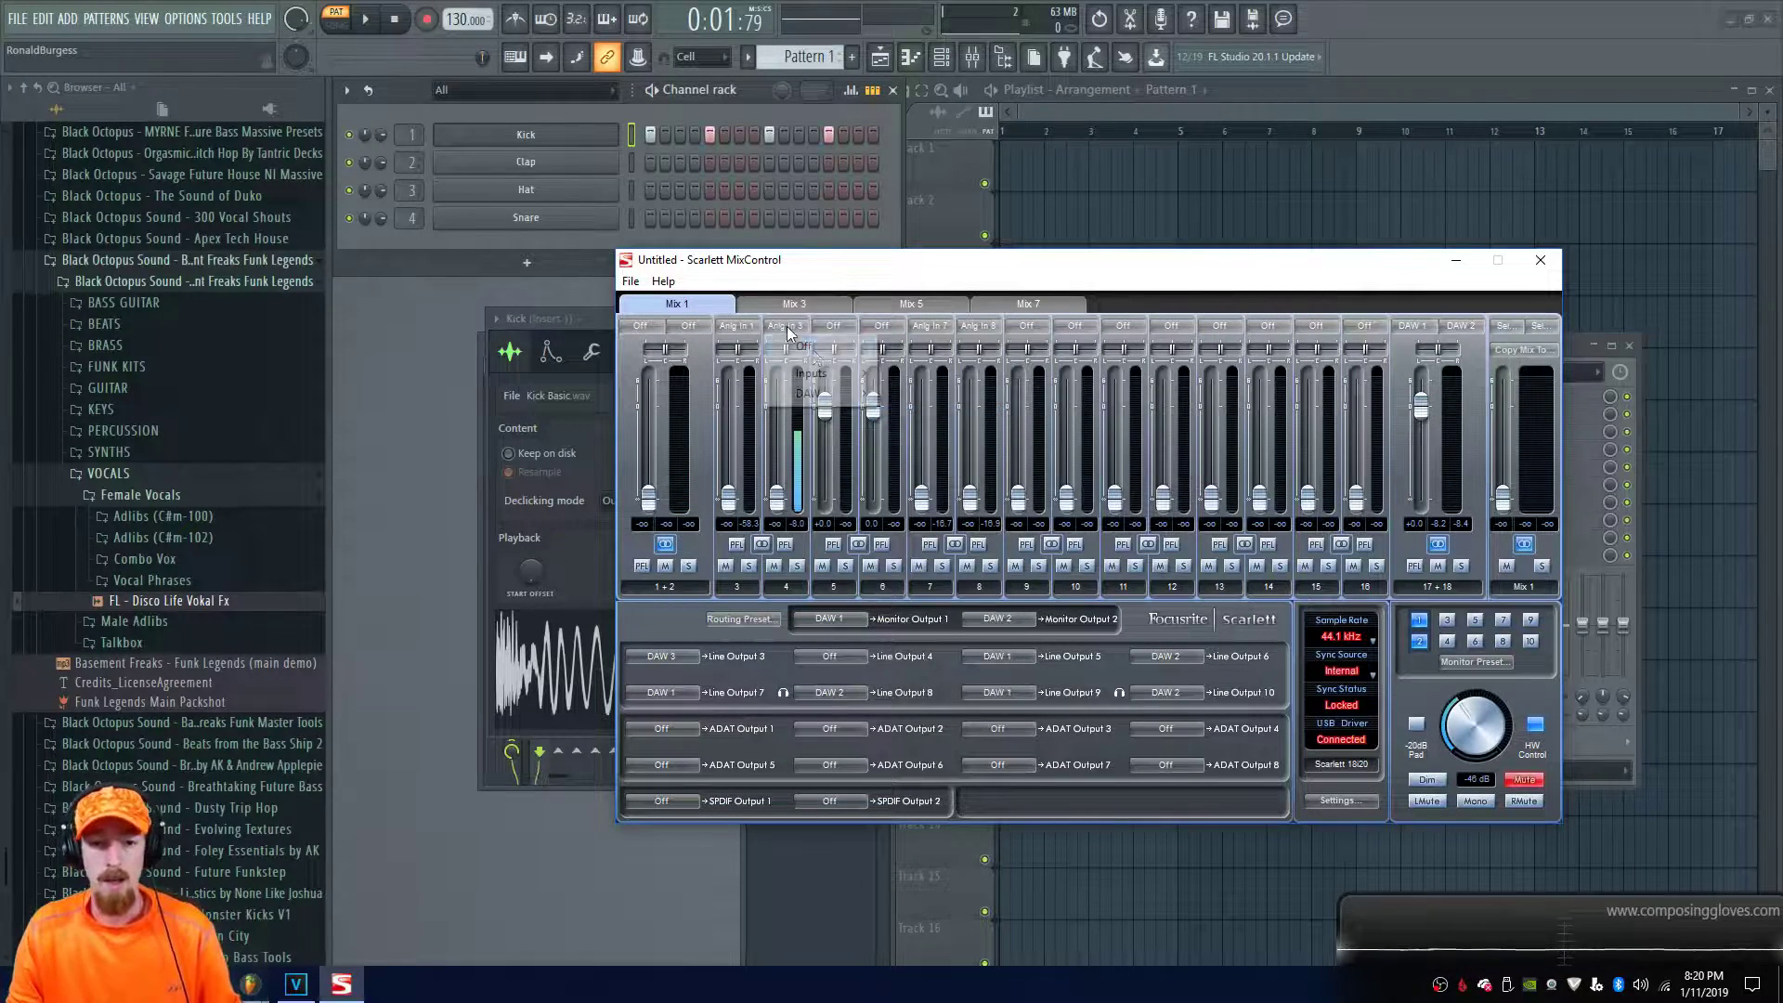
pyautogui.moveTo(834, 370)
pyautogui.click(960, 436)
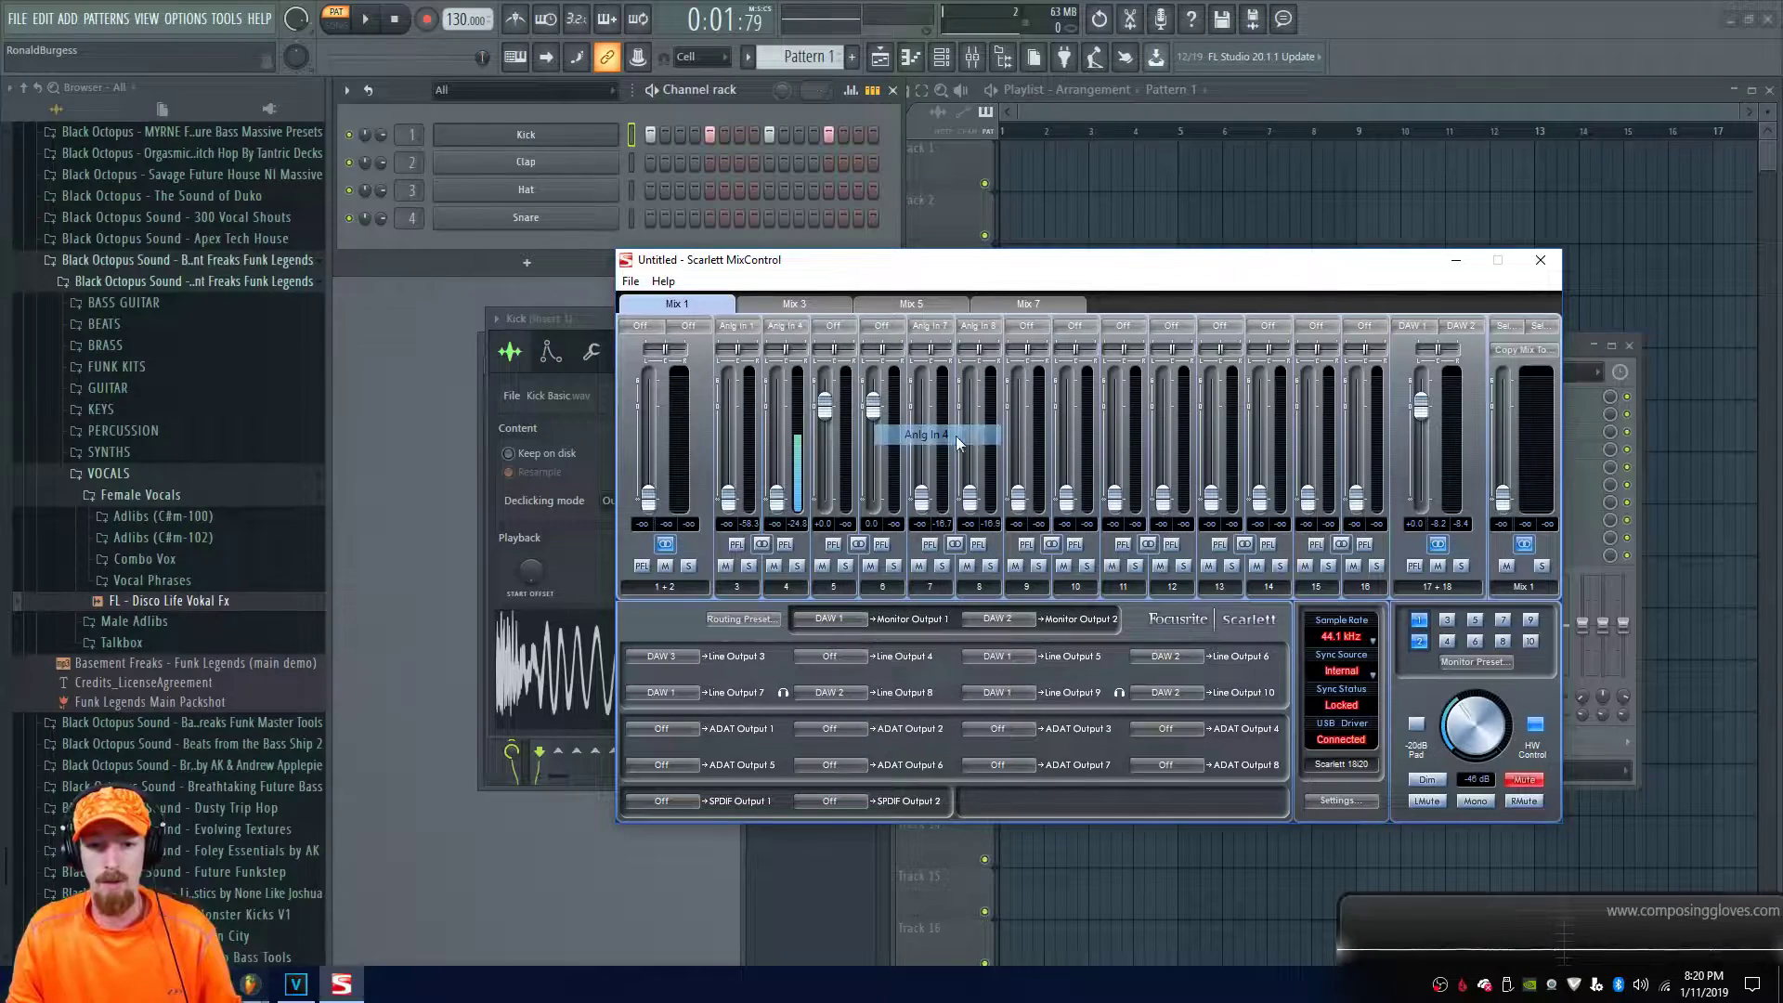
pyautogui.click(796, 331)
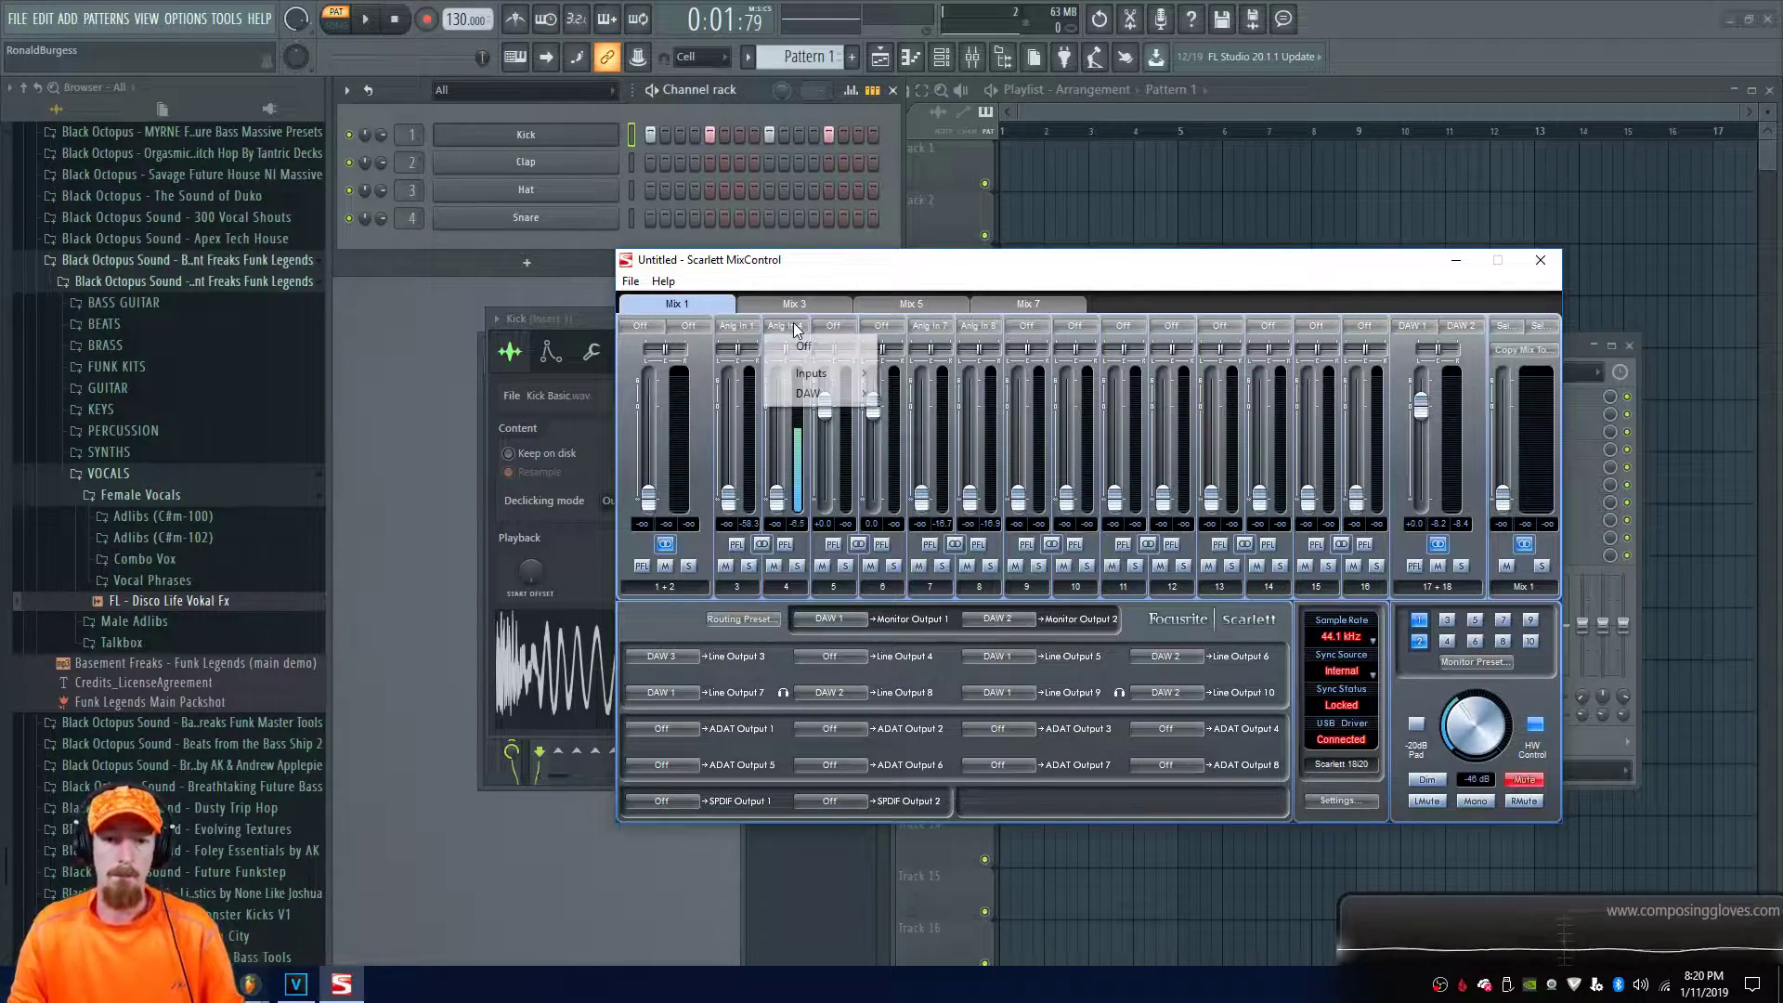
pyautogui.click(786, 340)
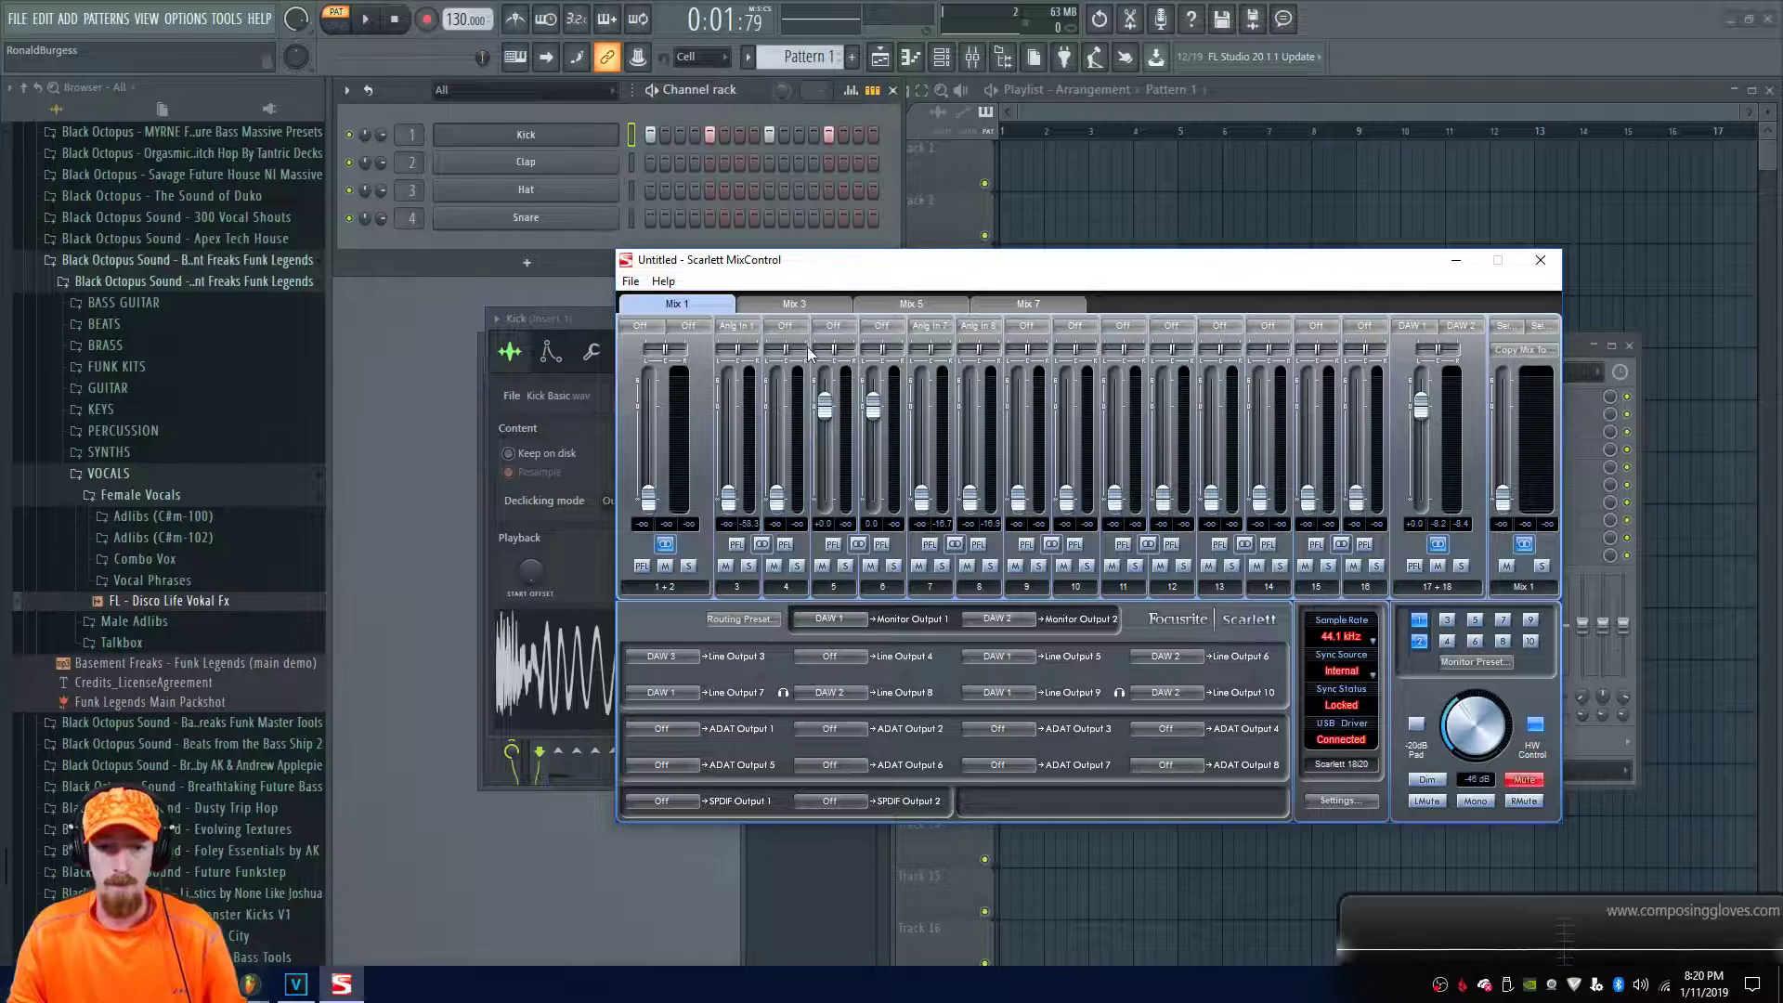
# Try raising the fader of channel 3 to about 0 dB and channel 4 partway, and lower both back to minimum
pyautogui.moveTo(729, 502); pyautogui.dragTo(730, 406)
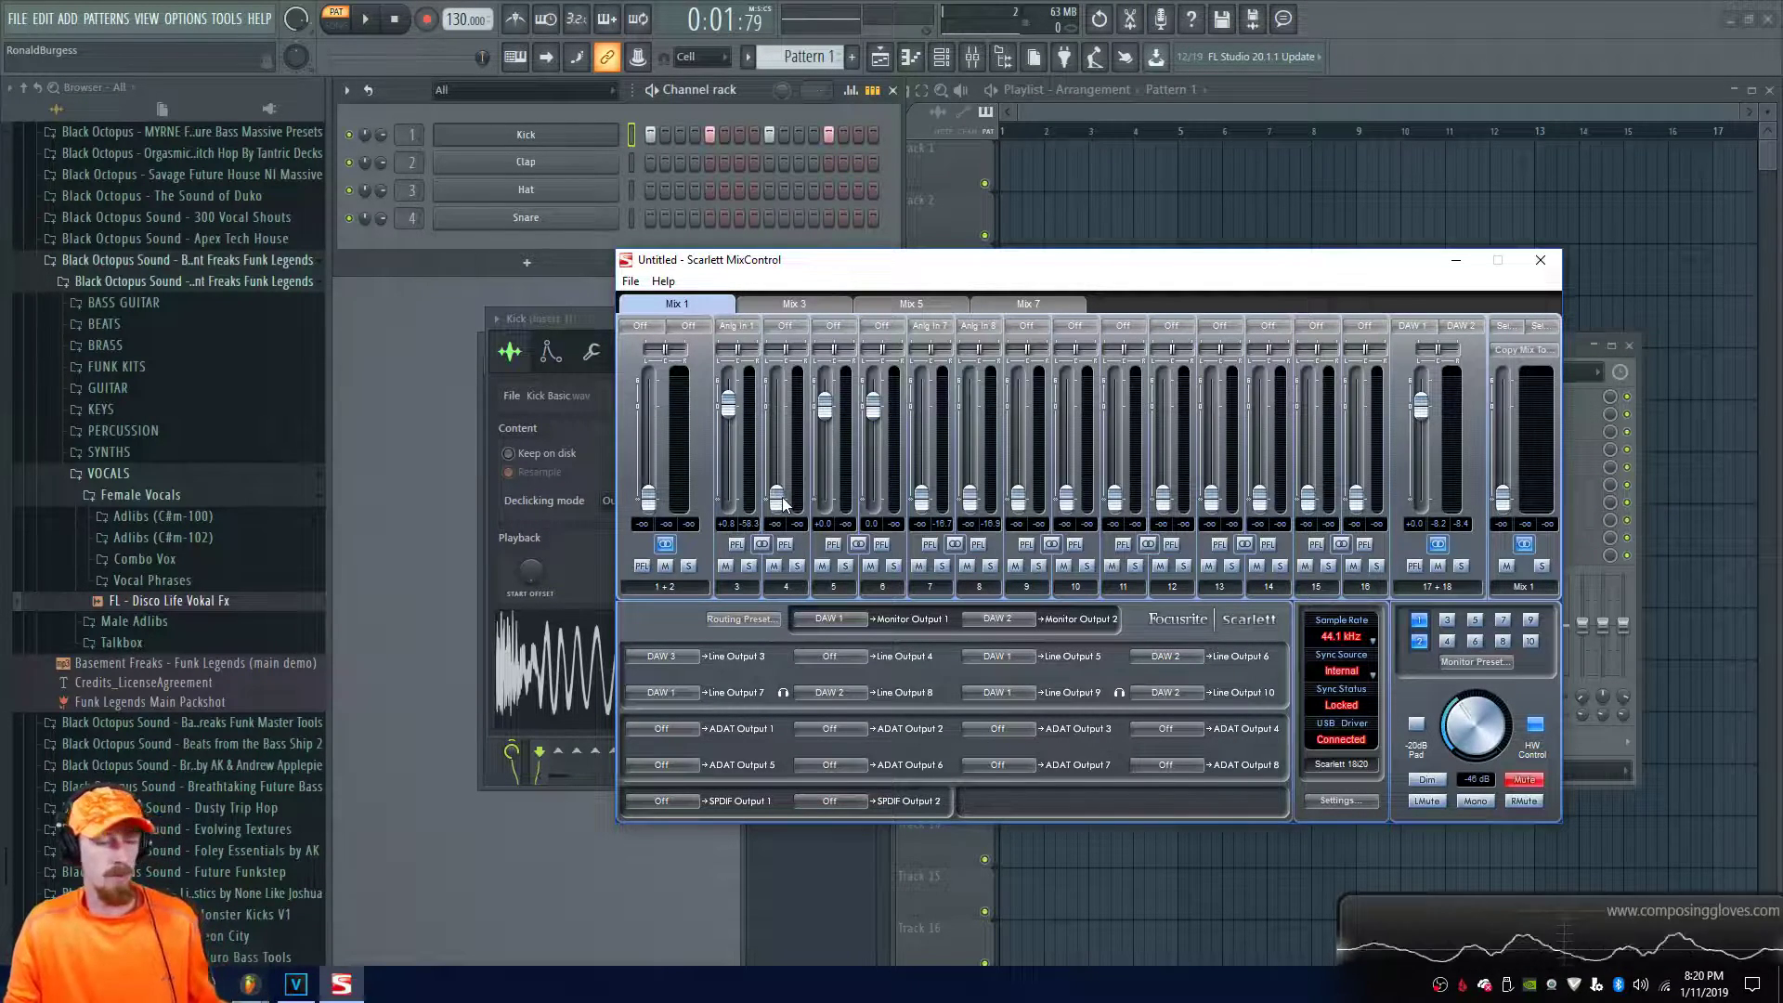
pyautogui.moveTo(783, 504)
pyautogui.mouseDown()
pyautogui.moveTo(780, 453)
pyautogui.moveTo(780, 471)
pyautogui.mouseUp()
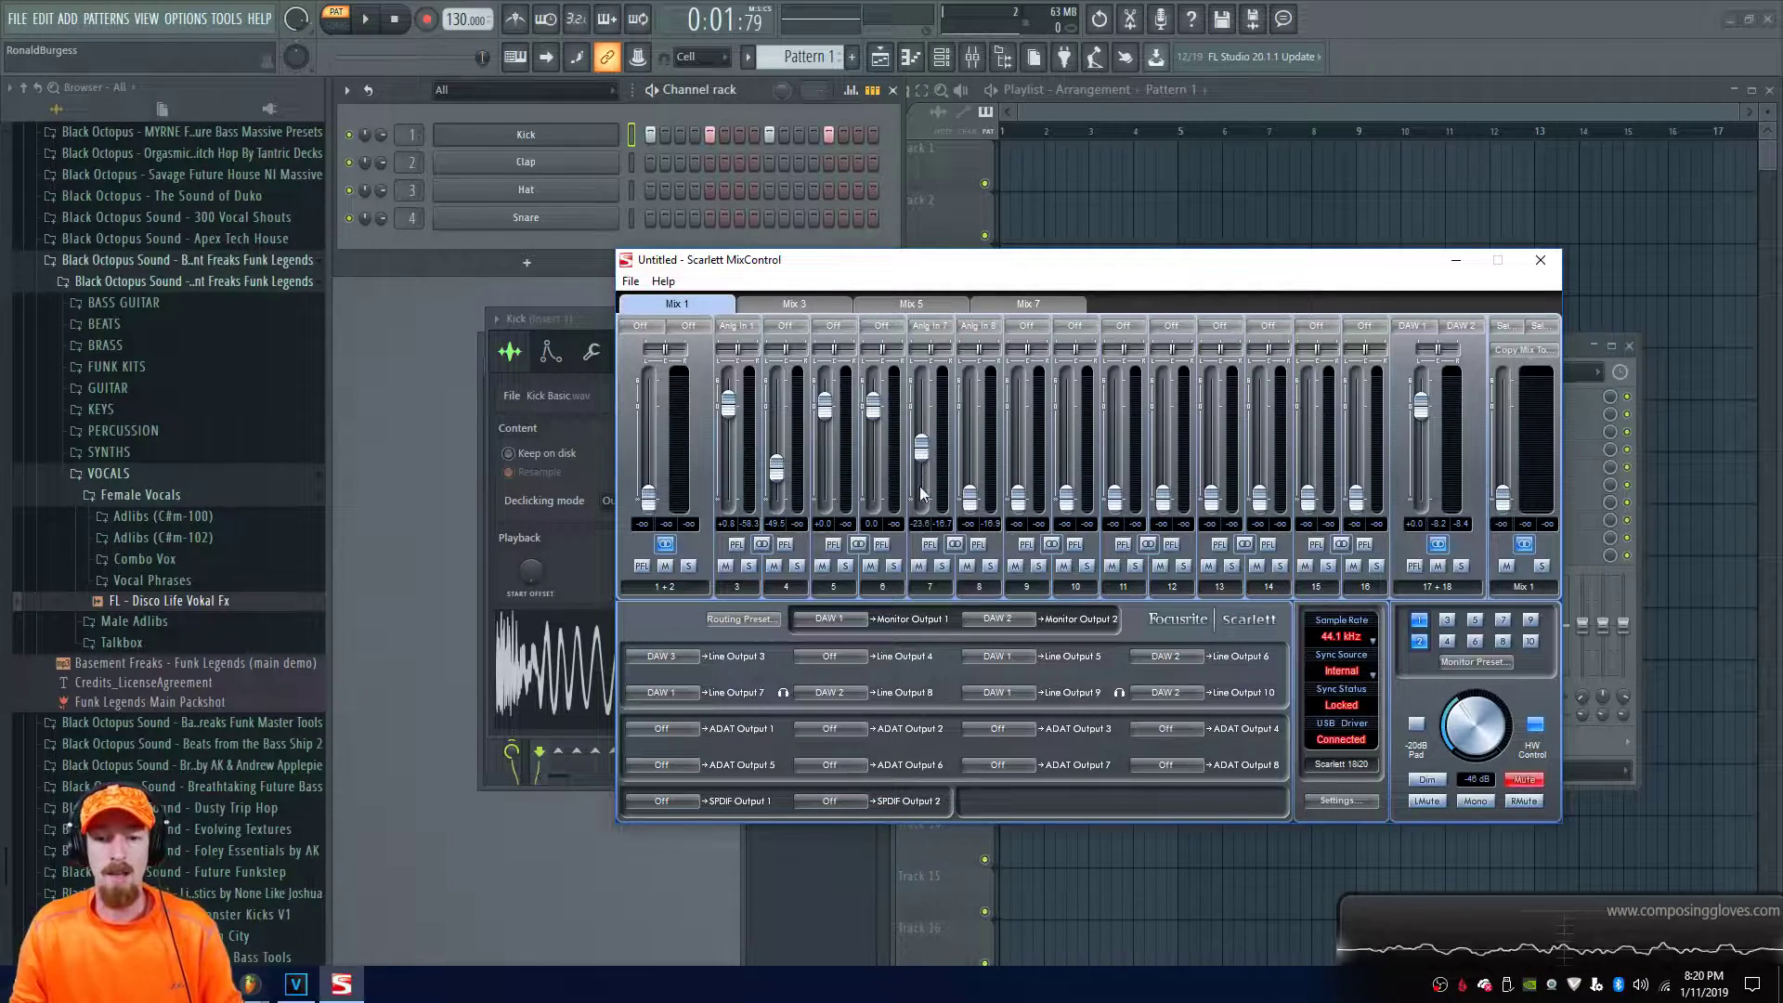
pyautogui.moveTo(783, 467); pyautogui.dragTo(778, 501)
pyautogui.moveTo(731, 414); pyautogui.dragTo(729, 505)
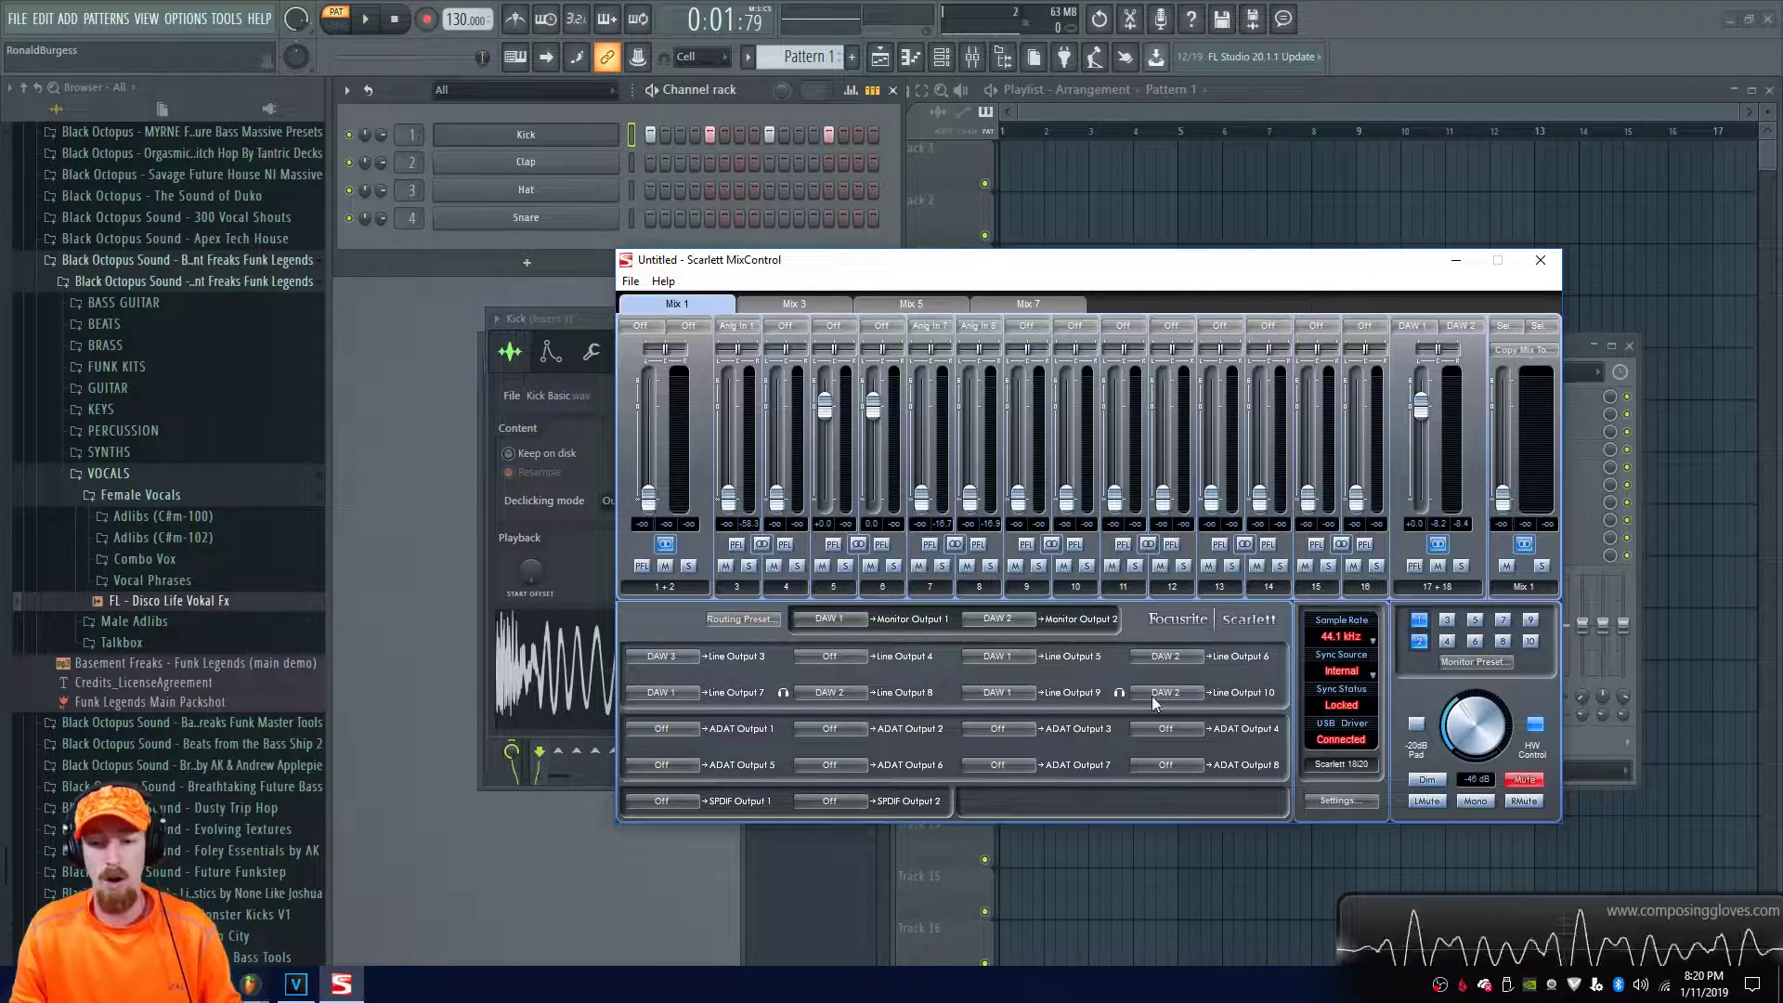
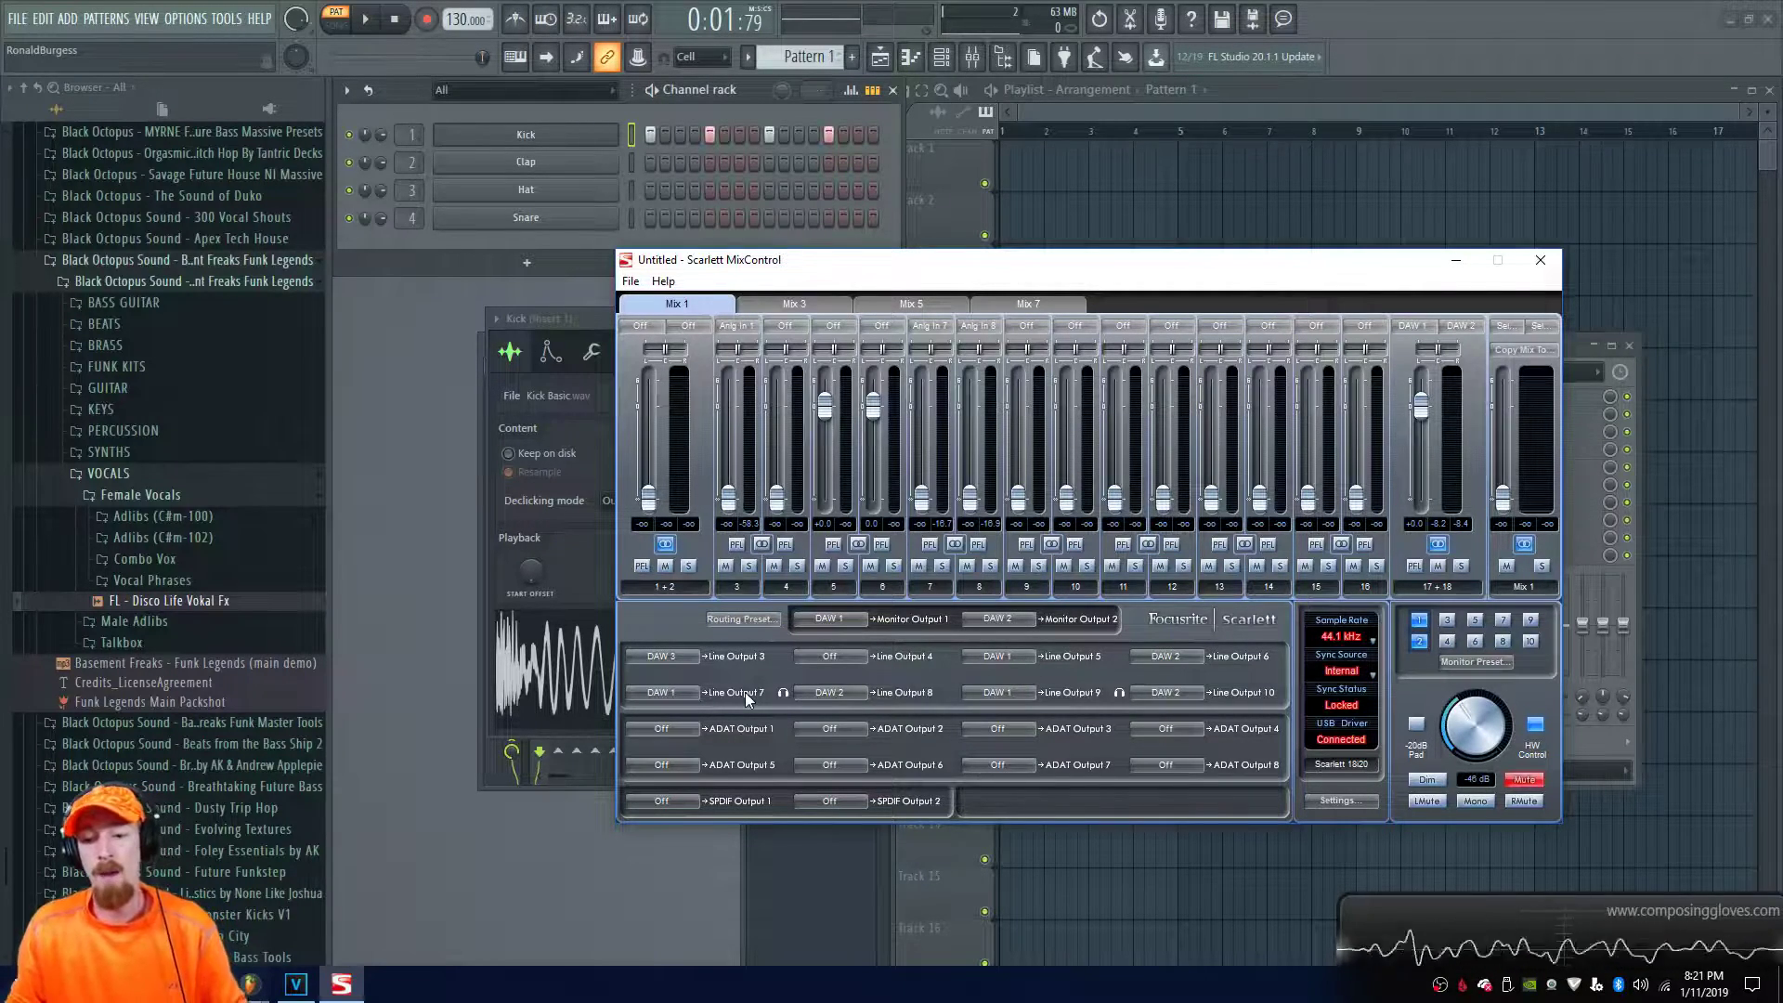
# Raise the fader of channel 4 in Mix 1 to 0.0 dB and set its source to Anlg In 3
pyautogui.click(1491, 920)
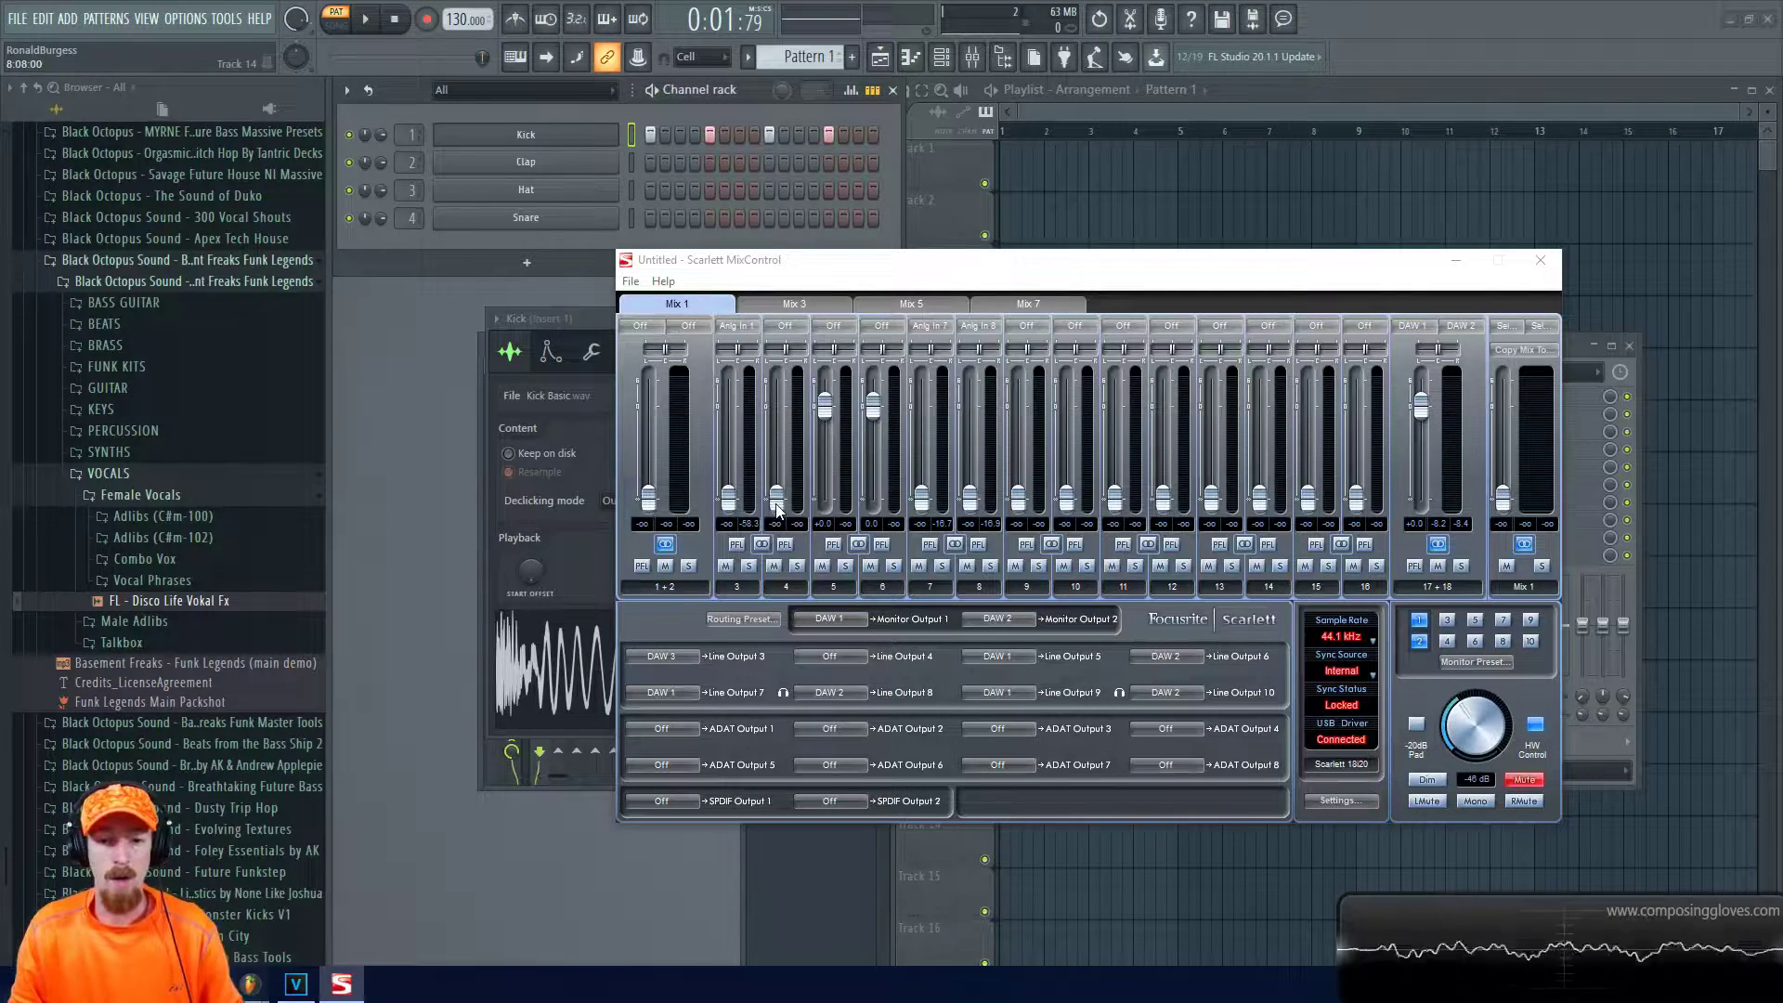
pyautogui.moveTo(778, 509); pyautogui.dragTo(778, 405)
pyautogui.click(785, 327)
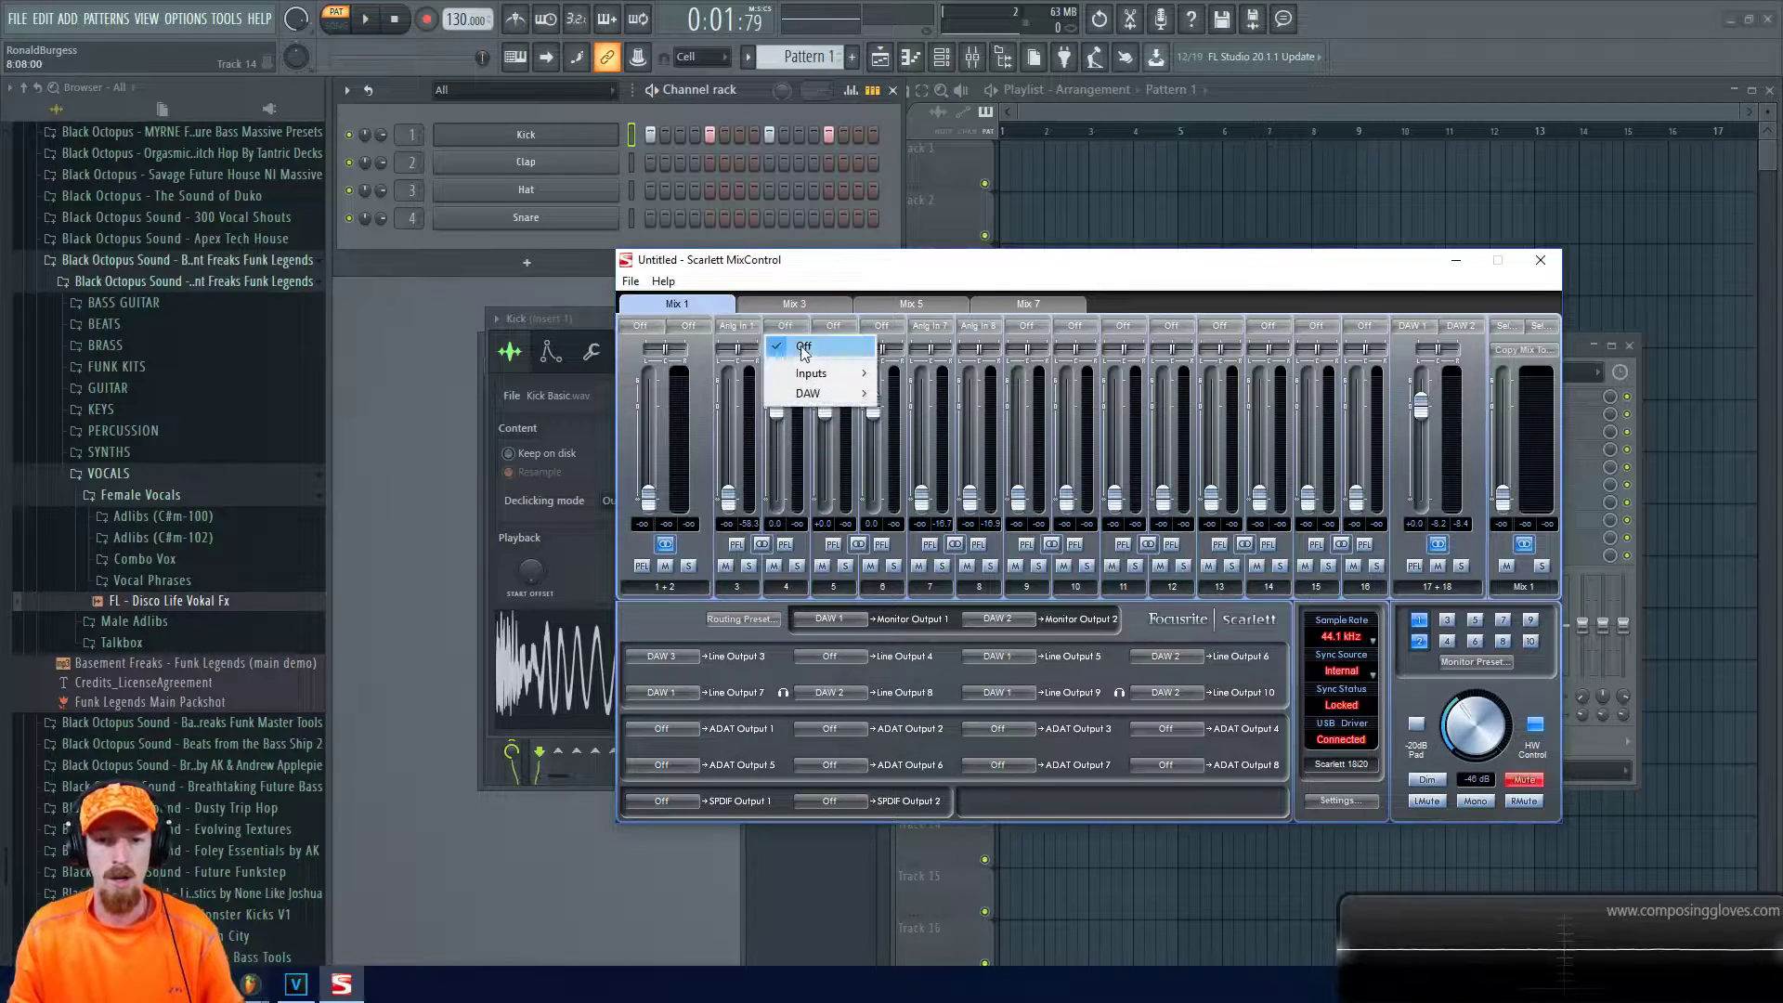
pyautogui.moveTo(832, 375)
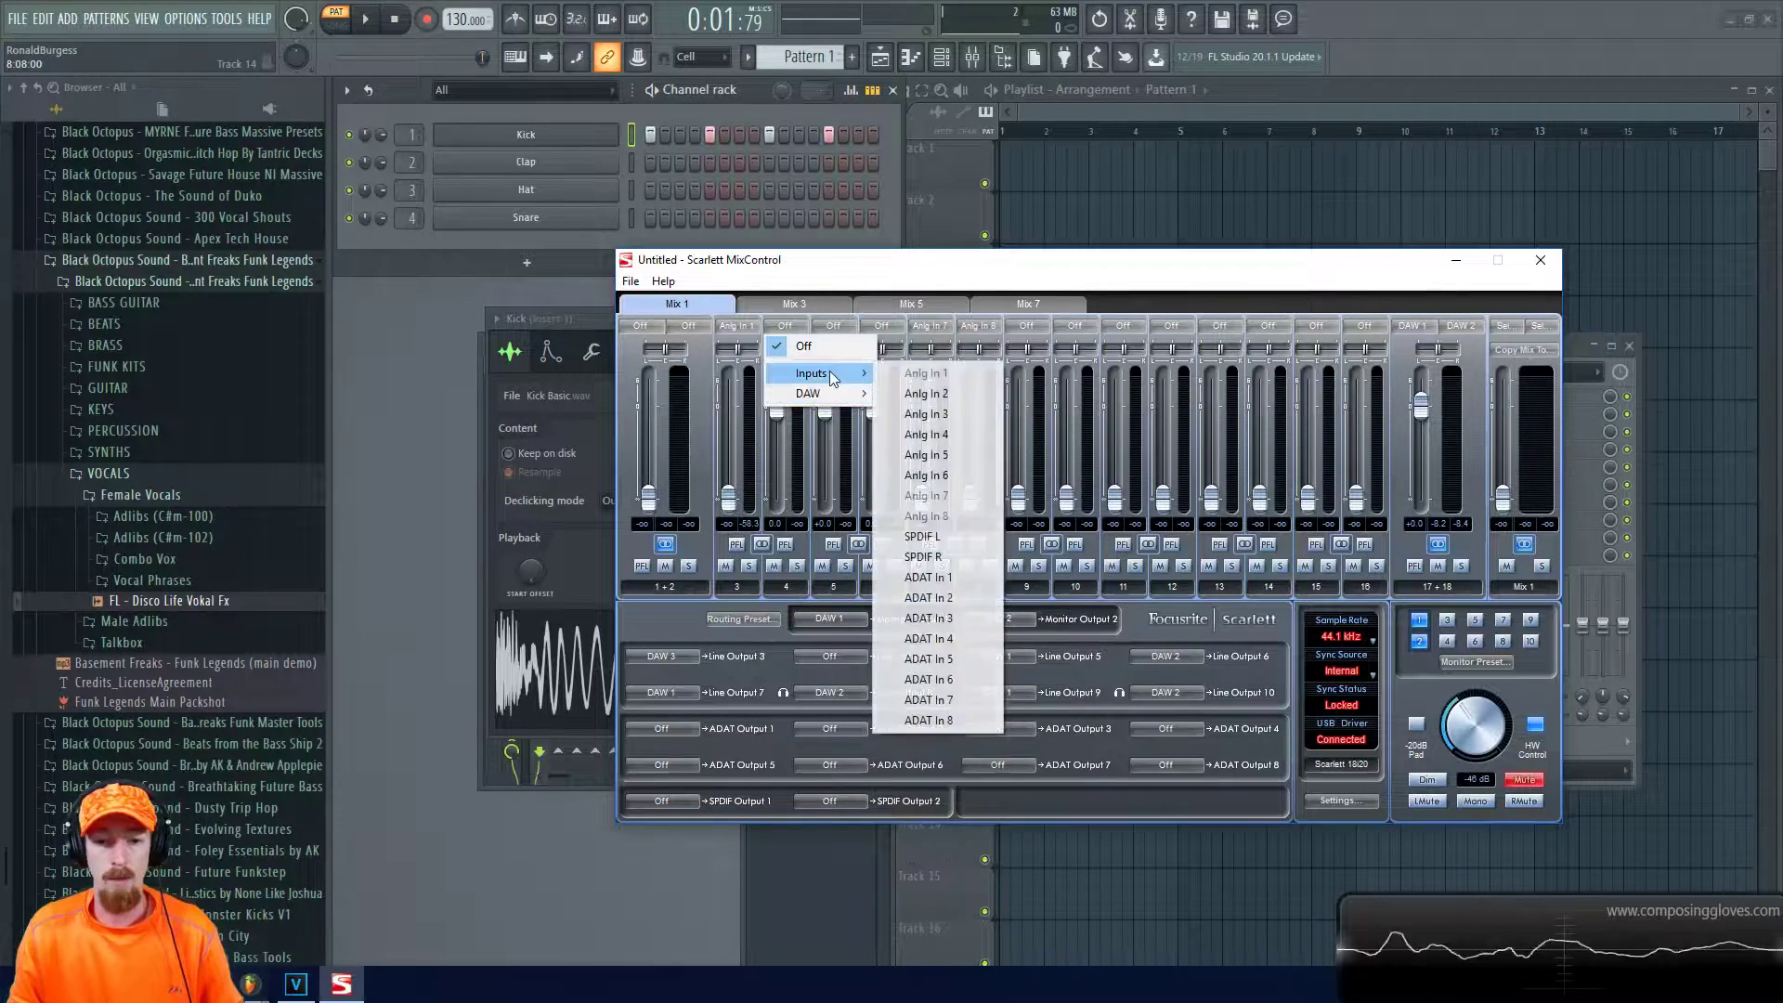
pyautogui.click(958, 413)
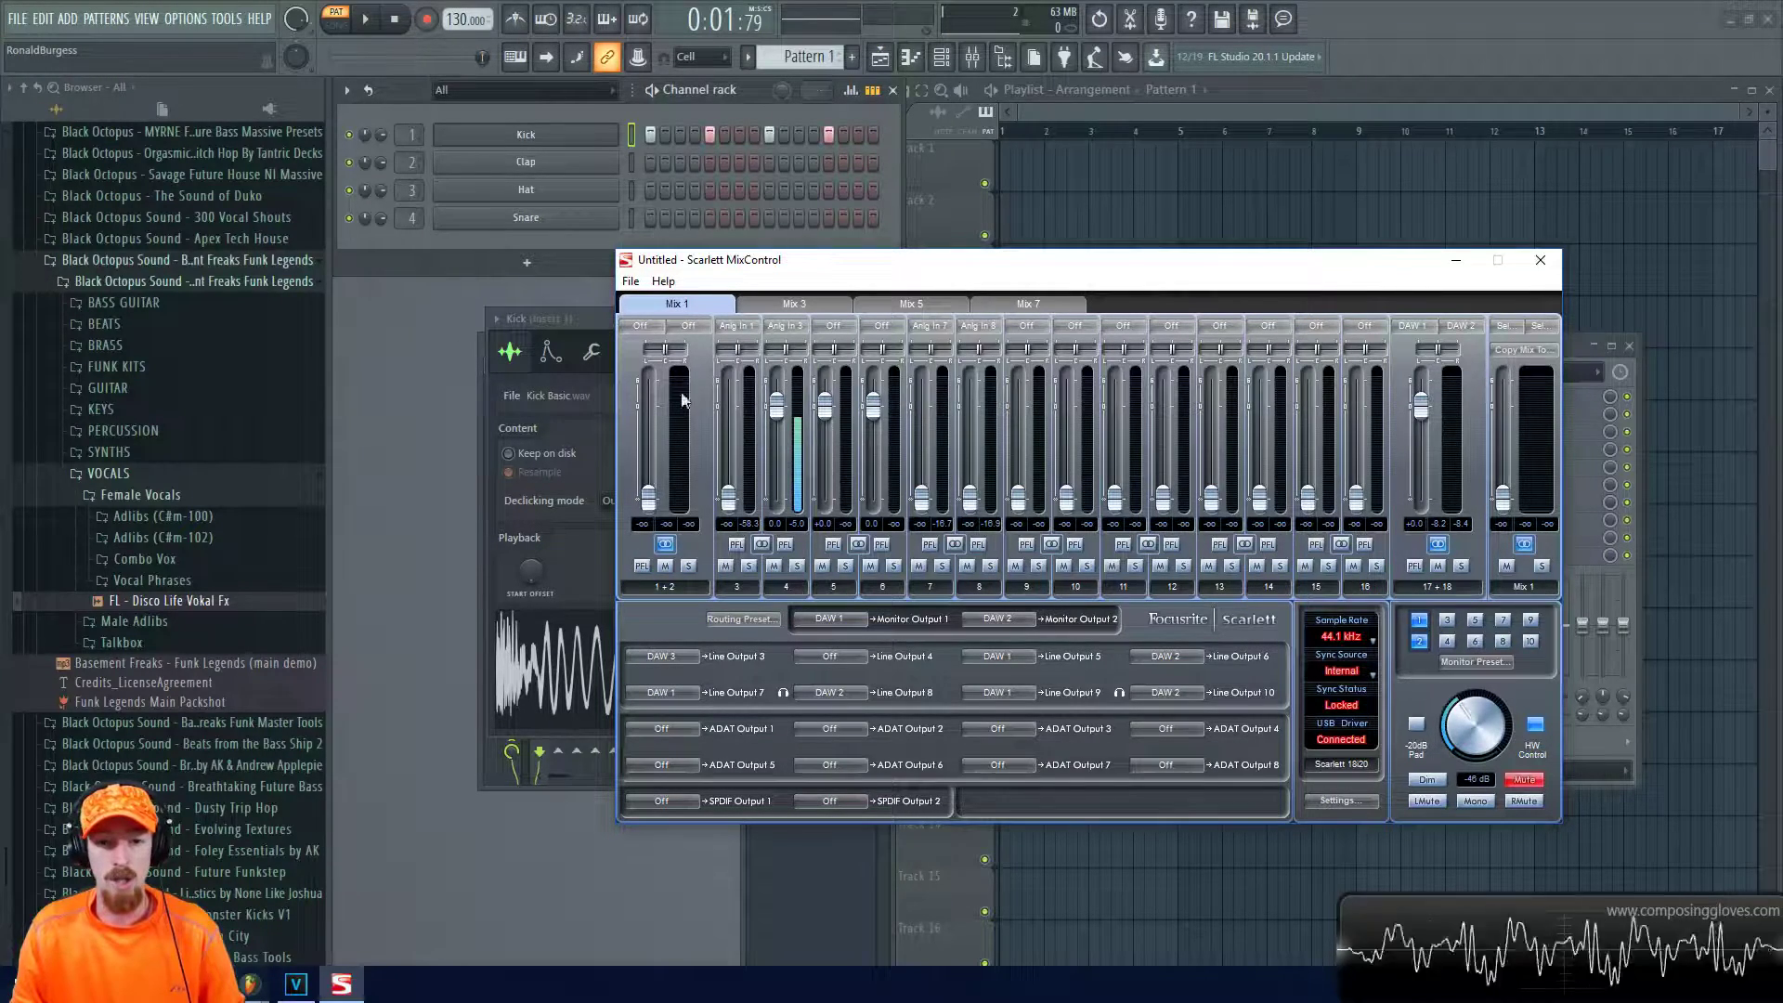
# View Mix 3 and Mix 5, and return to Mix 1
pyautogui.click(793, 304)
pyautogui.click(892, 303)
pyautogui.click(789, 304)
pyautogui.click(681, 303)
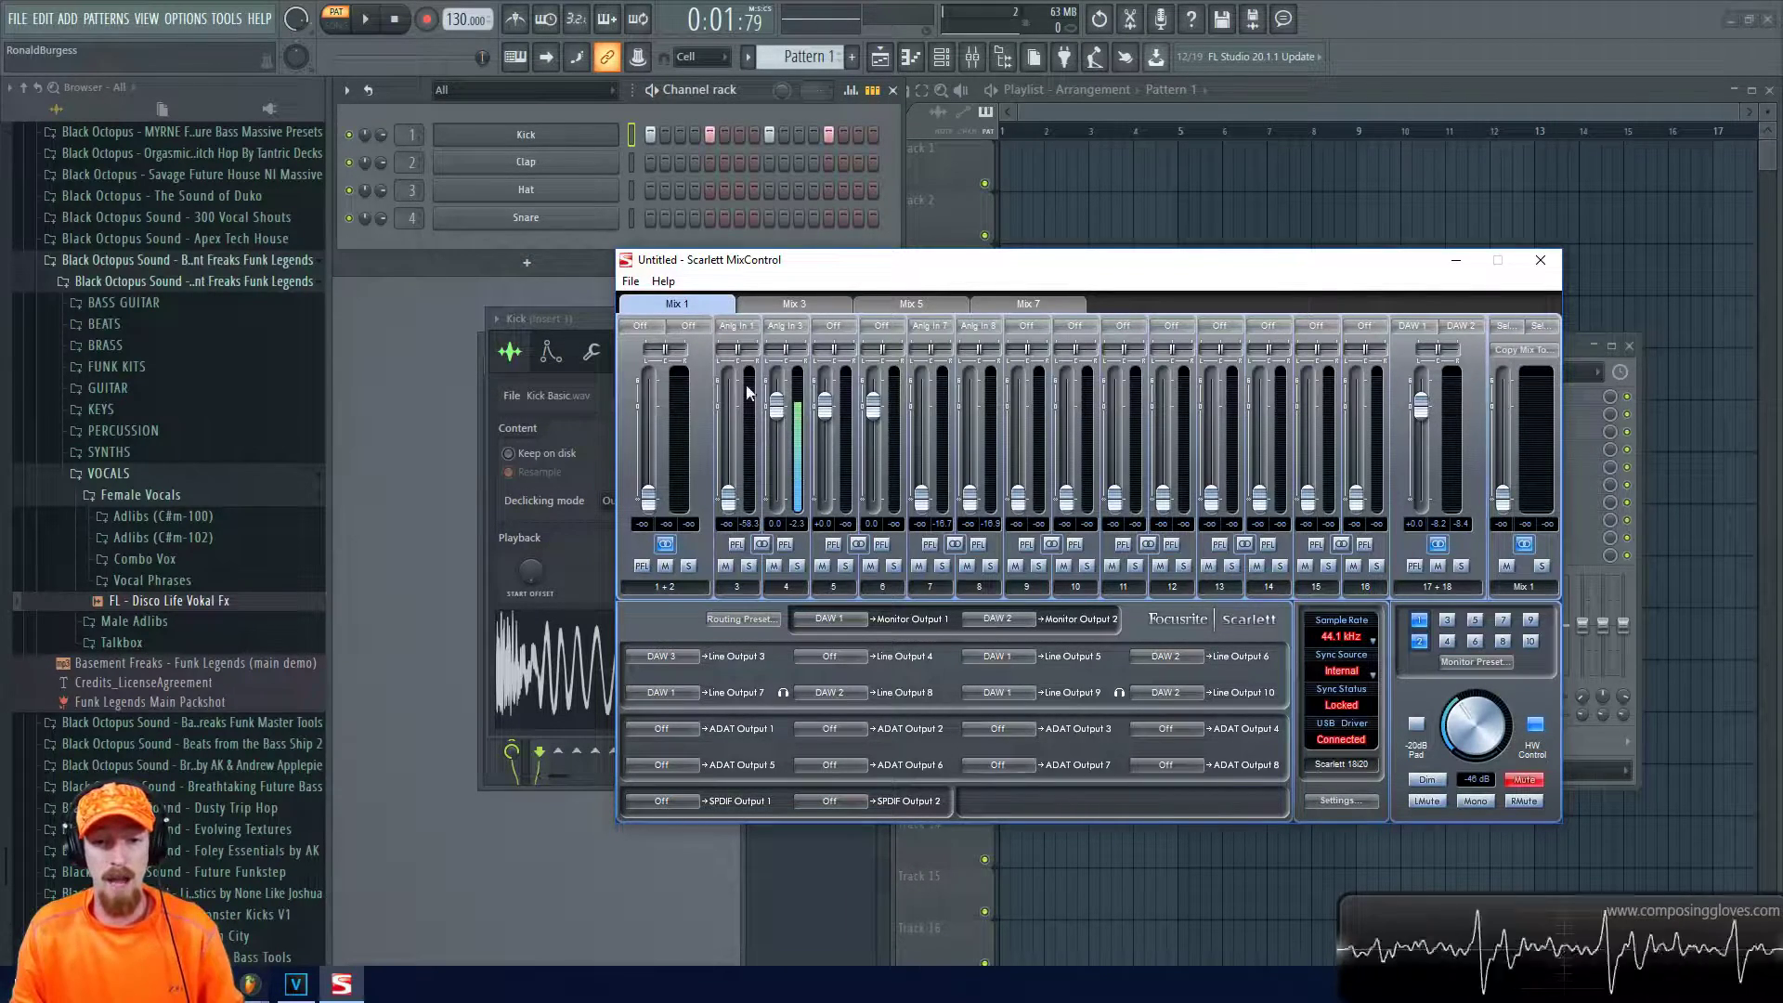
# Look through the source choices for Line Outputs 7 and 8, and lower the fader of channel 4 in Mix 1 to minimum
pyautogui.click(672, 693)
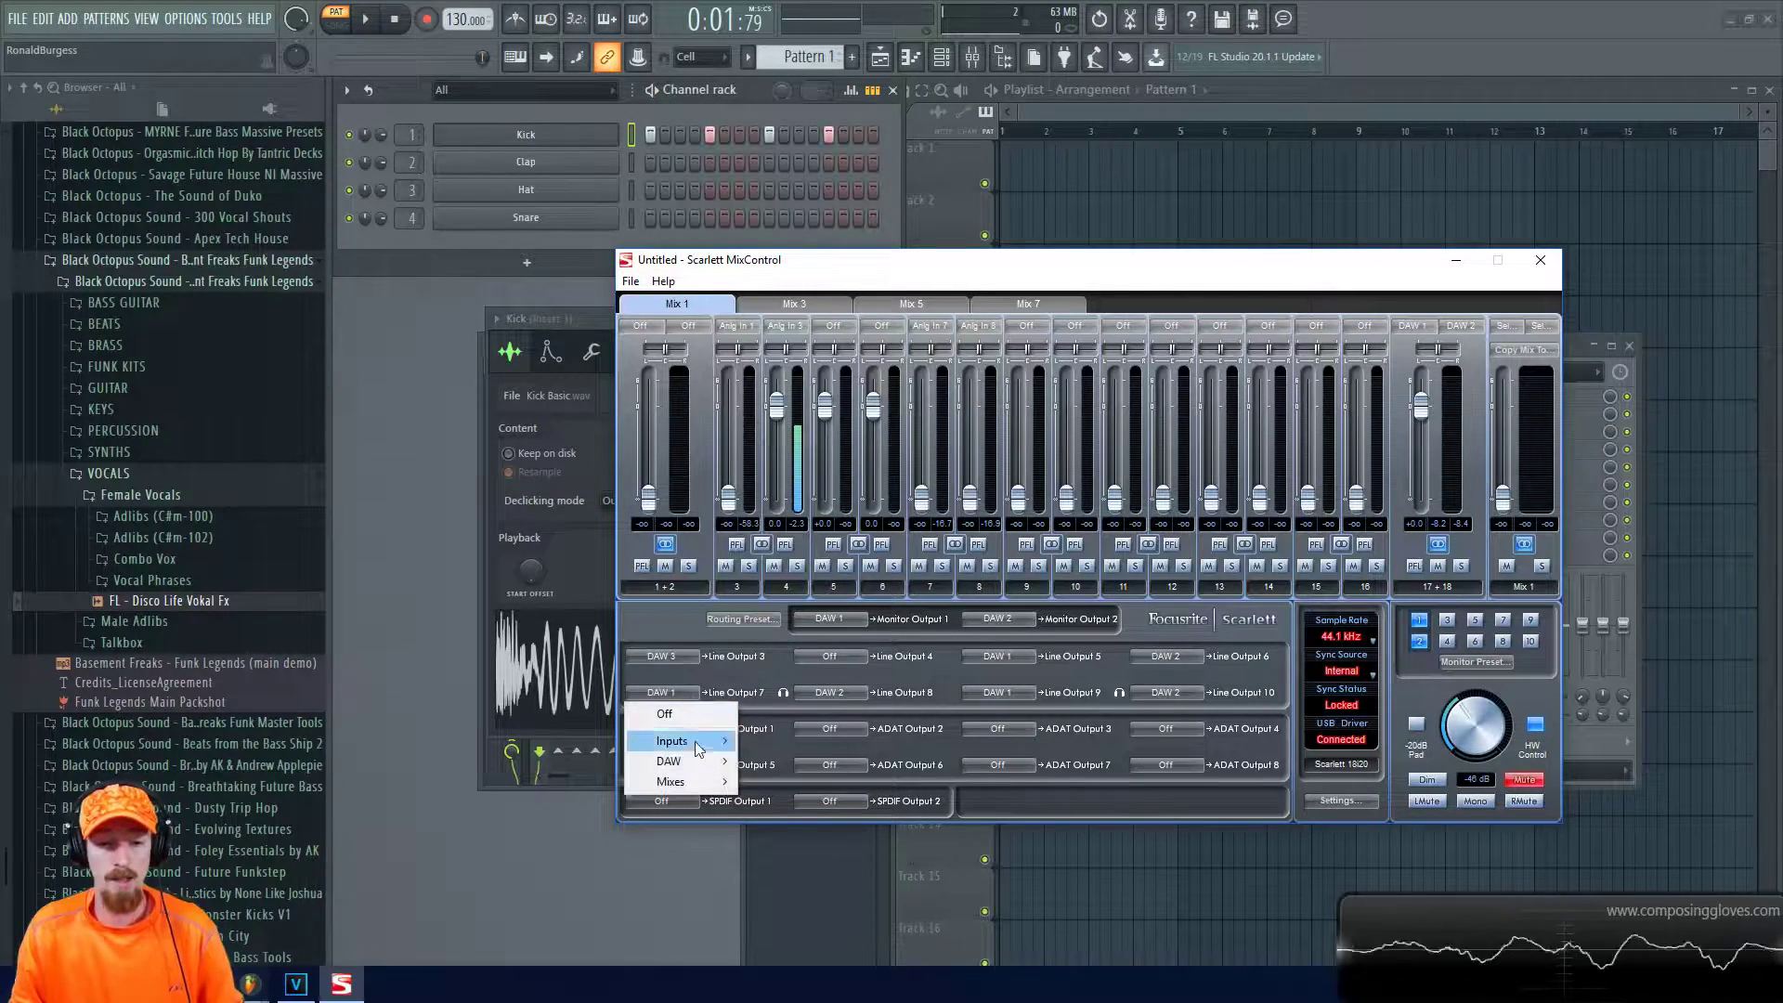
pyautogui.moveTo(695, 785)
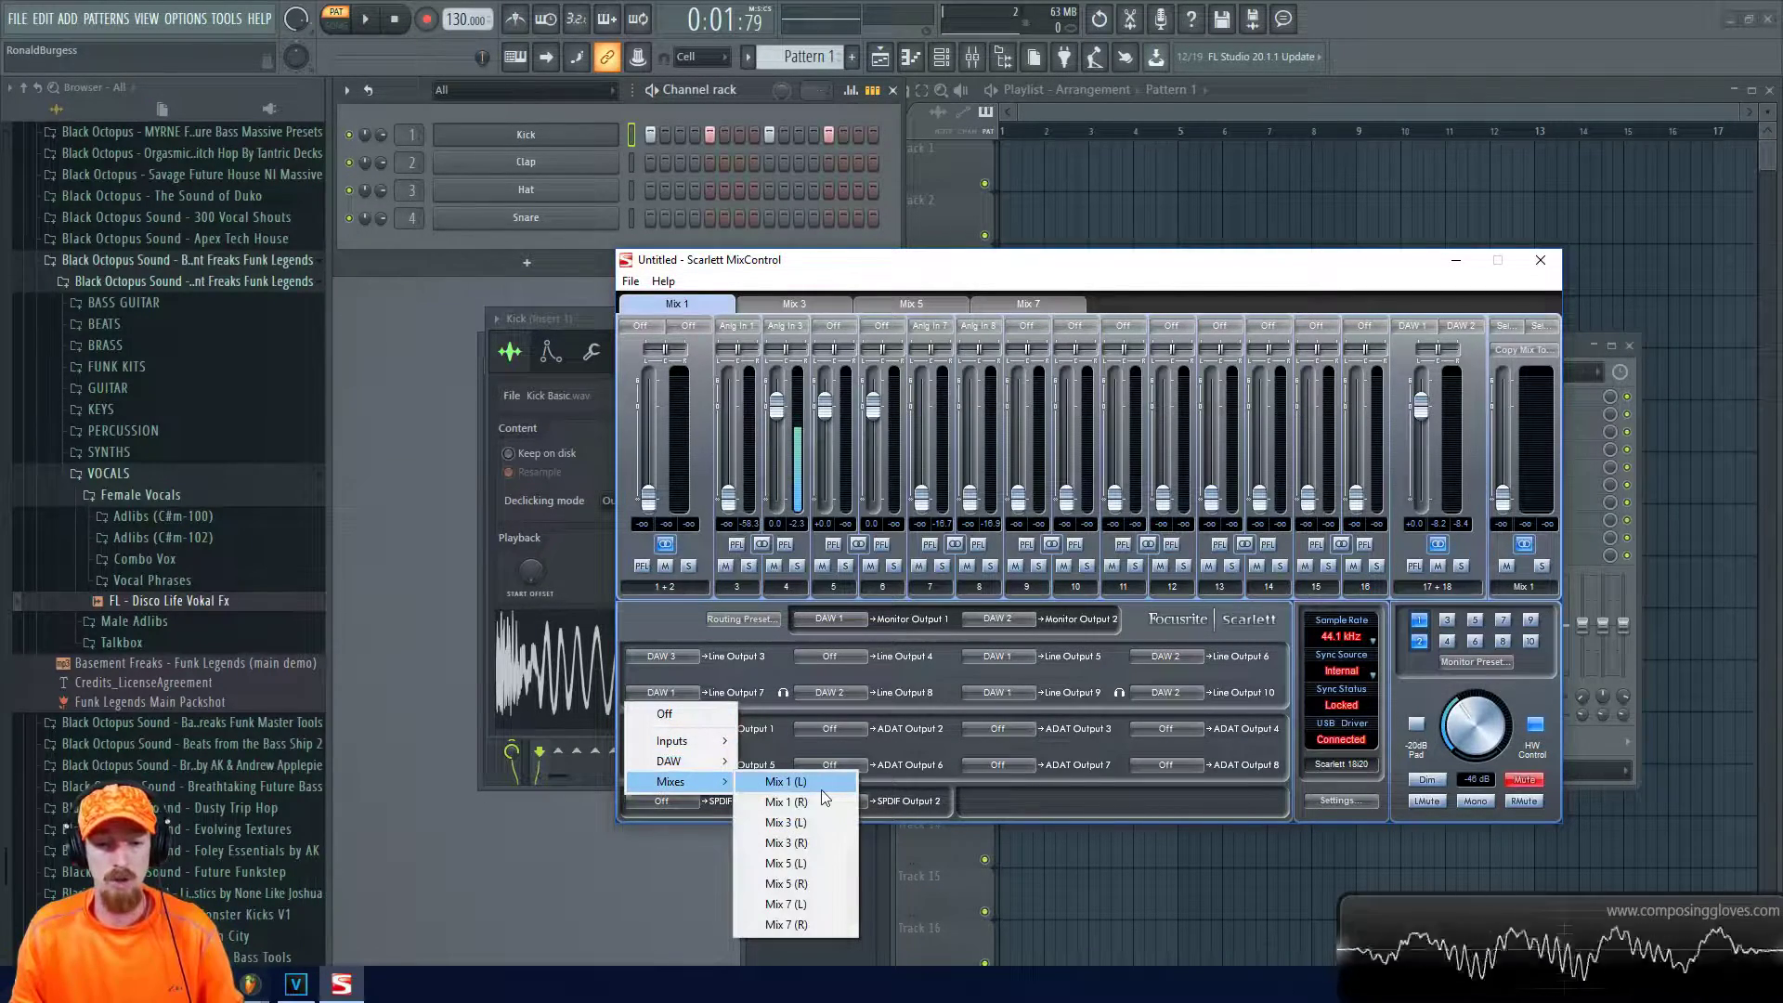
pyautogui.click(675, 667)
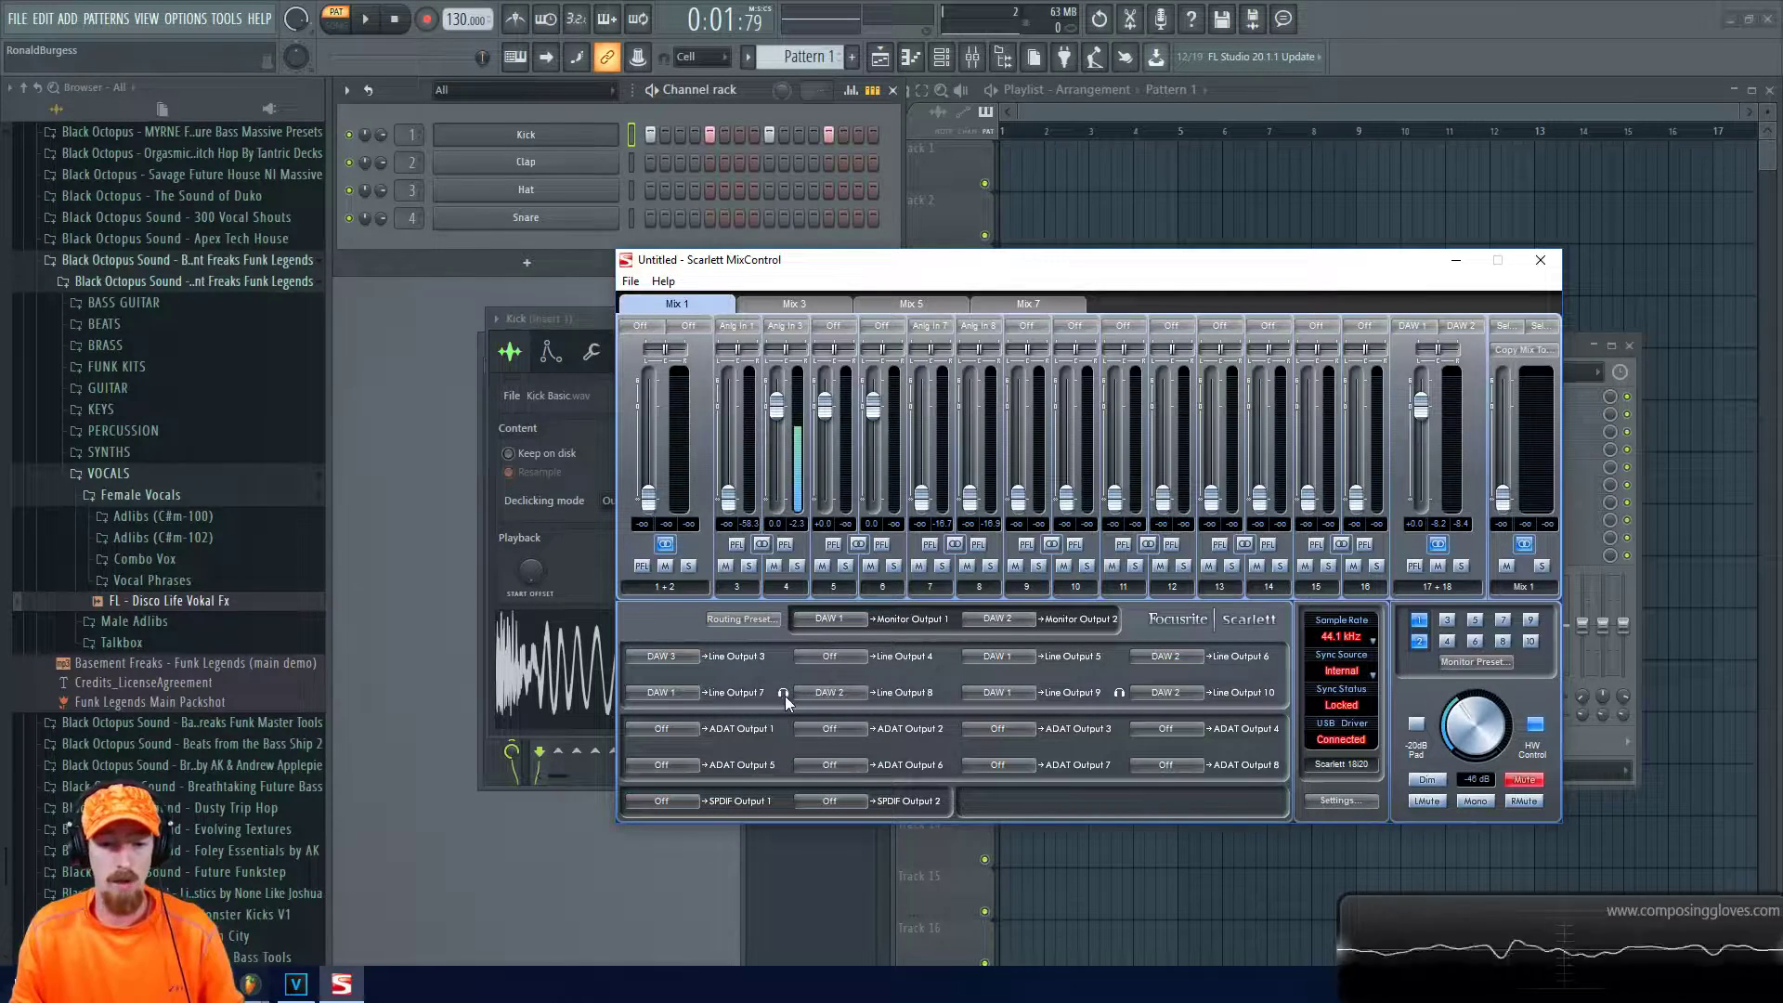
pyautogui.click(829, 693)
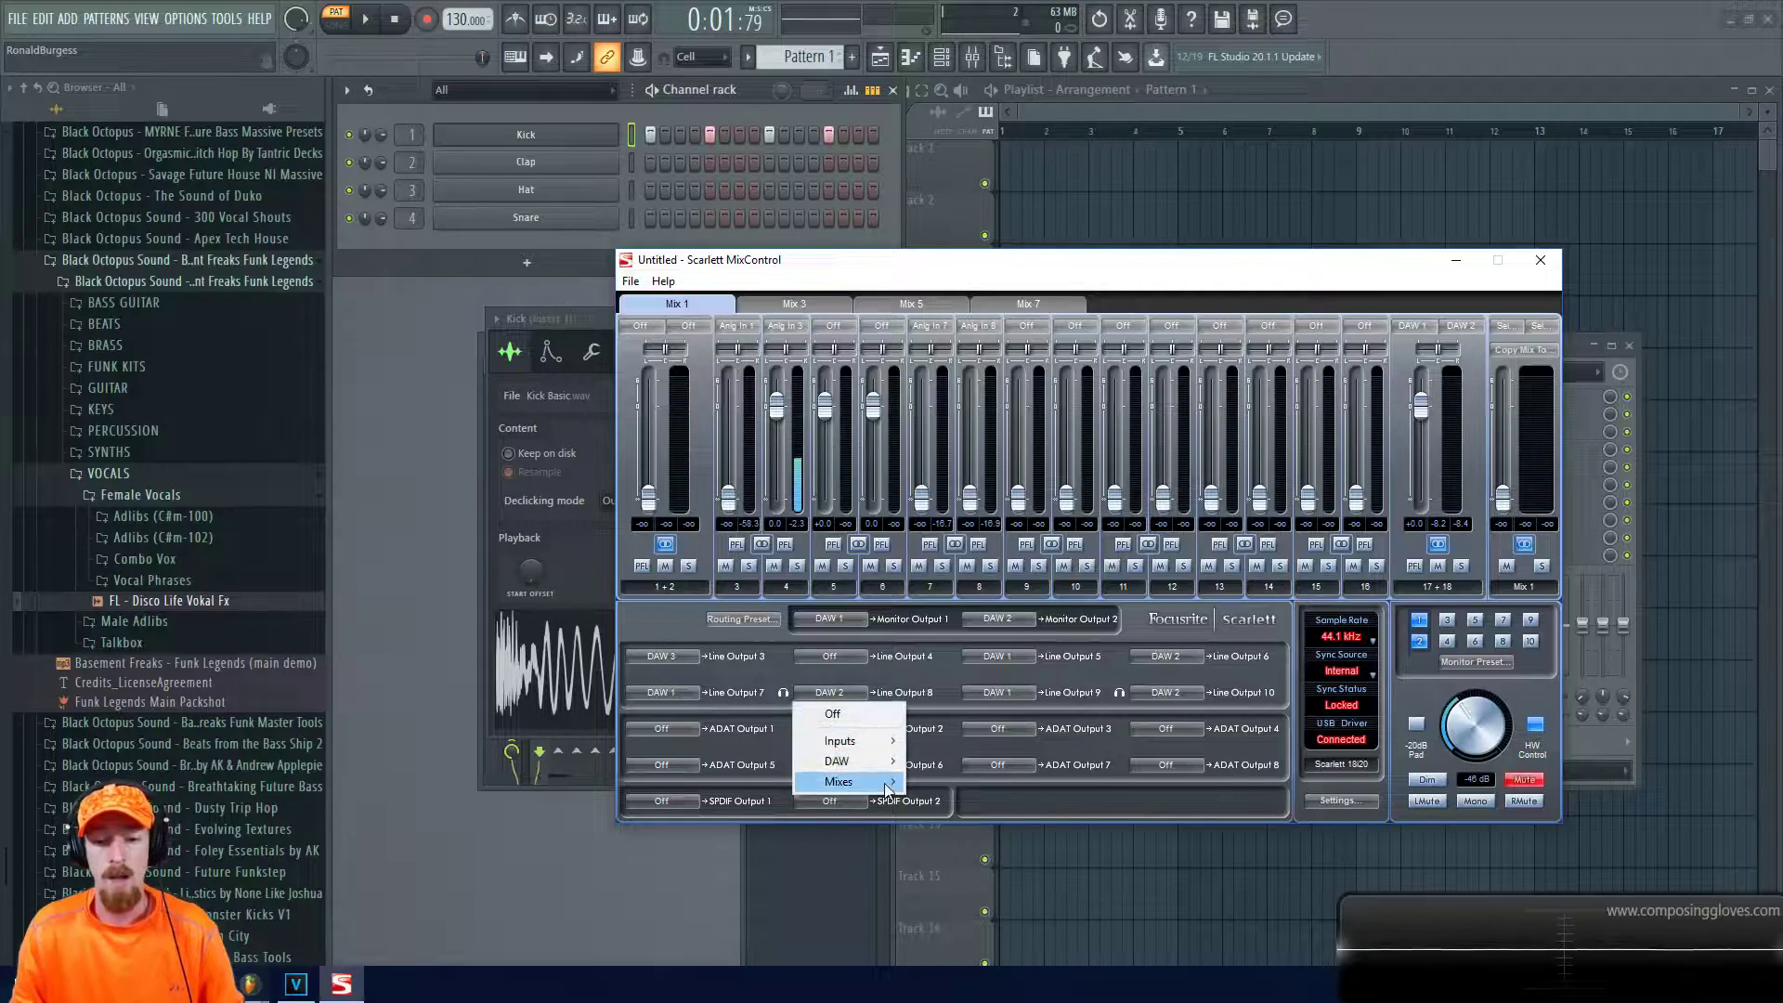
pyautogui.click(682, 623)
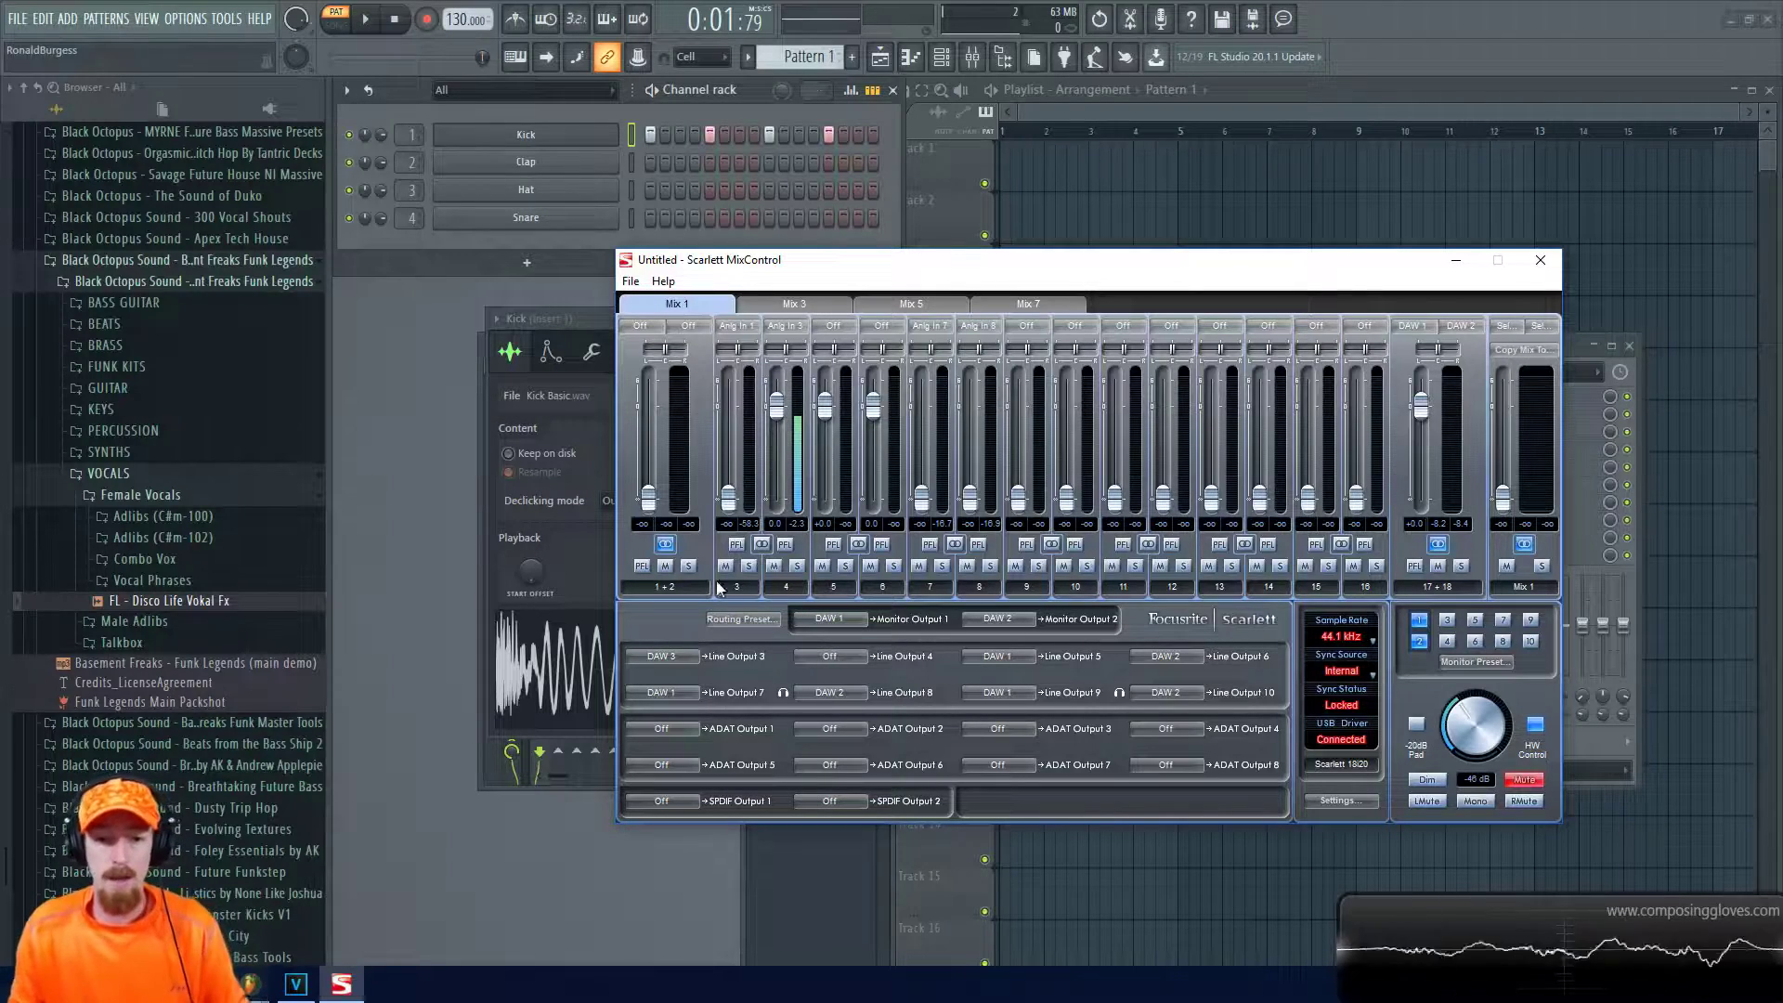
pyautogui.scroll(-10, 778, 413)
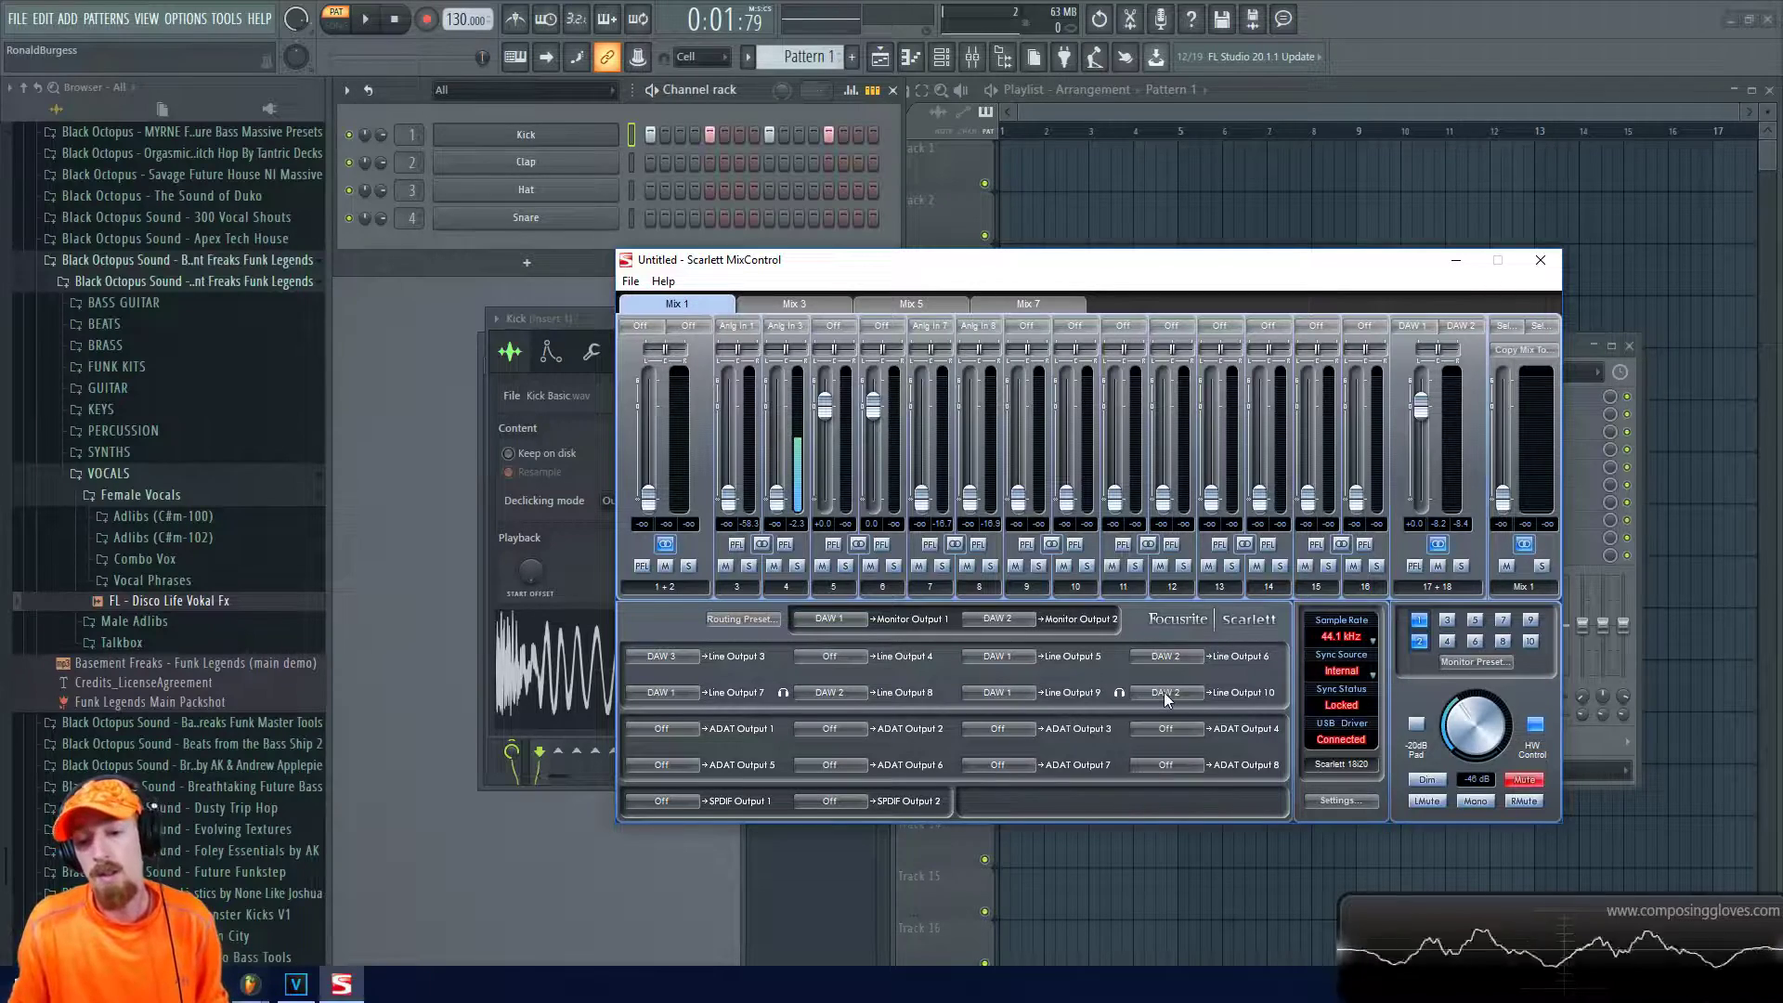
# Try the channel 4 fader at about -1.3 dB while viewing the mix sources for Line Output 9, and lower it back to minimum
pyautogui.click(995, 693)
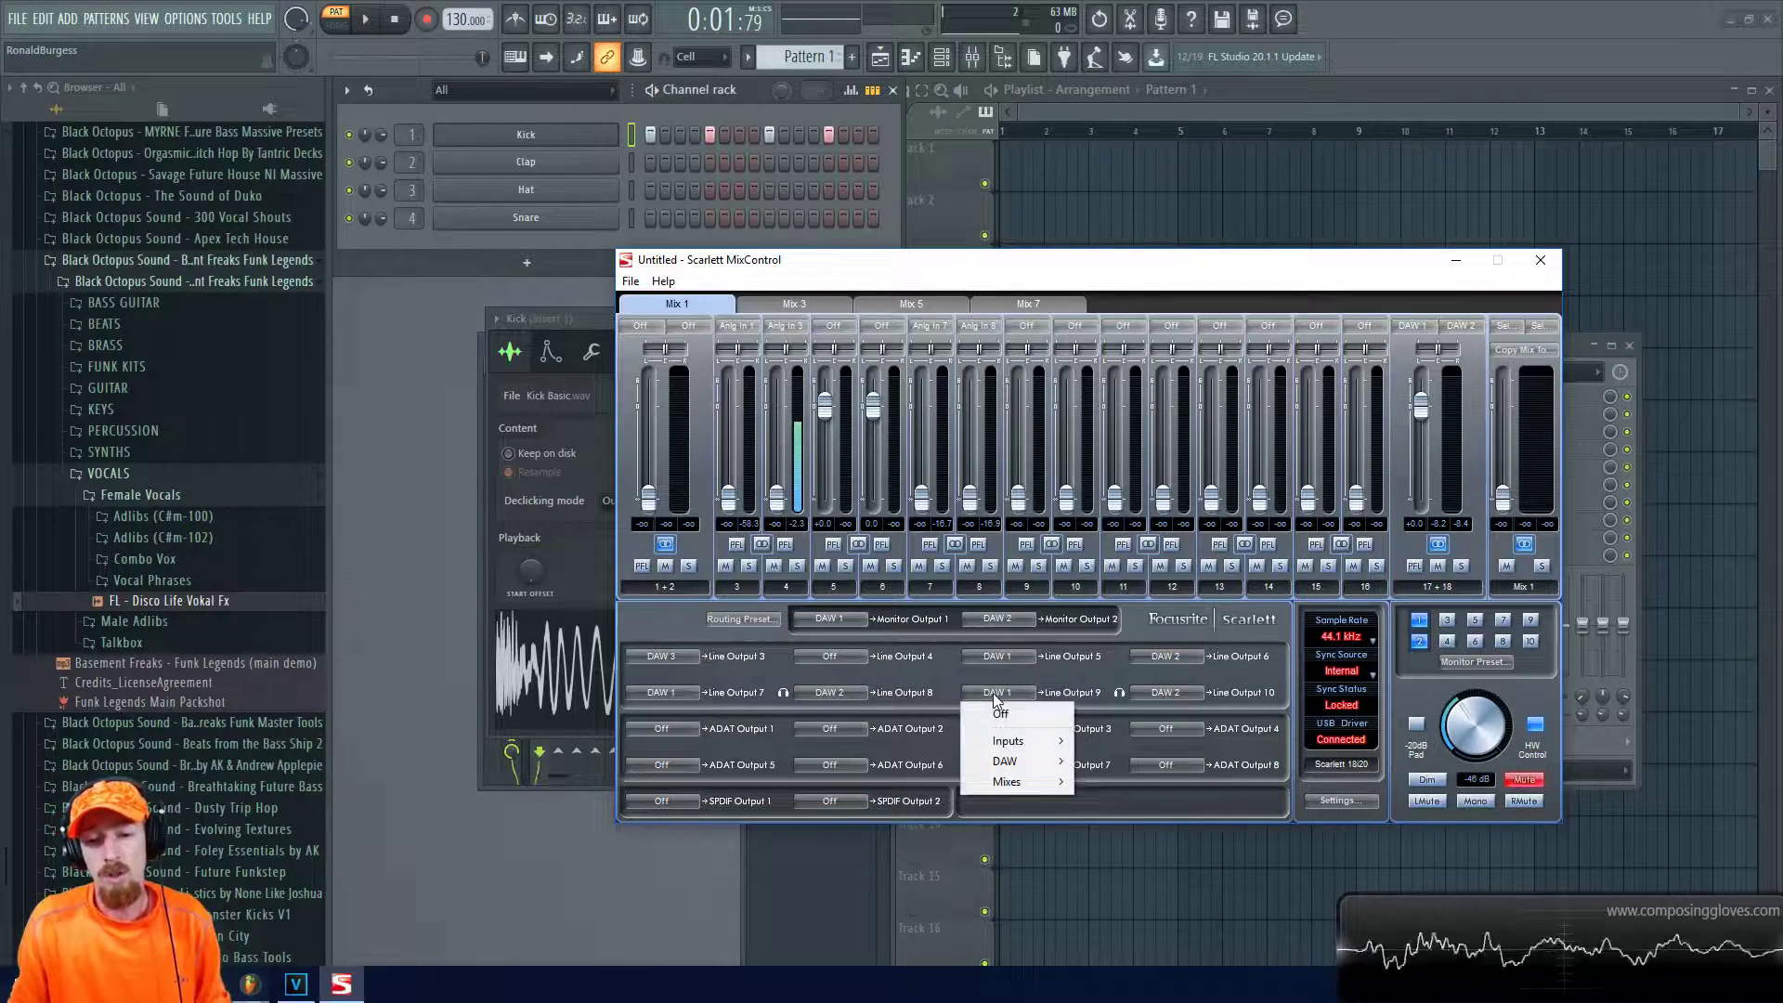
pyautogui.moveTo(776, 498); pyautogui.dragTo(778, 420)
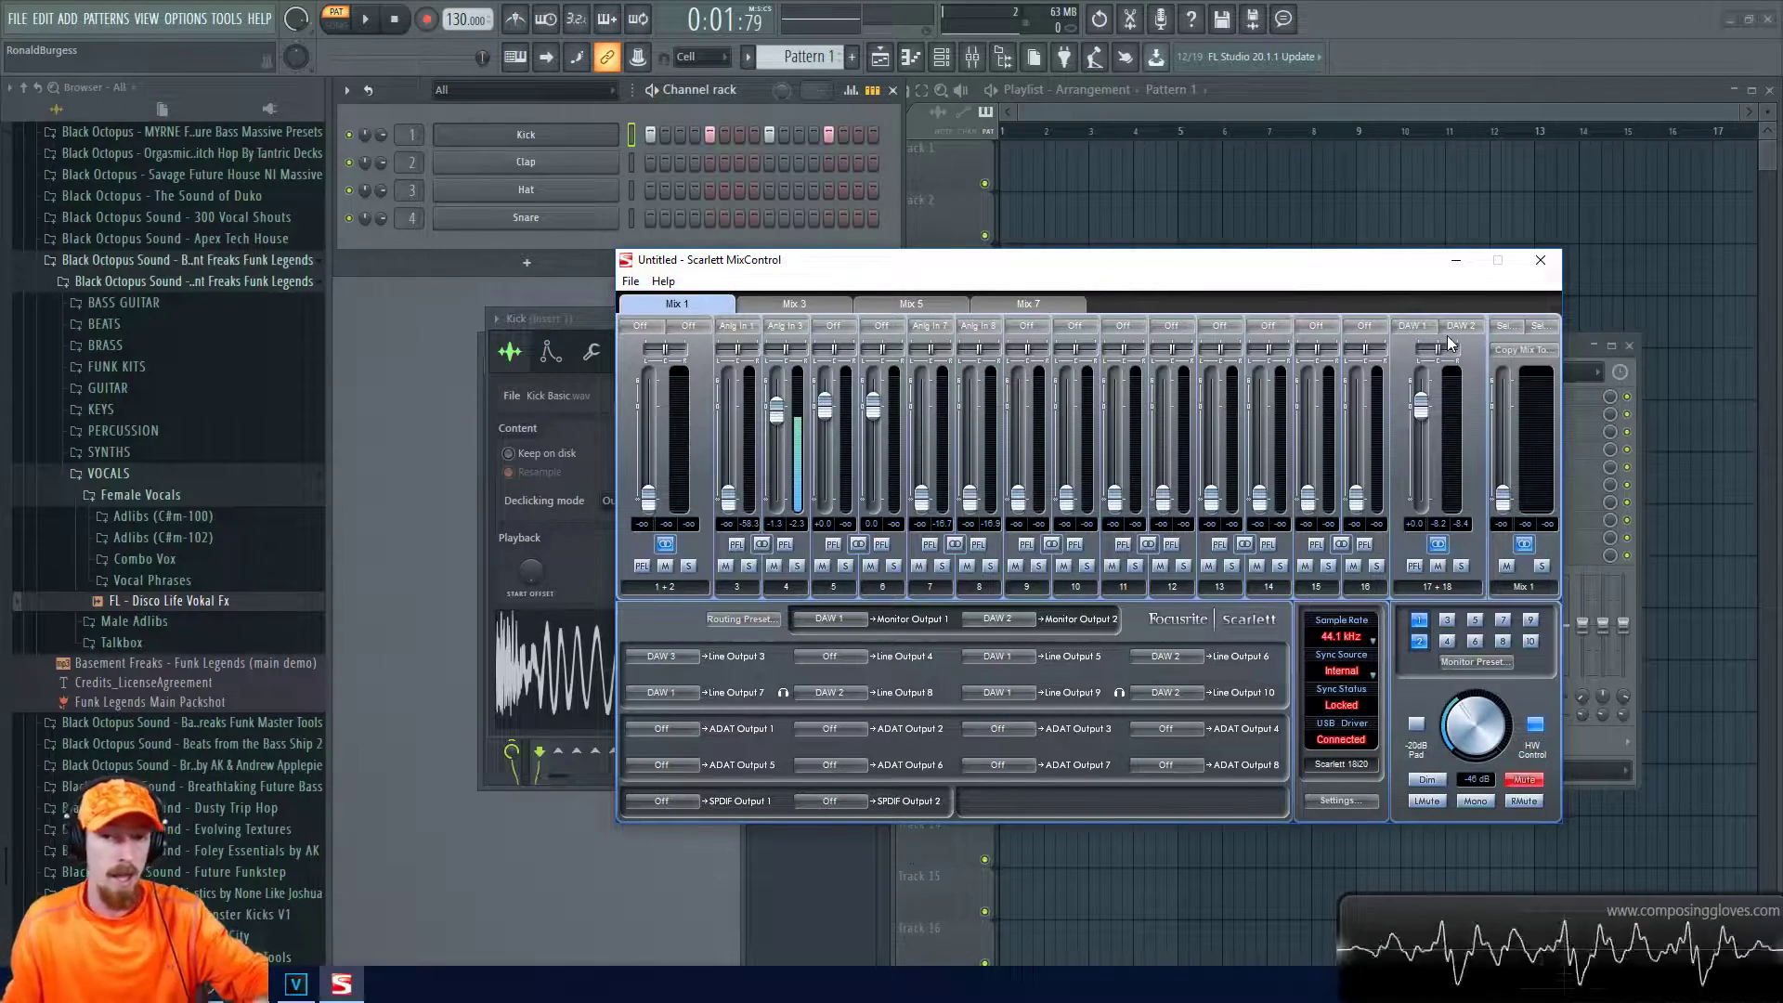
pyautogui.click(1034, 698)
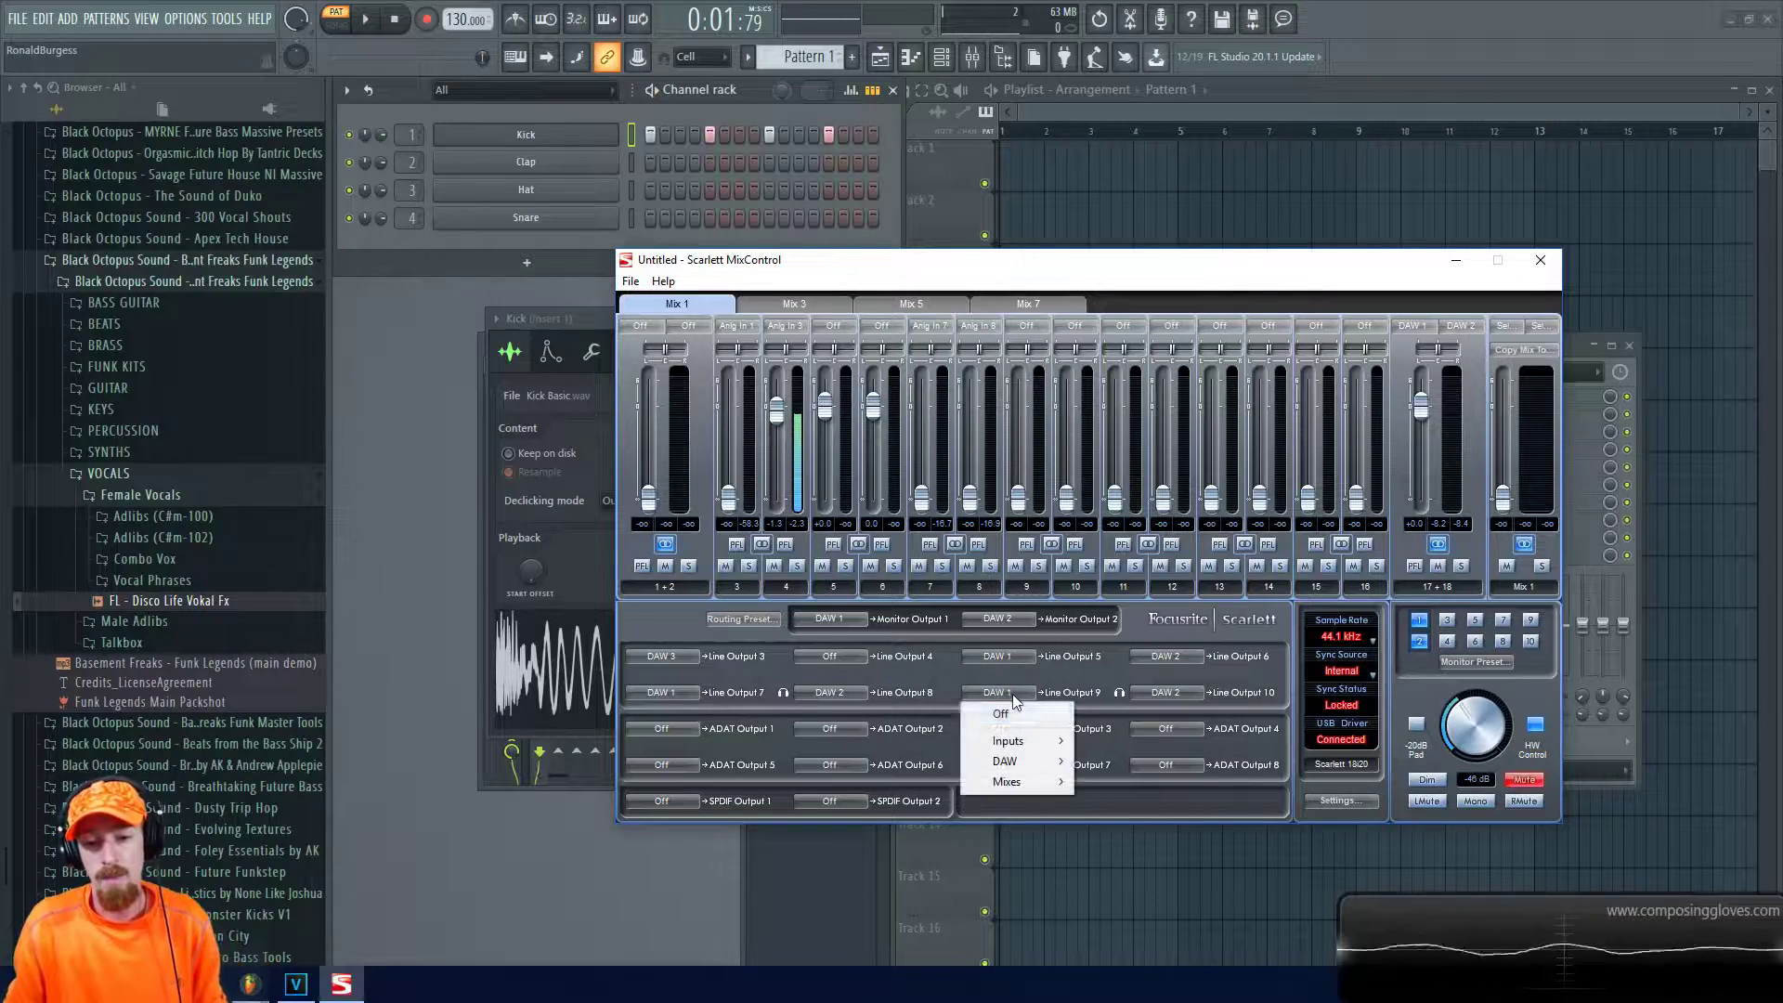
pyautogui.moveTo(1017, 781)
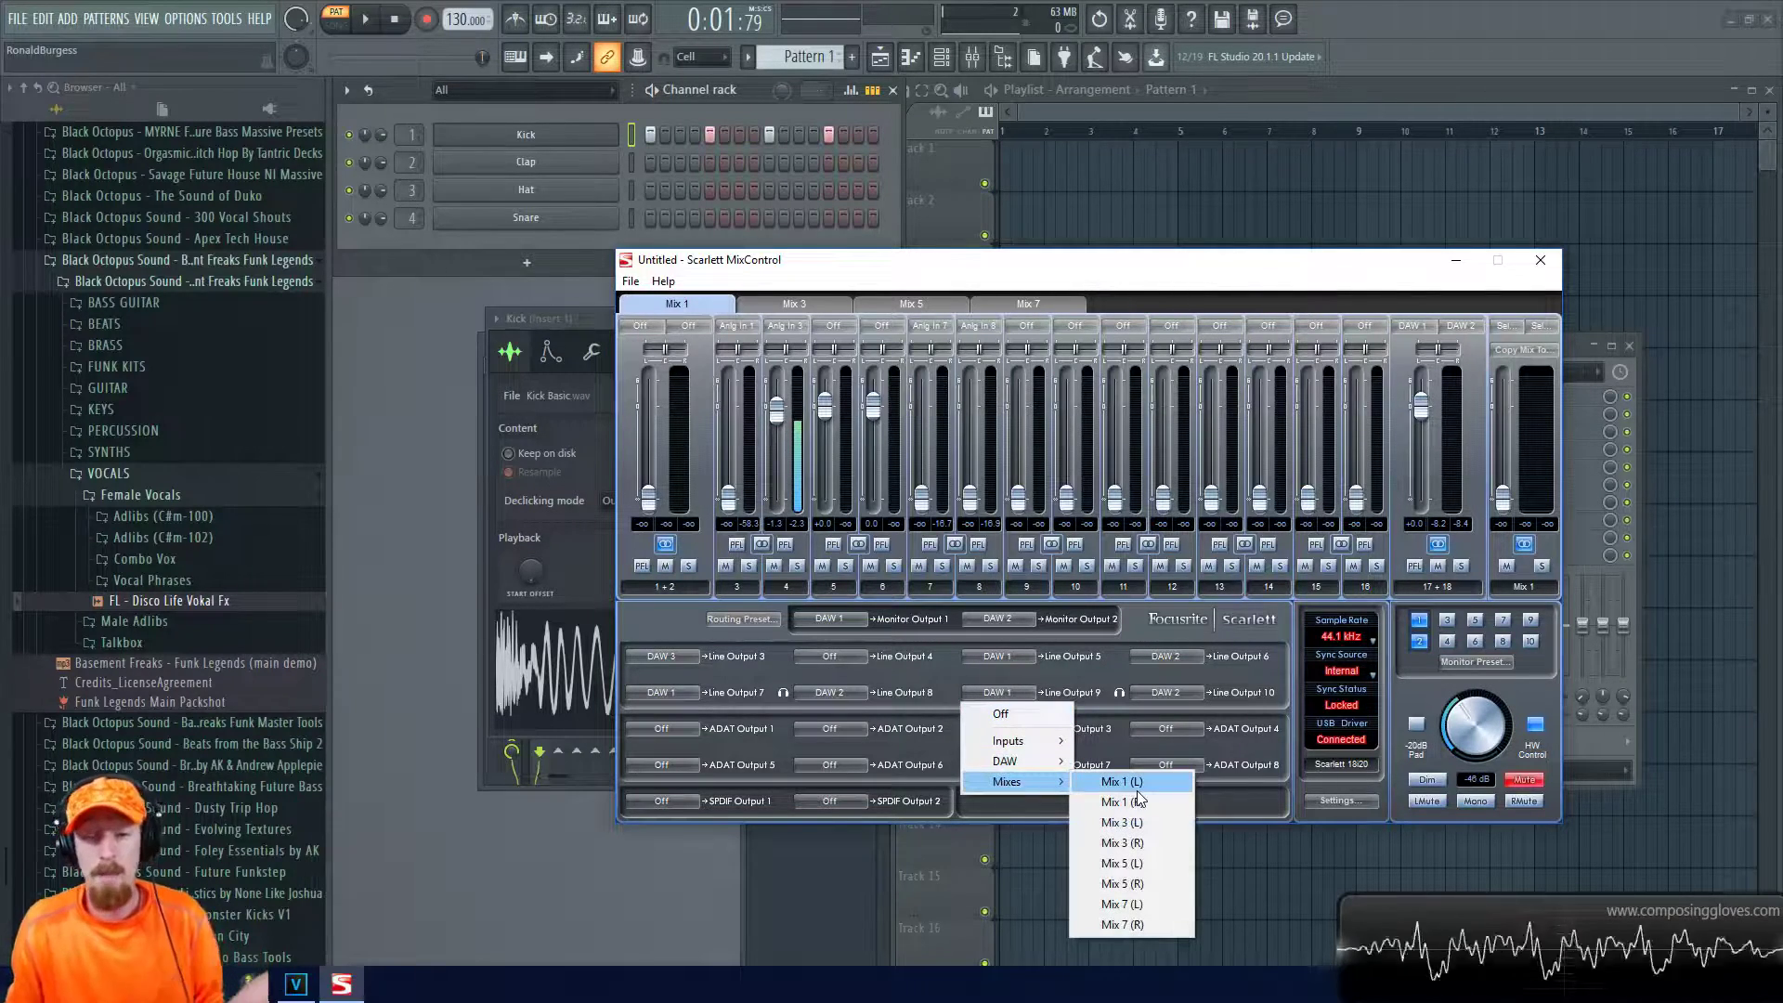
pyautogui.click(1114, 686)
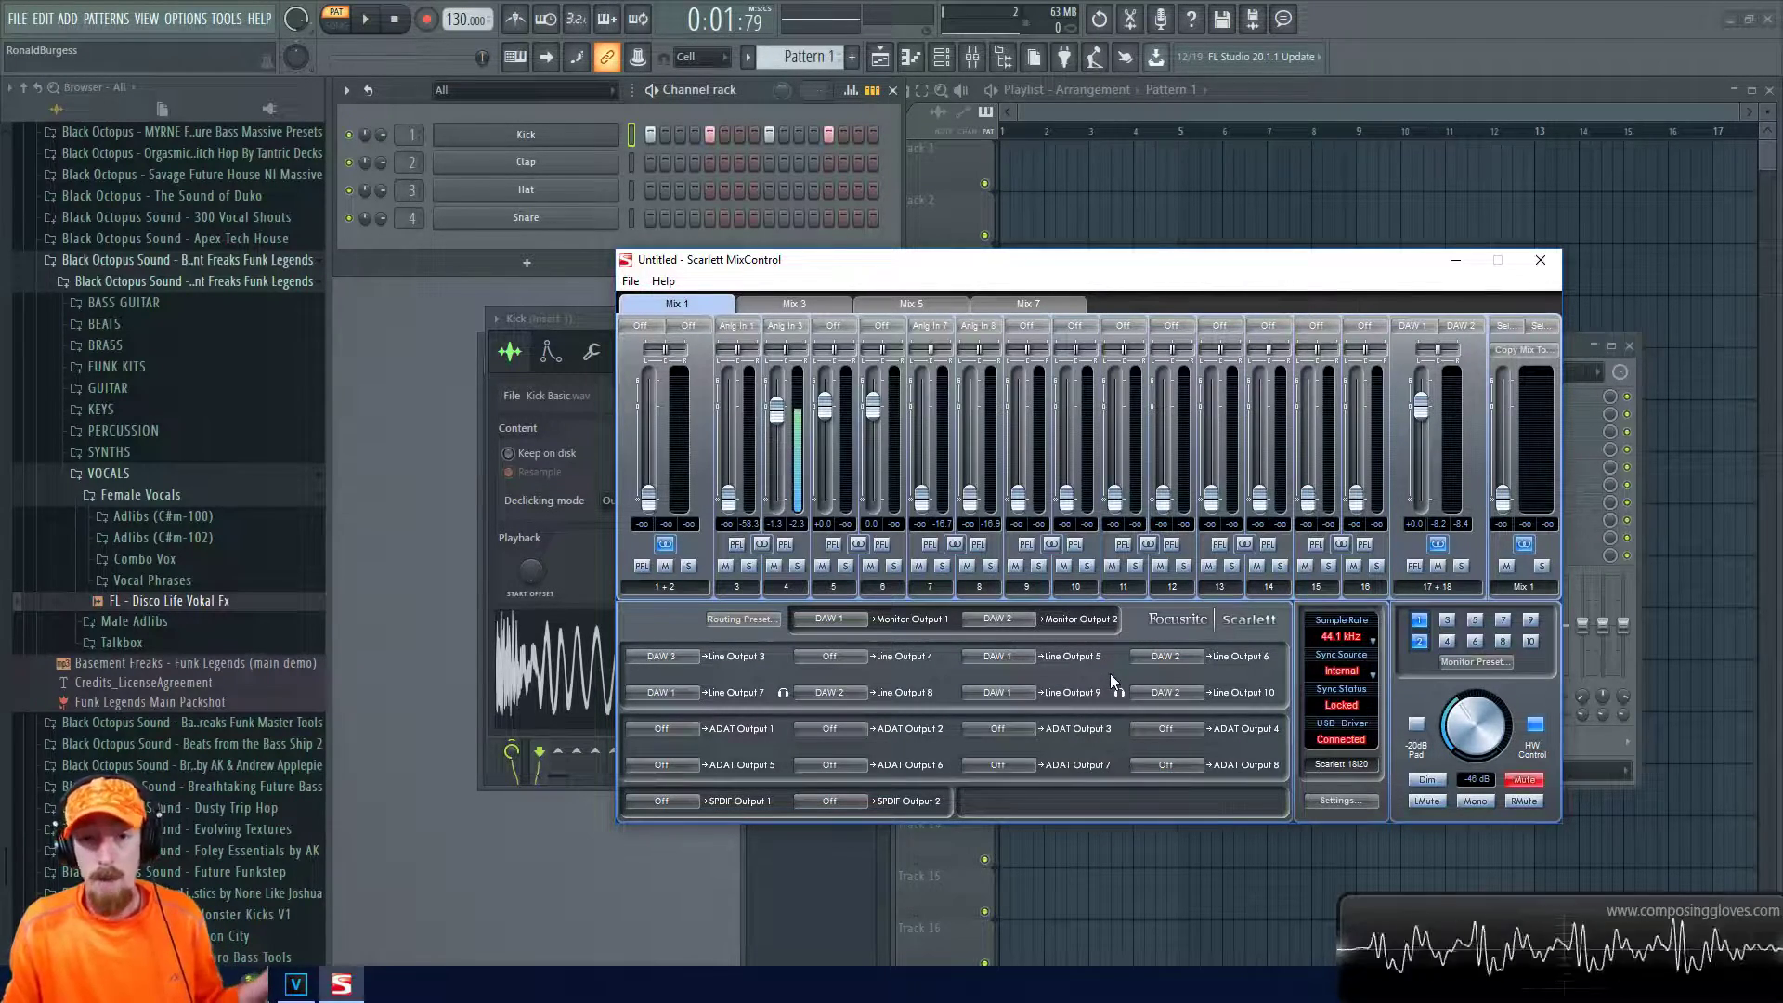
pyautogui.moveTo(777, 409); pyautogui.dragTo(778, 543)
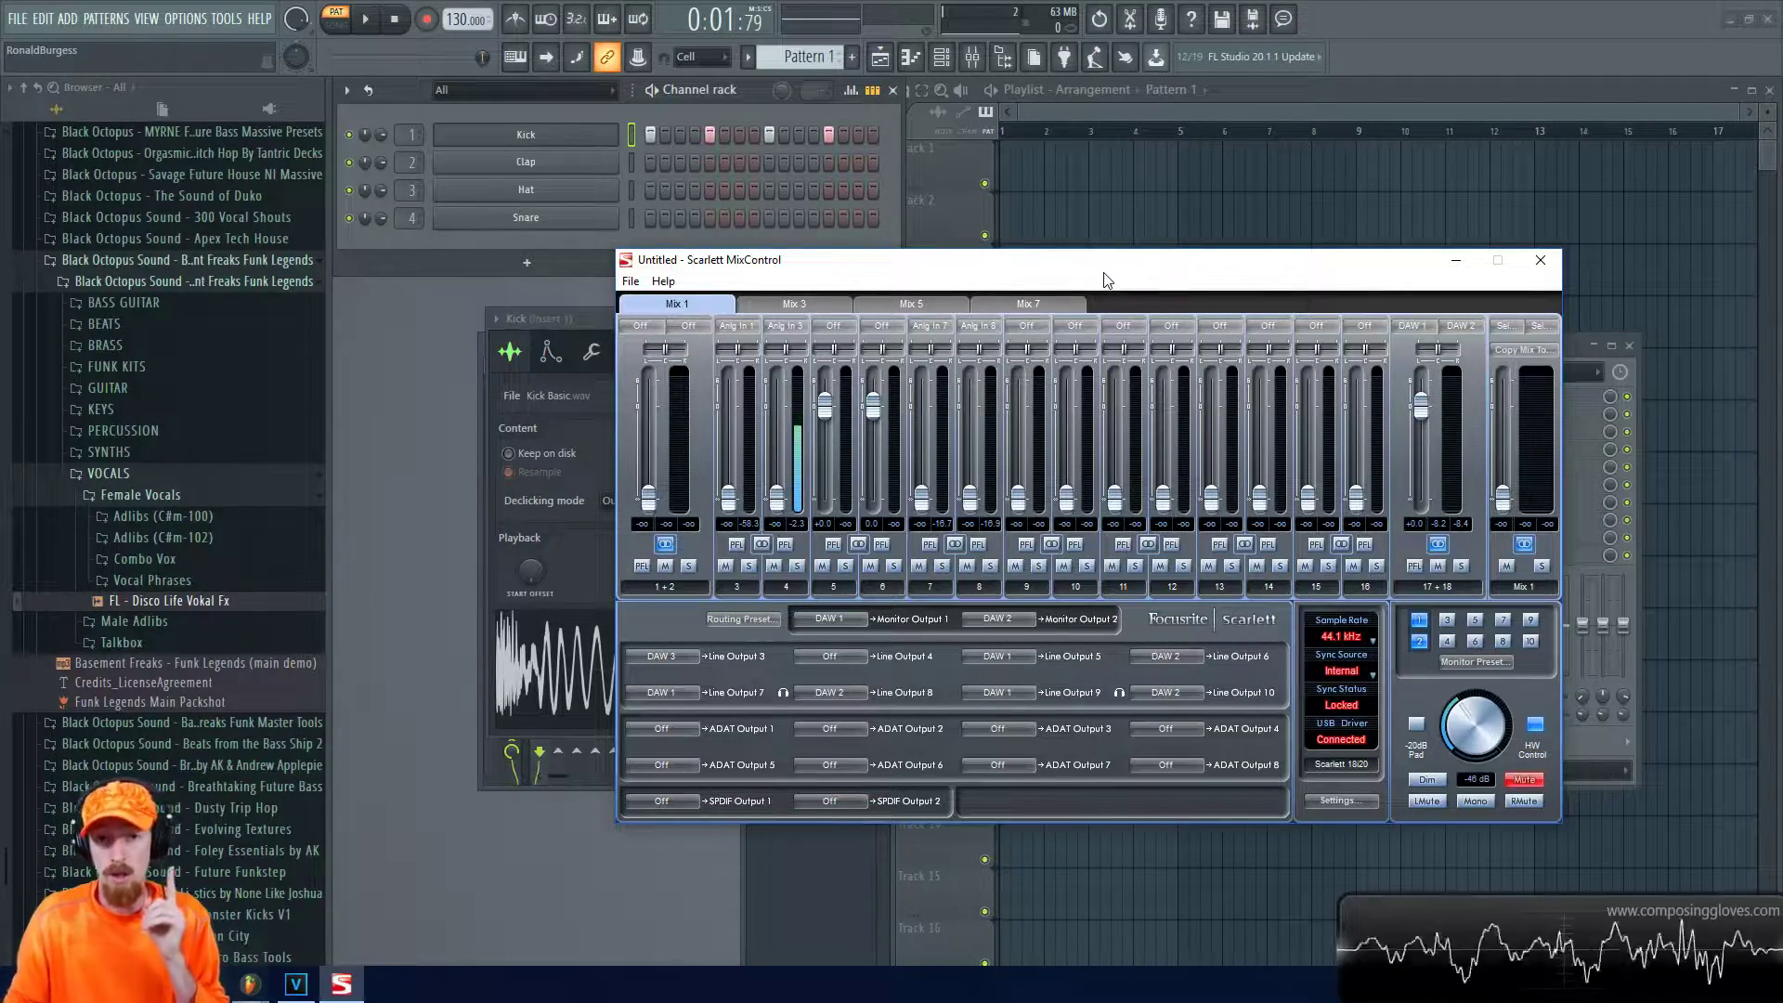
# Move the Scarlett MixControl window aside and switch to the FL Studio instance with the Shooting Template project
pyautogui.moveTo(1105, 279); pyautogui.dragTo(863, 460)
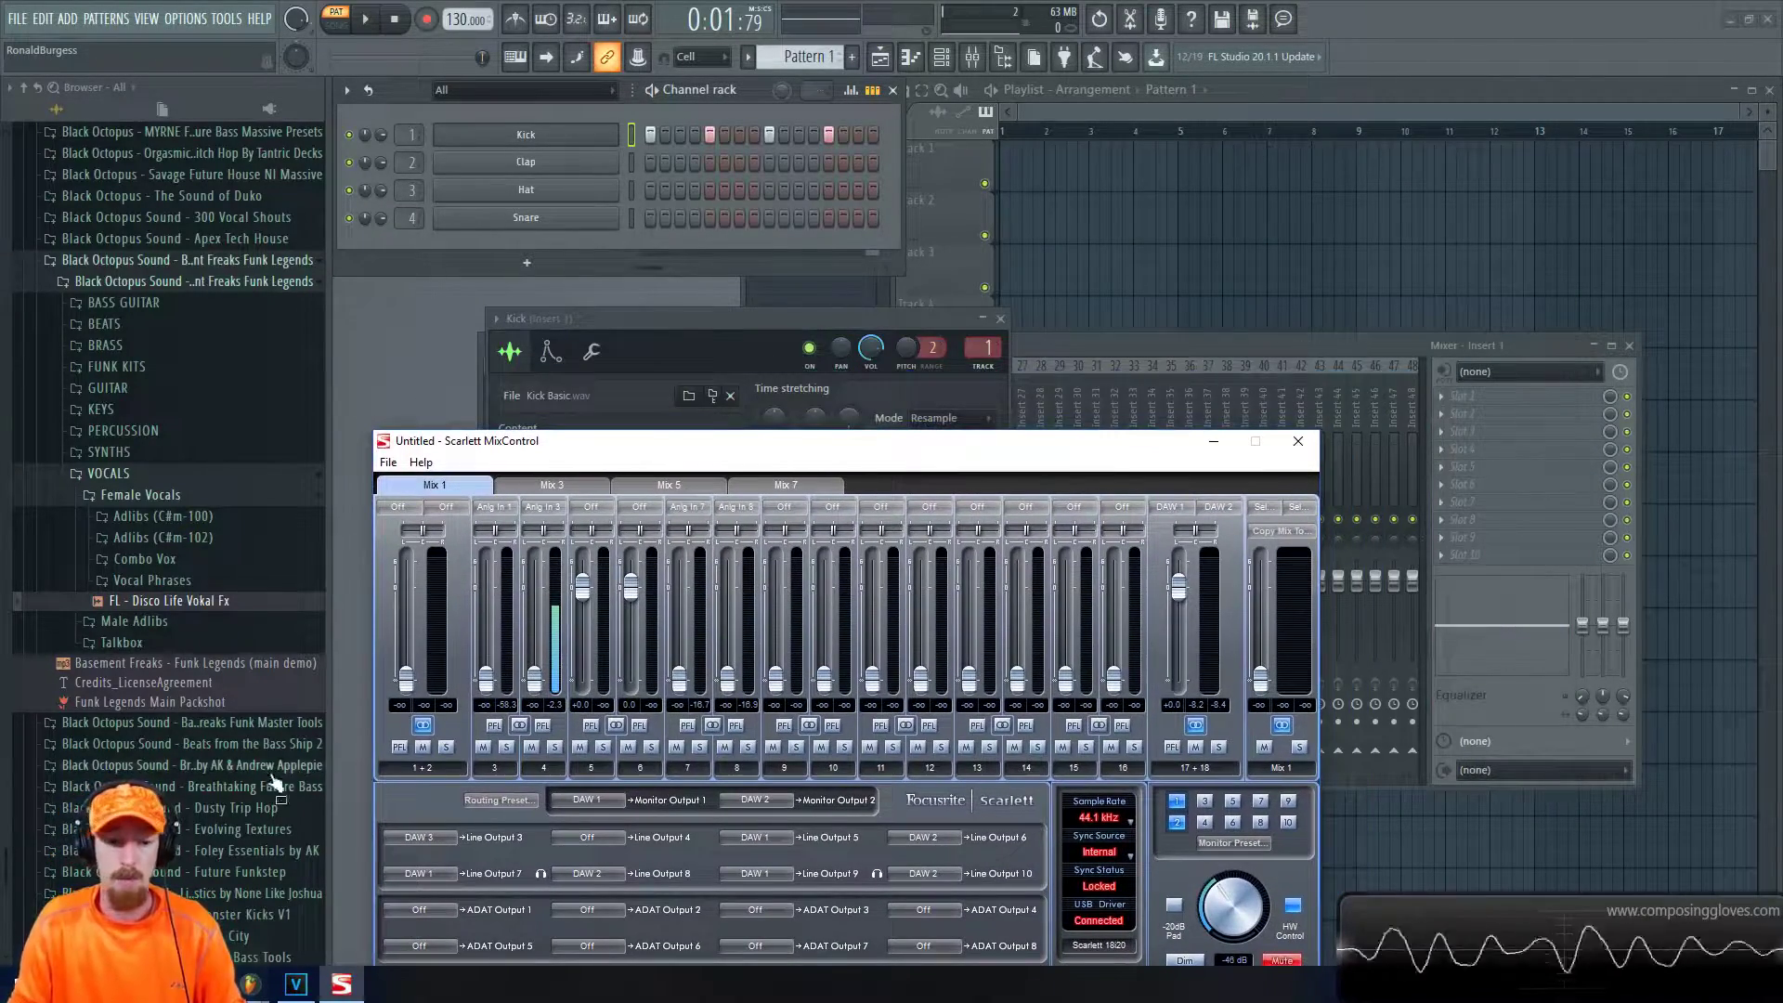
pyautogui.moveTo(249, 985)
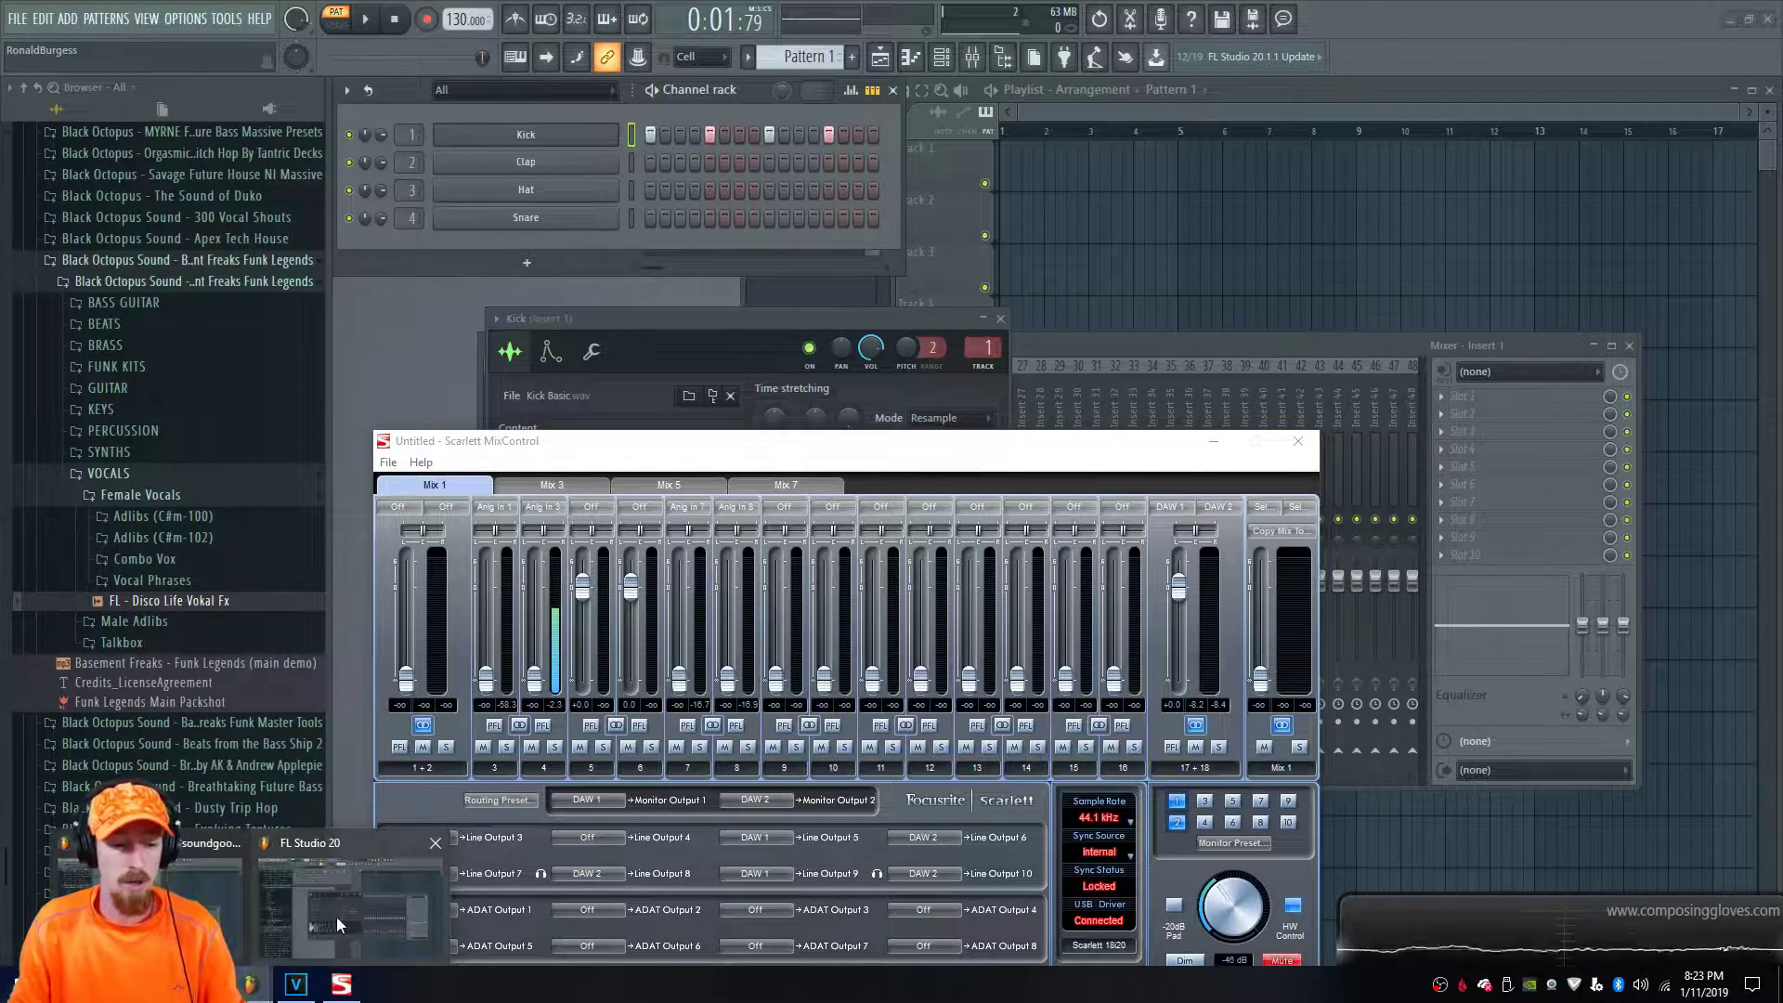
pyautogui.click(349, 906)
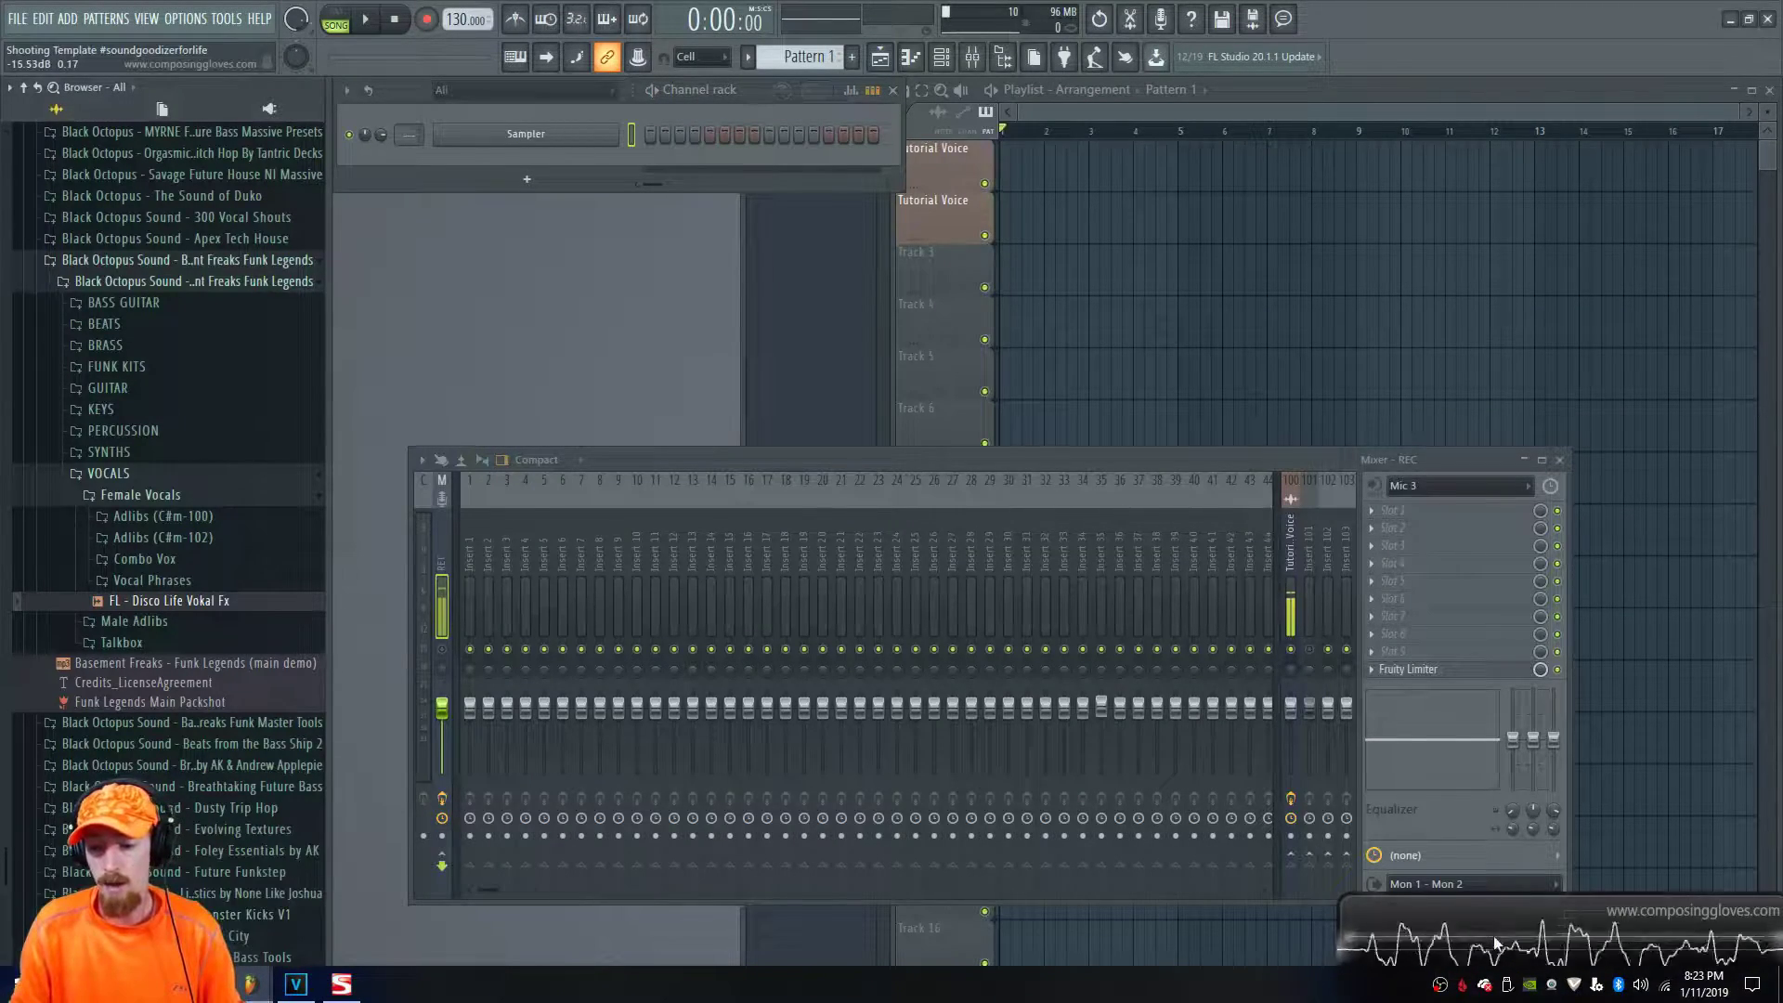
# Move the mixer window higher and compare the Tutorial Voice track with the REC master track
pyautogui.moveTo(1107, 460); pyautogui.dragTo(1091, 276)
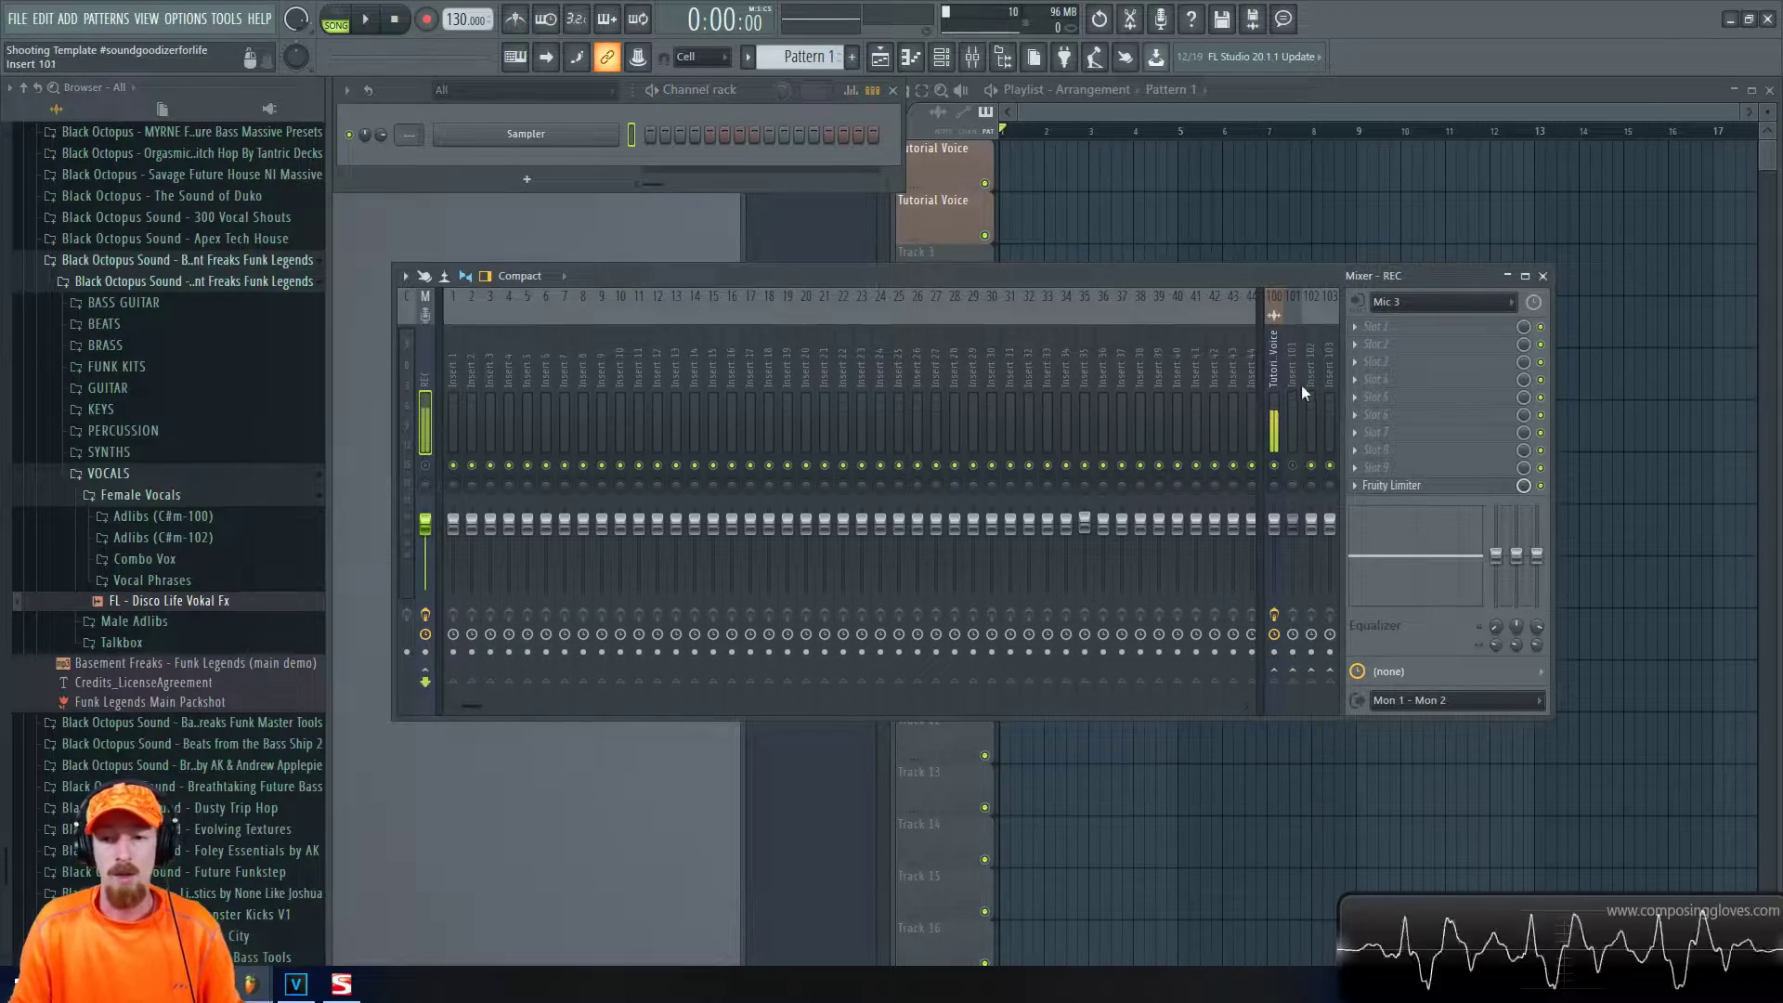
pyautogui.click(1274, 409)
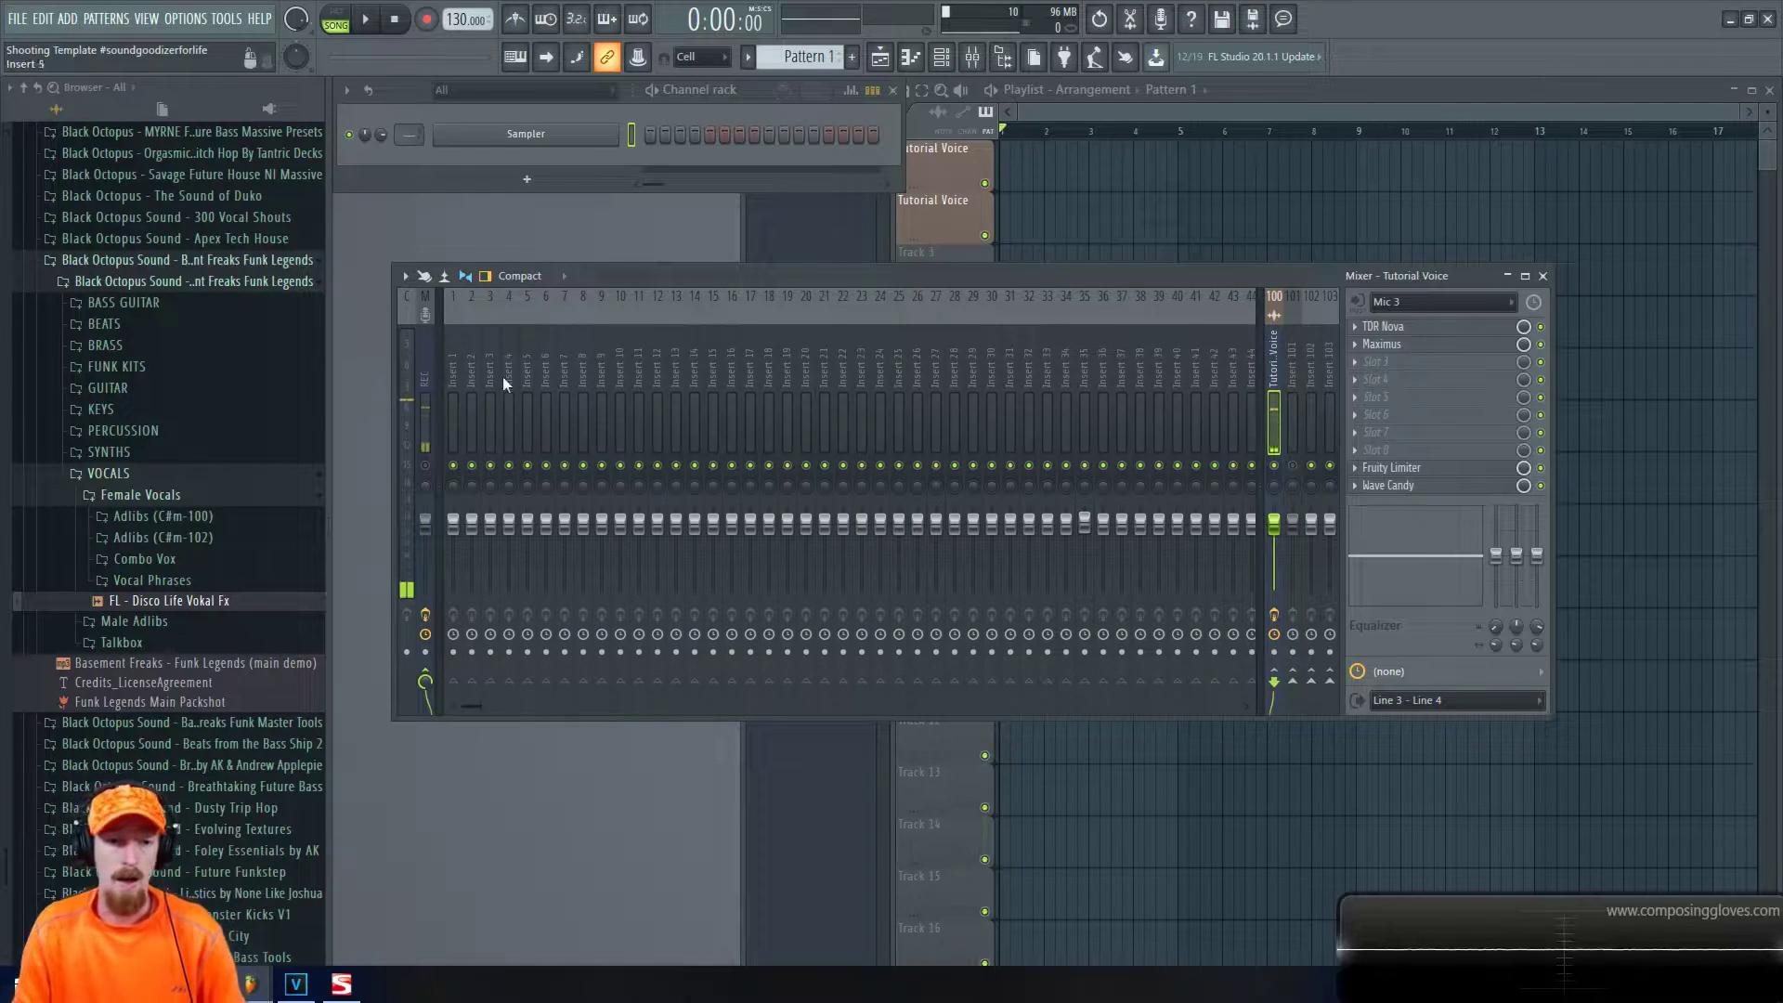
pyautogui.click(425, 394)
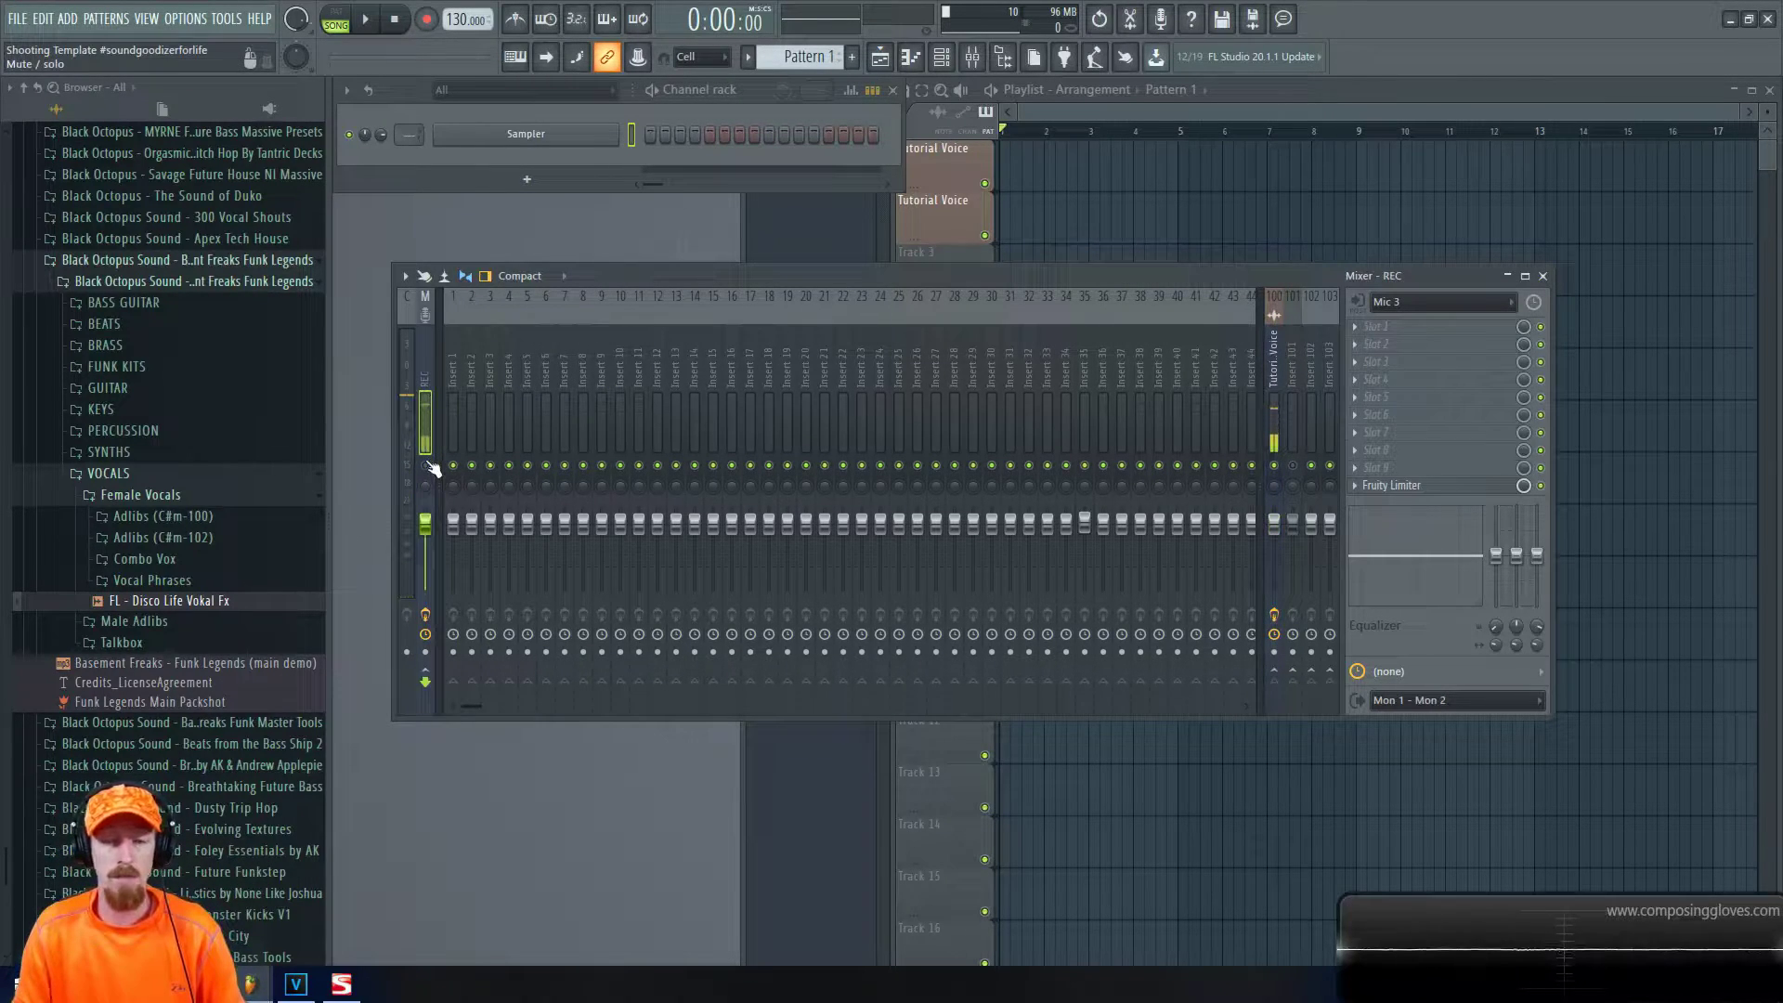
# Switch to Scarlett MixControl and position its window low enough to uncover the upper part of the FL Studio mixer
pyautogui.click(342, 984)
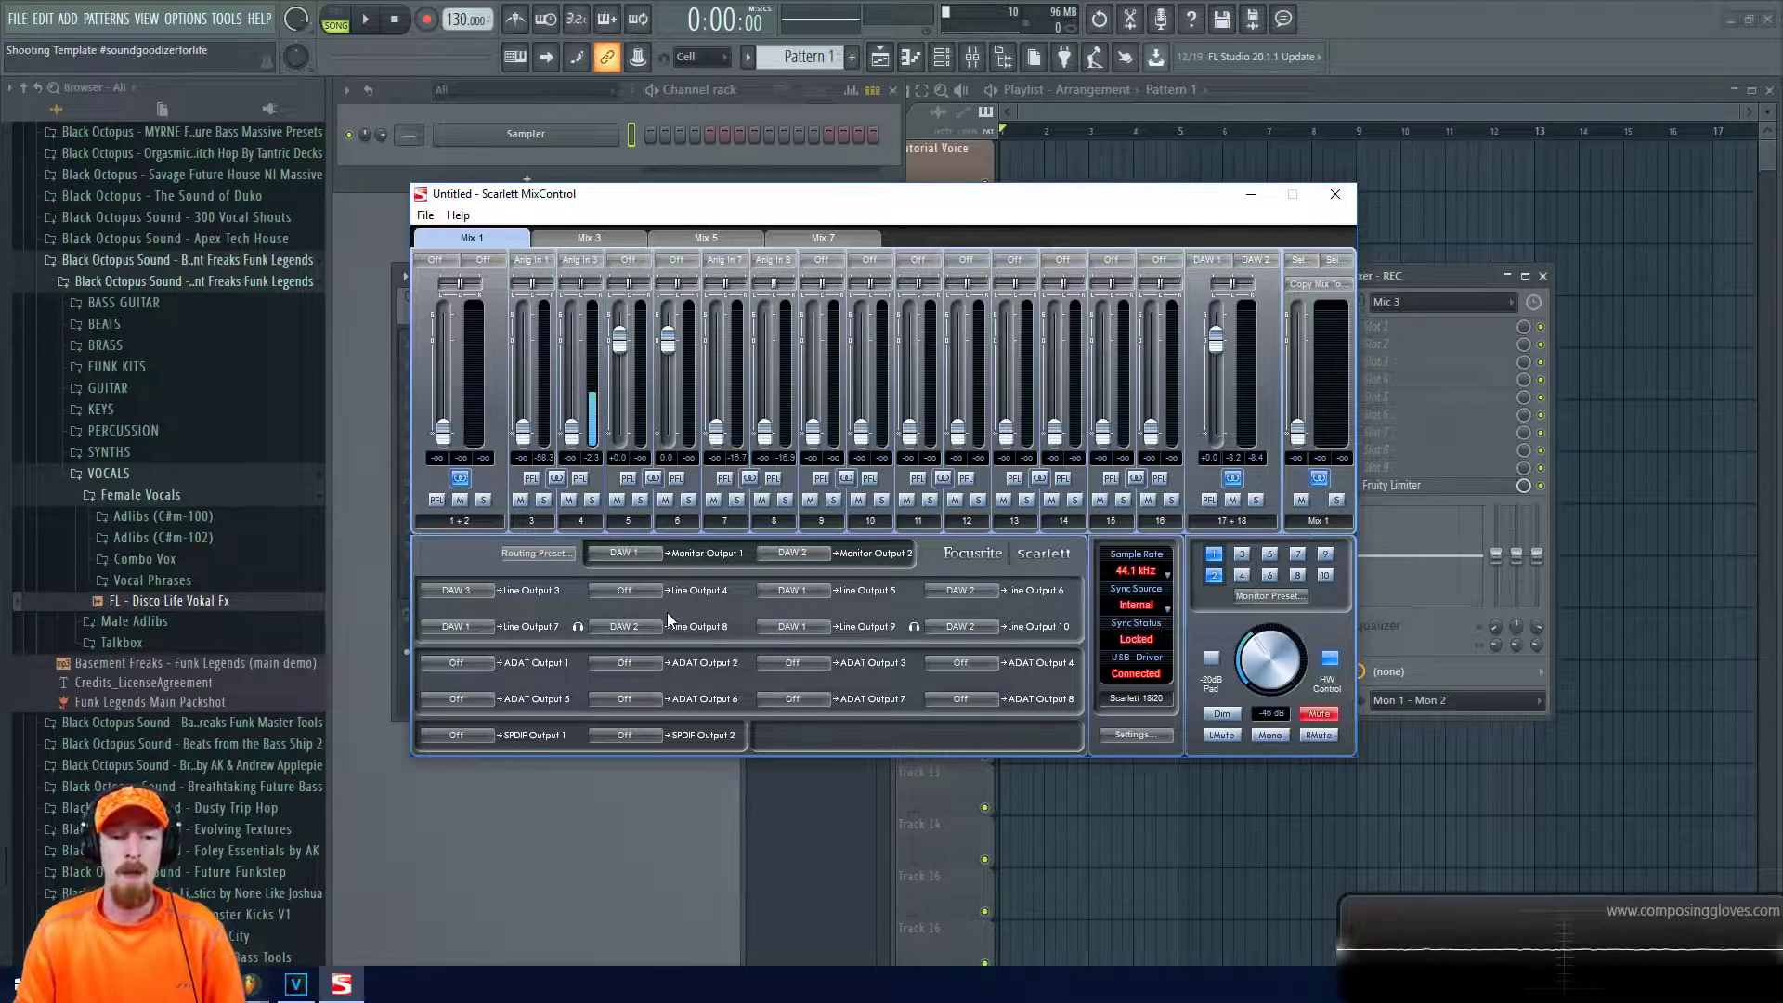
pyautogui.moveTo(799, 200); pyautogui.dragTo(814, 248)
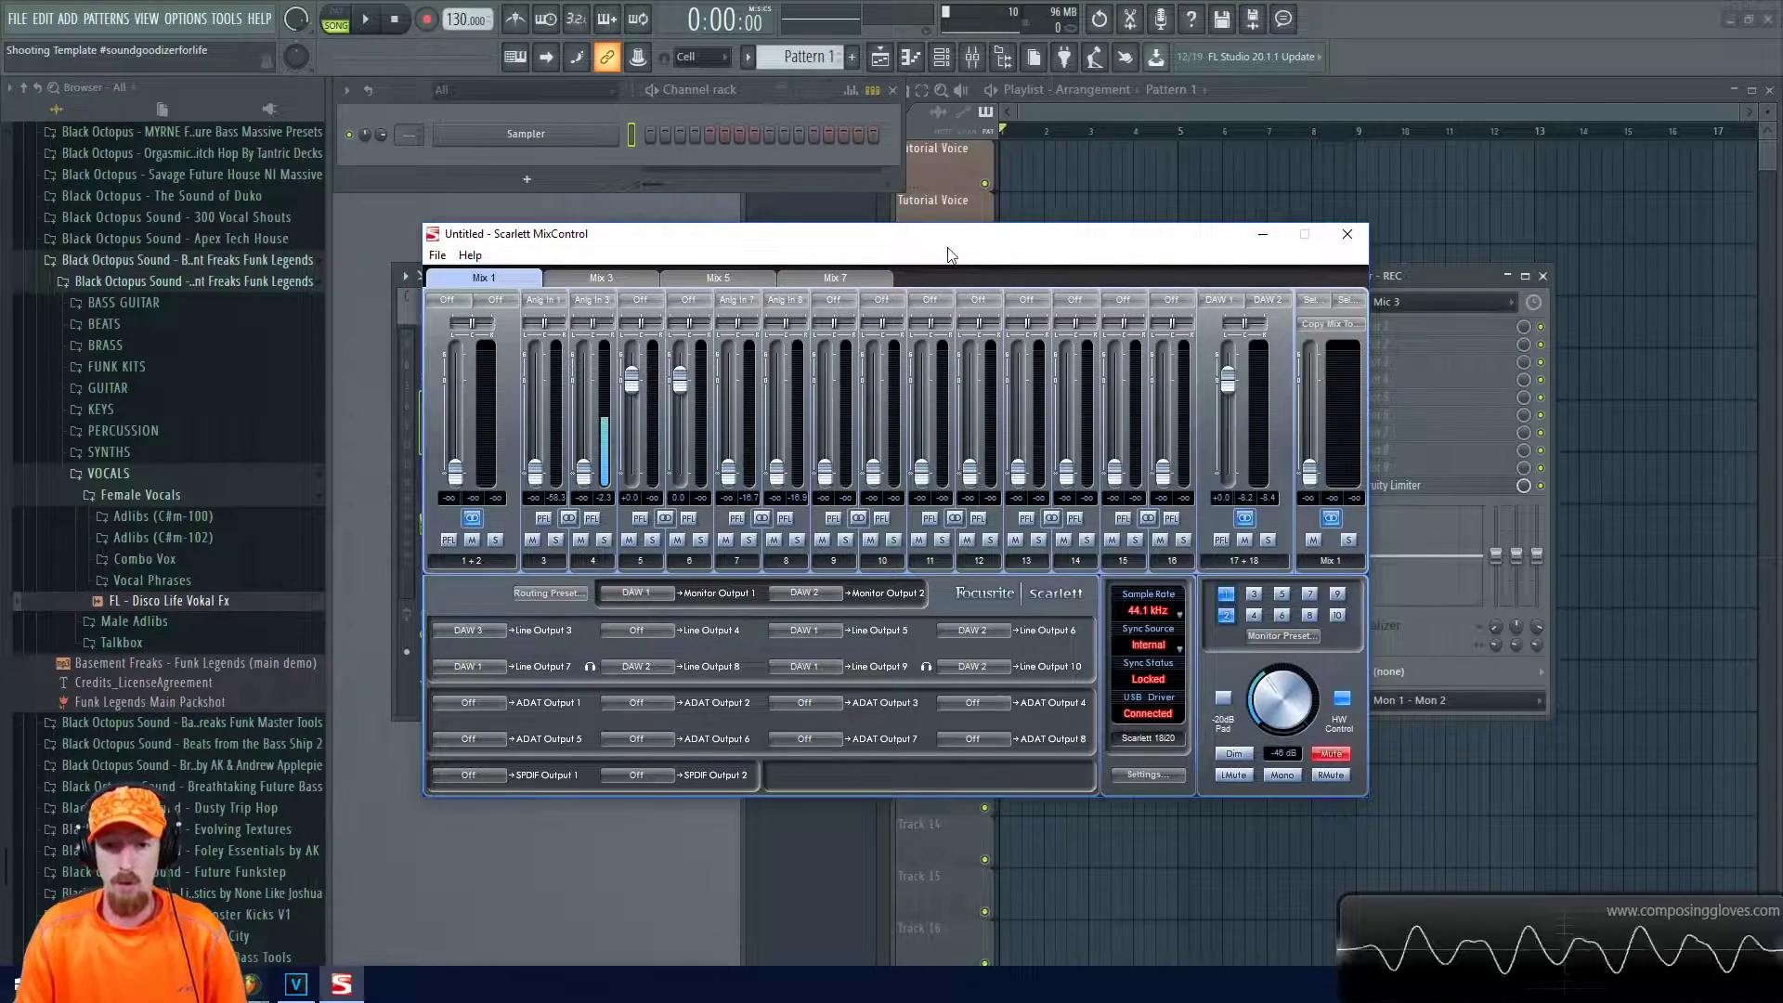
pyautogui.moveTo(949, 249); pyautogui.dragTo(894, 481)
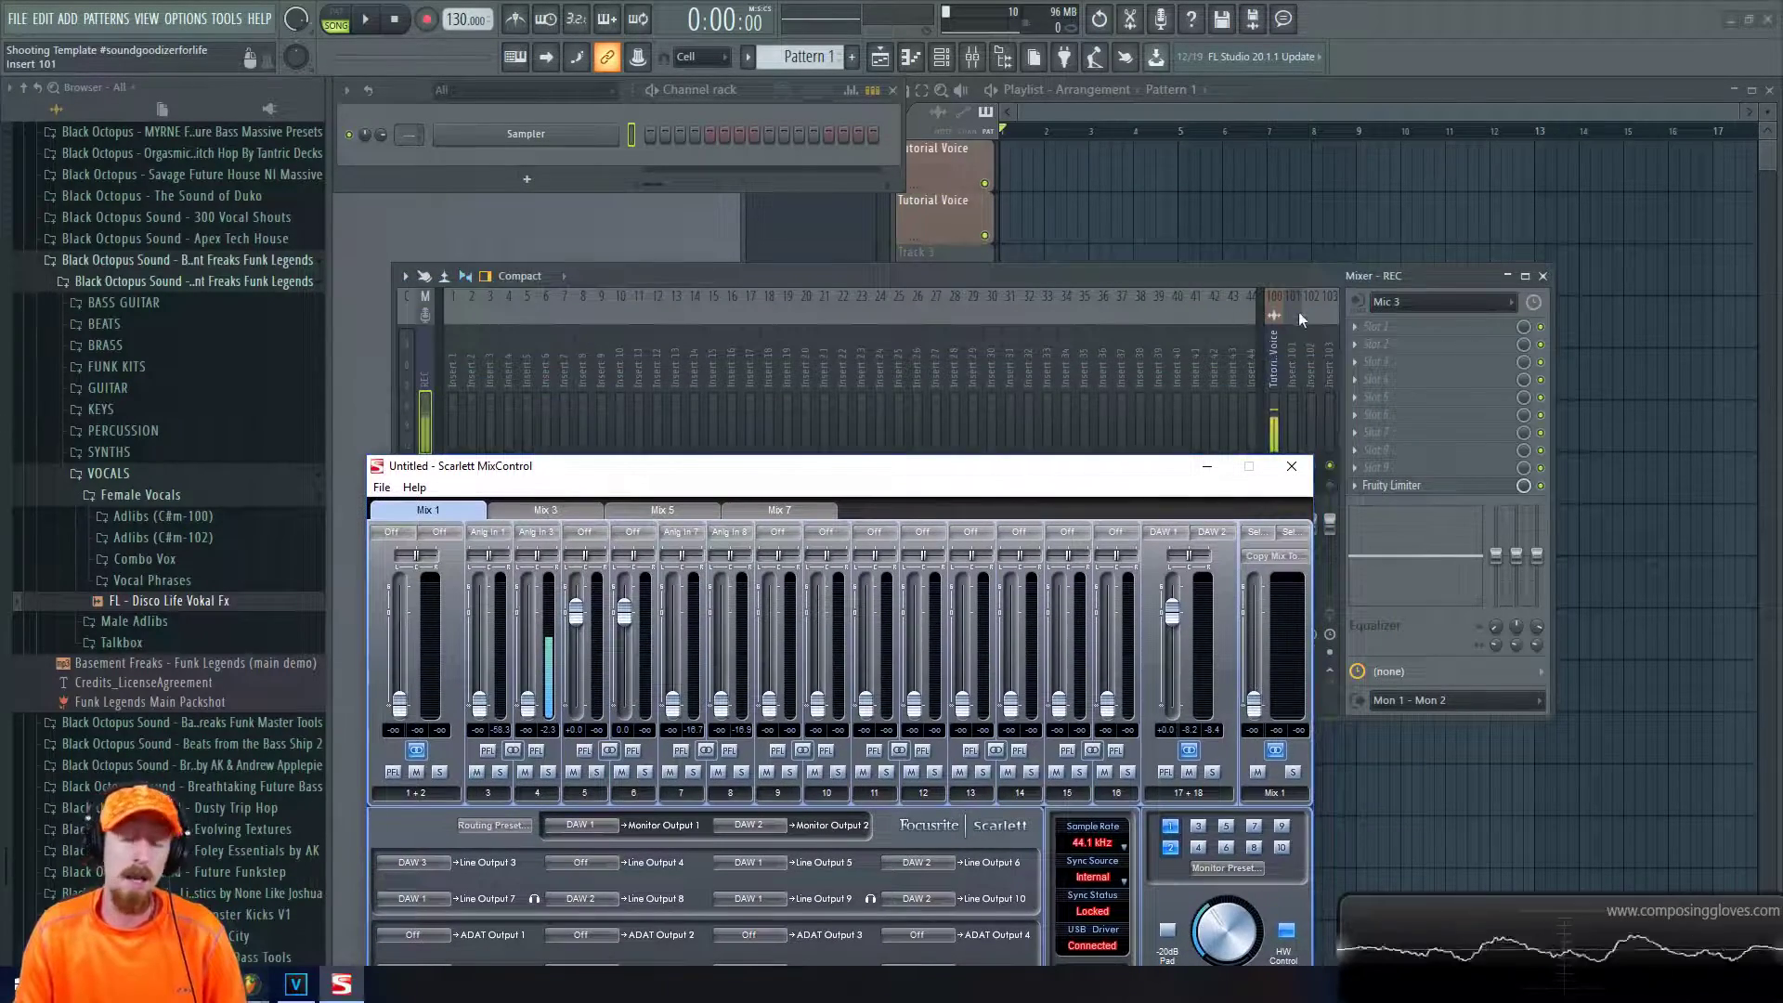
# Lower the faders of channels 5 and 6 in Mix 1 to minimum
pyautogui.moveTo(1075, 464); pyautogui.dragTo(1080, 238)
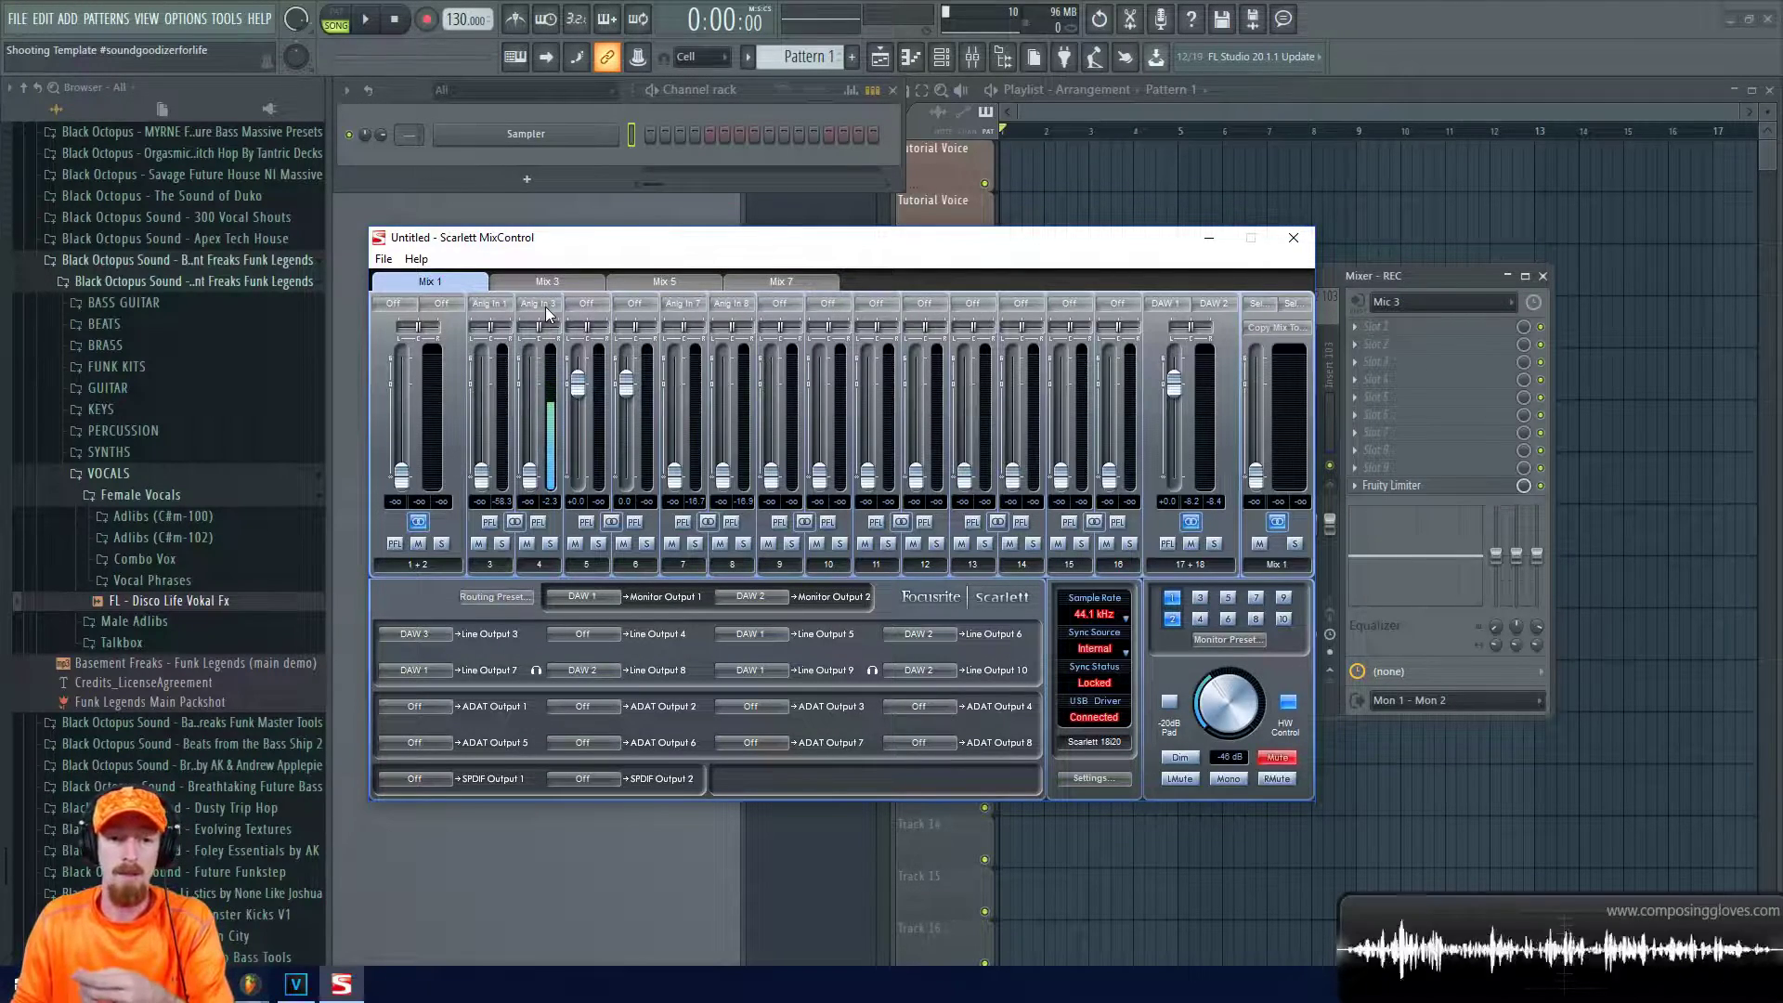
pyautogui.moveTo(576, 398); pyautogui.dragTo(577, 479)
pyautogui.moveTo(632, 395); pyautogui.dragTo(634, 478)
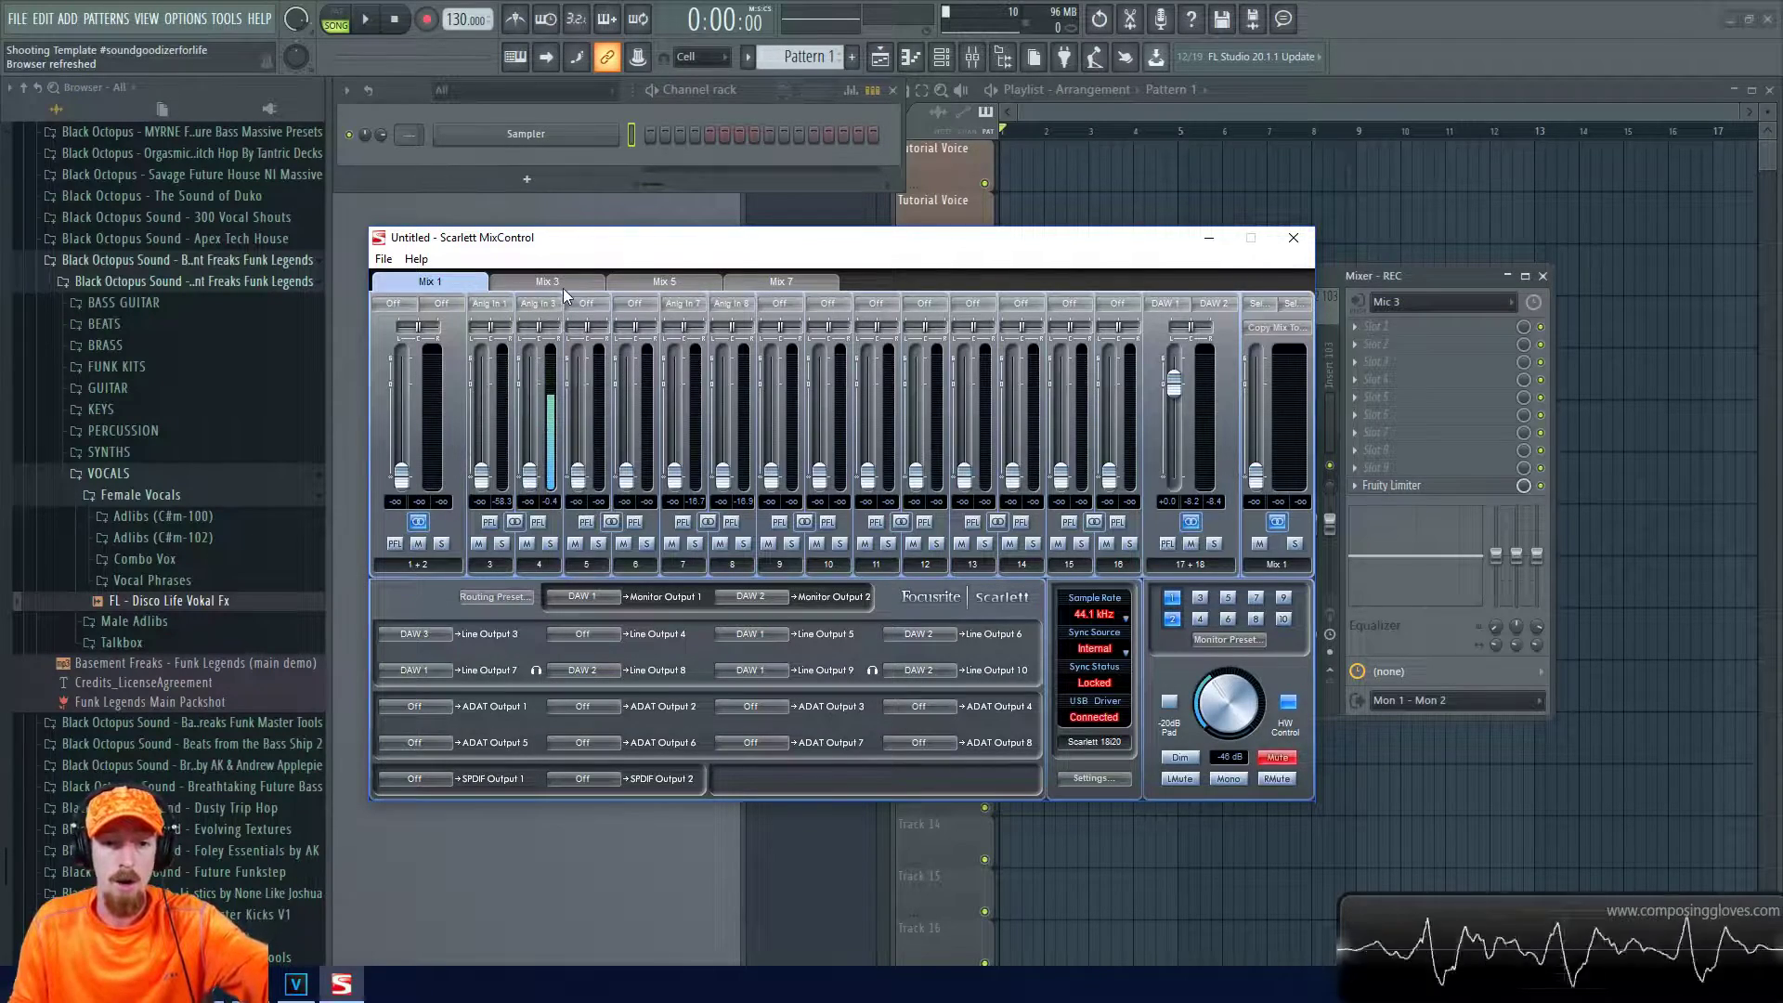
# Look through Mix 3, Mix 5 and Mix 7 in turn, and return to Mix 1
pyautogui.click(563, 284)
pyautogui.click(664, 282)
pyautogui.click(794, 282)
pyautogui.click(649, 281)
pyautogui.click(547, 282)
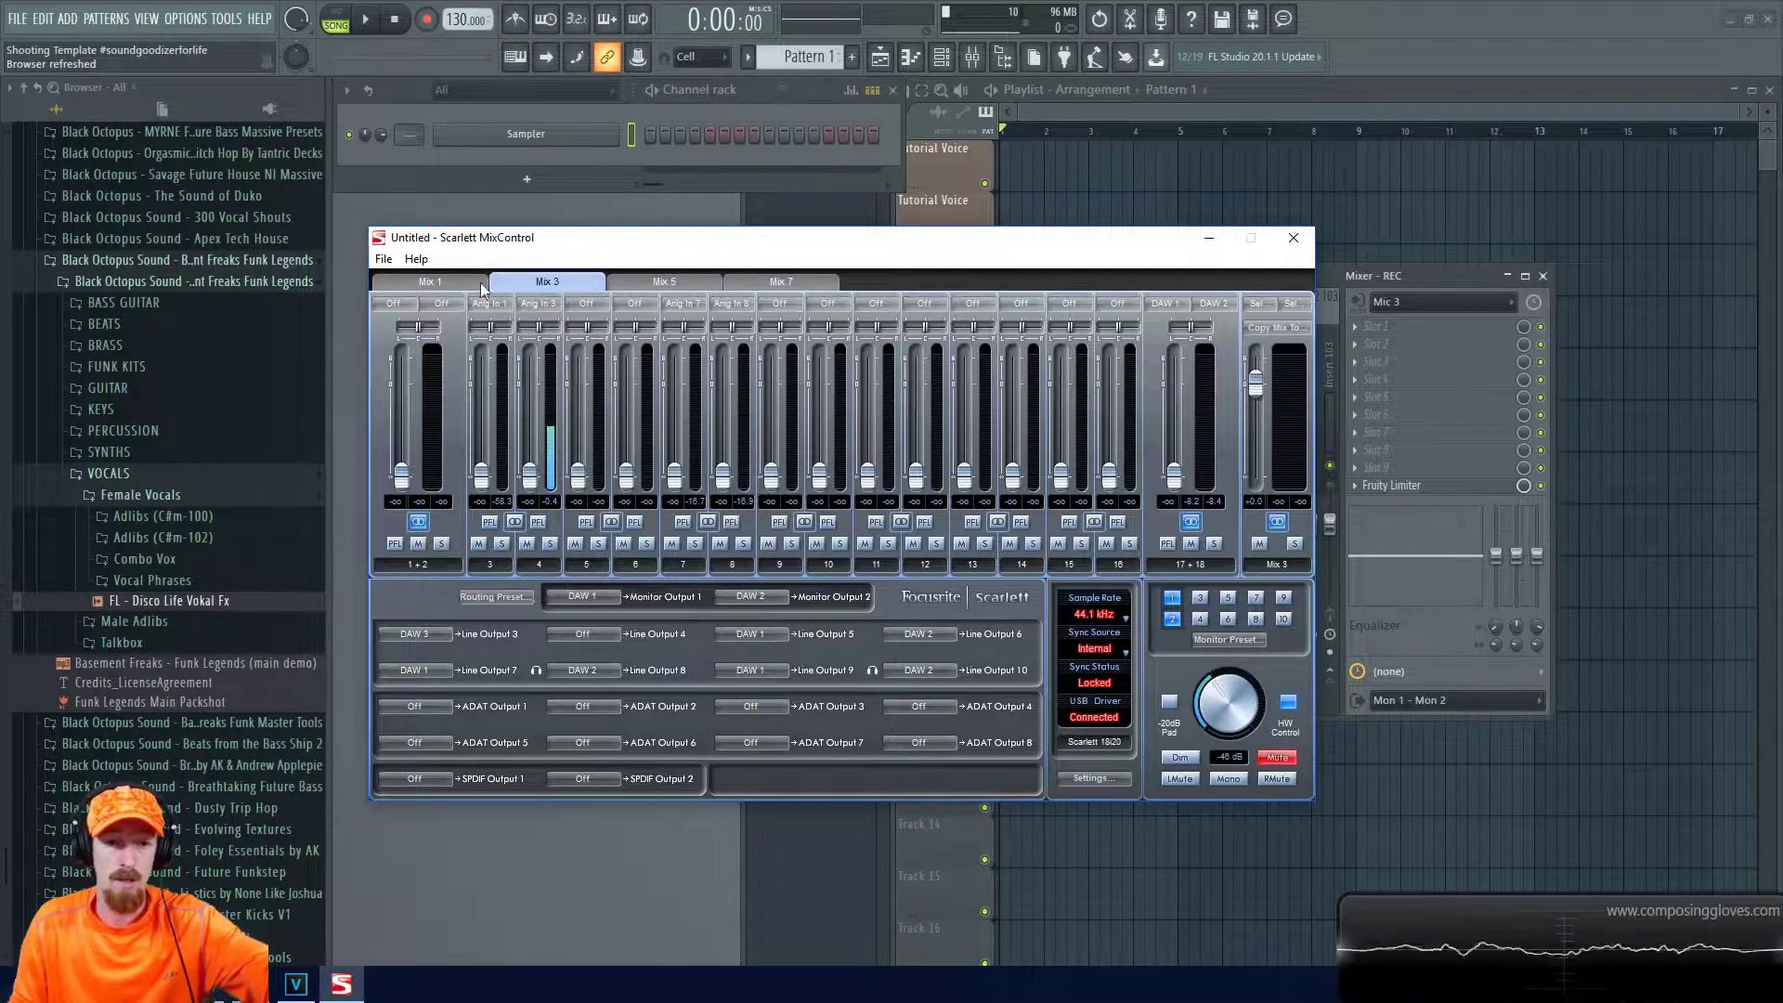
pyautogui.click(451, 284)
# Close Scarlett MixControl and view the audio output choices for FL Studio's Tutorial Voice track, keeping Line 3 - Line 4
pyautogui.click(1294, 237)
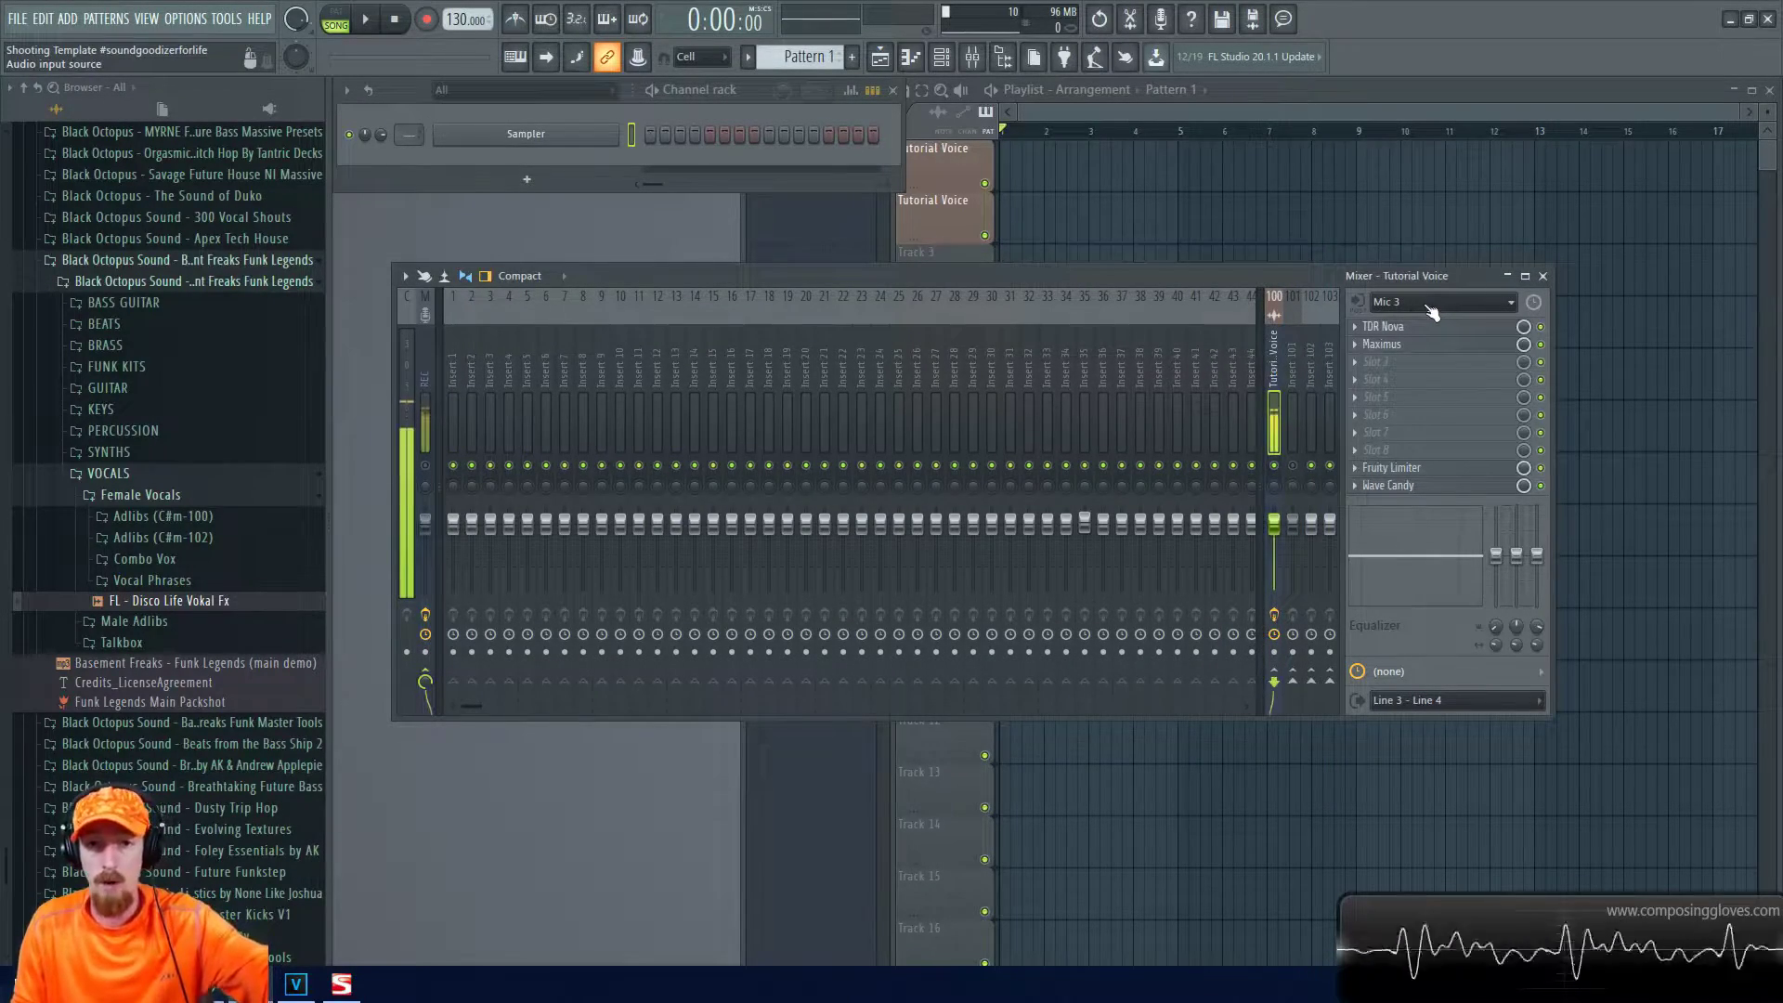
pyautogui.click(1394, 705)
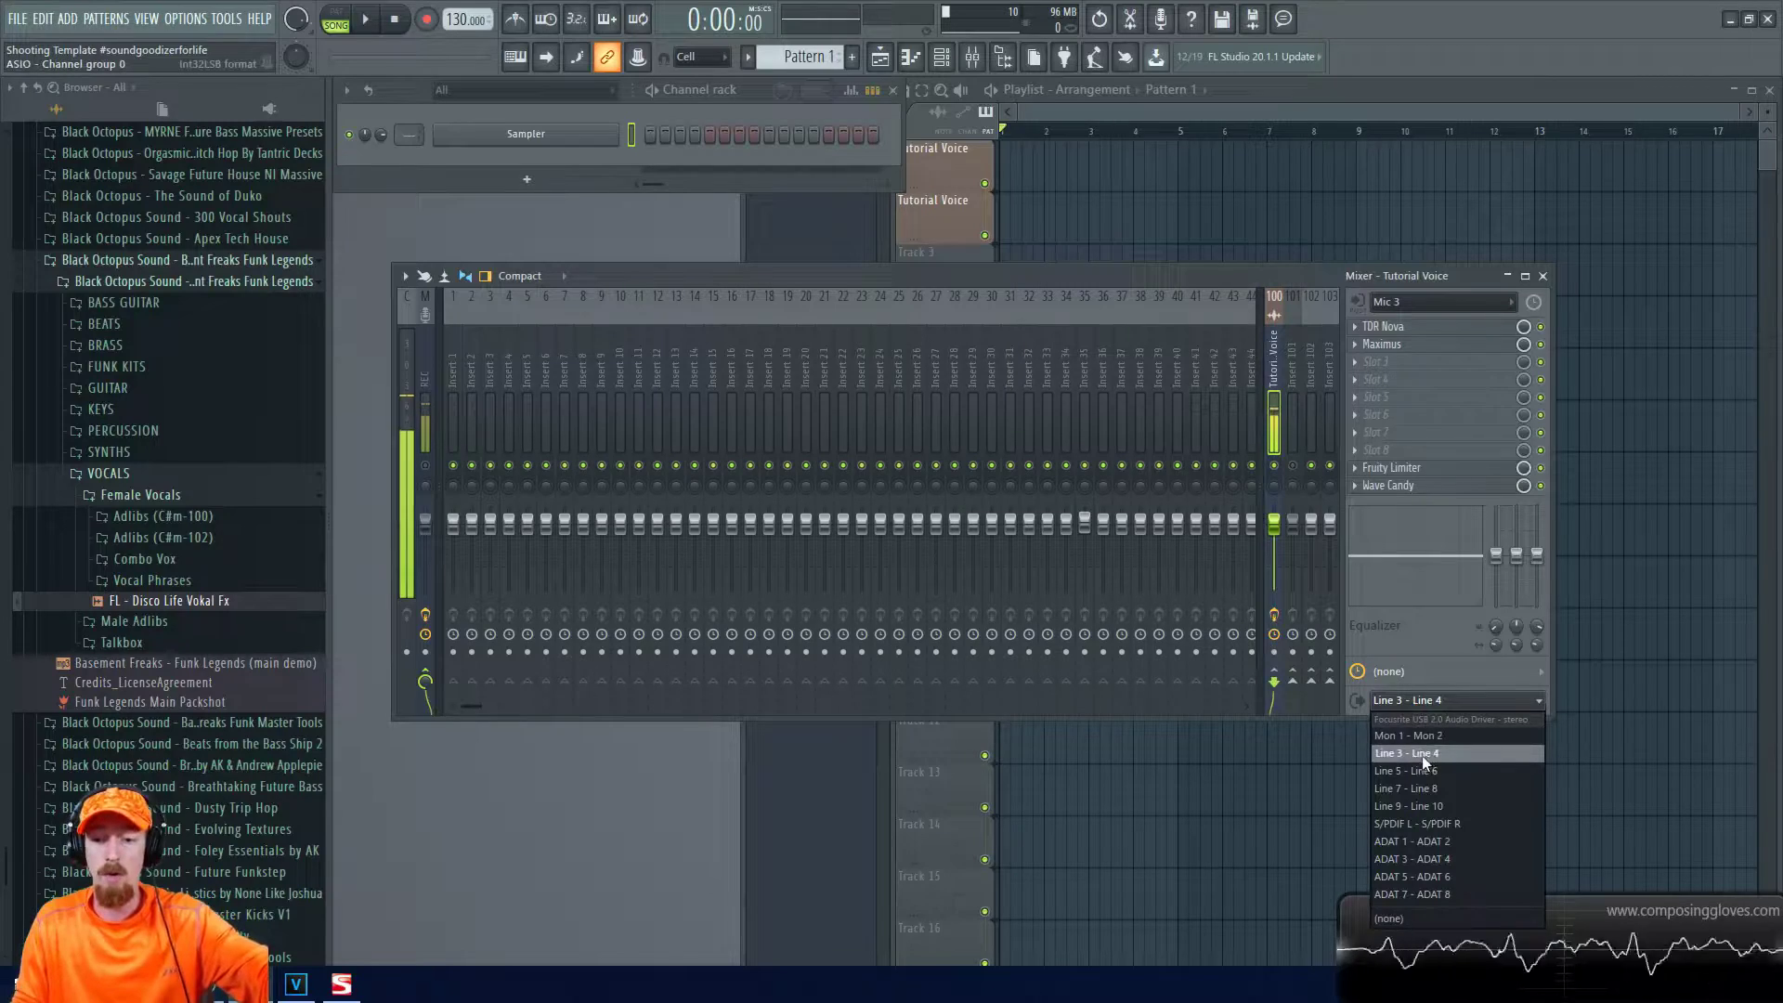
pyautogui.click(1486, 699)
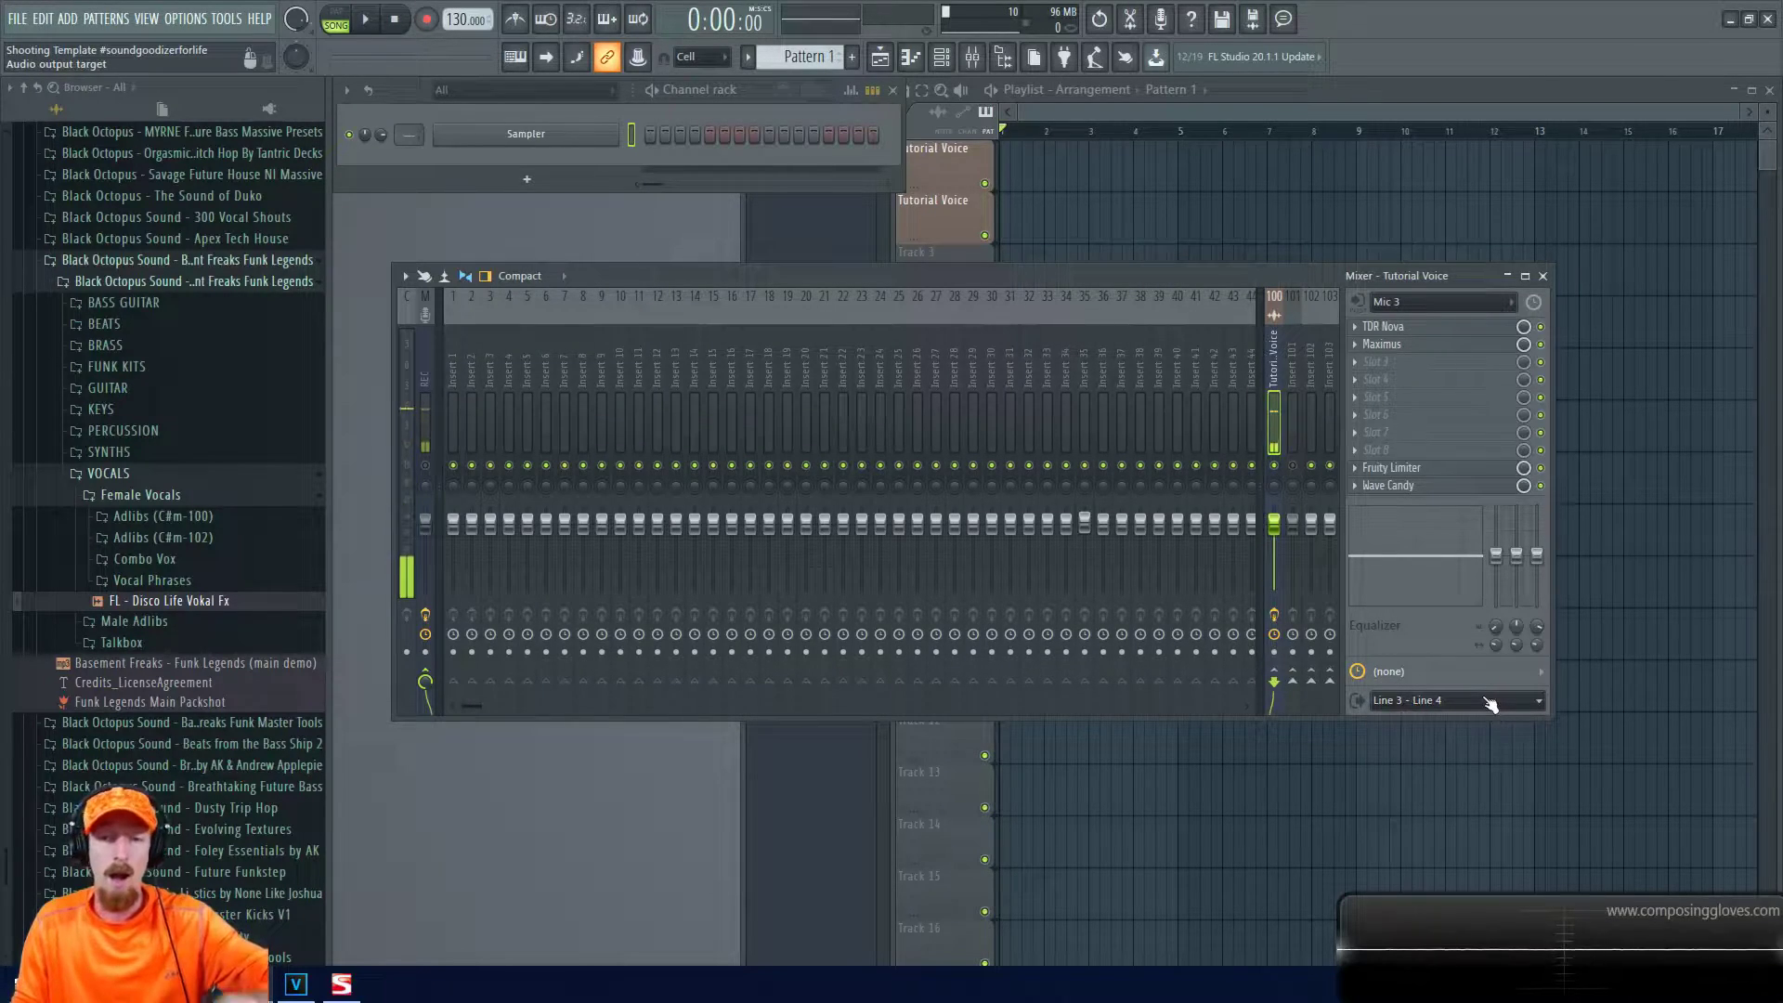
# View the audio output choices for the REC master track, keeping Mon 1 - Mon 2, and reselect the Tutorial Voice track
pyautogui.click(424, 364)
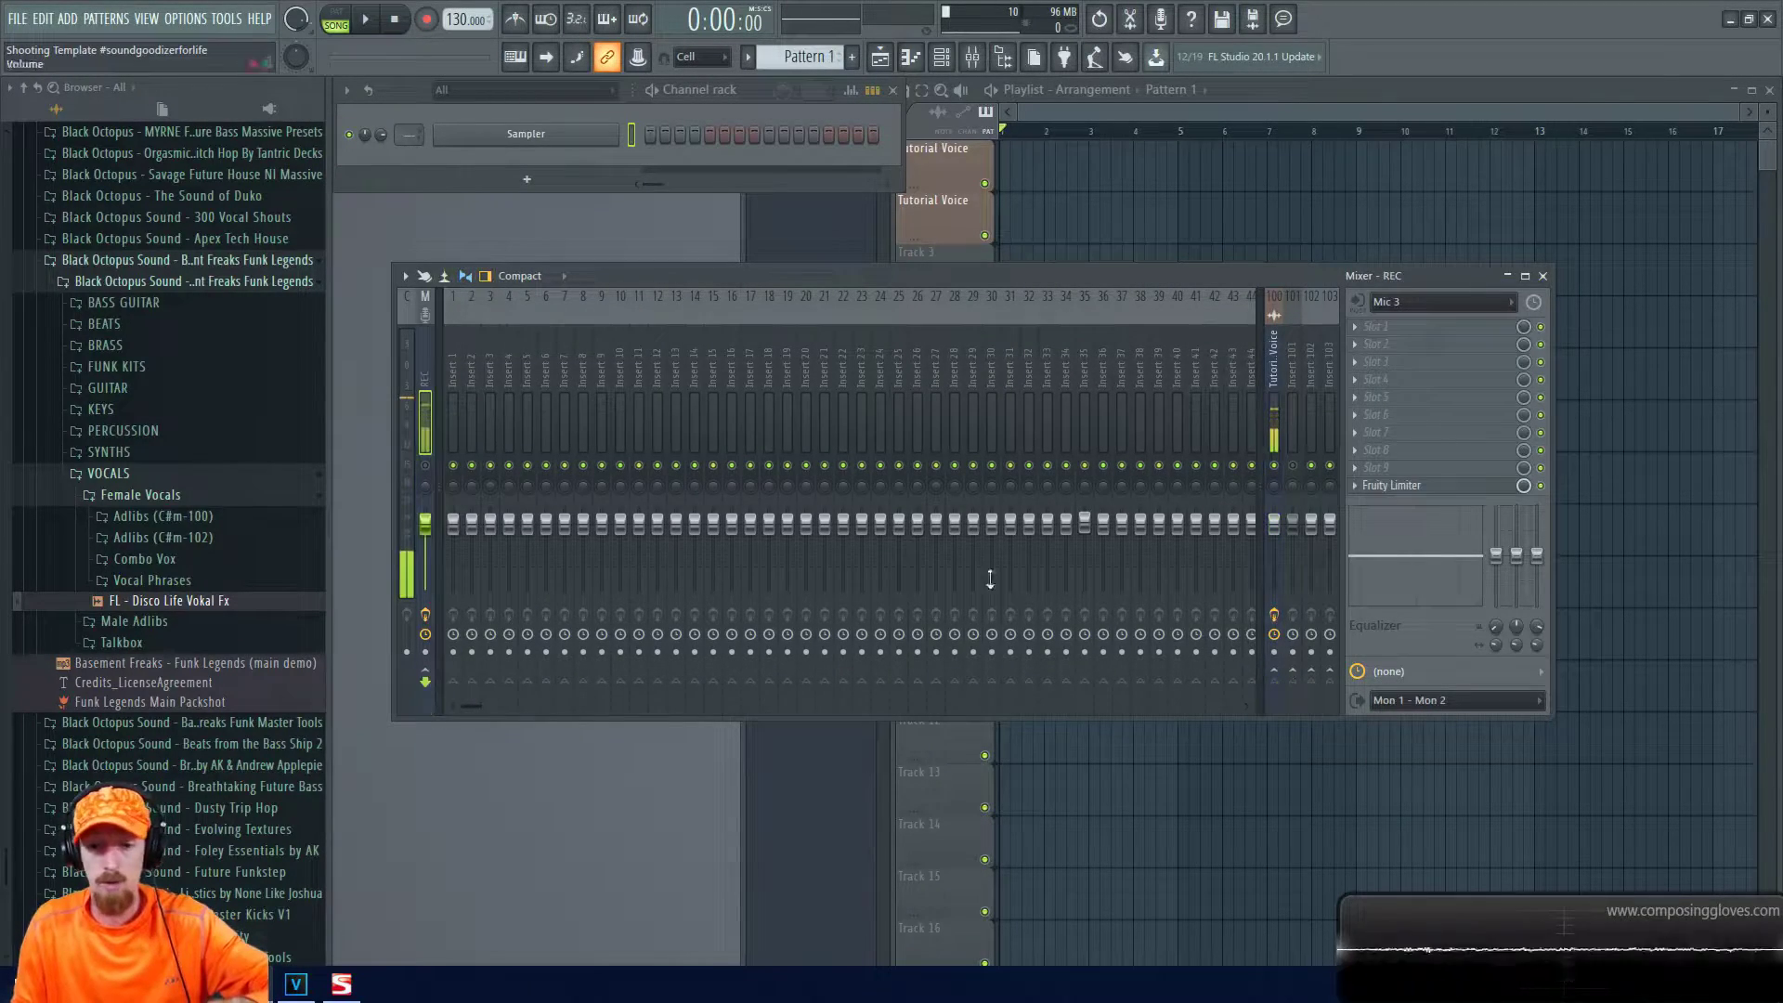
pyautogui.click(1446, 702)
pyautogui.click(1446, 702)
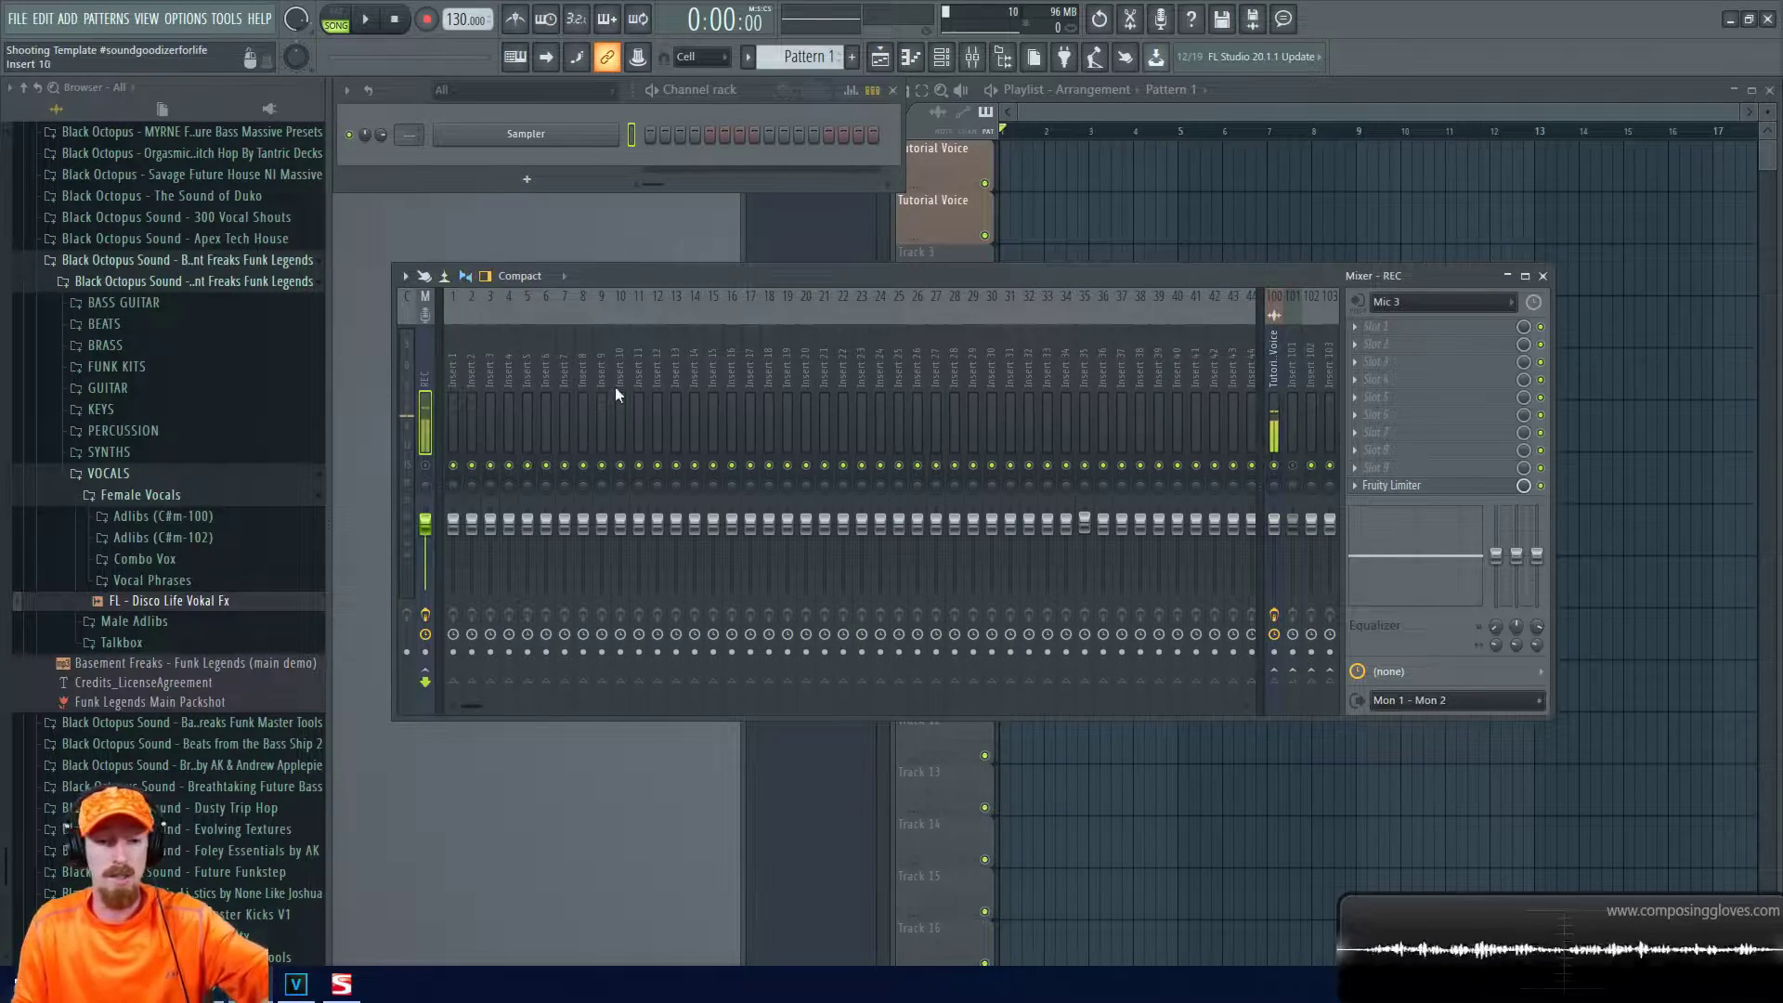
pyautogui.click(1446, 700)
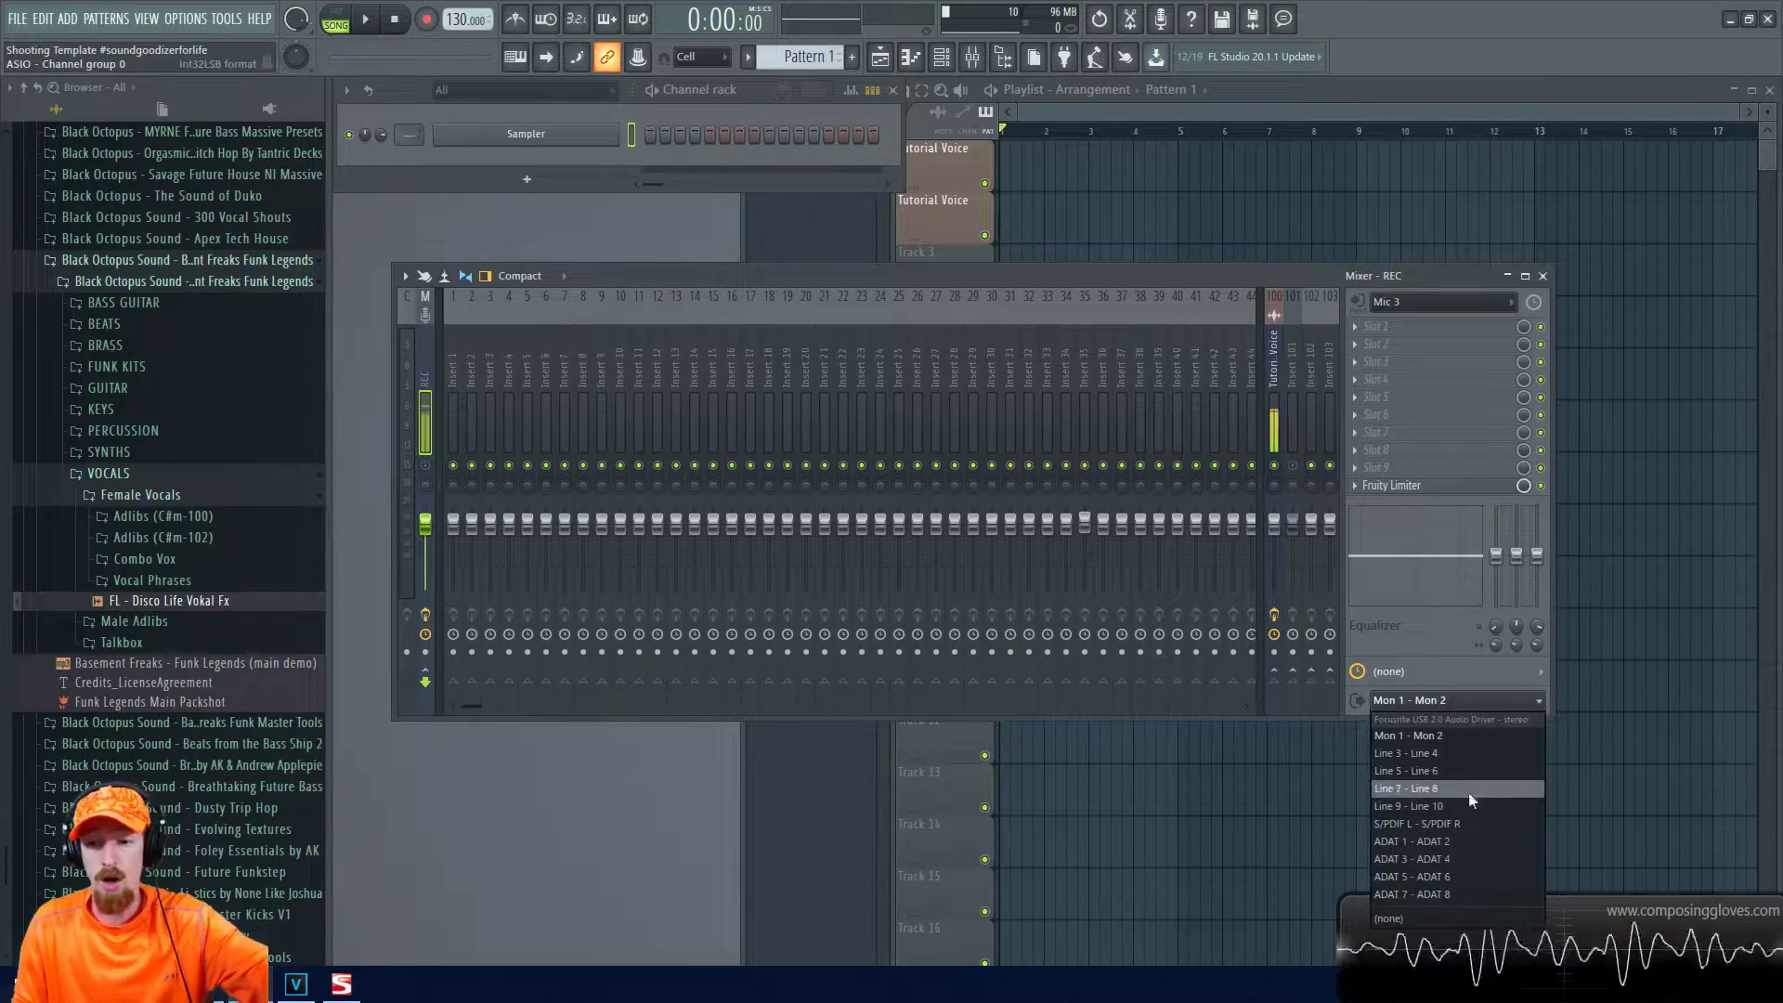
pyautogui.click(1454, 699)
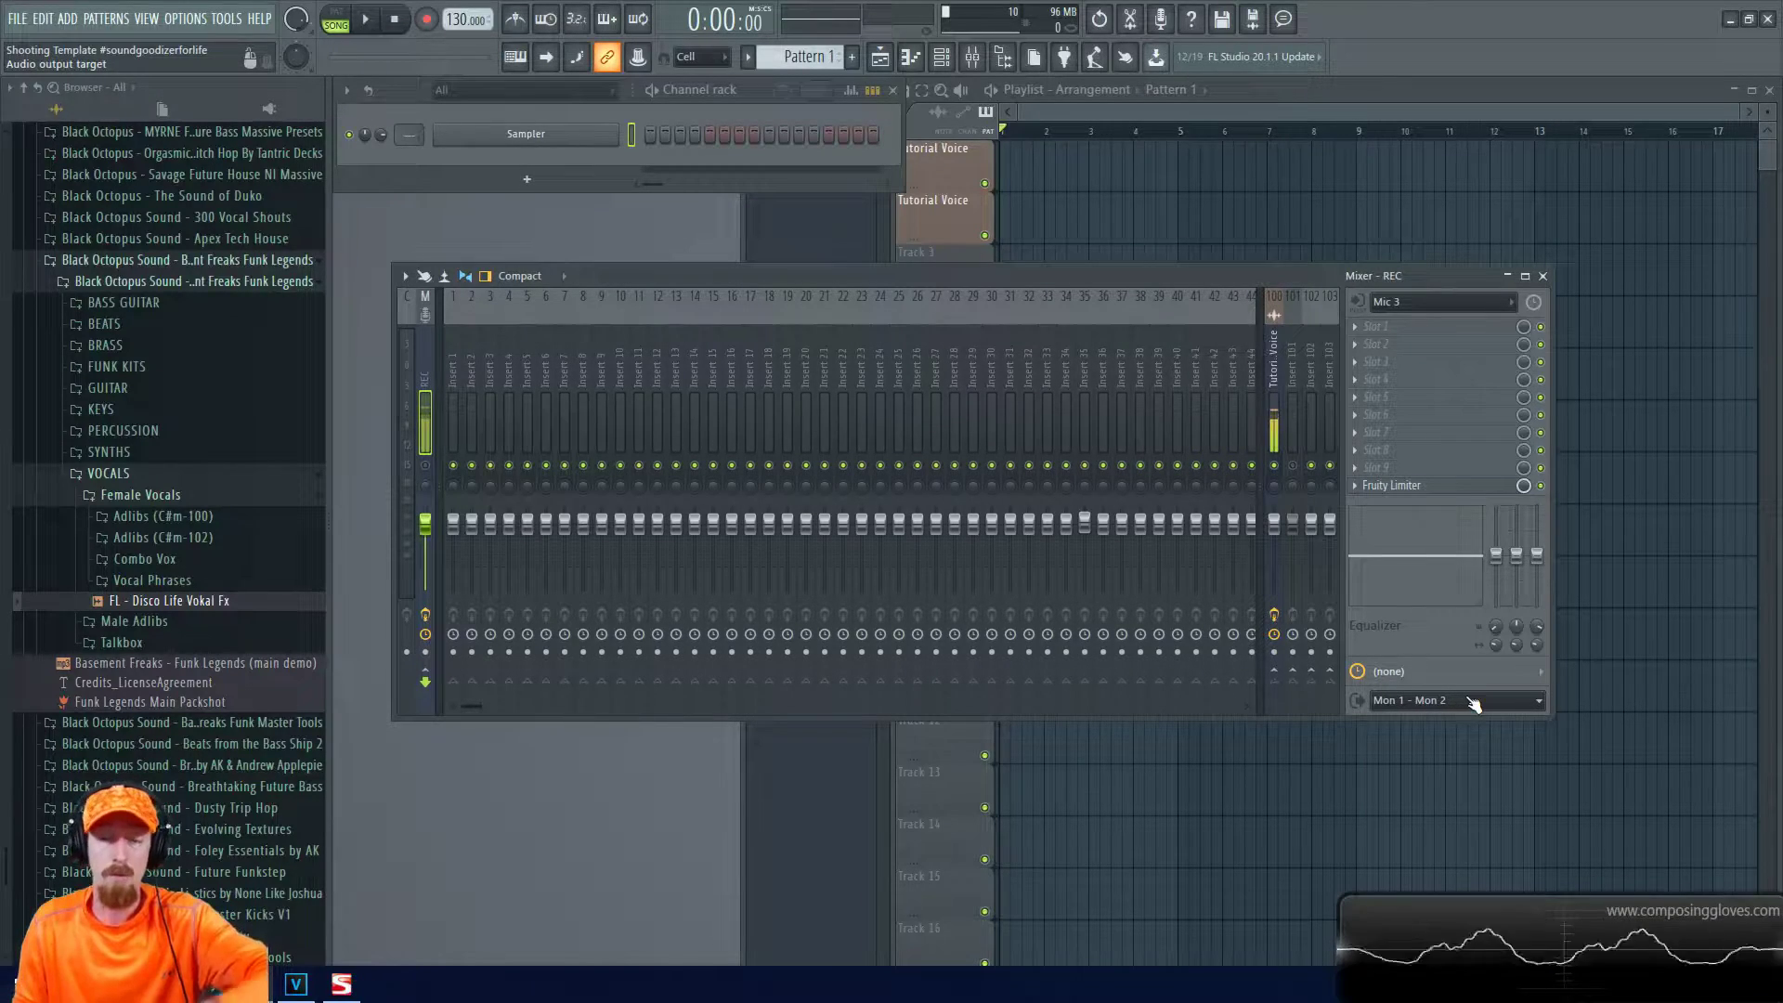
pyautogui.click(1276, 353)
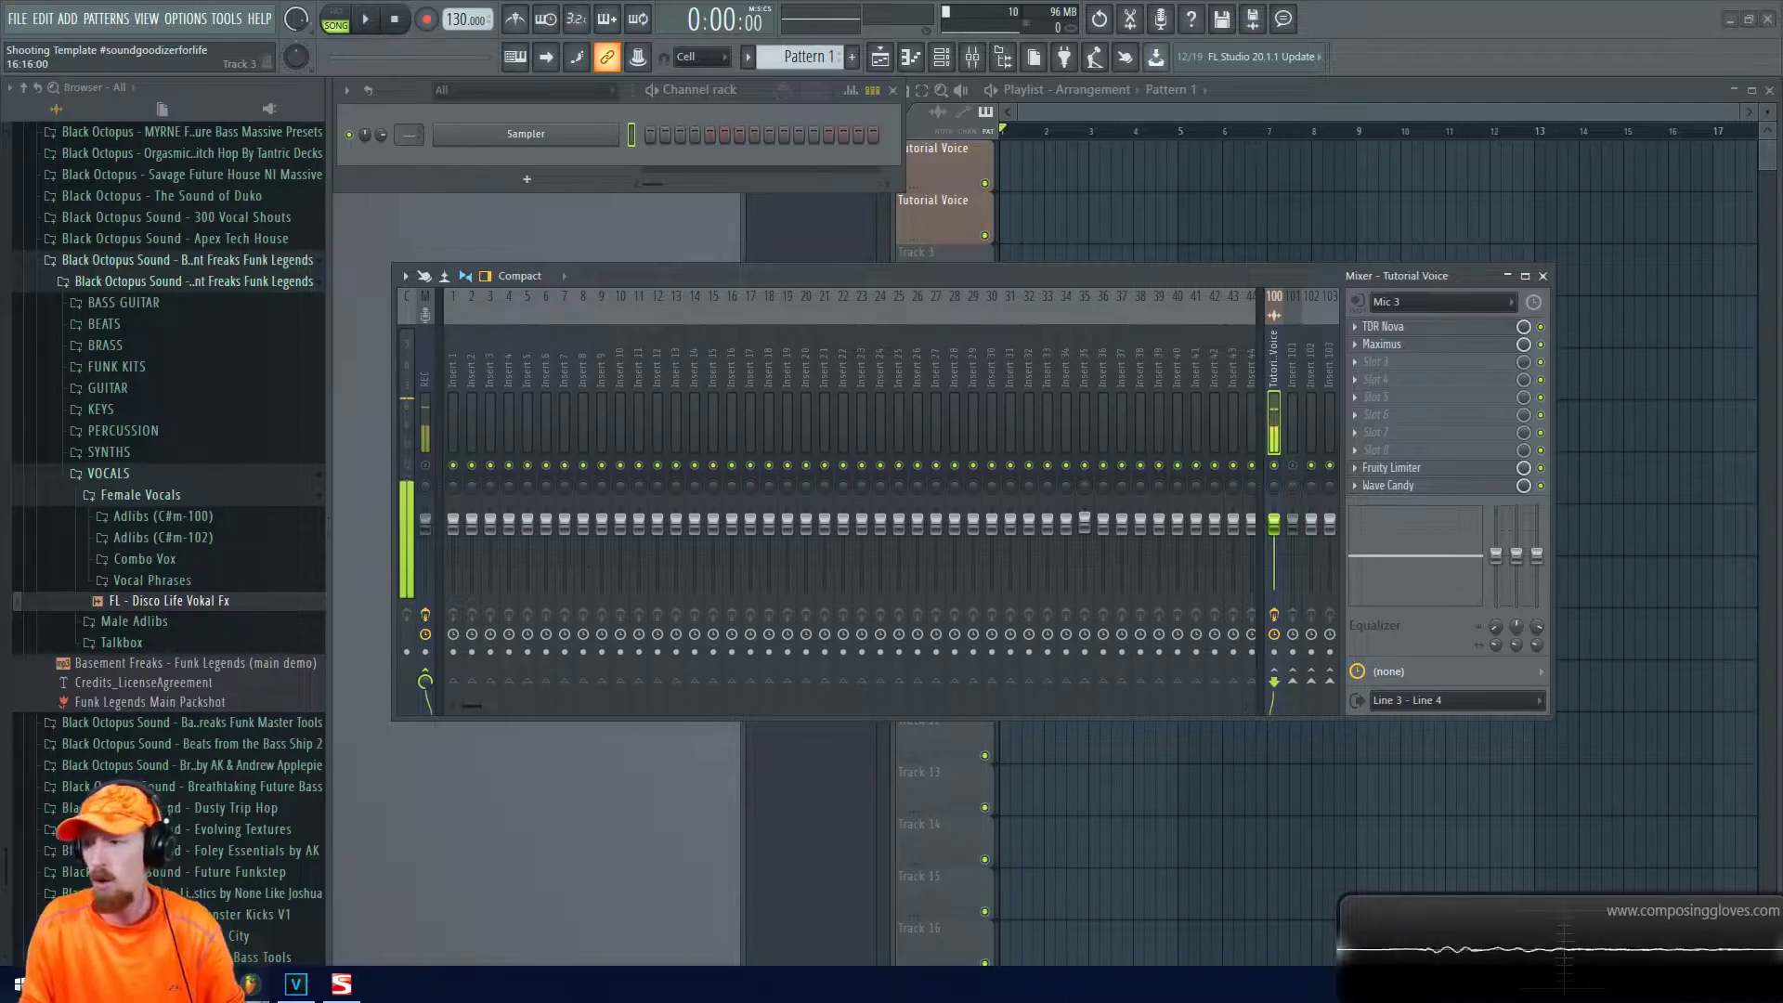
# Switch to OBS, inspect the Voice source's device and channel properties, and close them and minimize OBS
pyautogui.hotkey('alt', 'Tab')
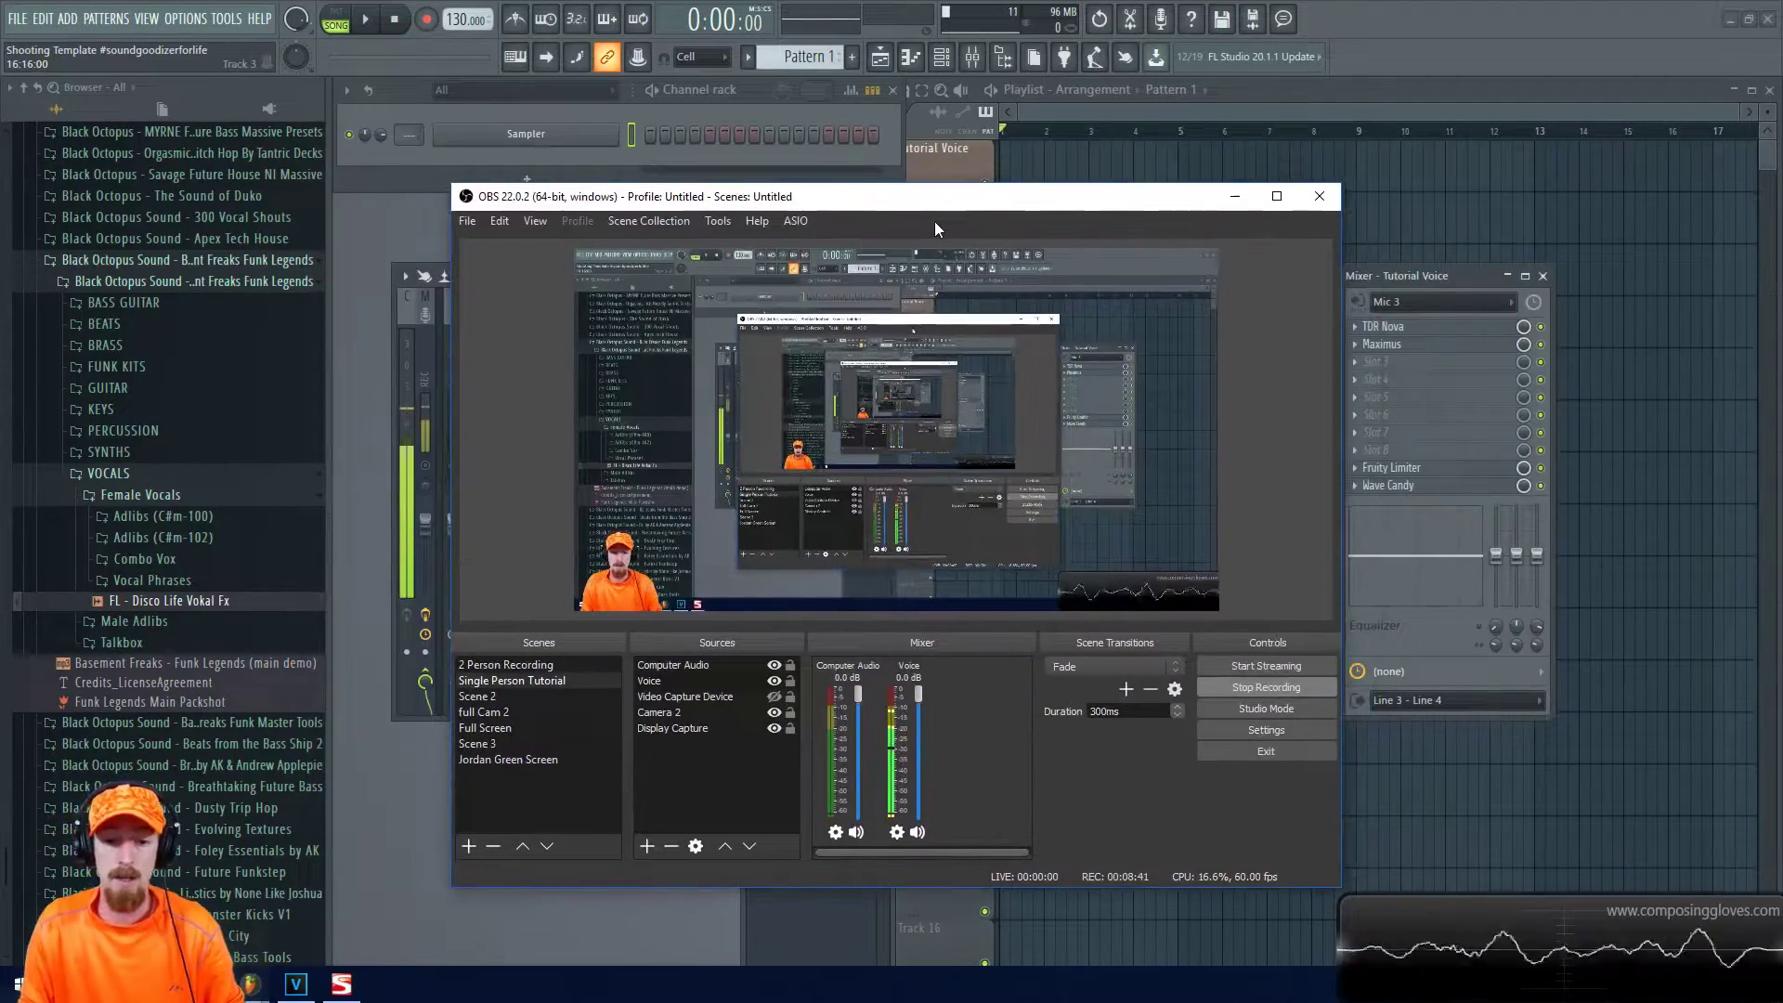
pyautogui.click(896, 832)
pyautogui.click(940, 967)
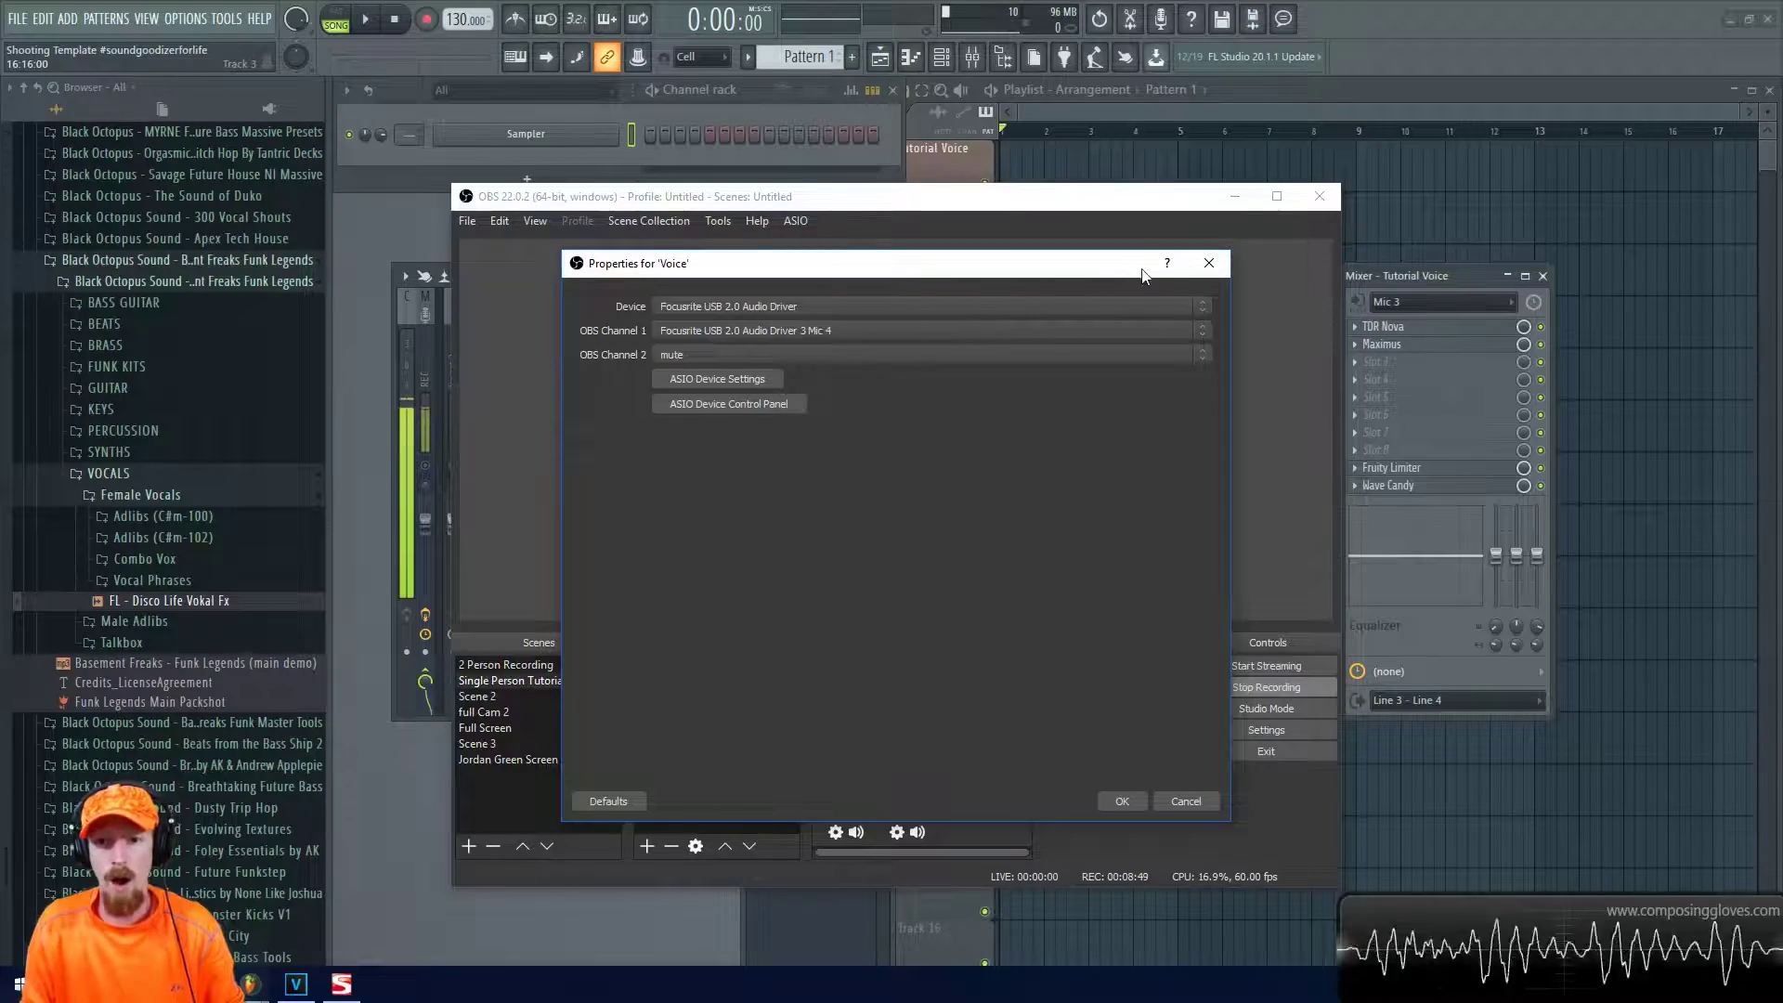
pyautogui.click(1208, 263)
pyautogui.click(1235, 196)
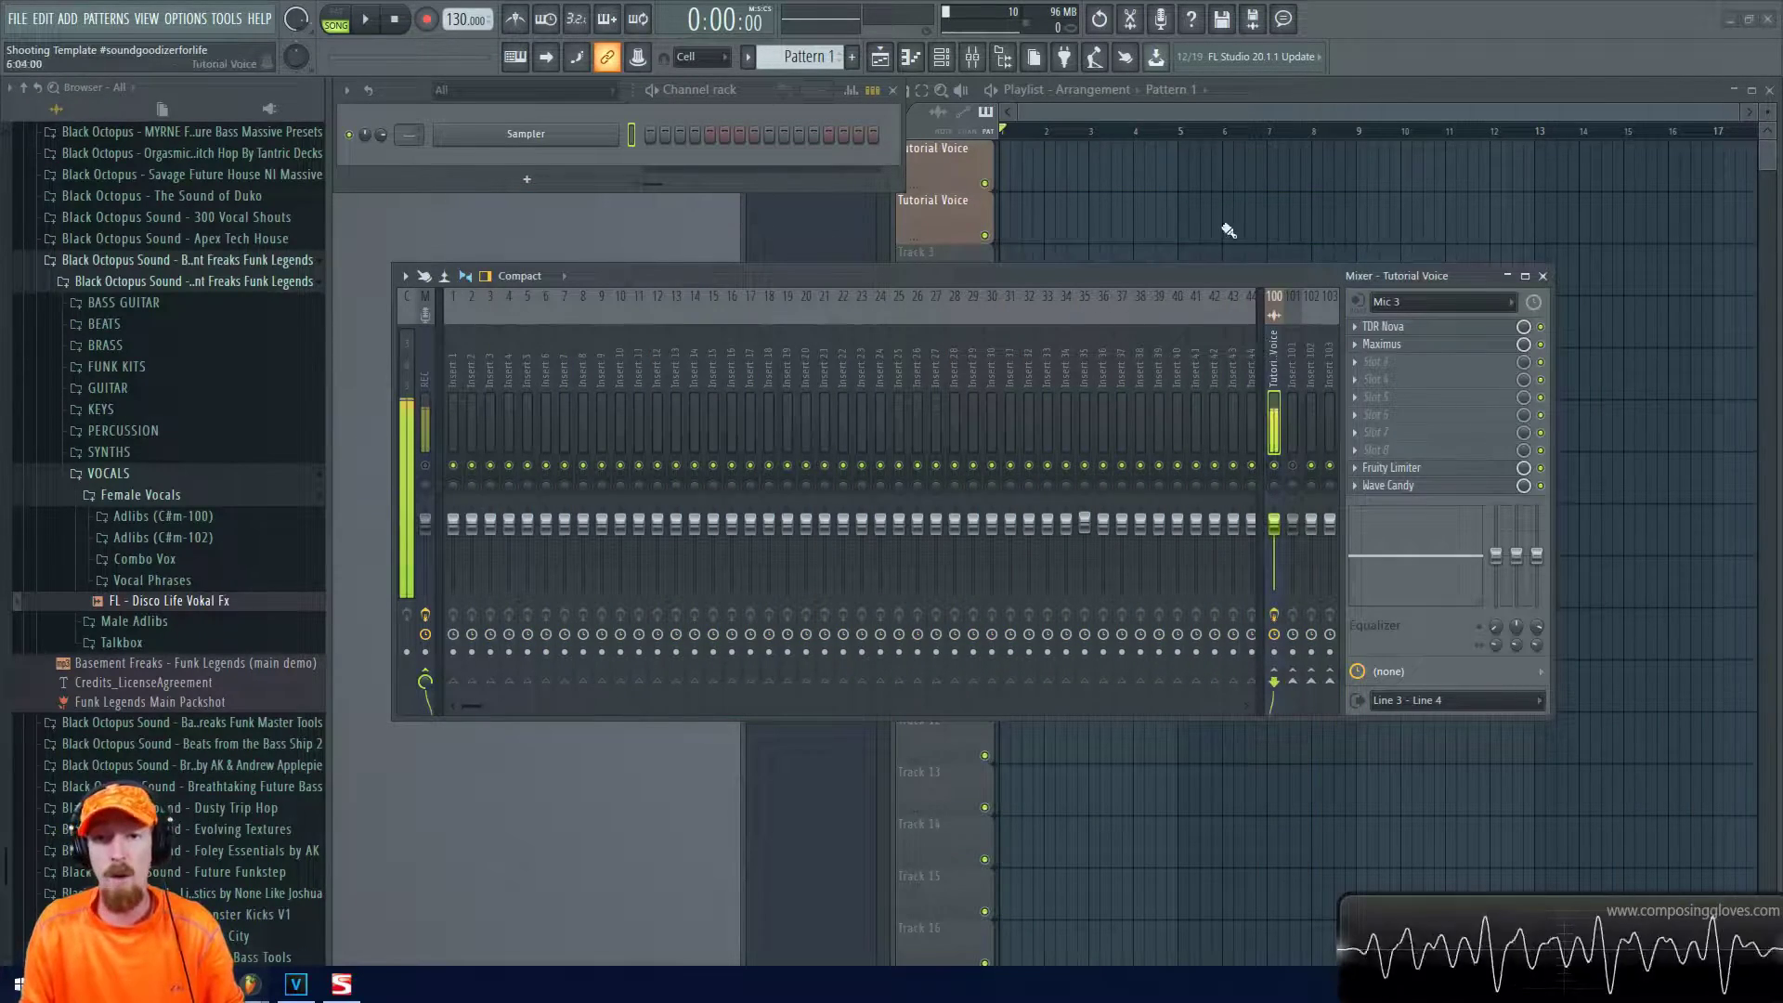
# Switch to Scarlett MixControl, set channel 4's source in Mix 1 to Anlg In 4, and move the window slightly higher
pyautogui.click(342, 984)
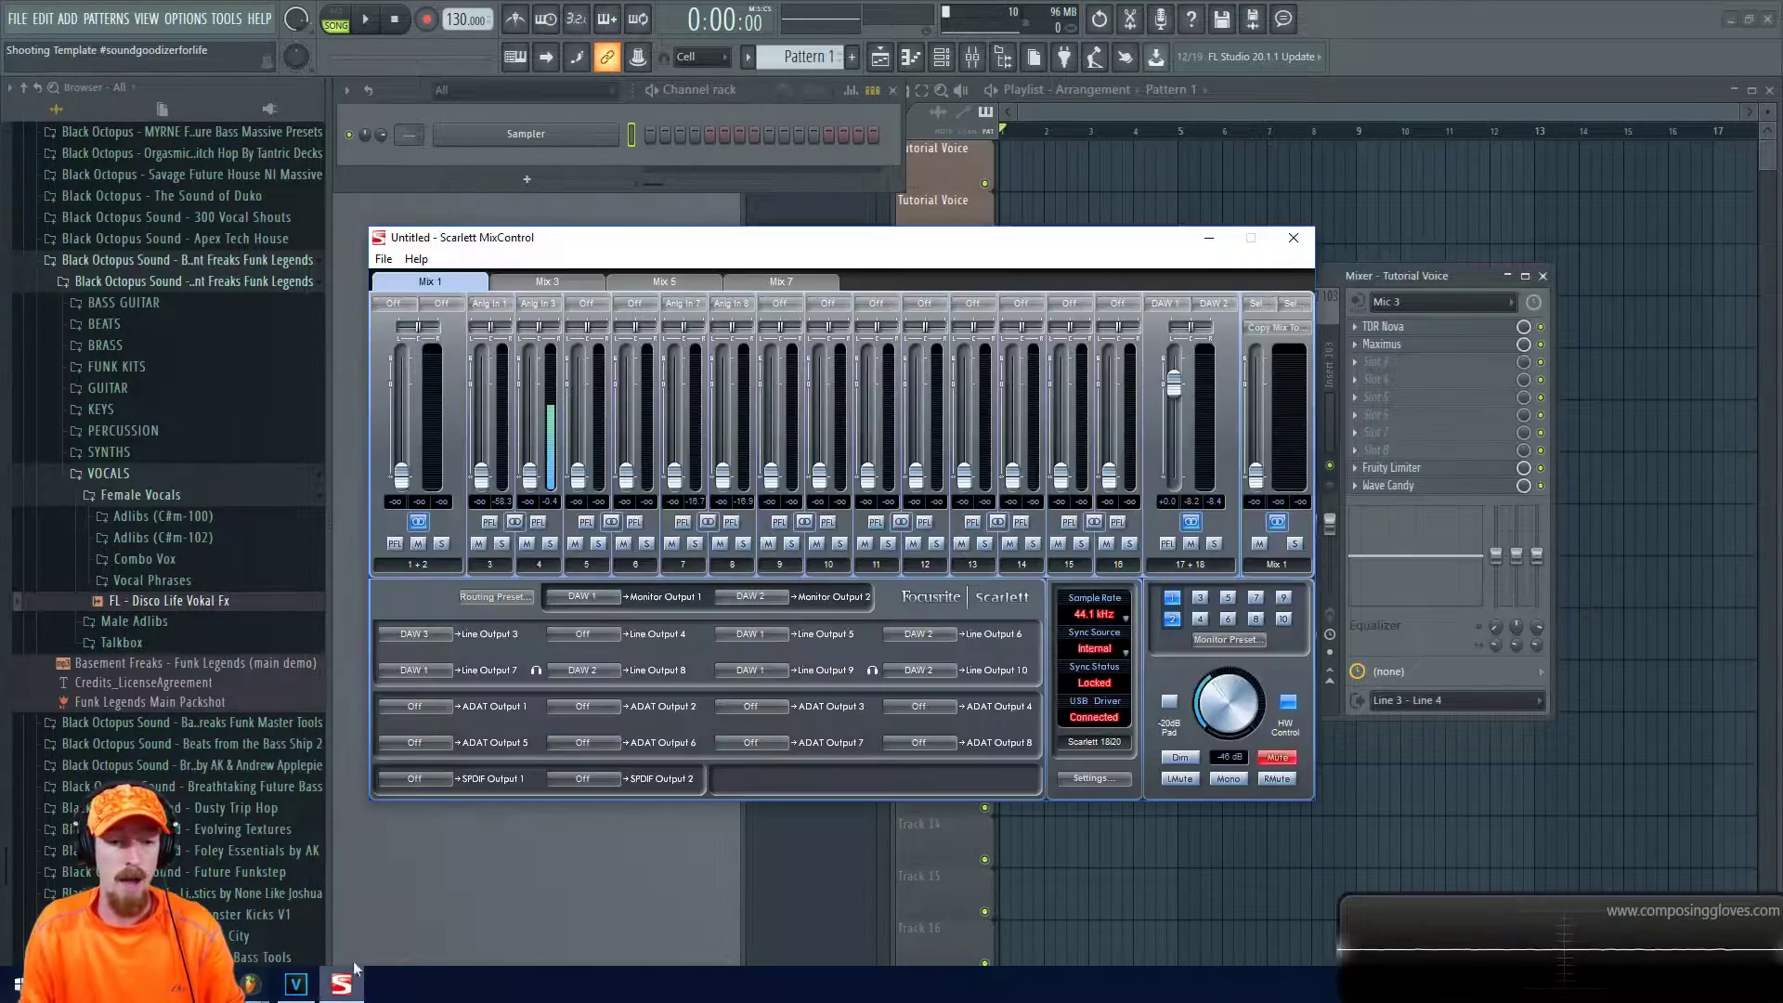
pyautogui.click(550, 303)
pyautogui.moveTo(582, 354)
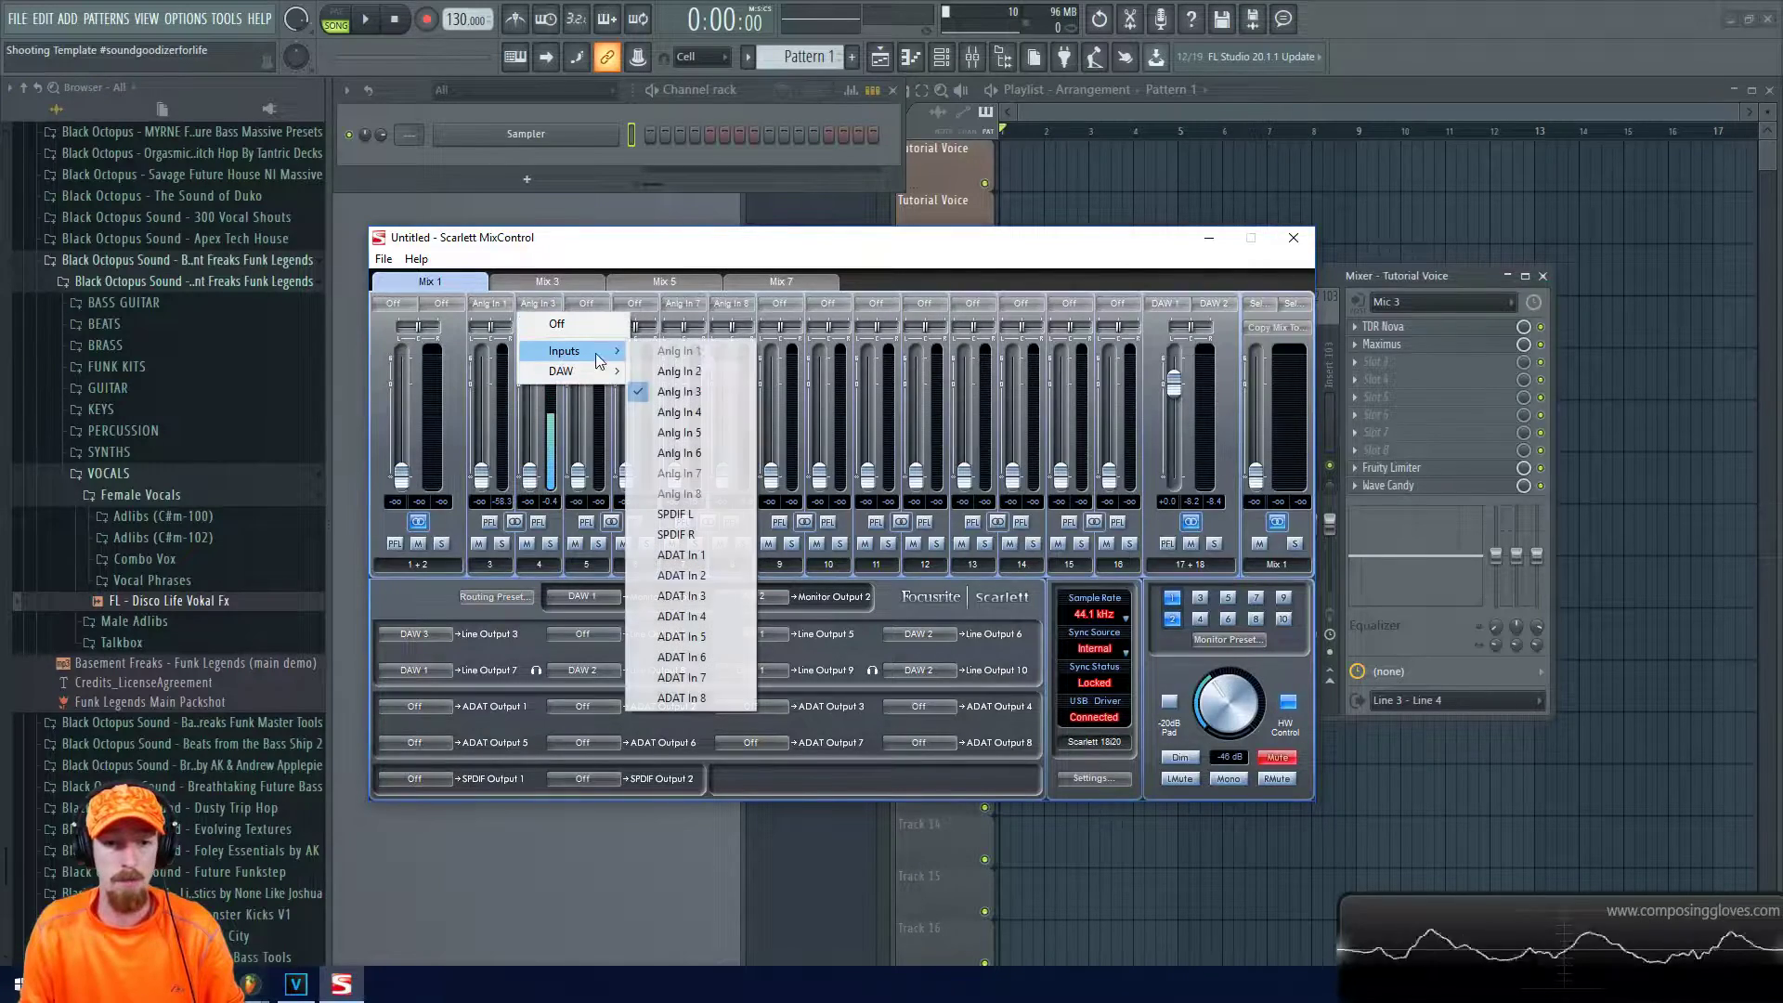
pyautogui.click(704, 411)
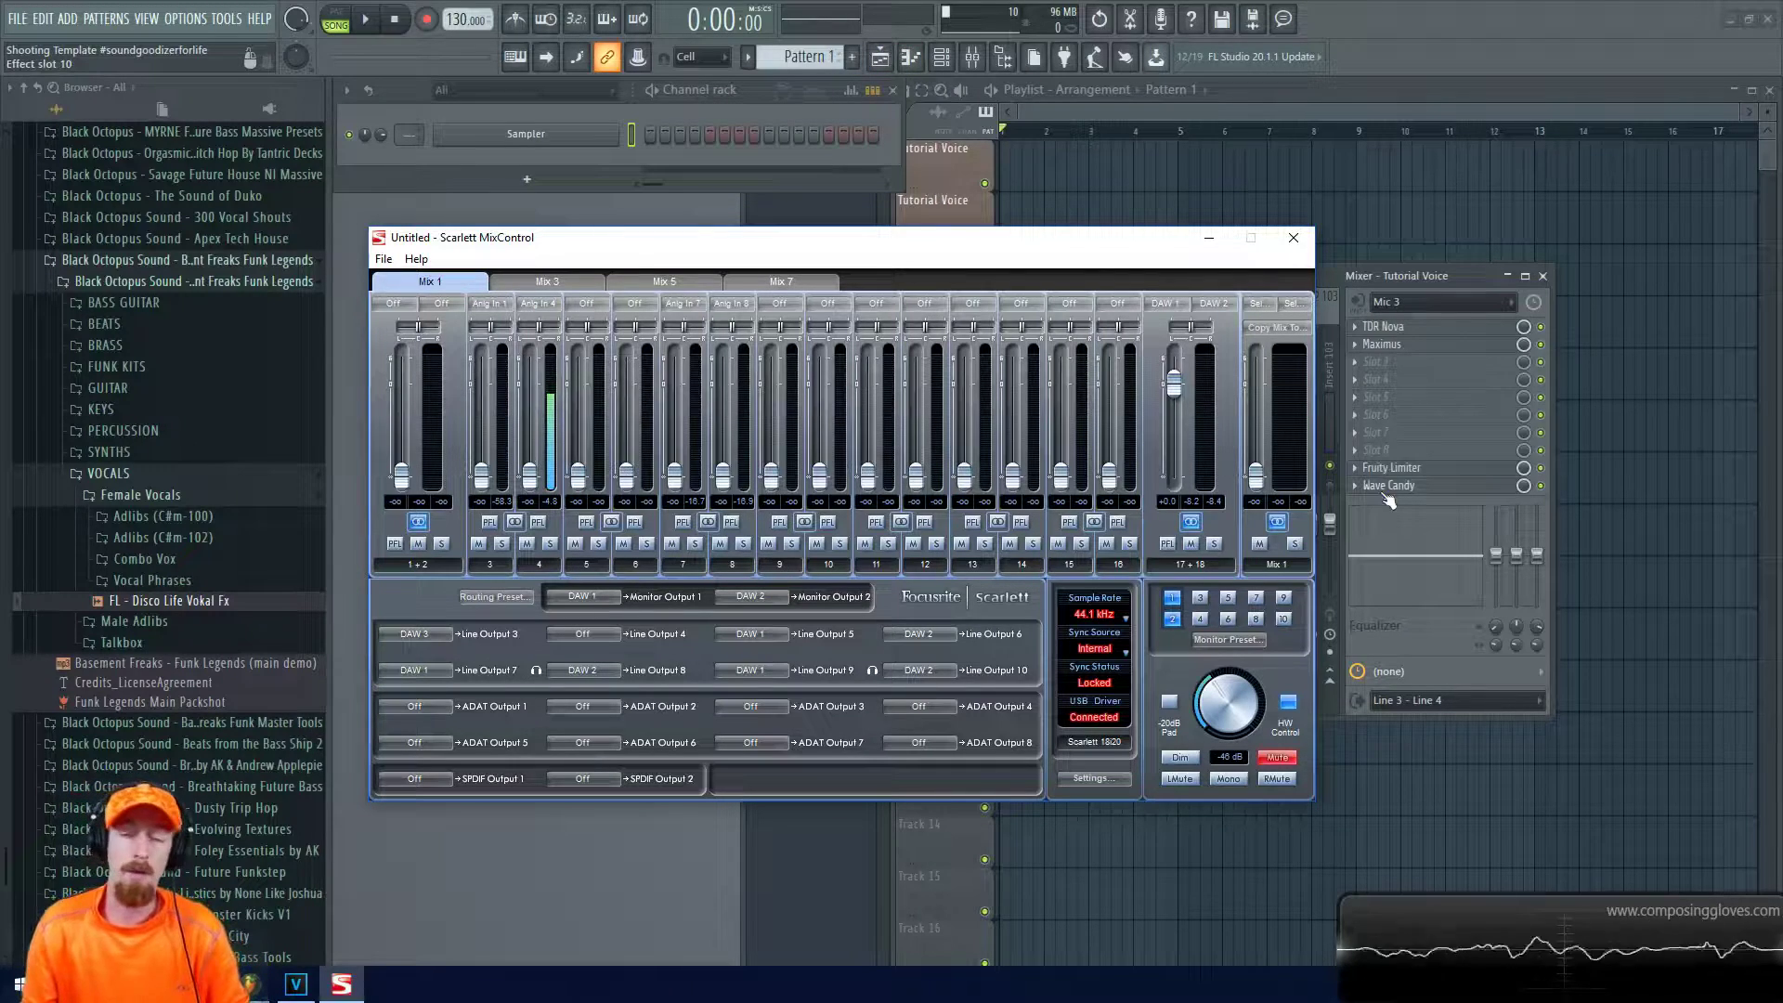
pyautogui.moveTo(916, 255); pyautogui.dragTo(947, 213)
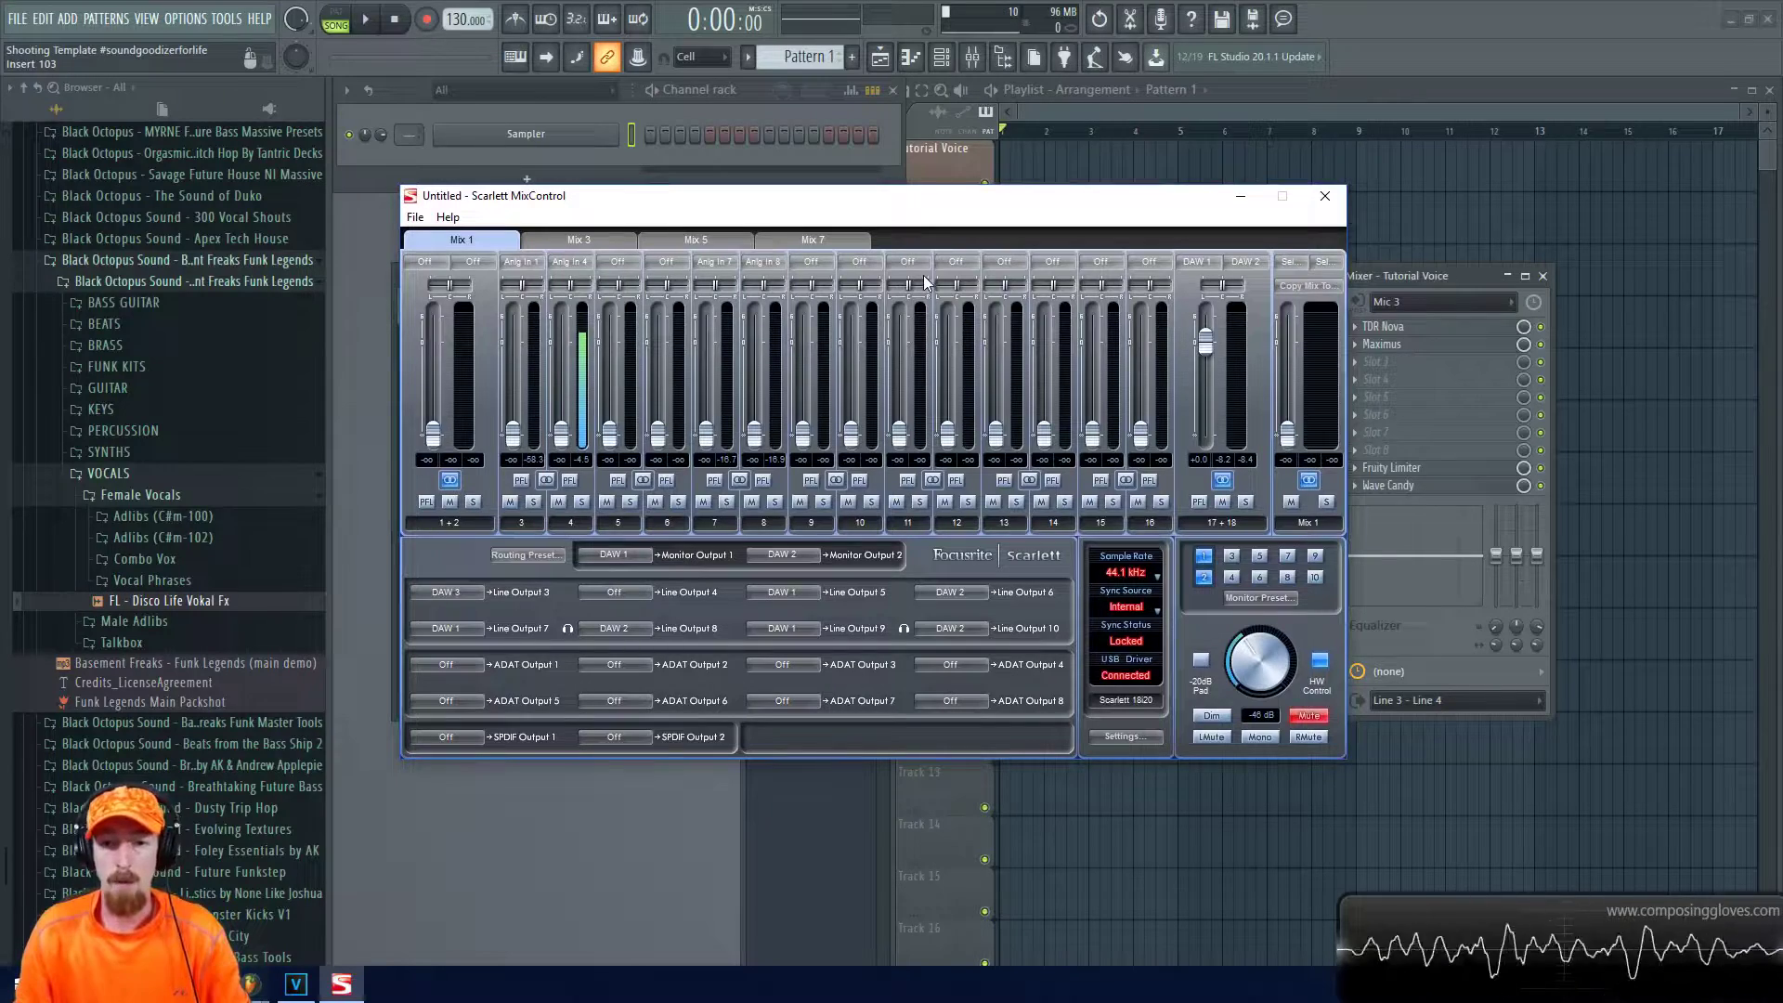
# View the choices for copying Mix 1 without copying it, and compare the faders of Mix 1 and Mix 3
pyautogui.click(1300, 285)
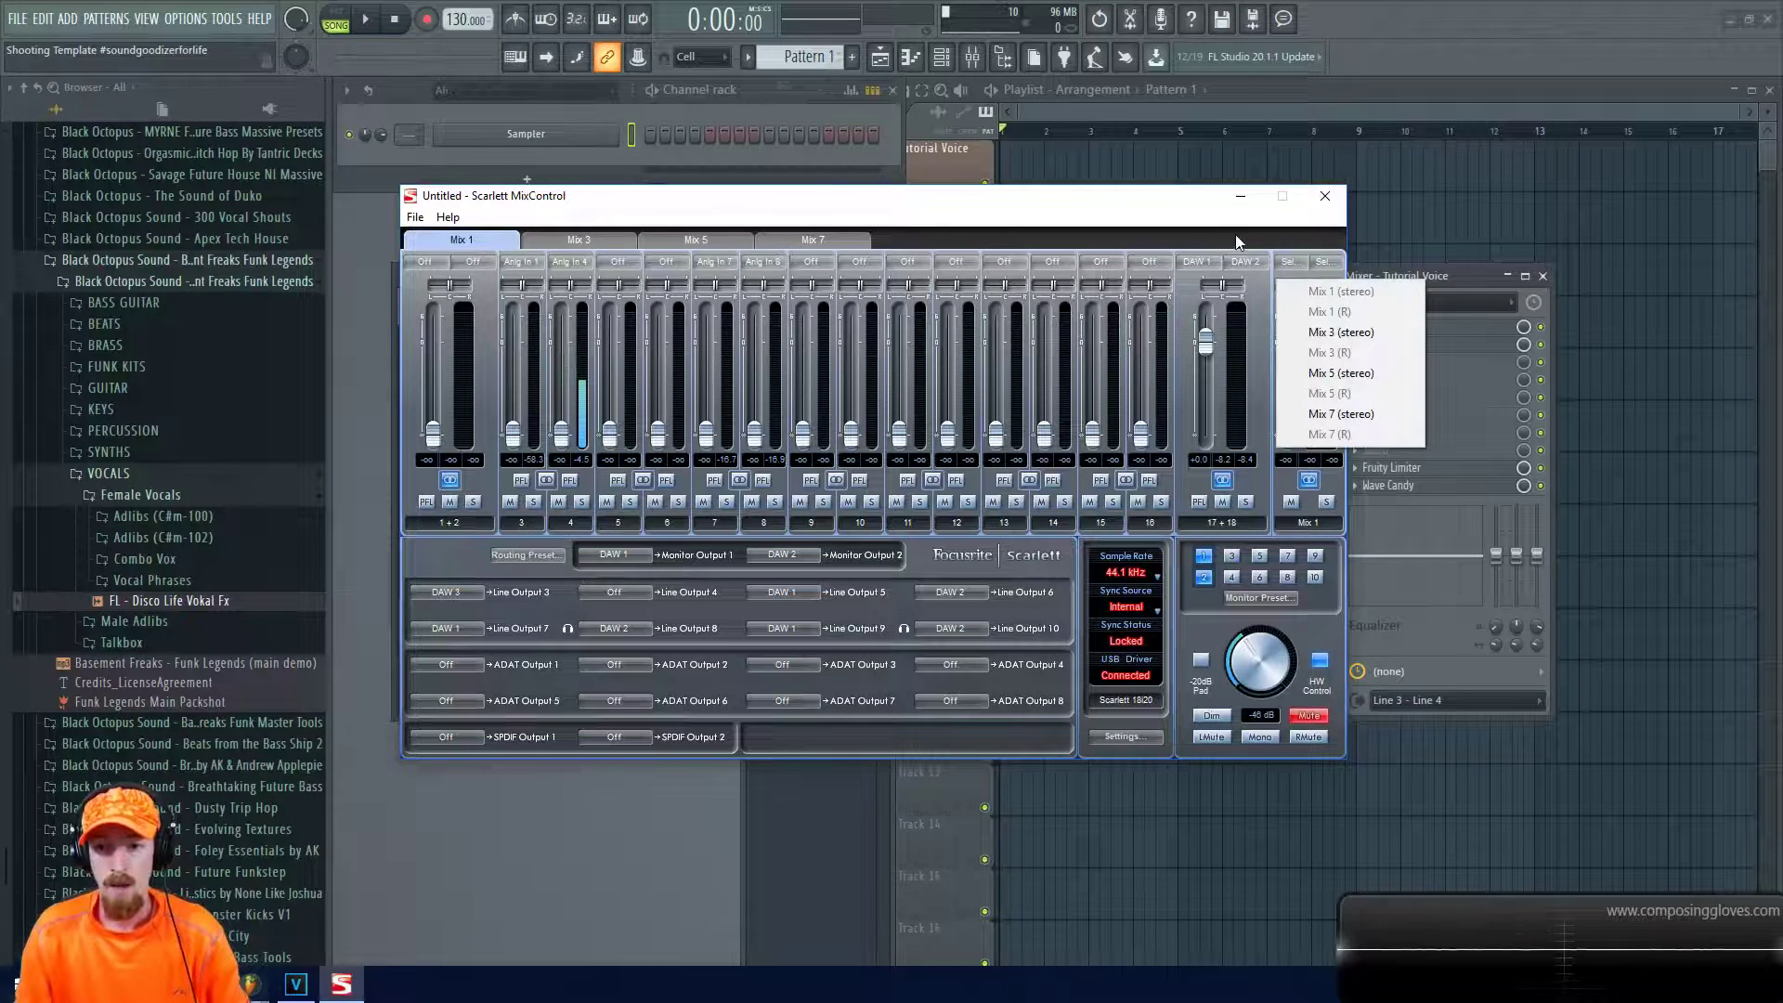
pyautogui.click(1305, 362)
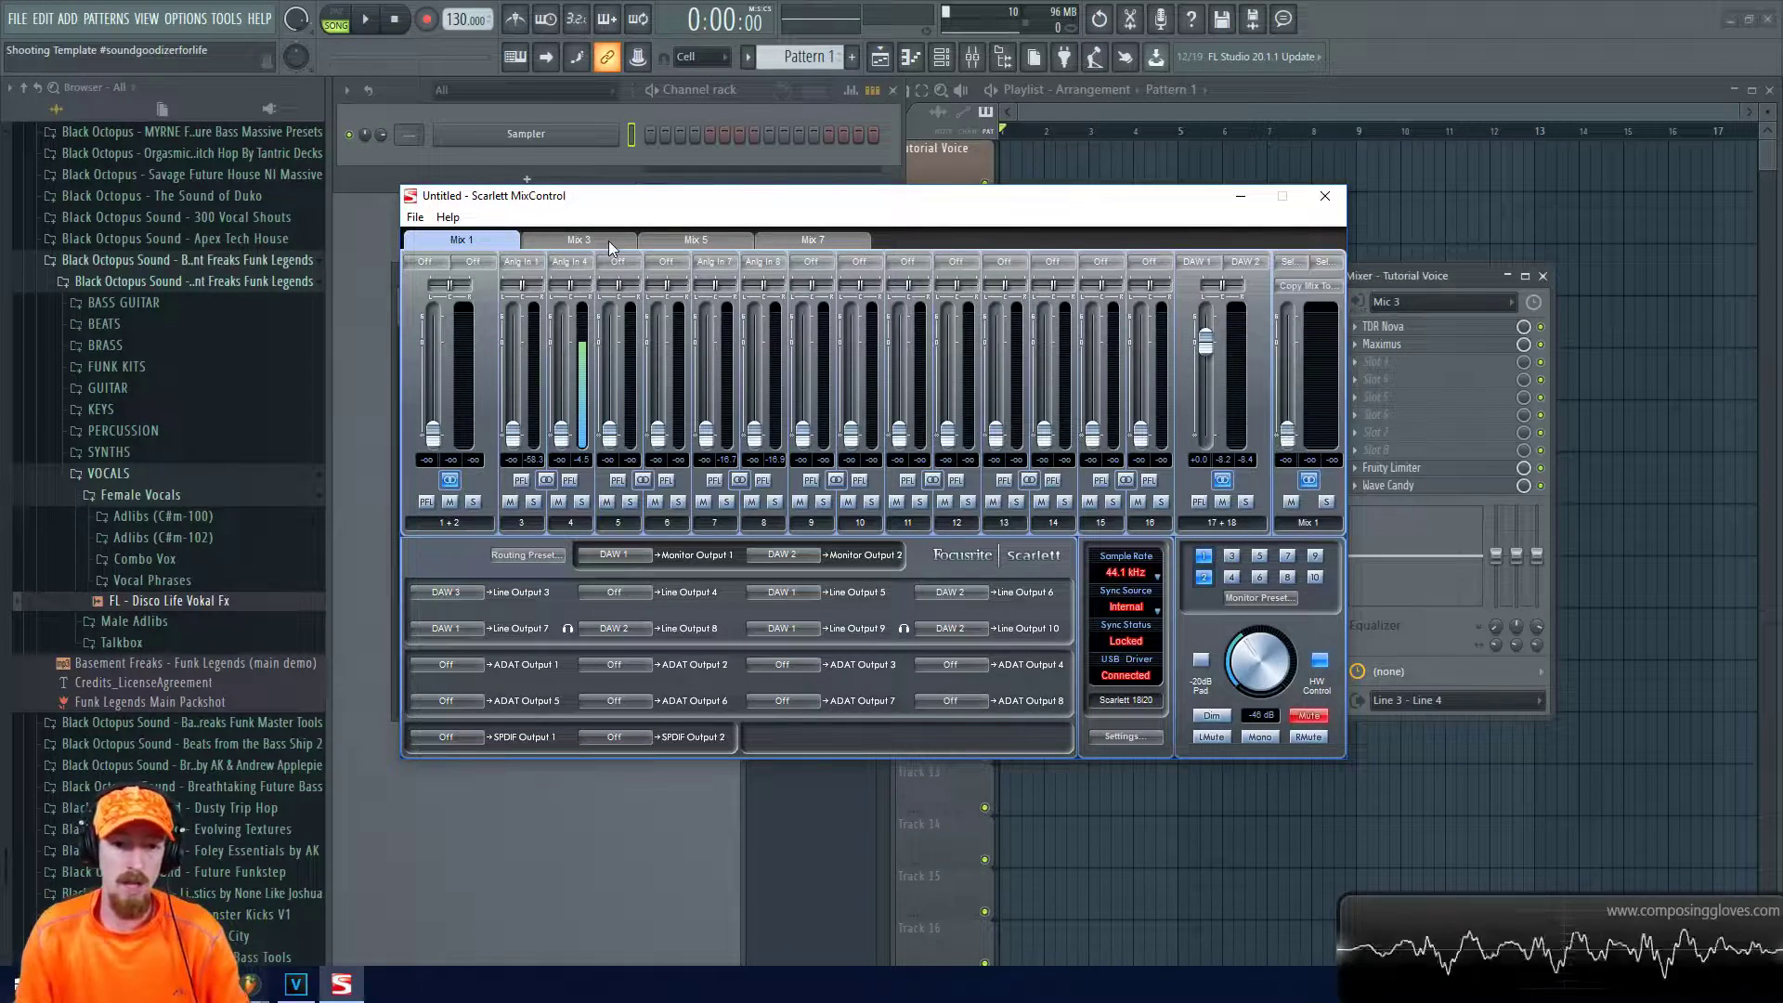
pyautogui.click(668, 239)
pyautogui.click(505, 238)
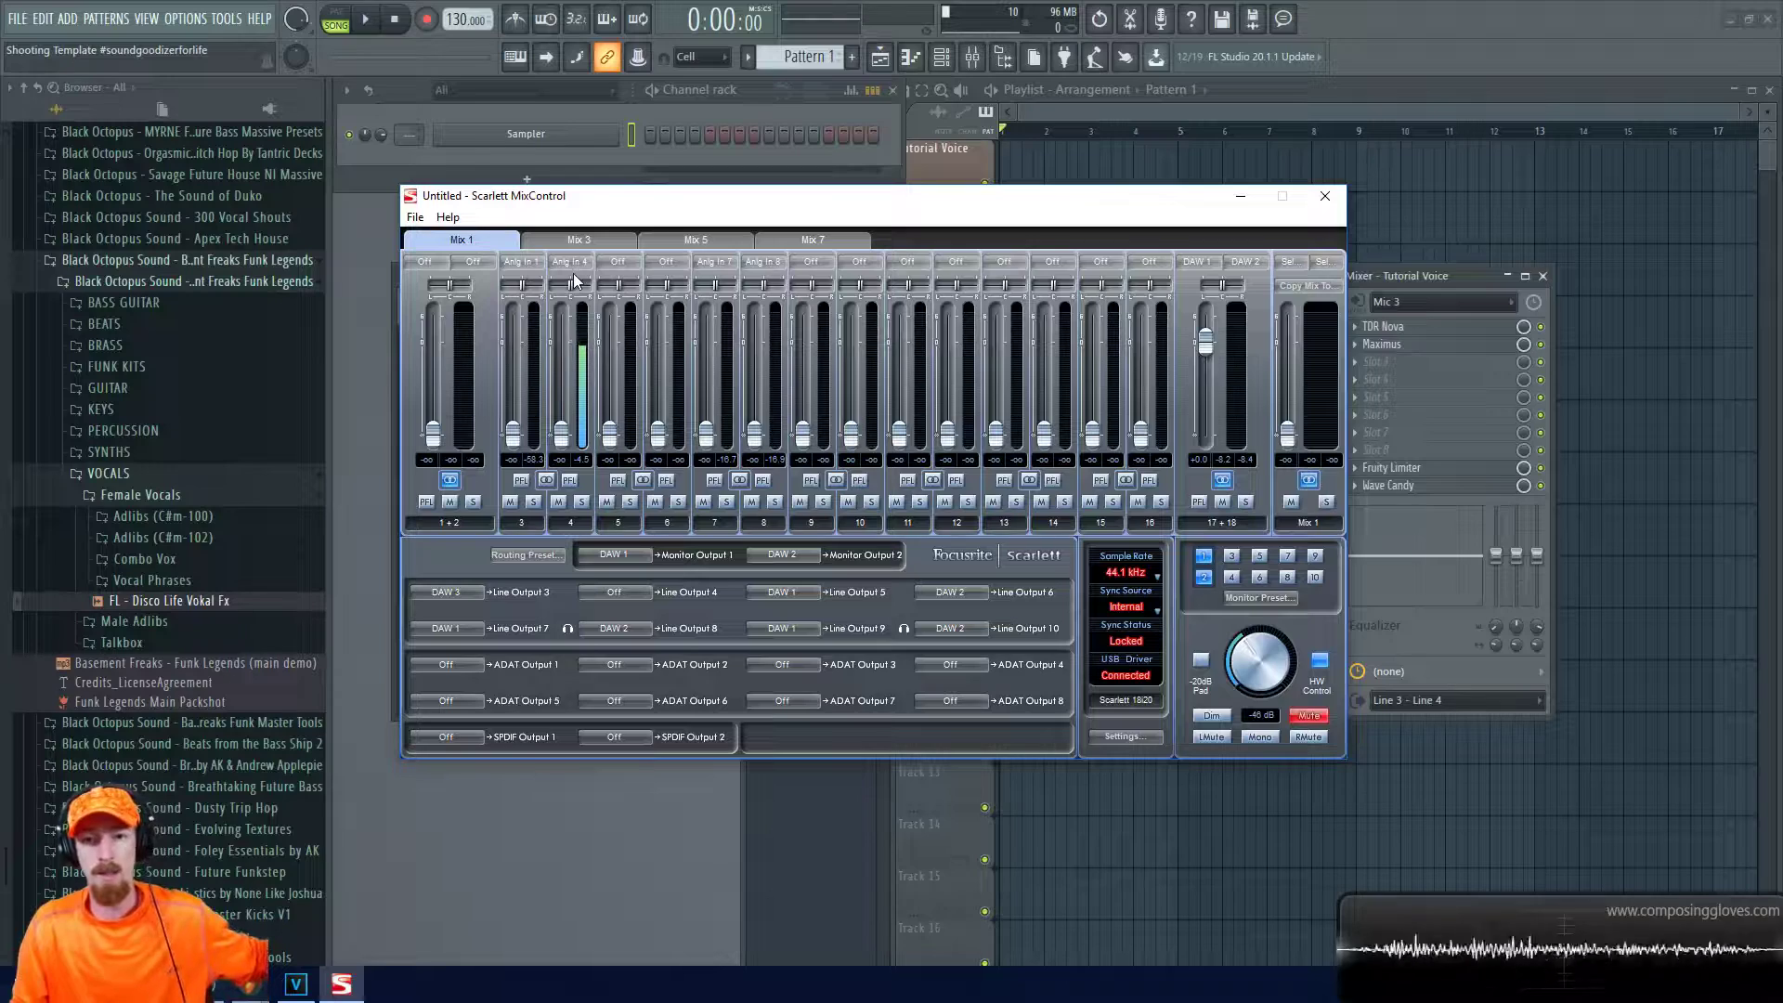
pyautogui.click(583, 239)
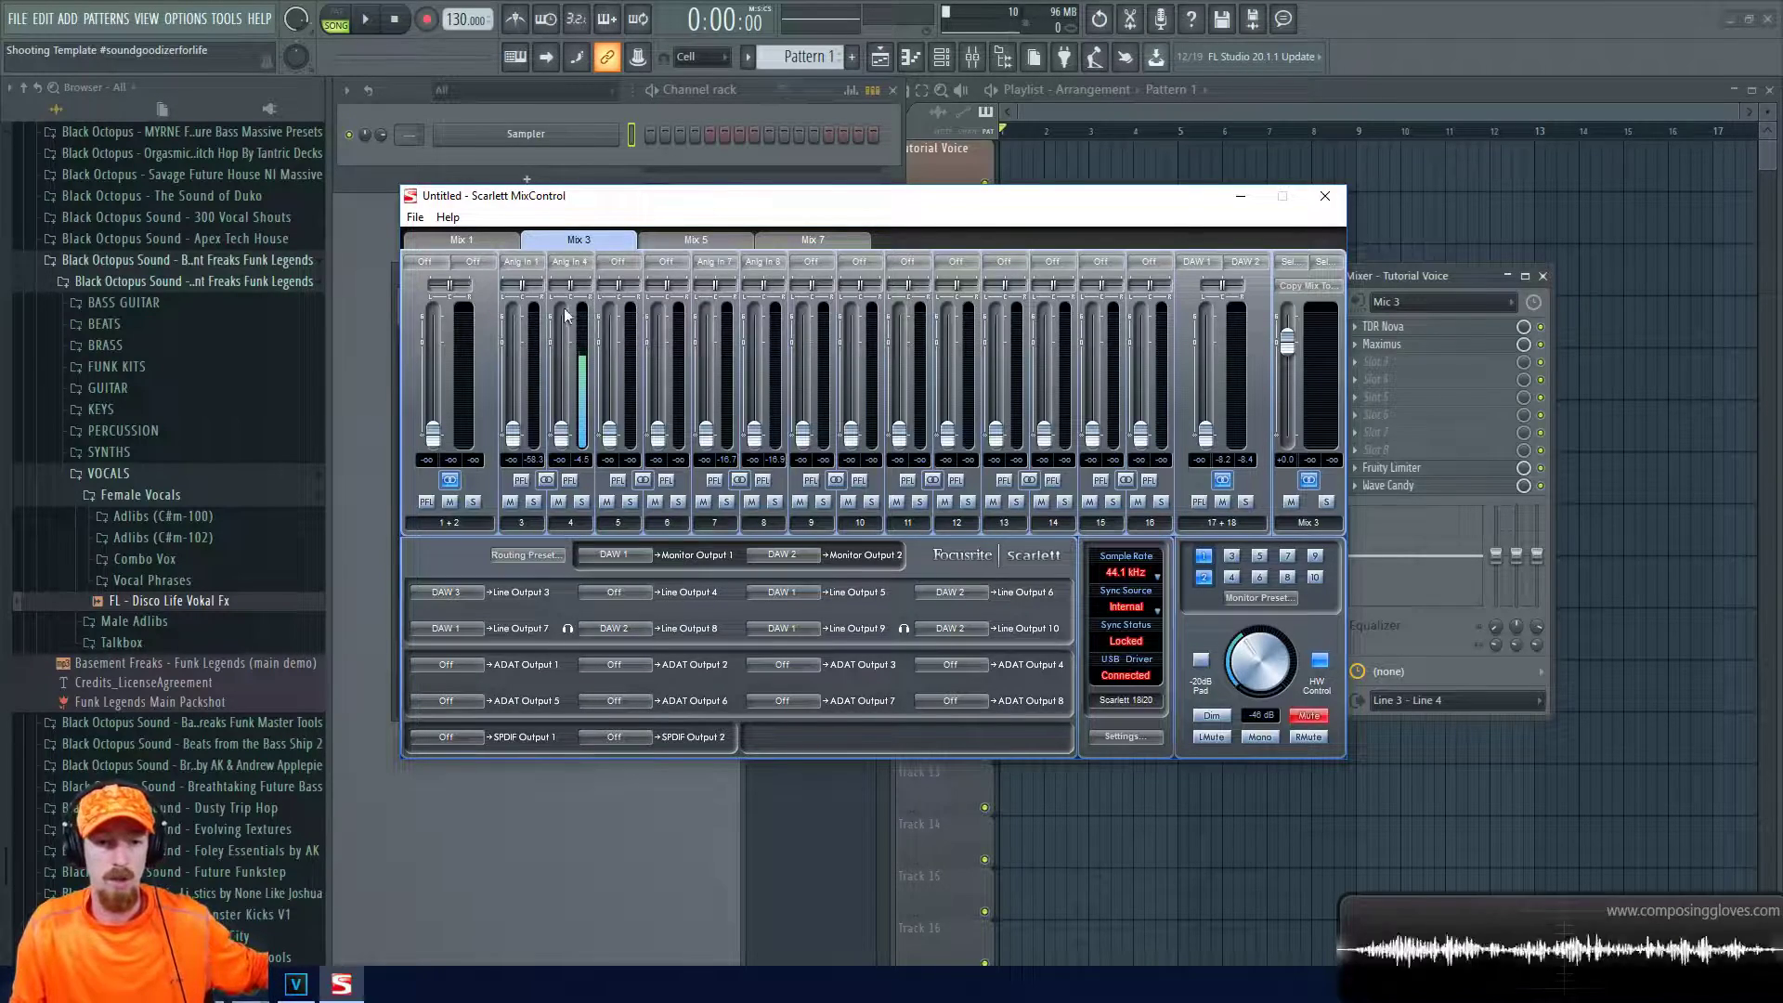
pyautogui.click(479, 240)
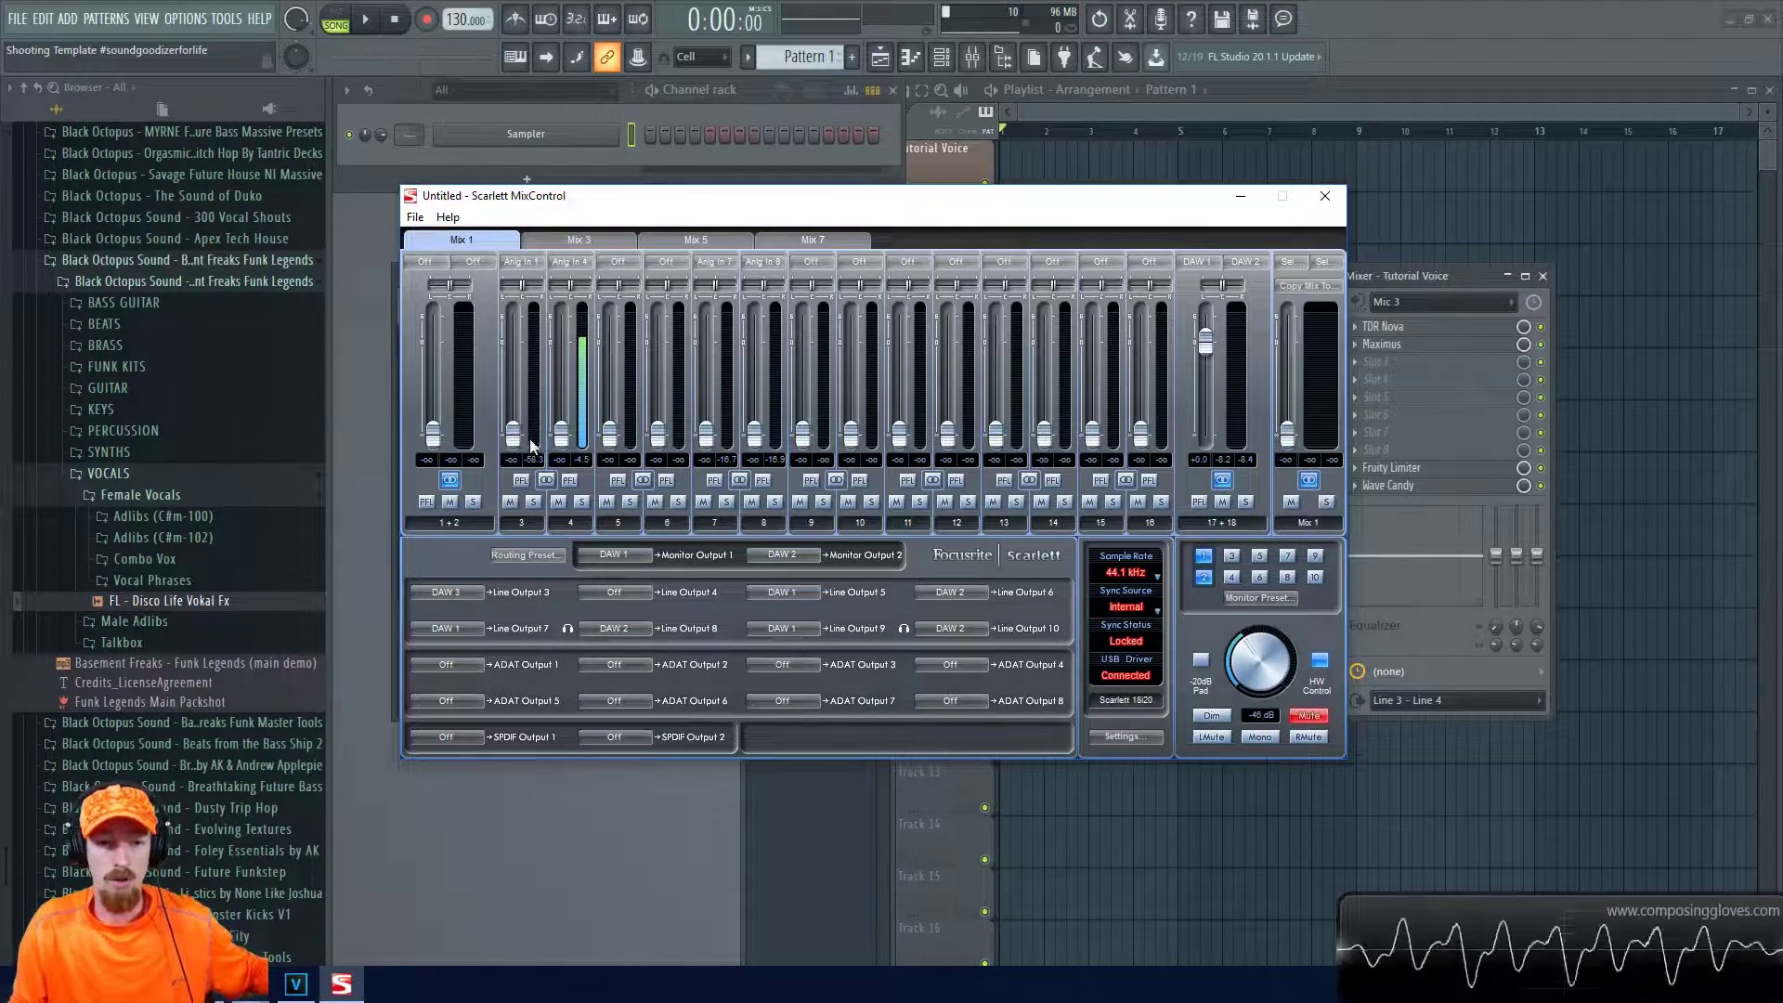
# In Mix 1, raise the master fader to about -0.7 dB and channel 4's fader to about -5.8 dB
pyautogui.click(1290, 262)
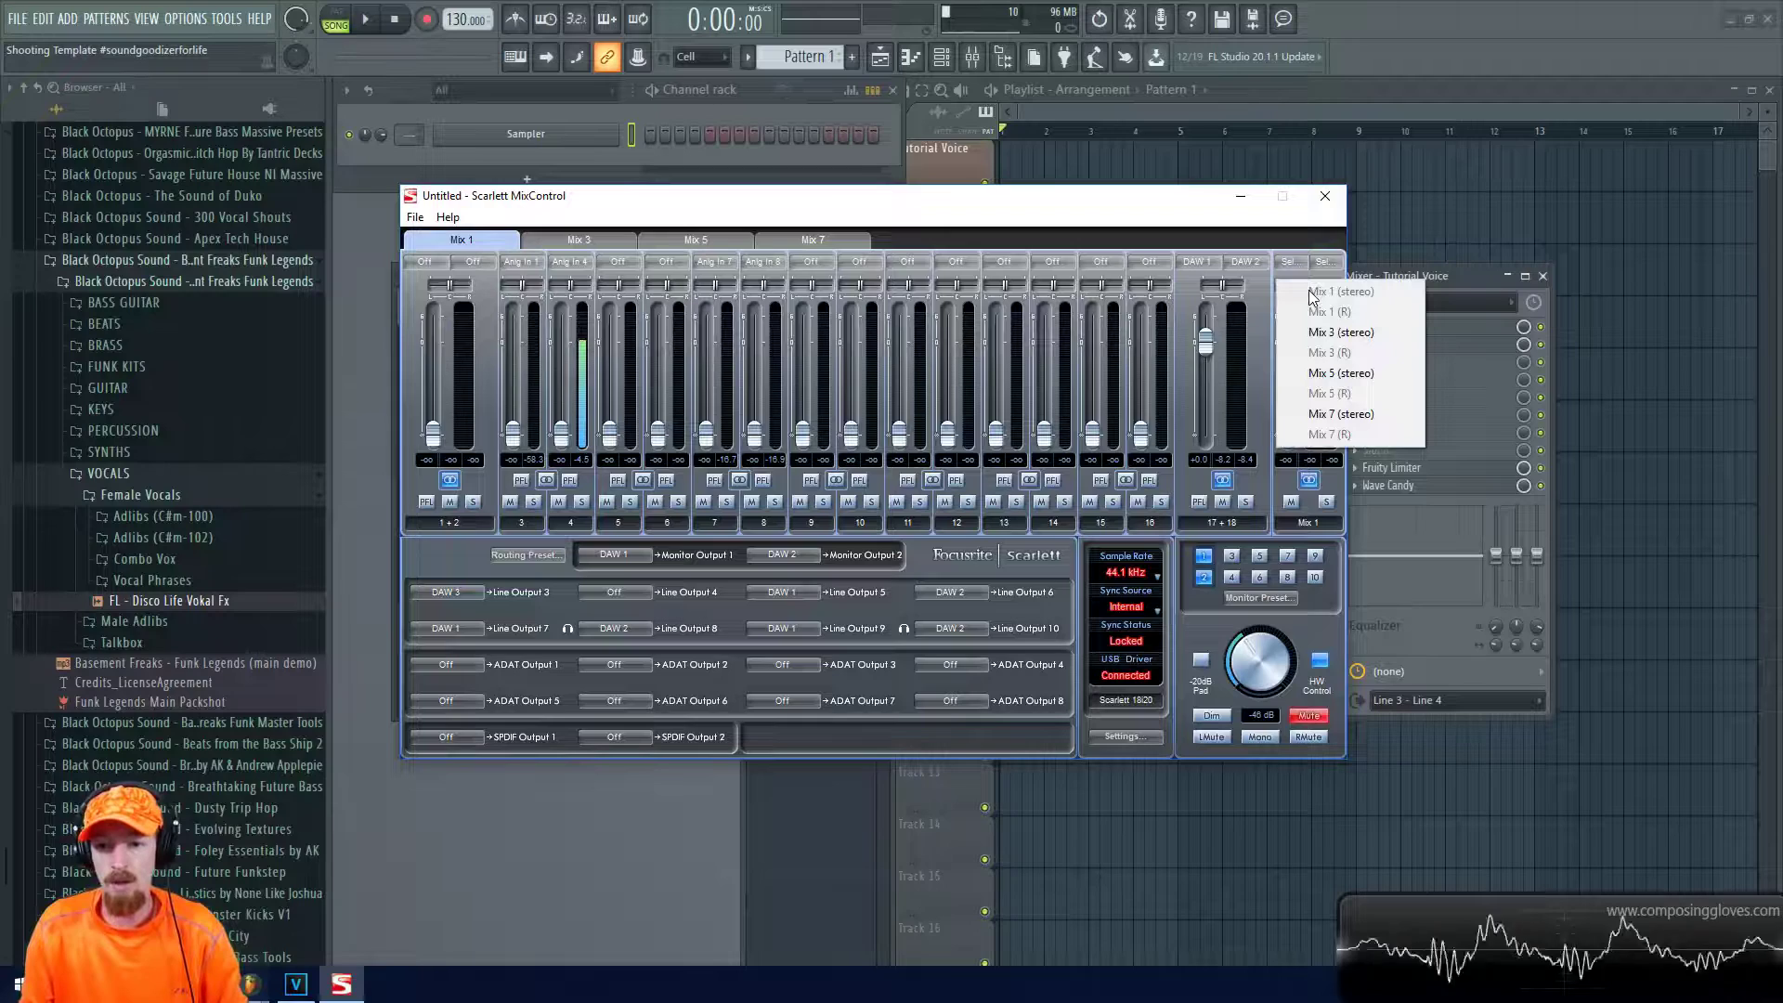
pyautogui.click(1294, 433)
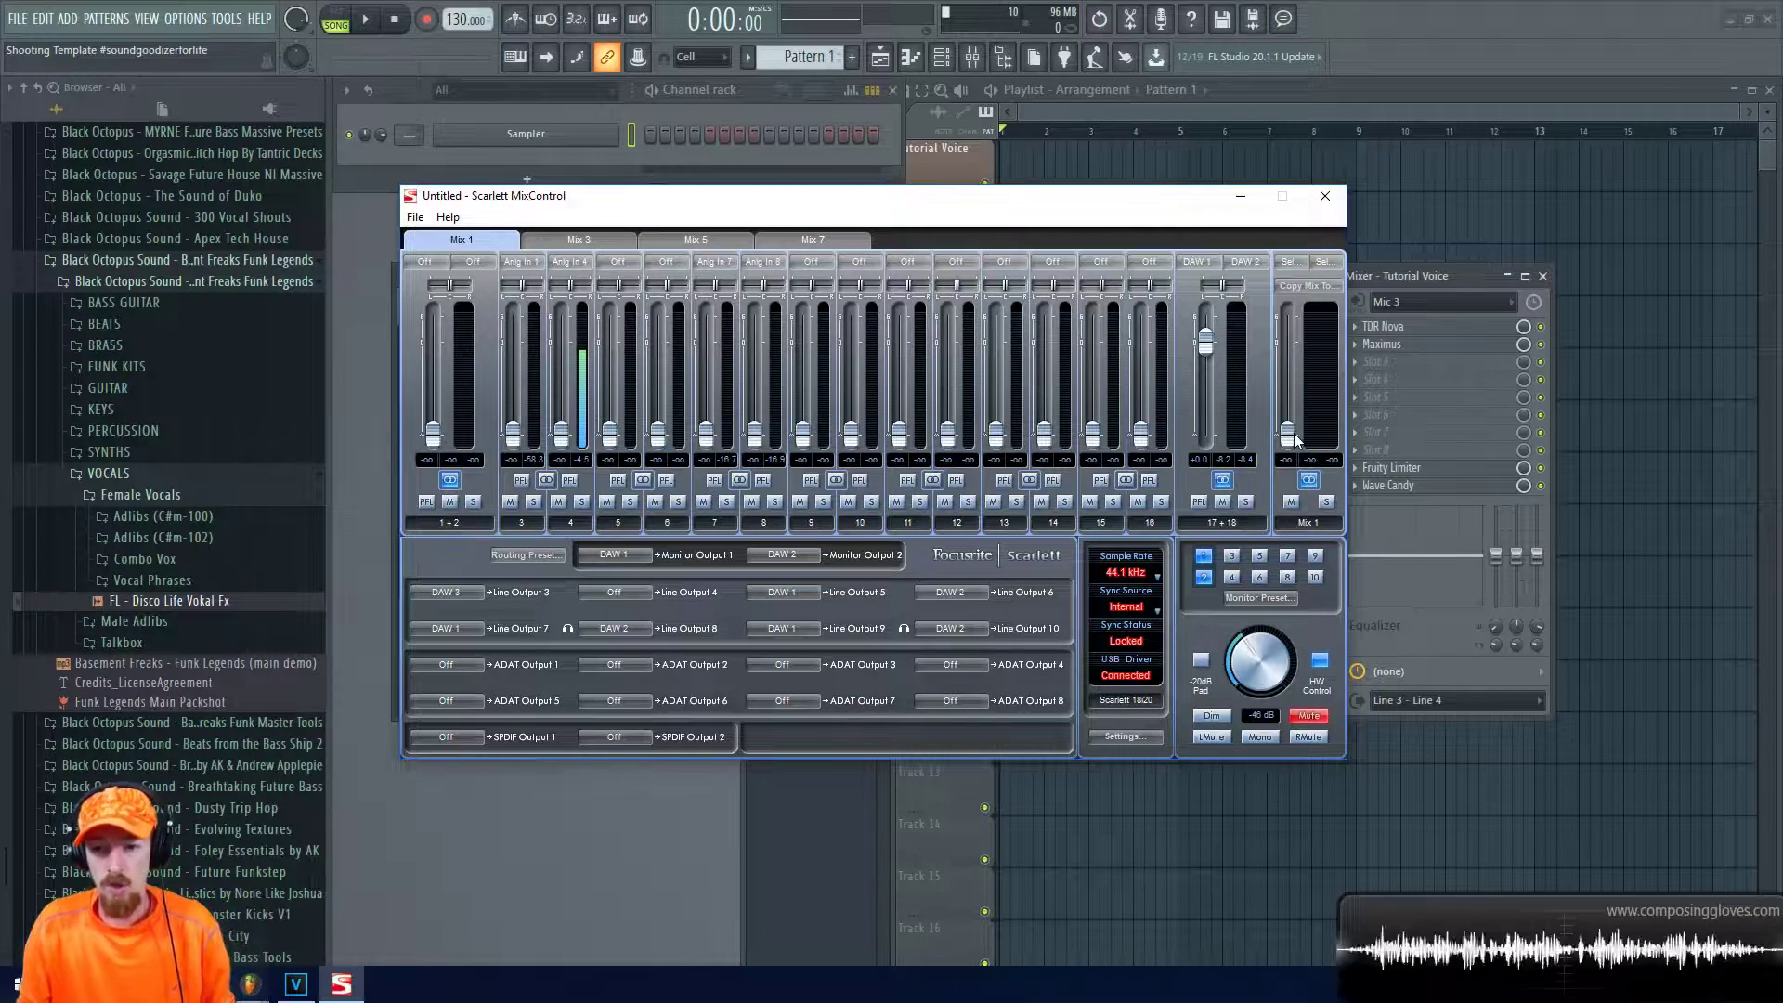
pyautogui.moveTo(1294, 433); pyautogui.dragTo(1291, 349)
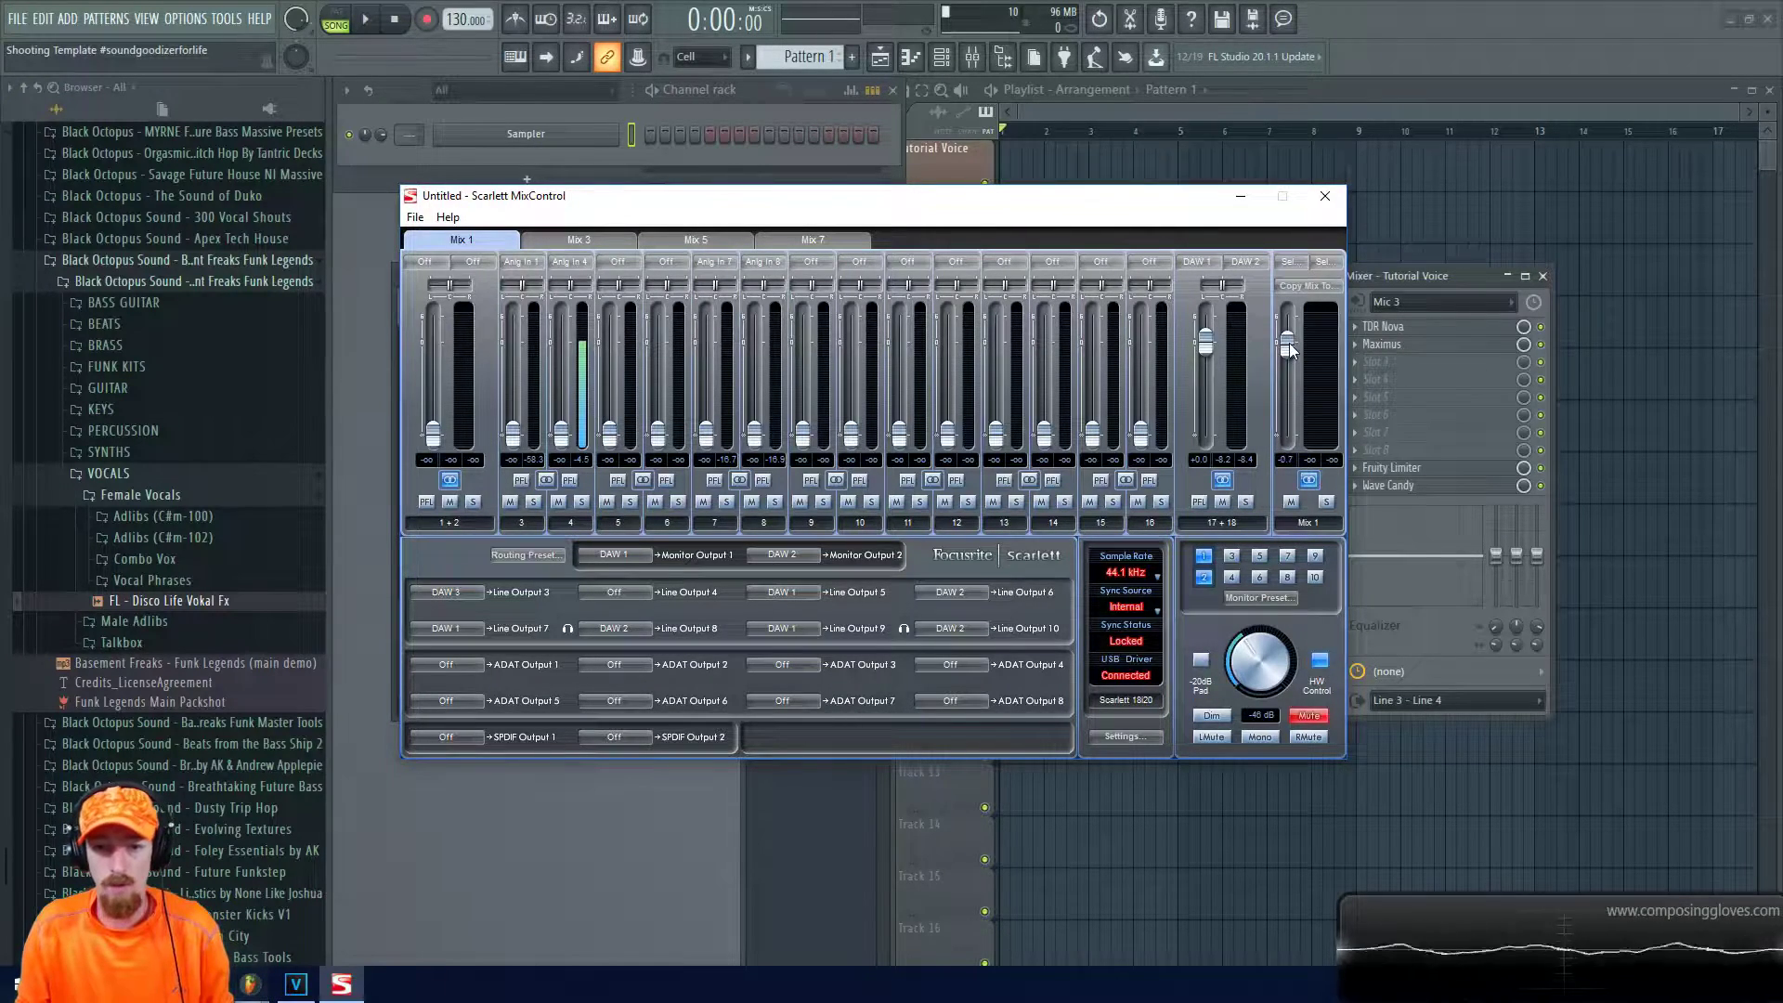
pyautogui.moveTo(561, 433); pyautogui.dragTo(563, 357)
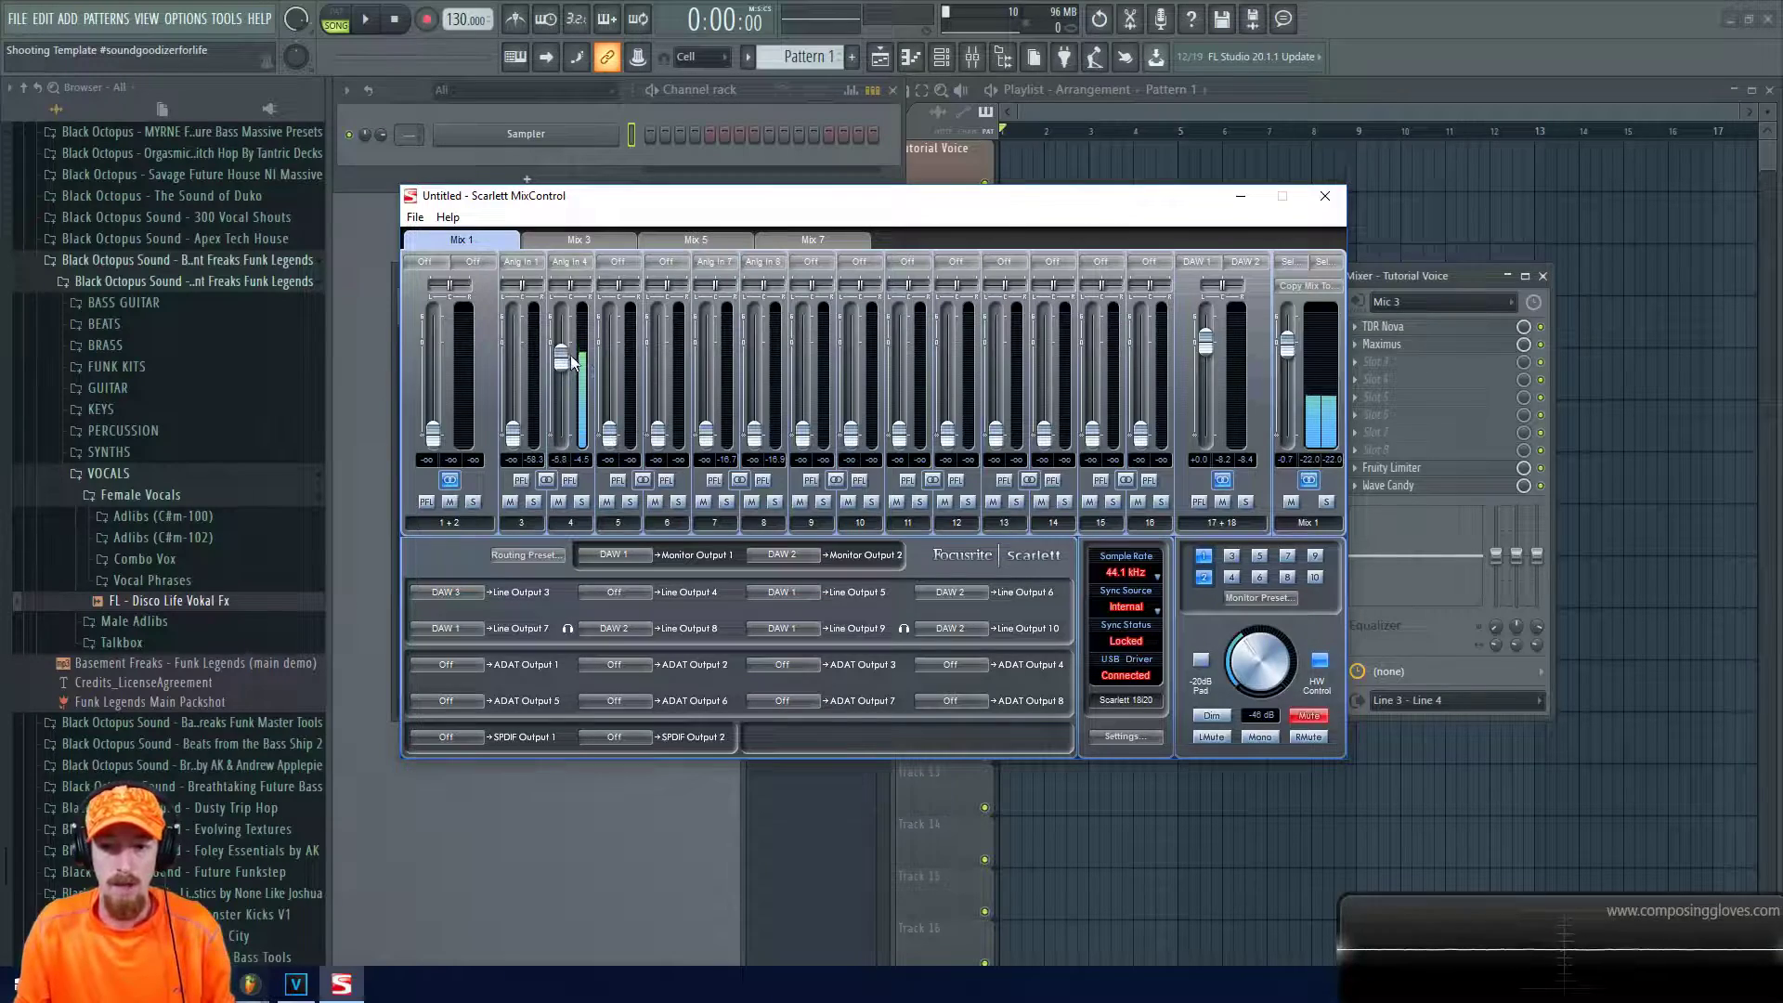
# Check Mix 3 against Mix 1, copy Mix 1 to Mix 3 (stereo), and return to Mix 1
pyautogui.click(587, 241)
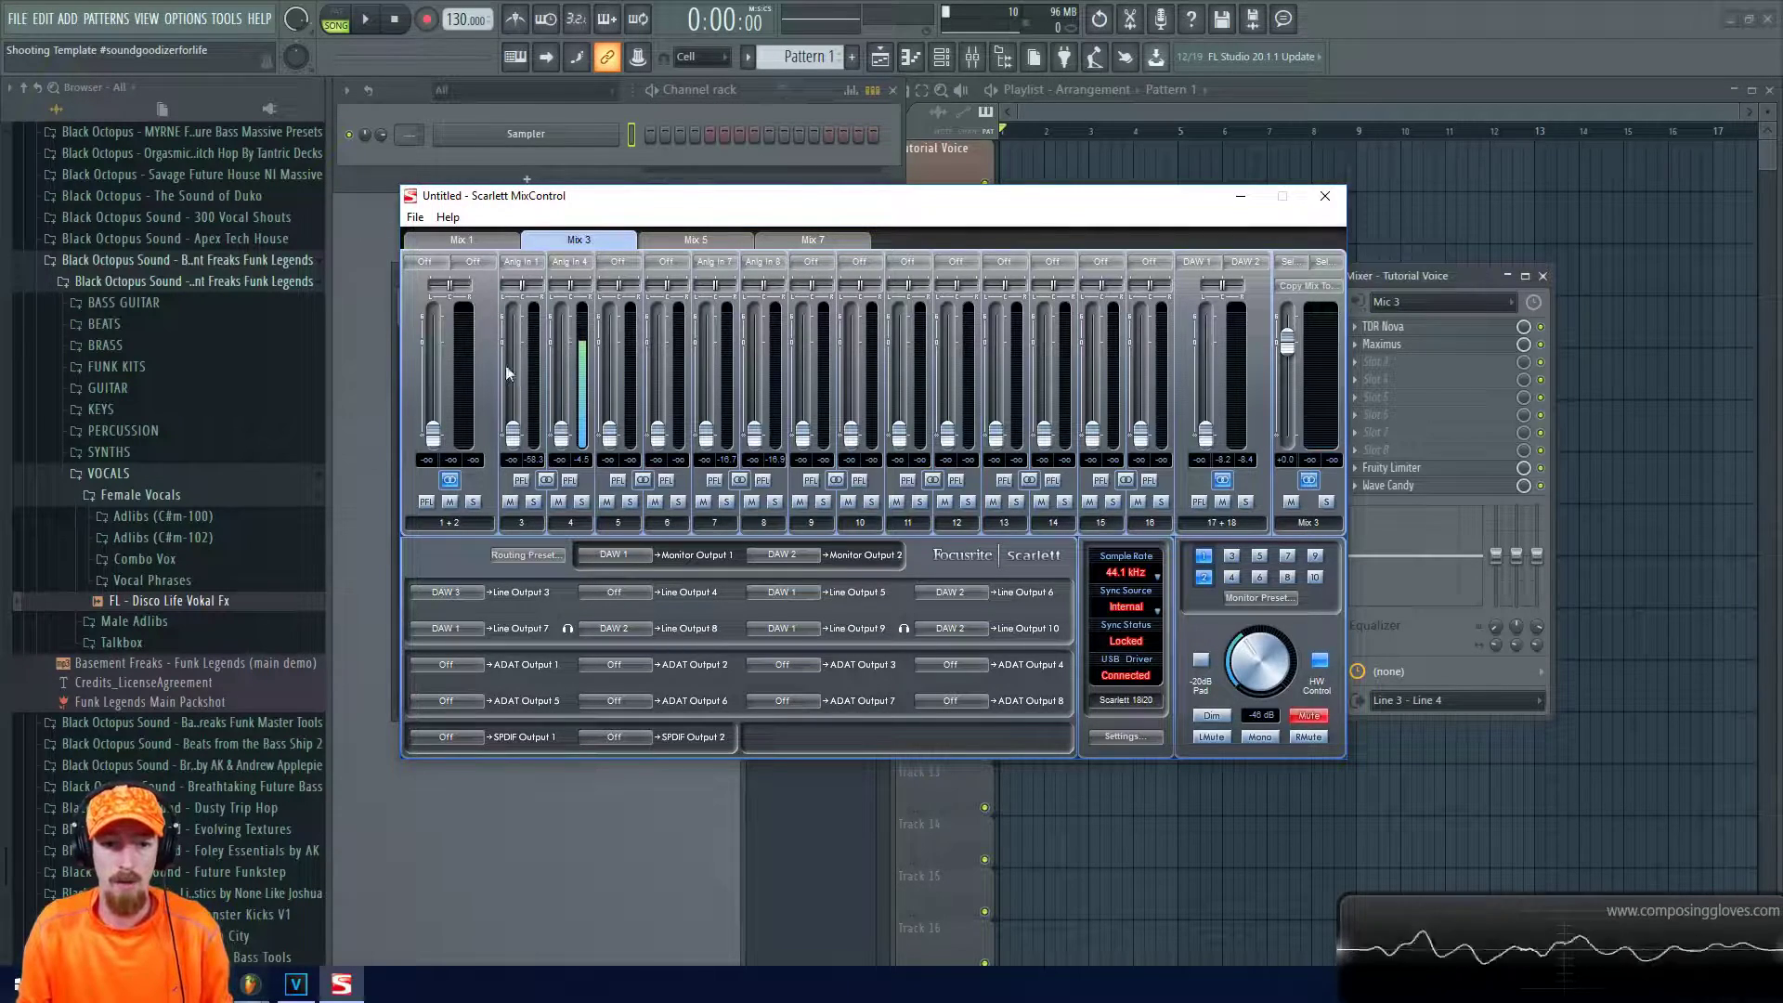
pyautogui.click(468, 239)
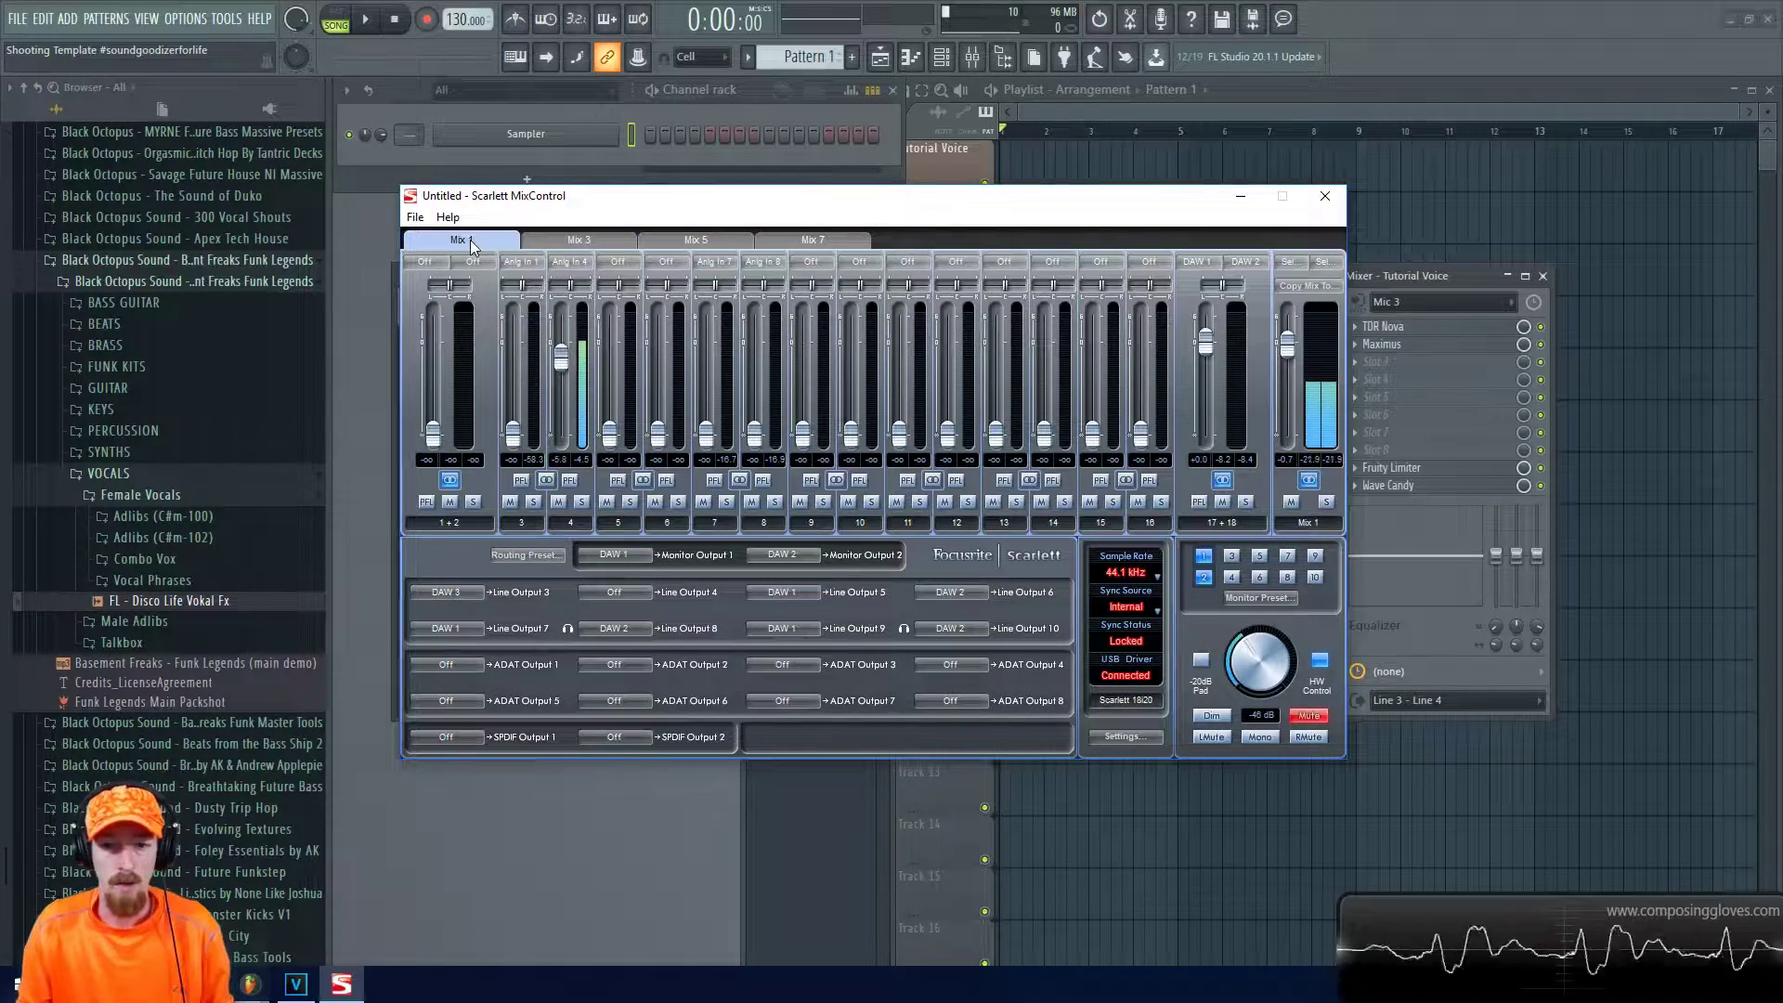
pyautogui.click(1314, 286)
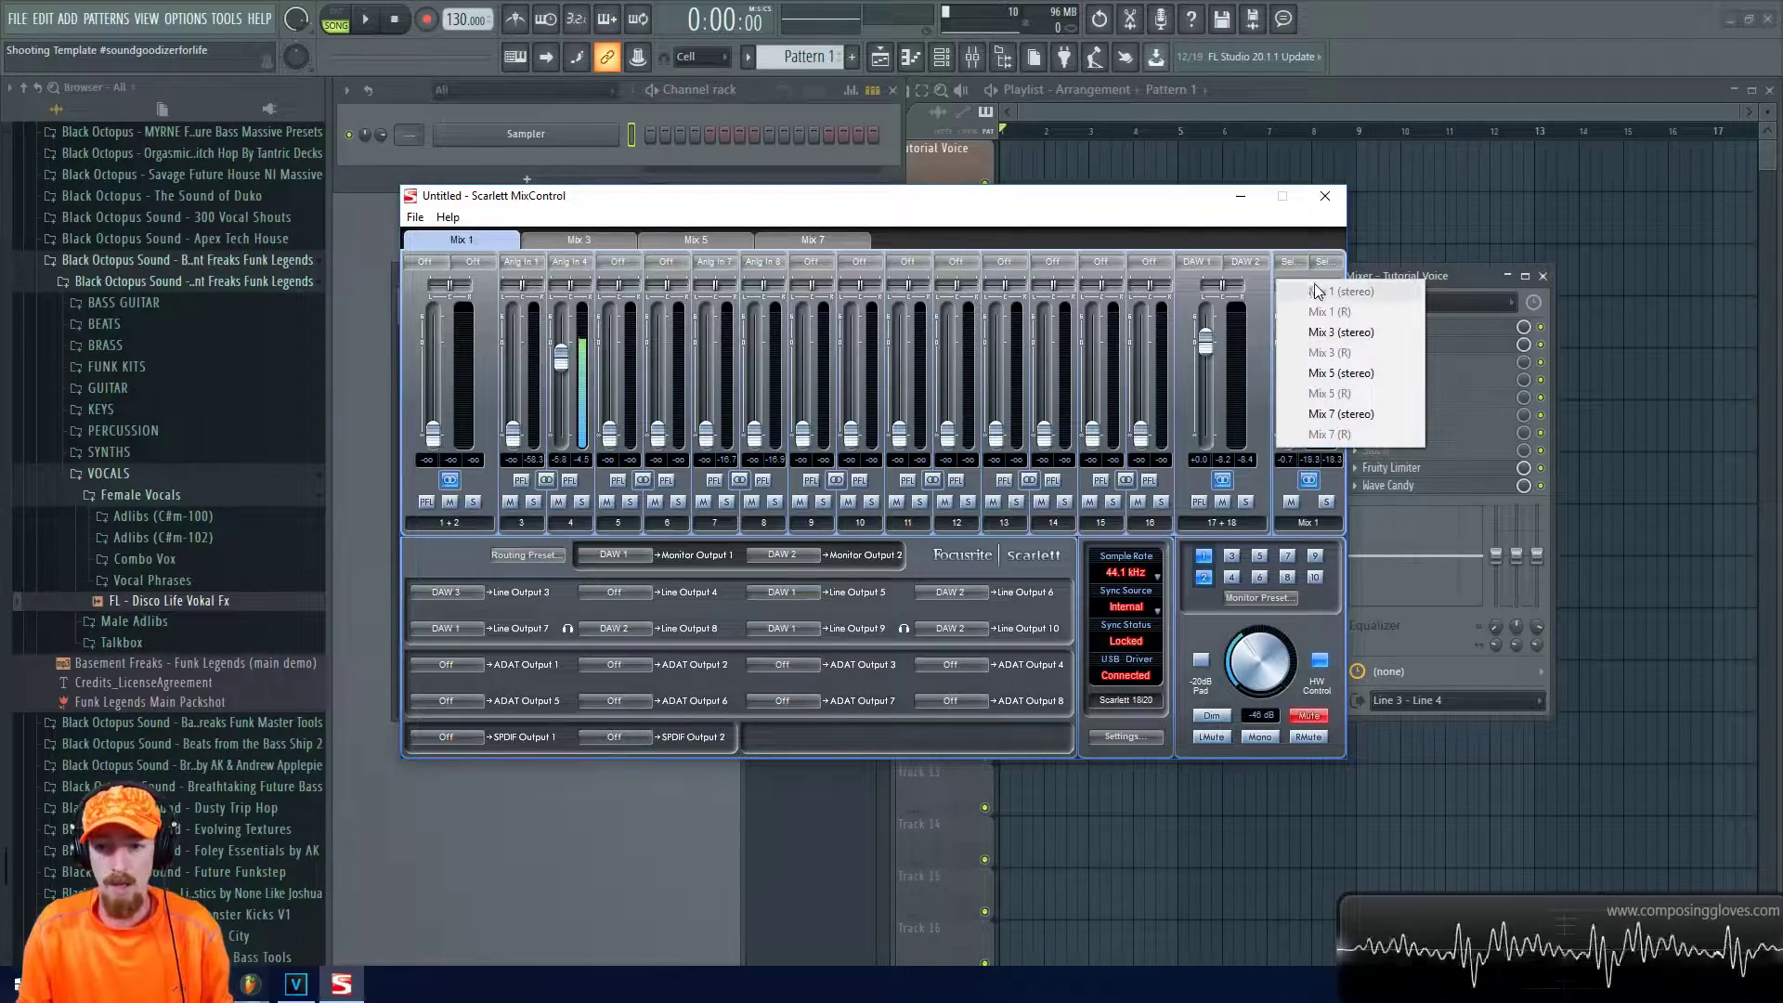
pyautogui.click(1376, 334)
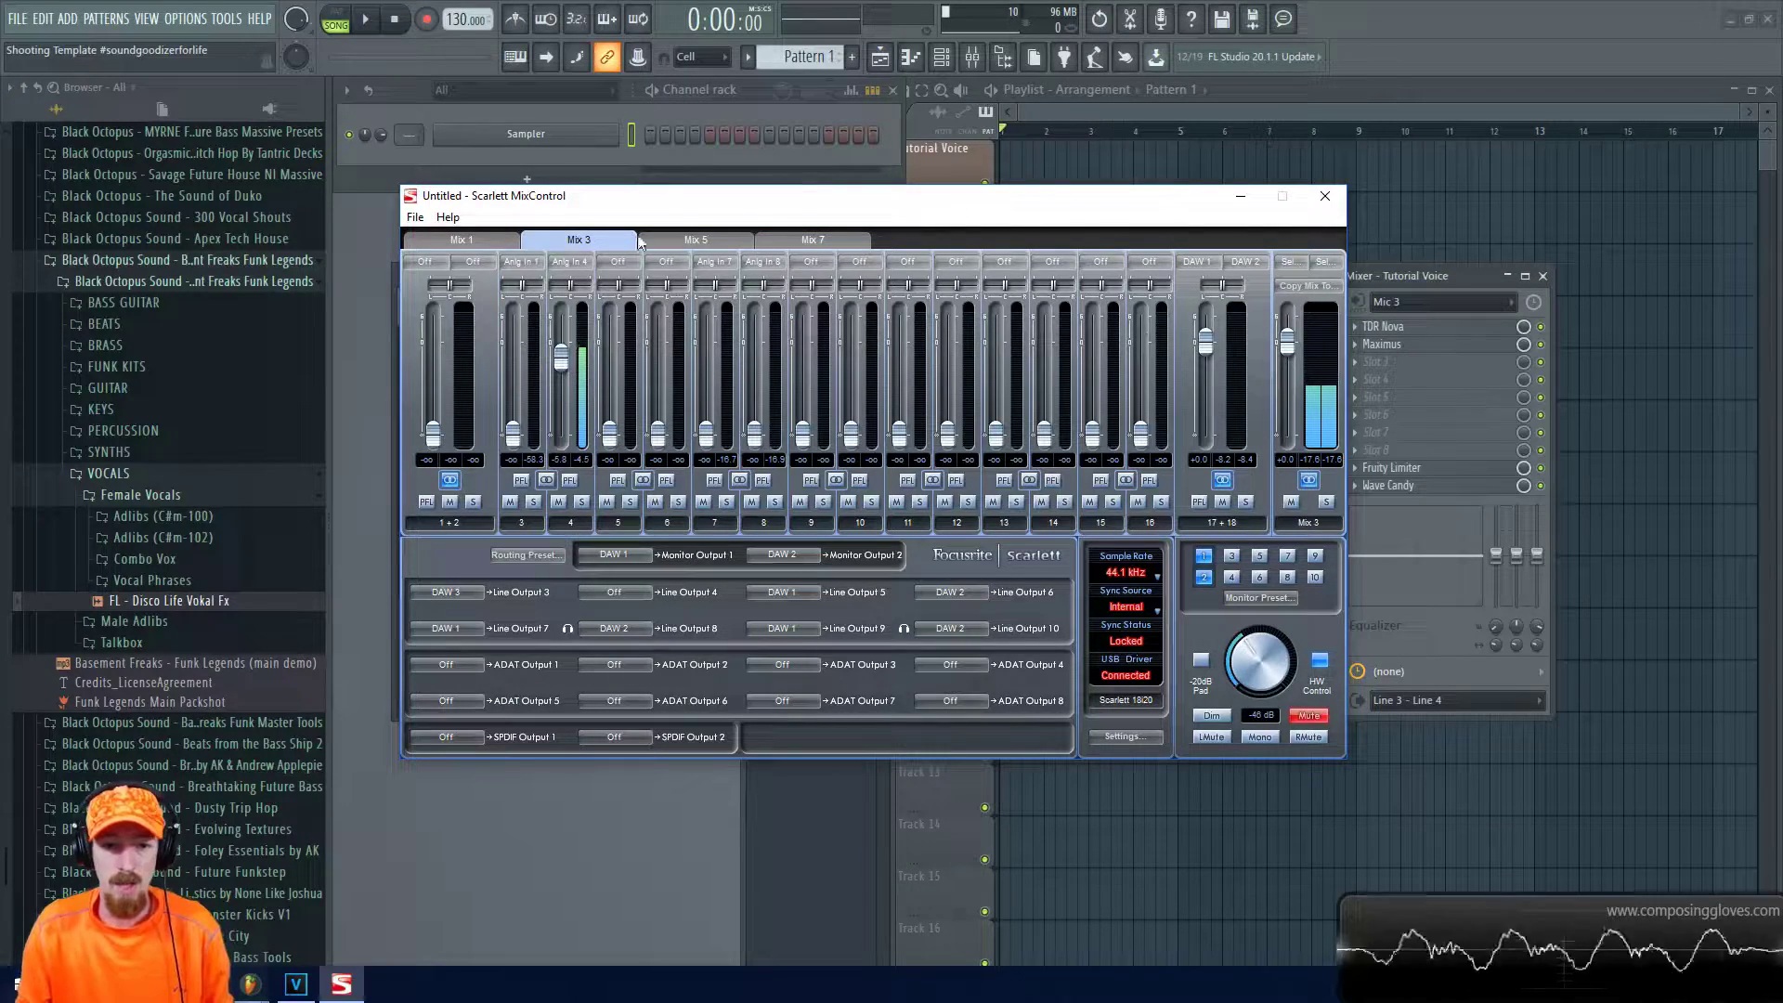
pyautogui.click(461, 239)
# View Mix 1's output choices without changing them, and lower channel 4's fader to minimum in both Mix 1 and Mix 3
pyautogui.click(1290, 261)
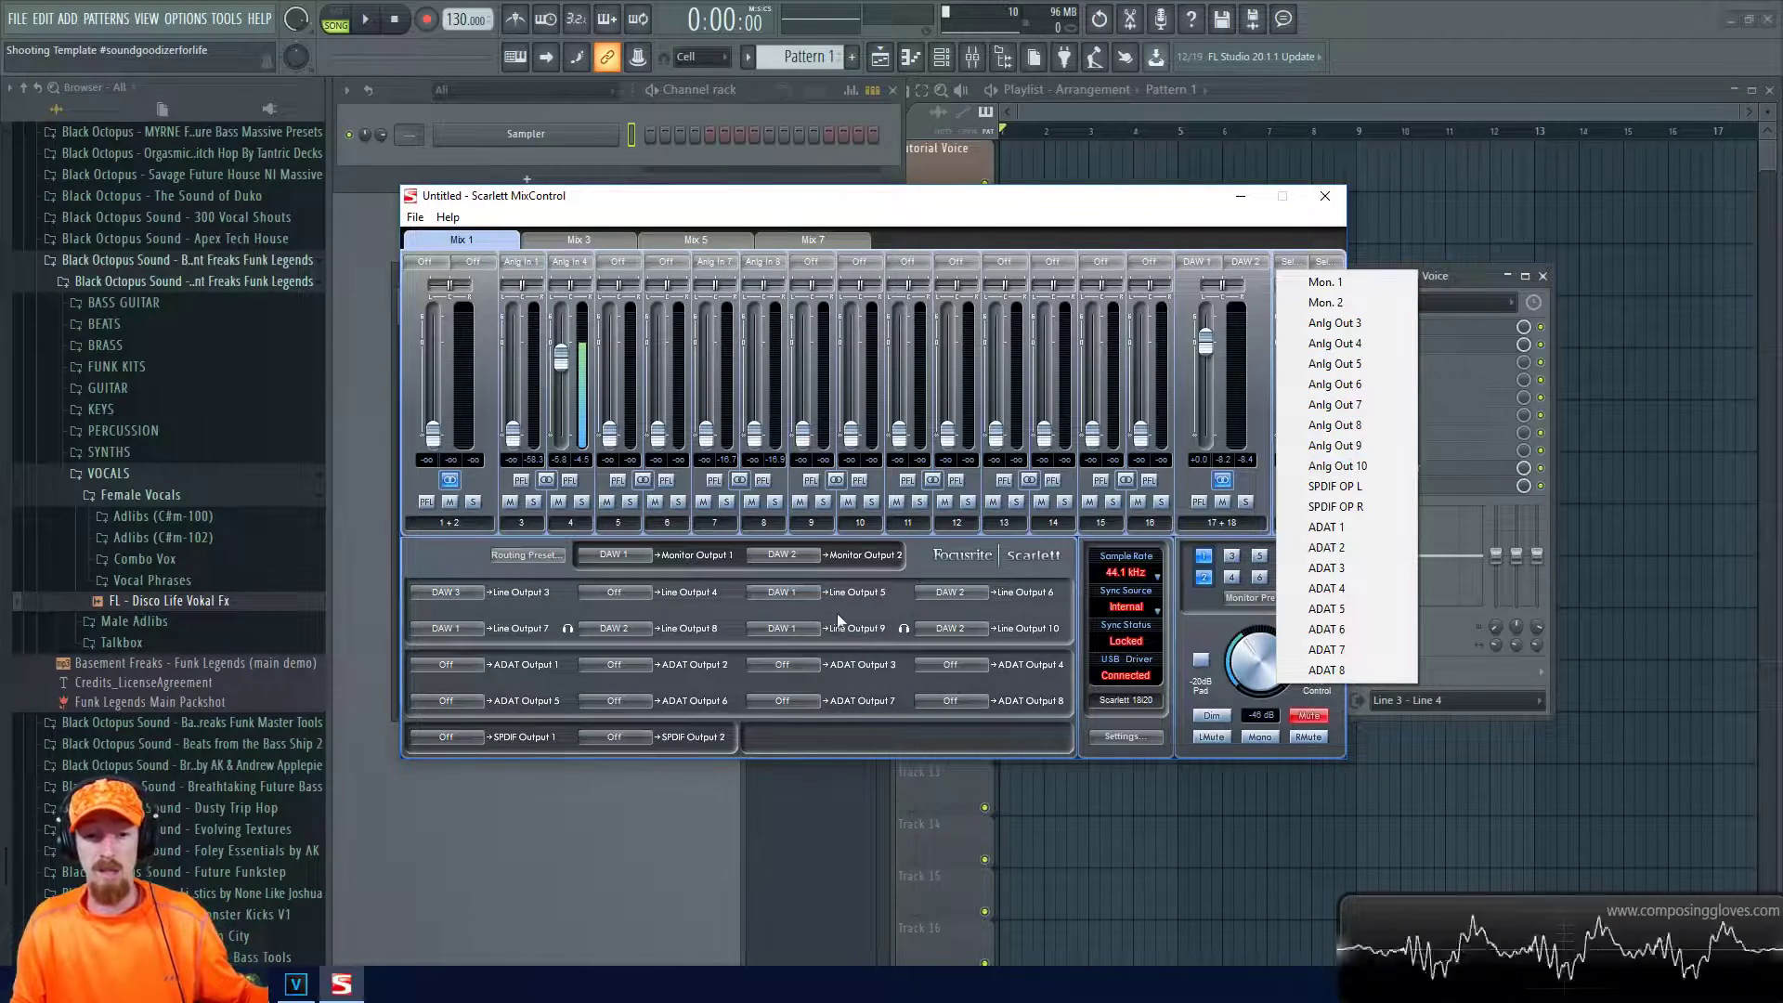
pyautogui.click(1347, 302)
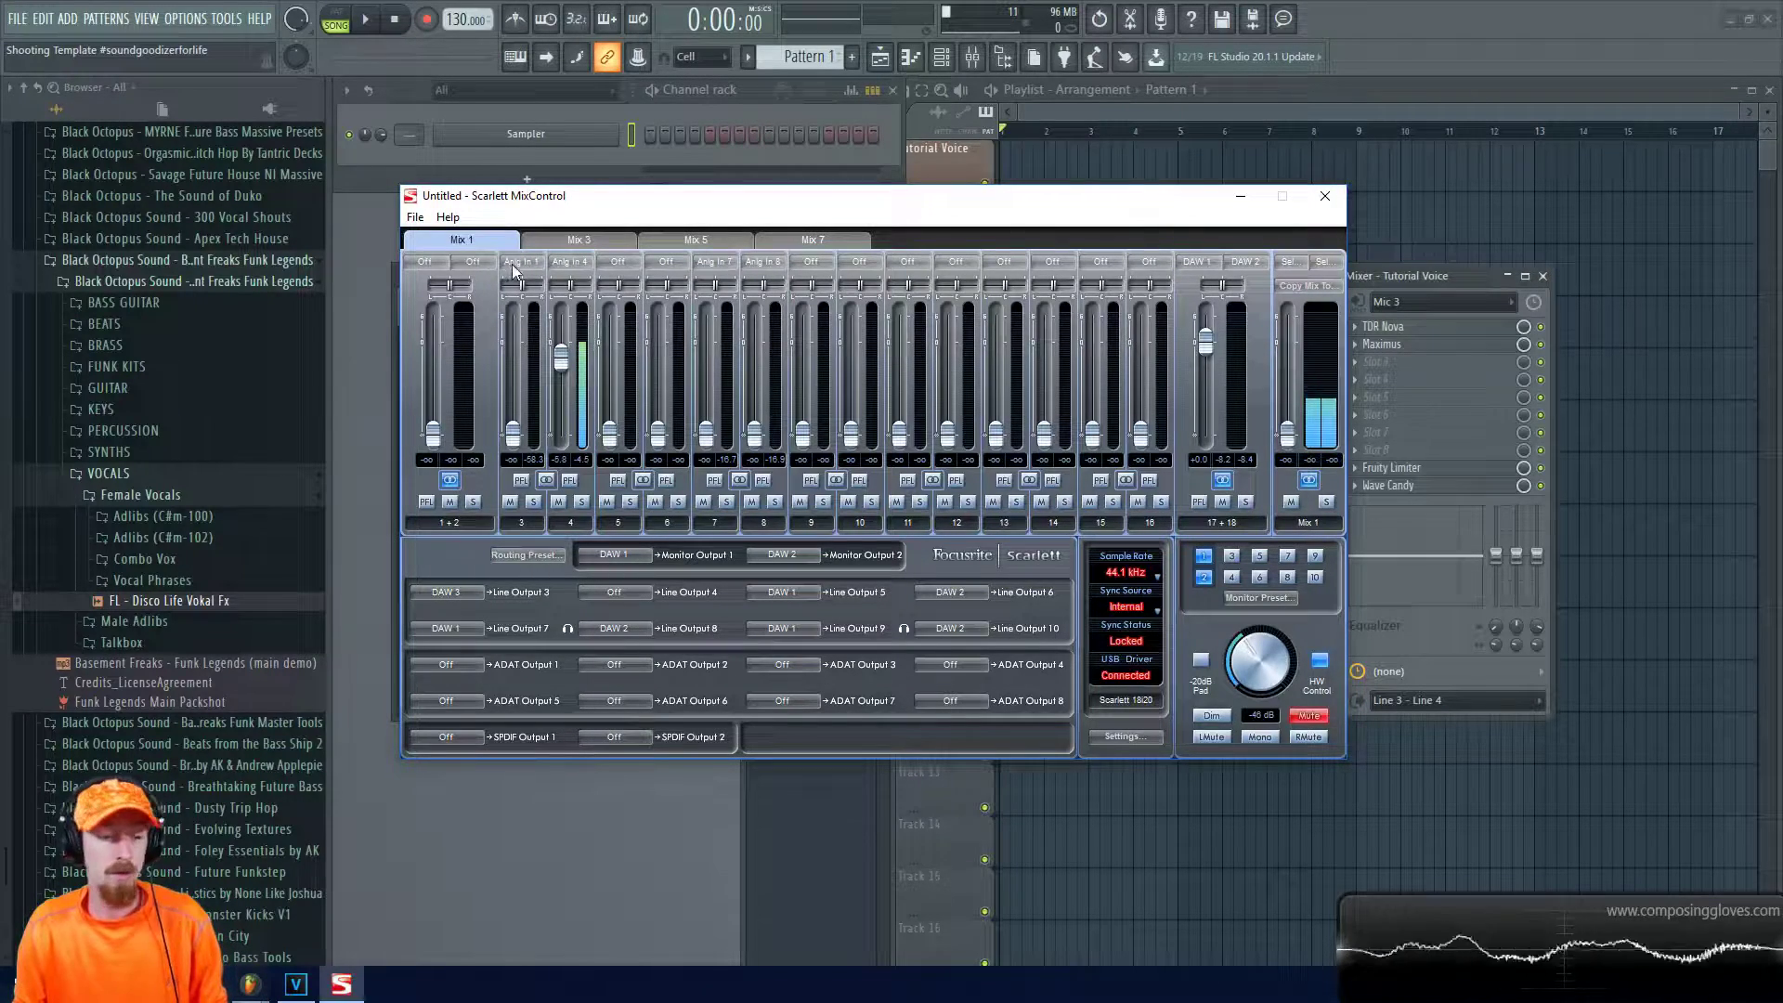
pyautogui.moveTo(564, 379); pyautogui.dragTo(569, 479)
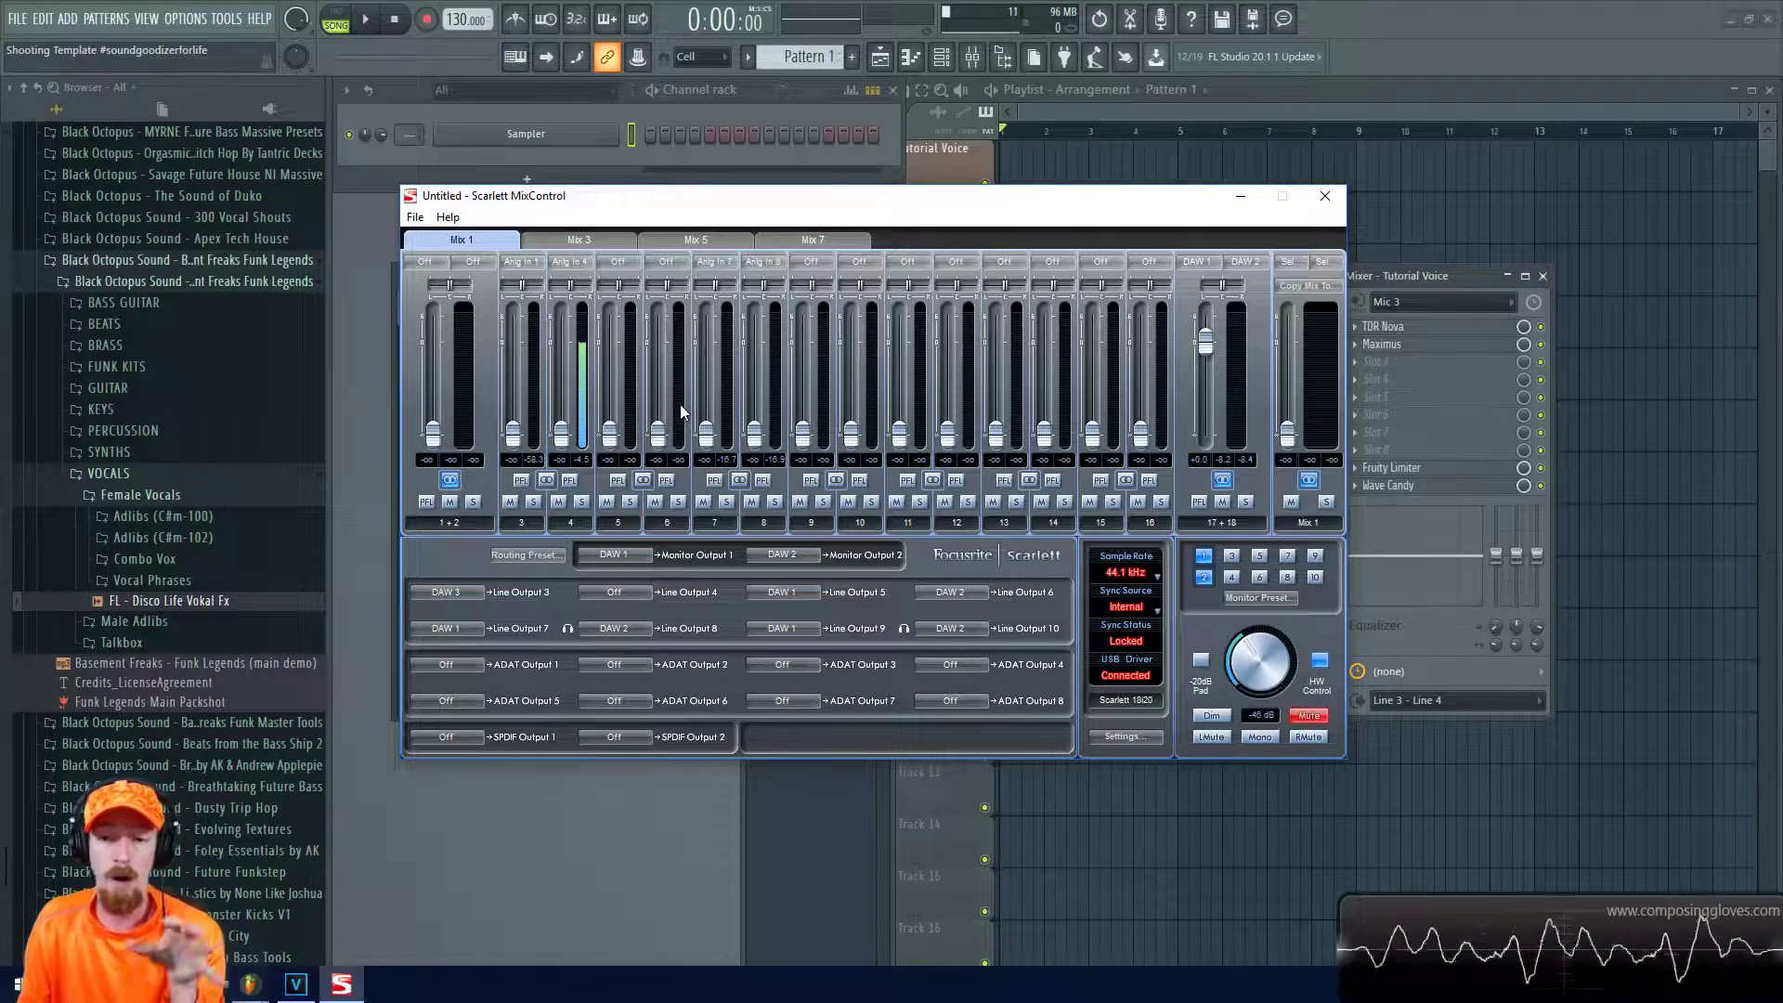
pyautogui.click(561, 241)
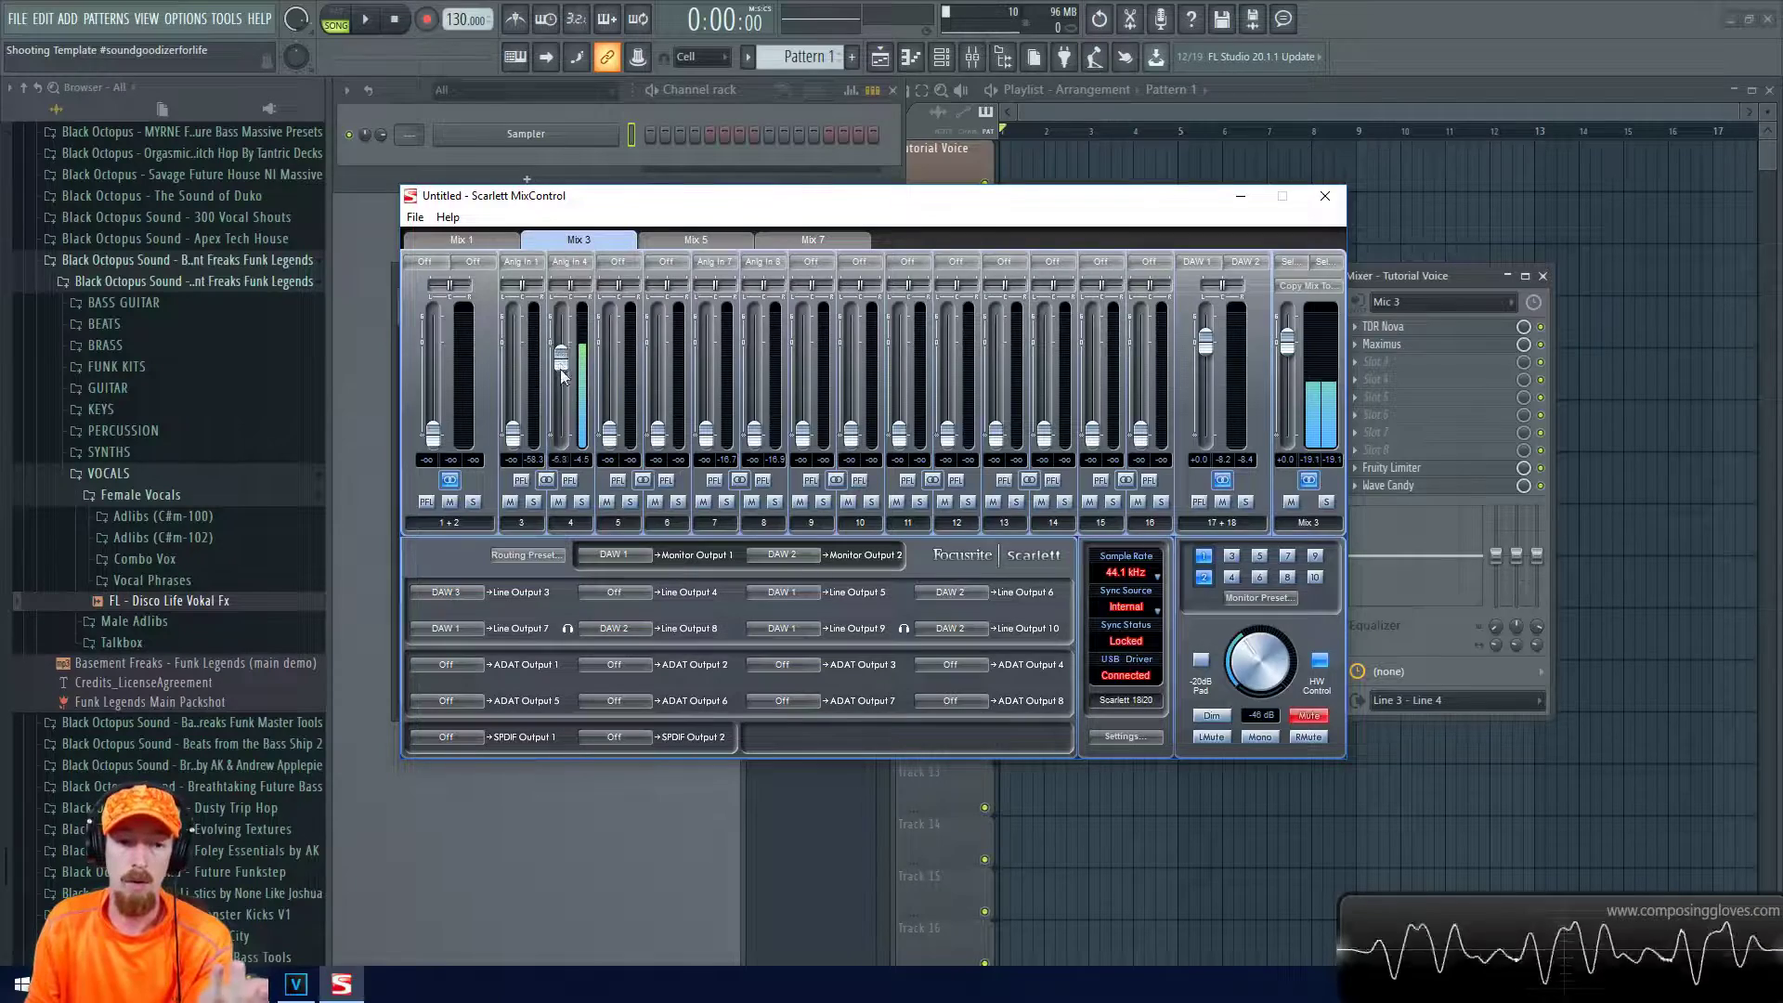
pyautogui.moveTo(561, 357); pyautogui.dragTo(568, 492)
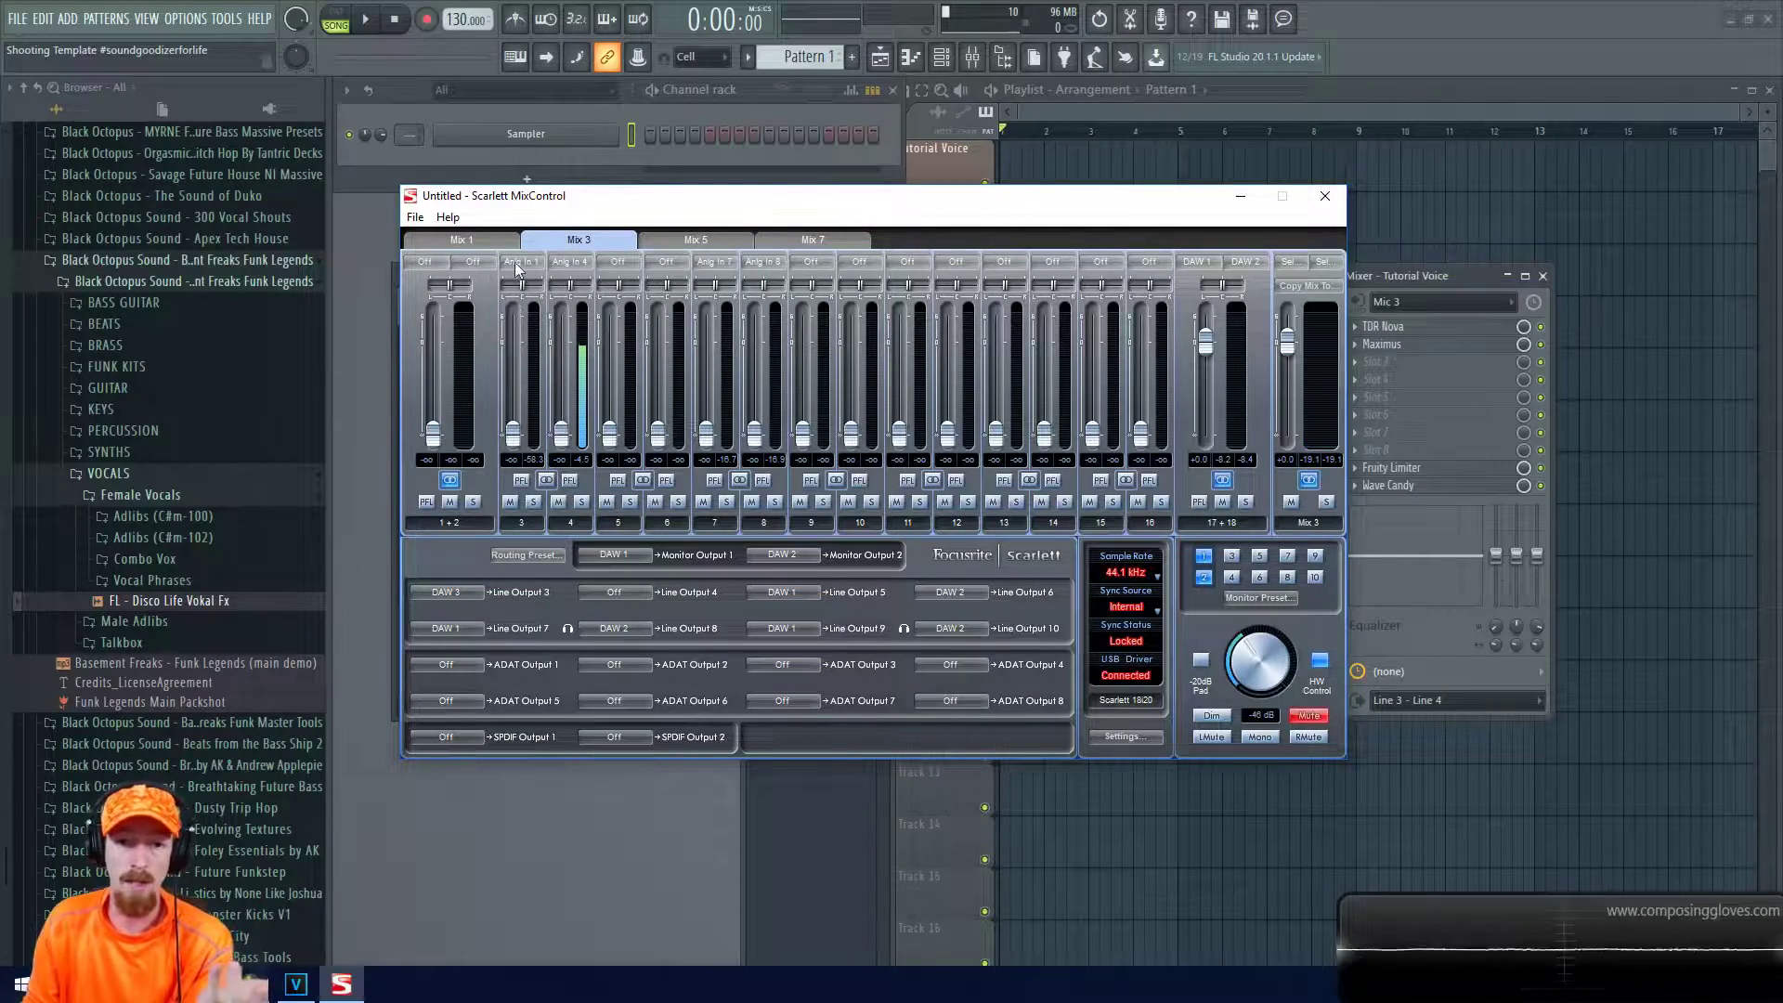
# Look at the FL Studio mixer, return to Scarlett MixControl, and view Mix 3's output choices without changing the routing
pyautogui.click(1460, 282)
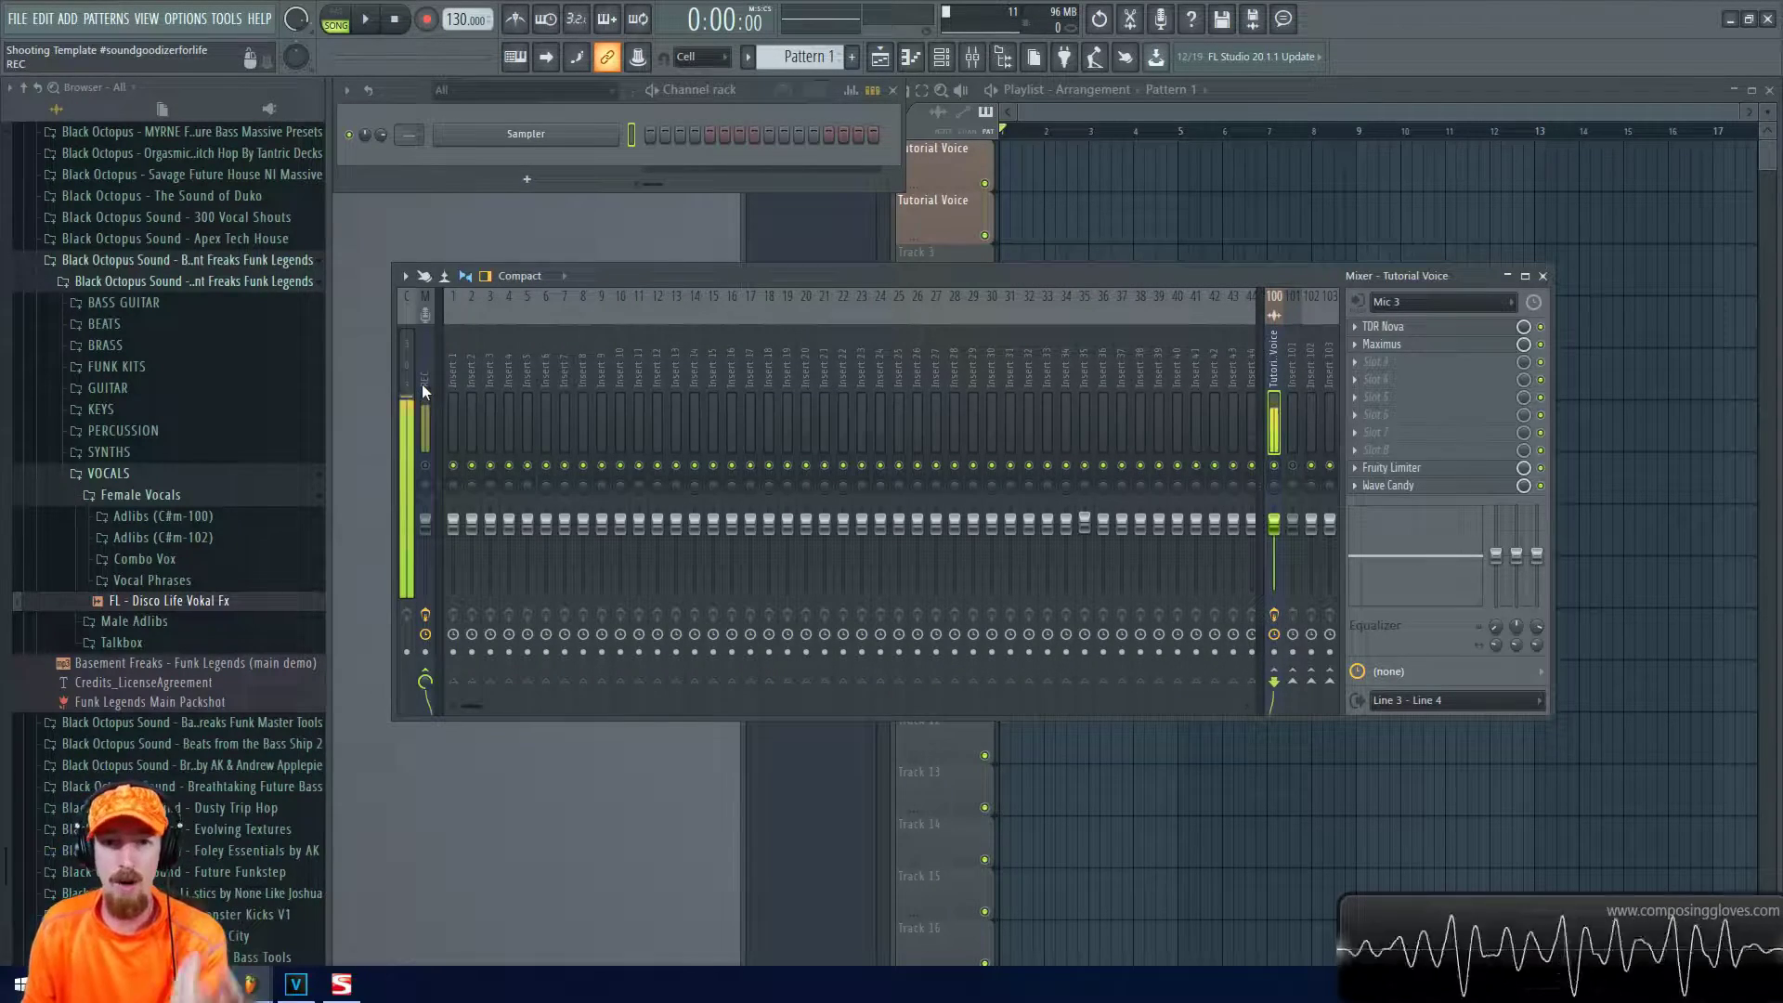
pyautogui.click(341, 984)
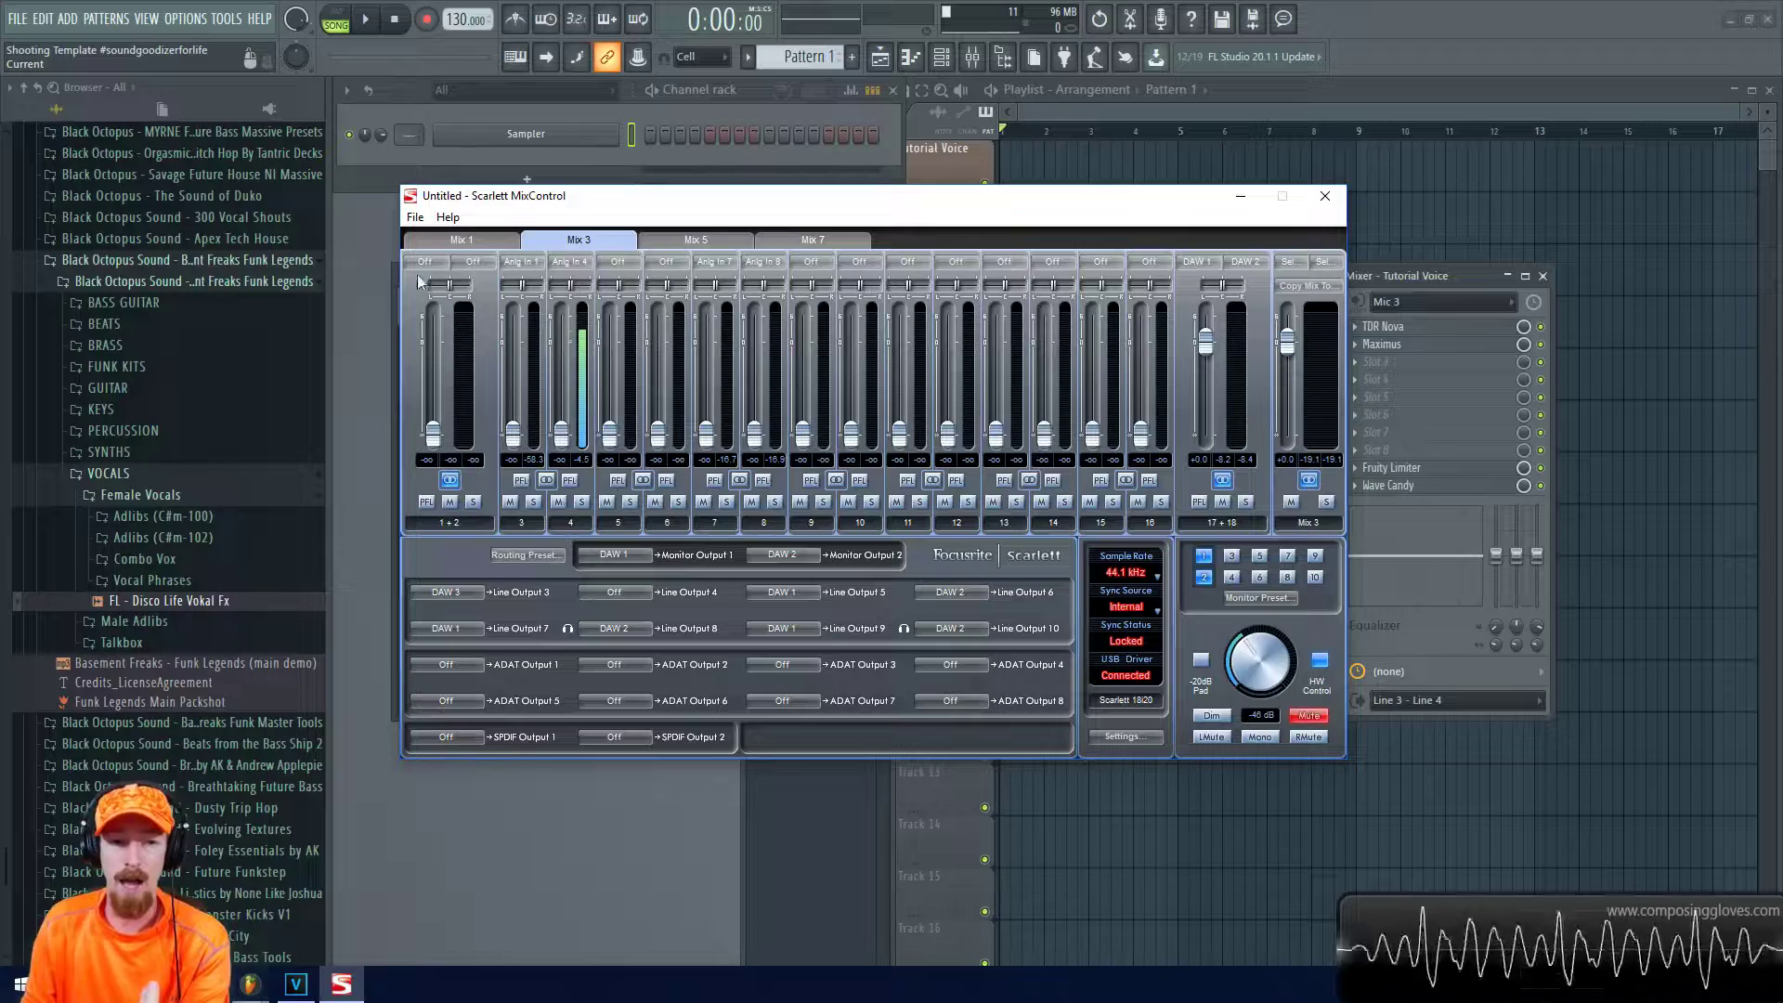
pyautogui.click(1301, 264)
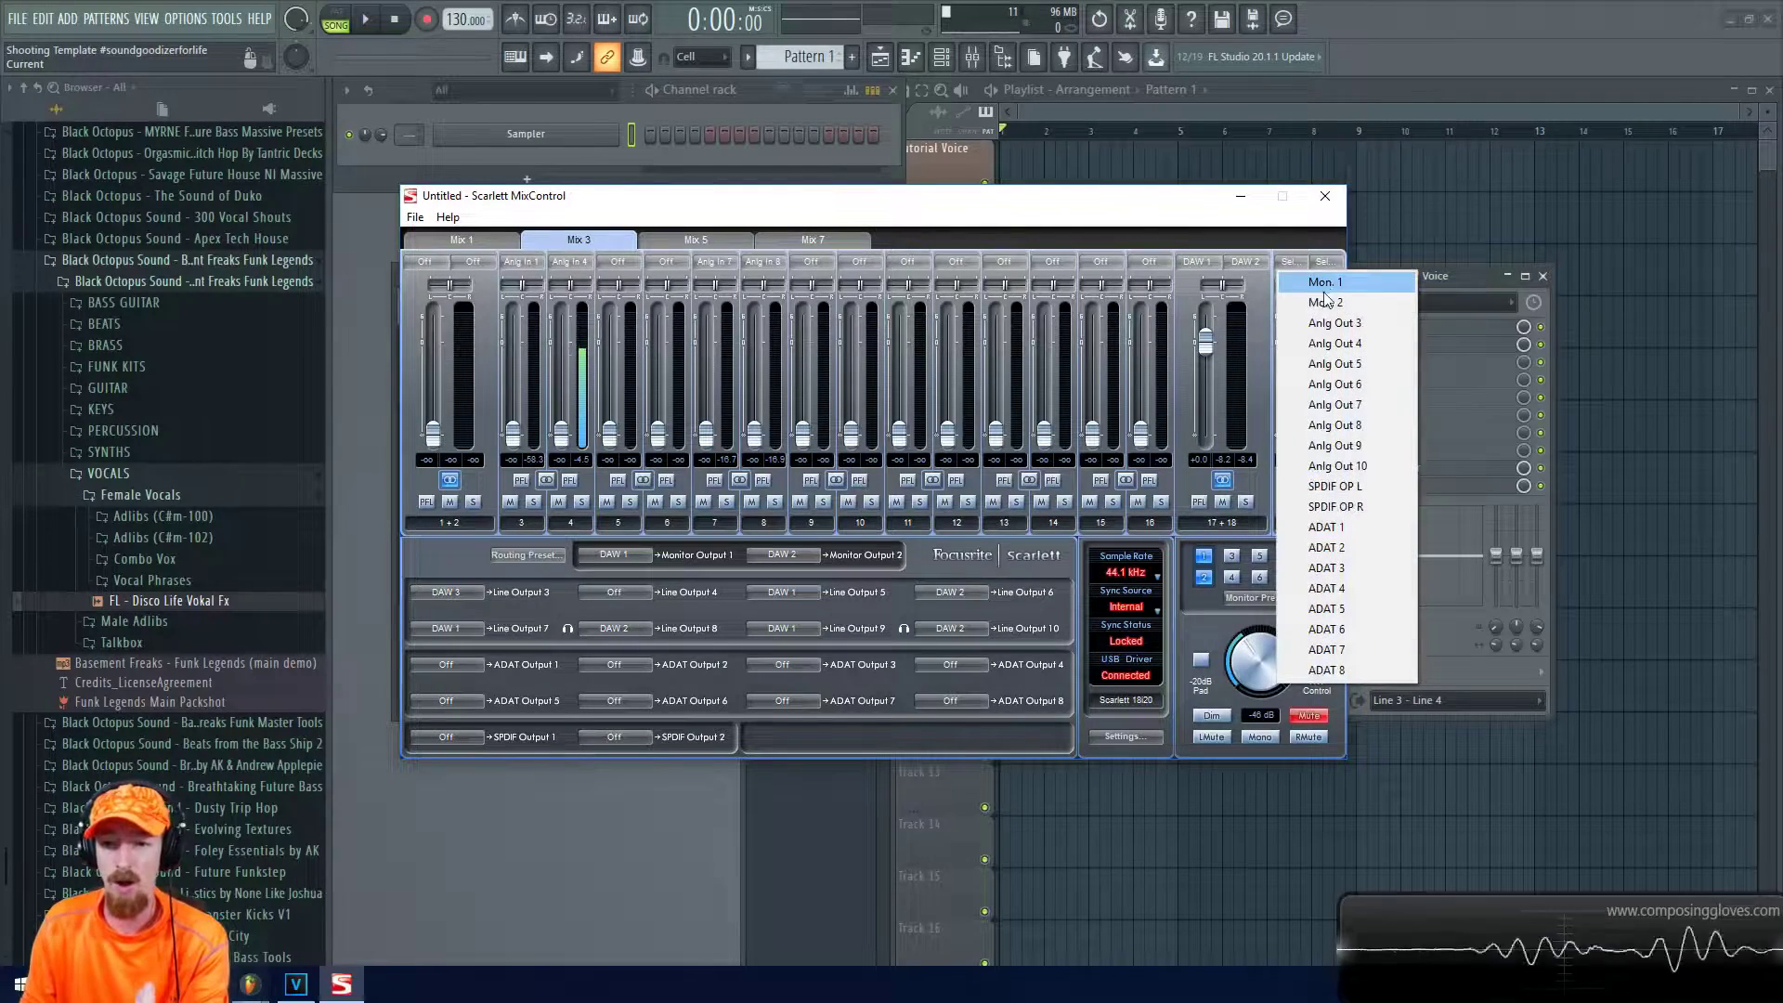
pyautogui.click(1309, 282)
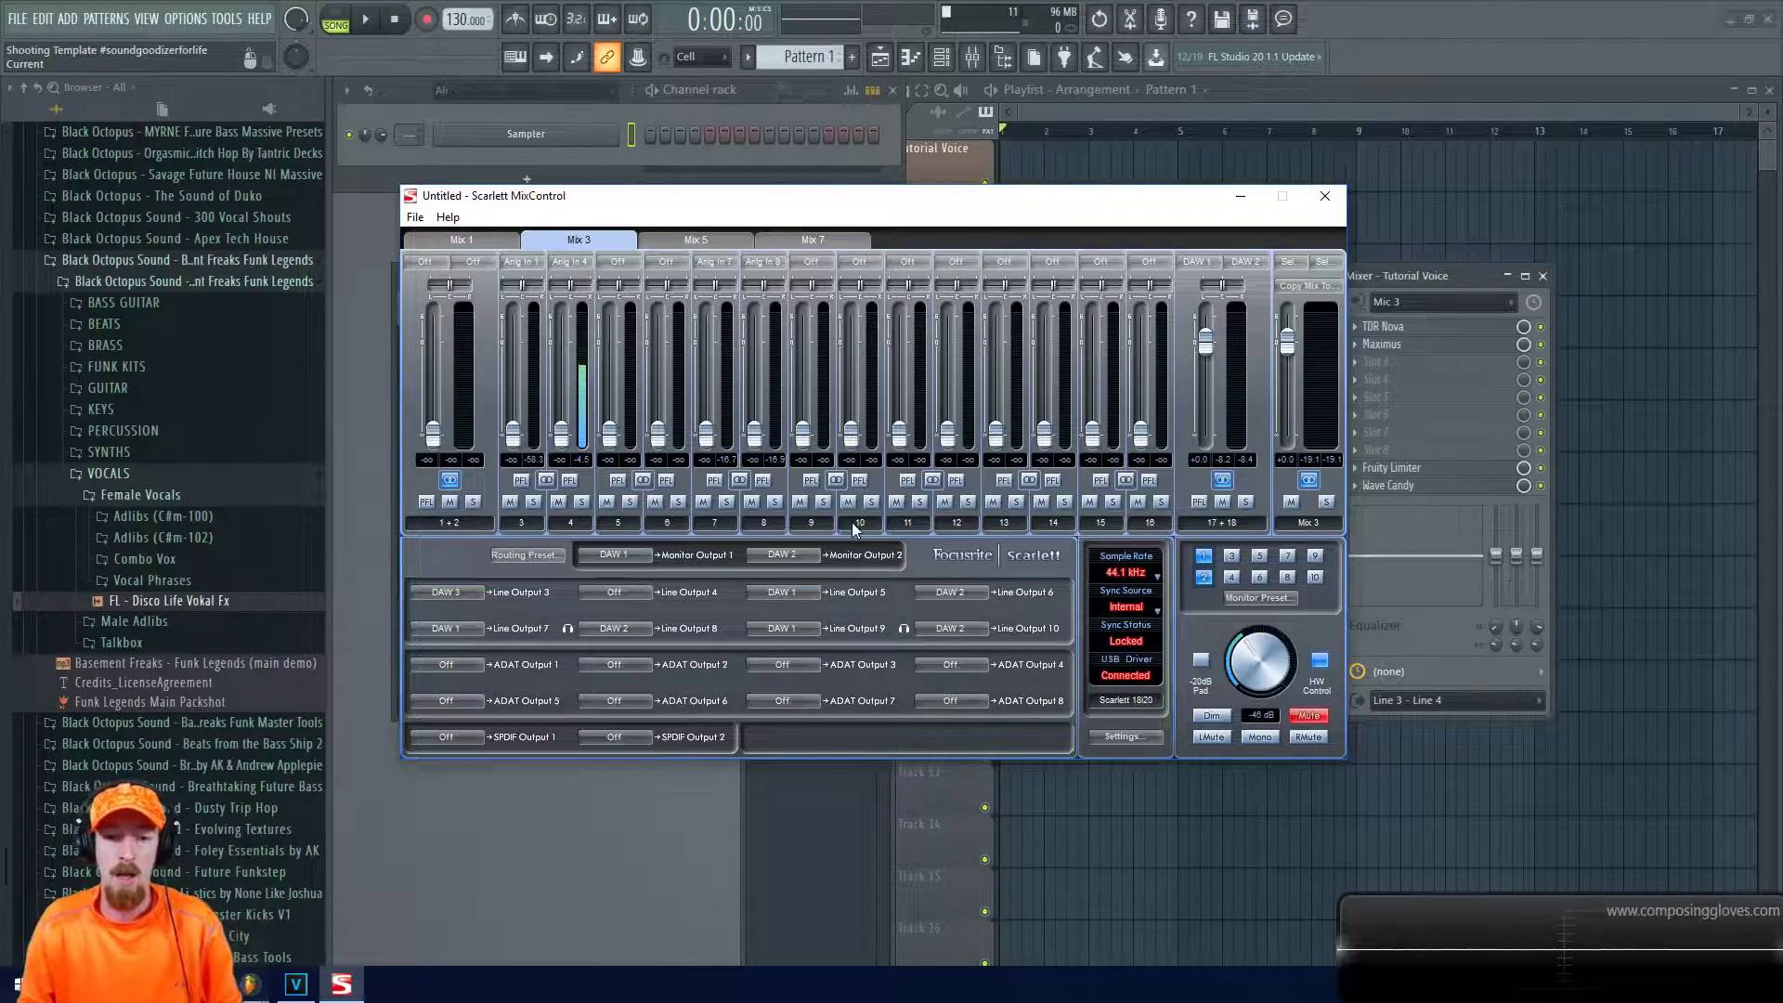
pyautogui.click(1446, 271)
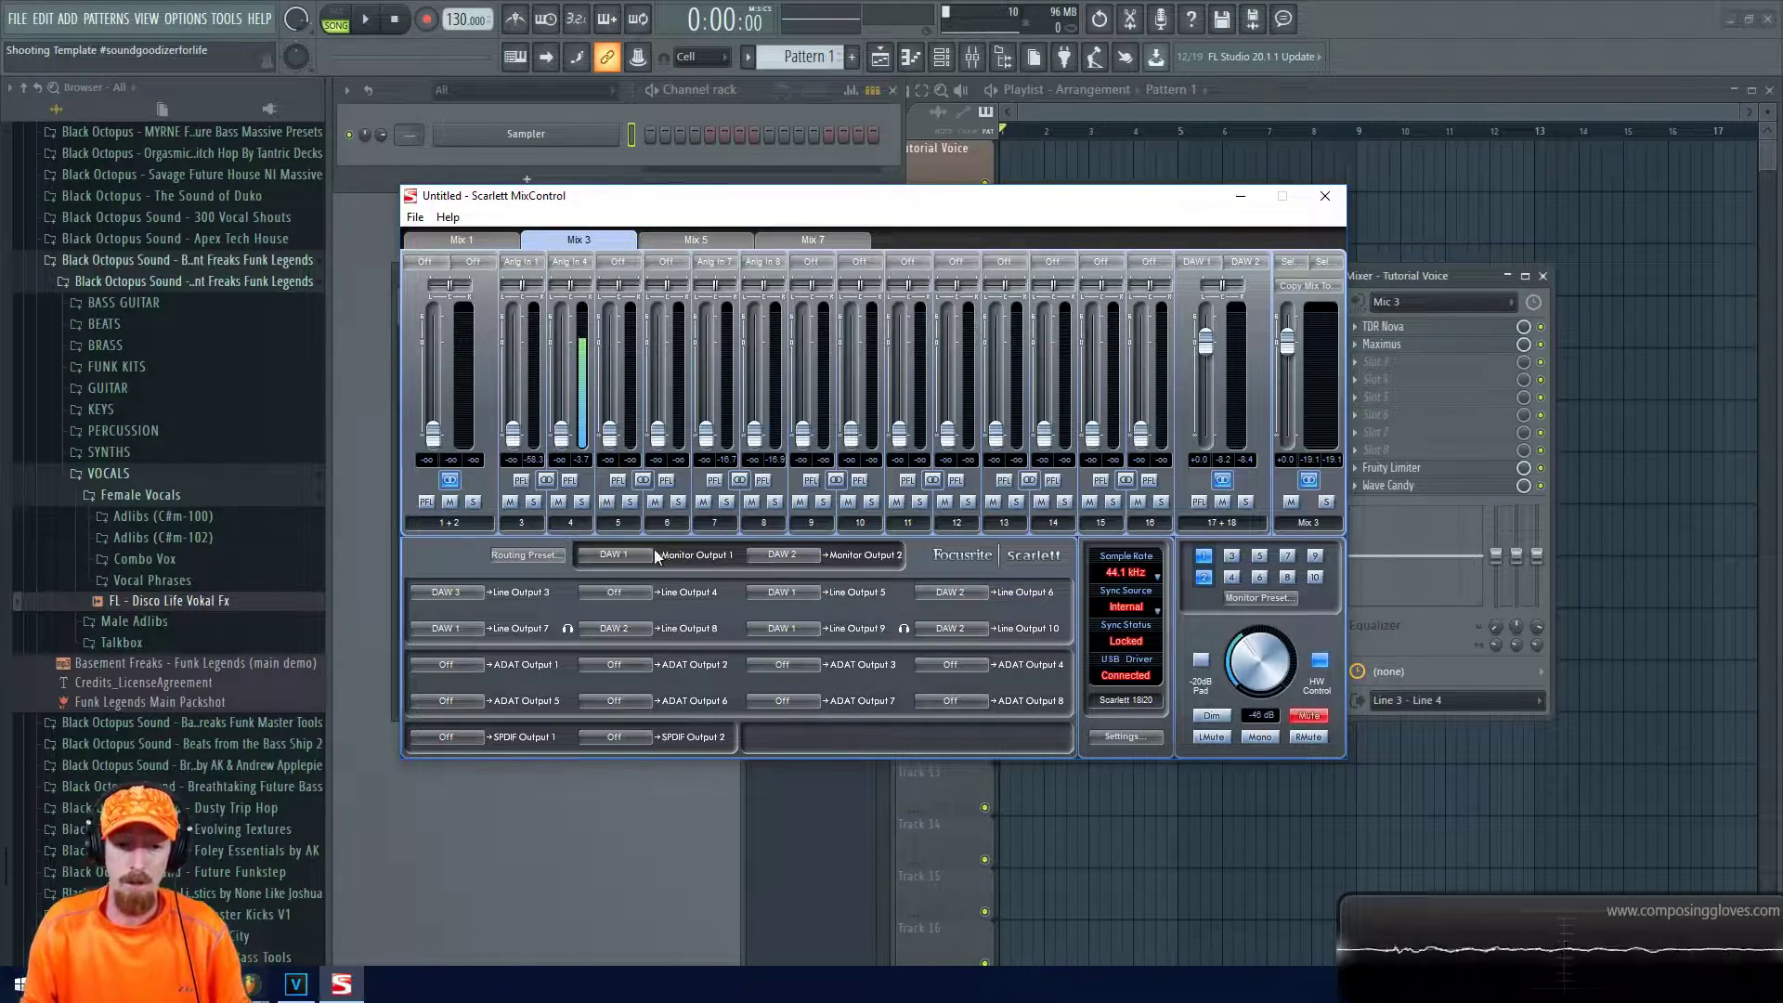
# Switch to the FL Studio mixer, check the output routing of the master and Insert 6 tracks, and return to Scarlett MixControl
pyautogui.click(1462, 276)
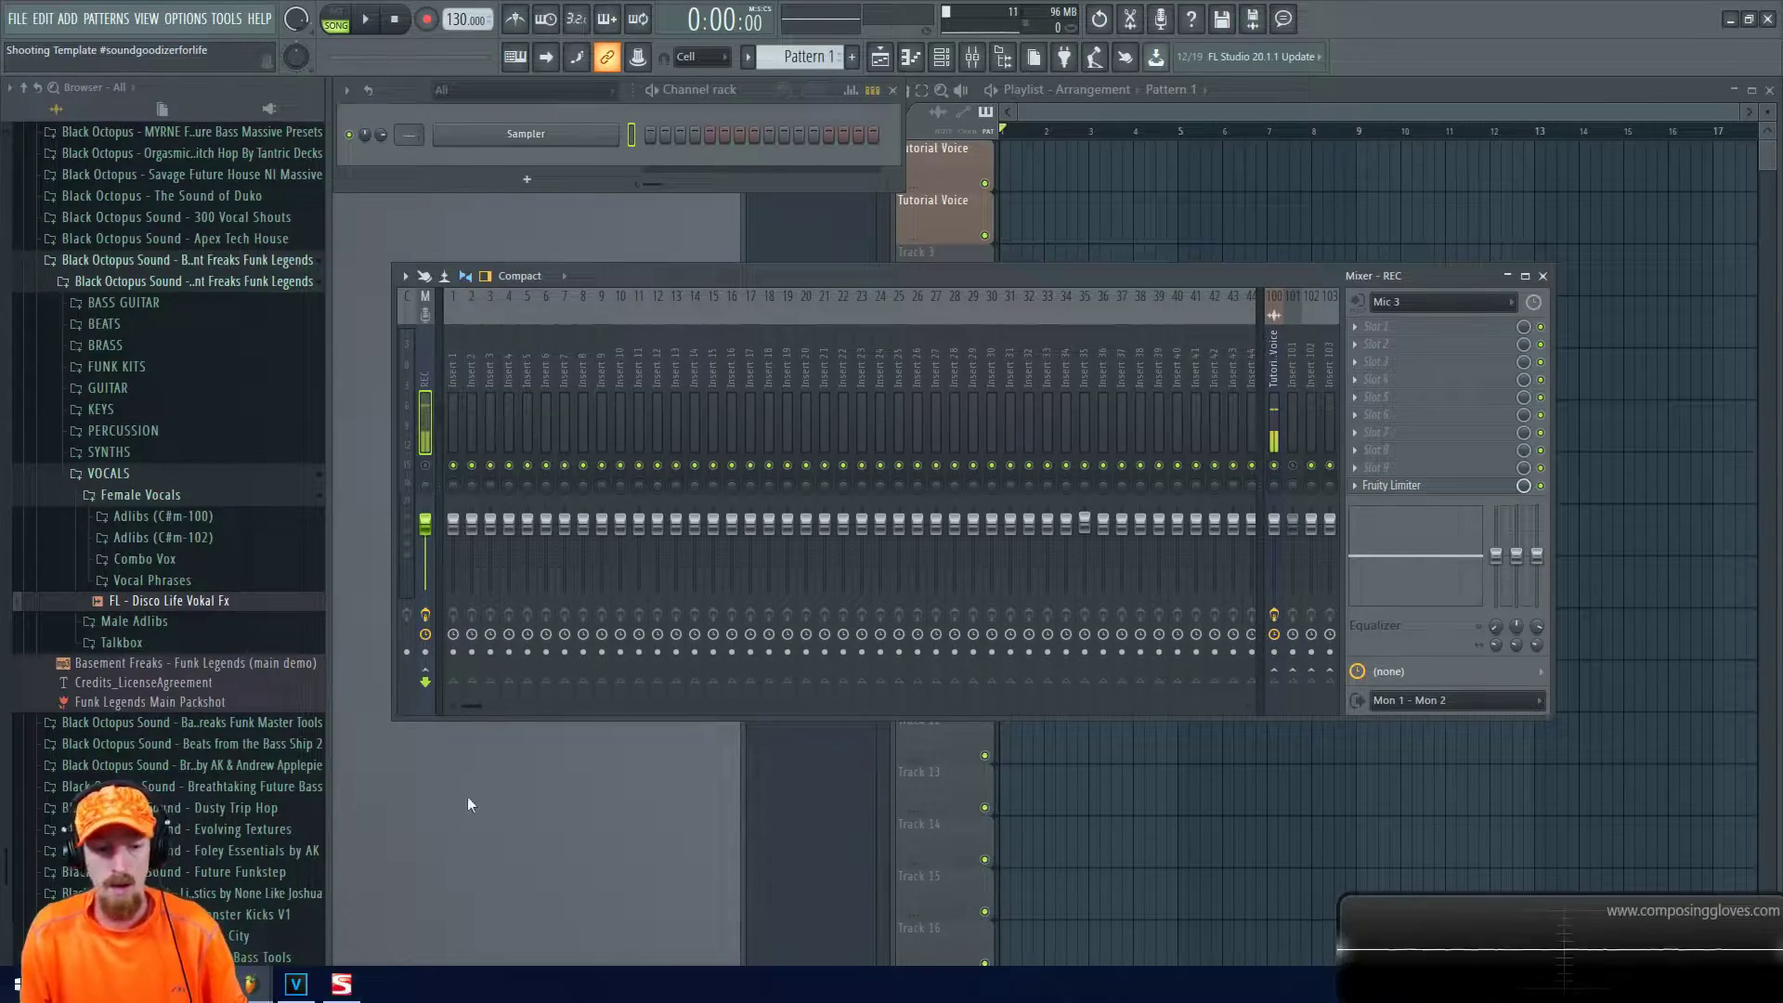
pyautogui.click(341, 984)
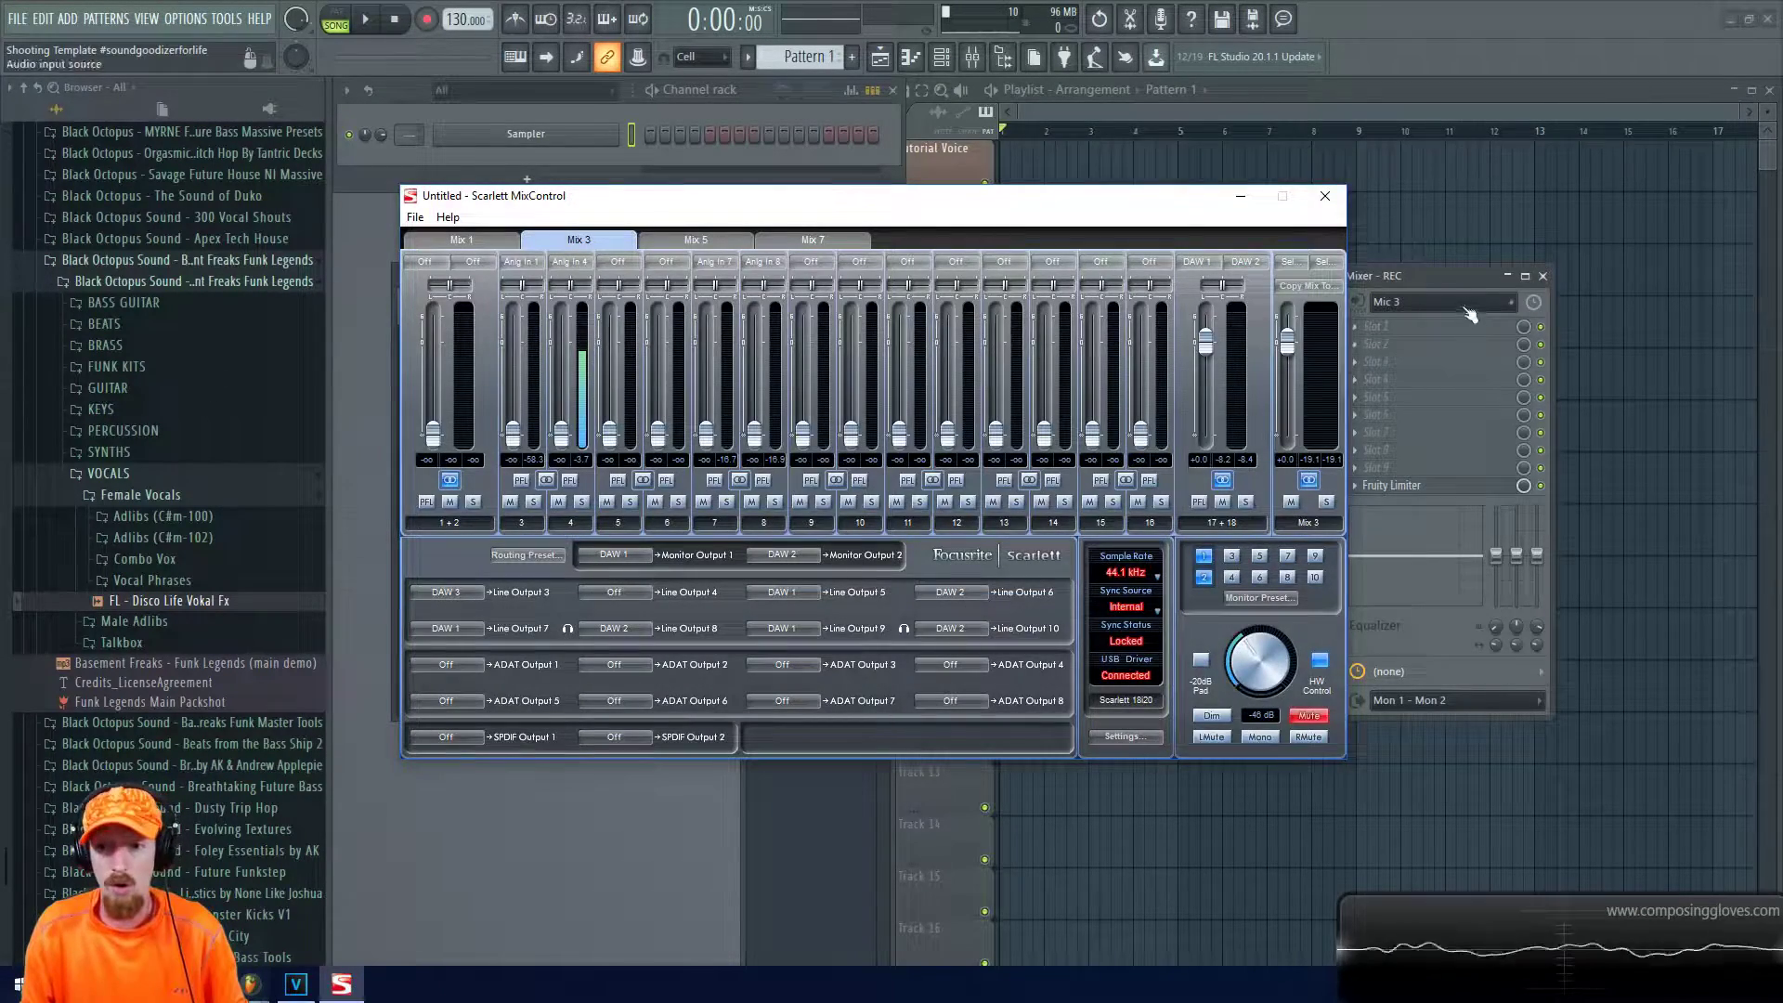
pyautogui.click(1457, 276)
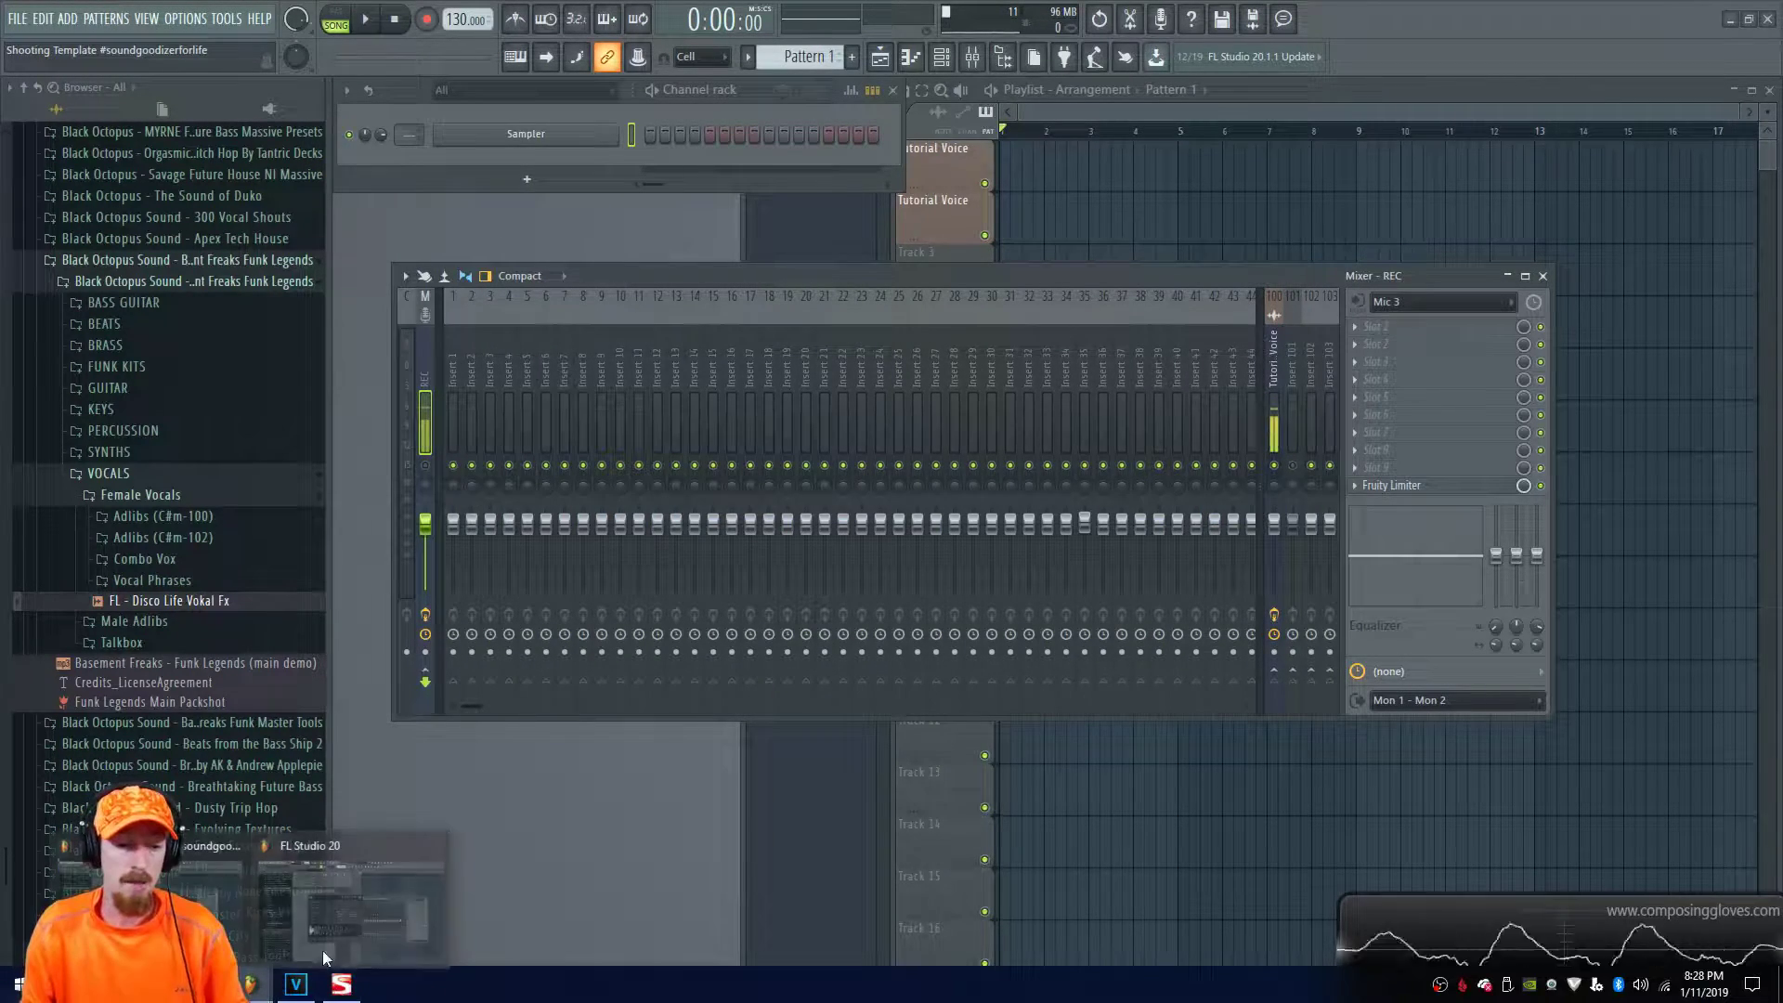
pyautogui.click(548, 381)
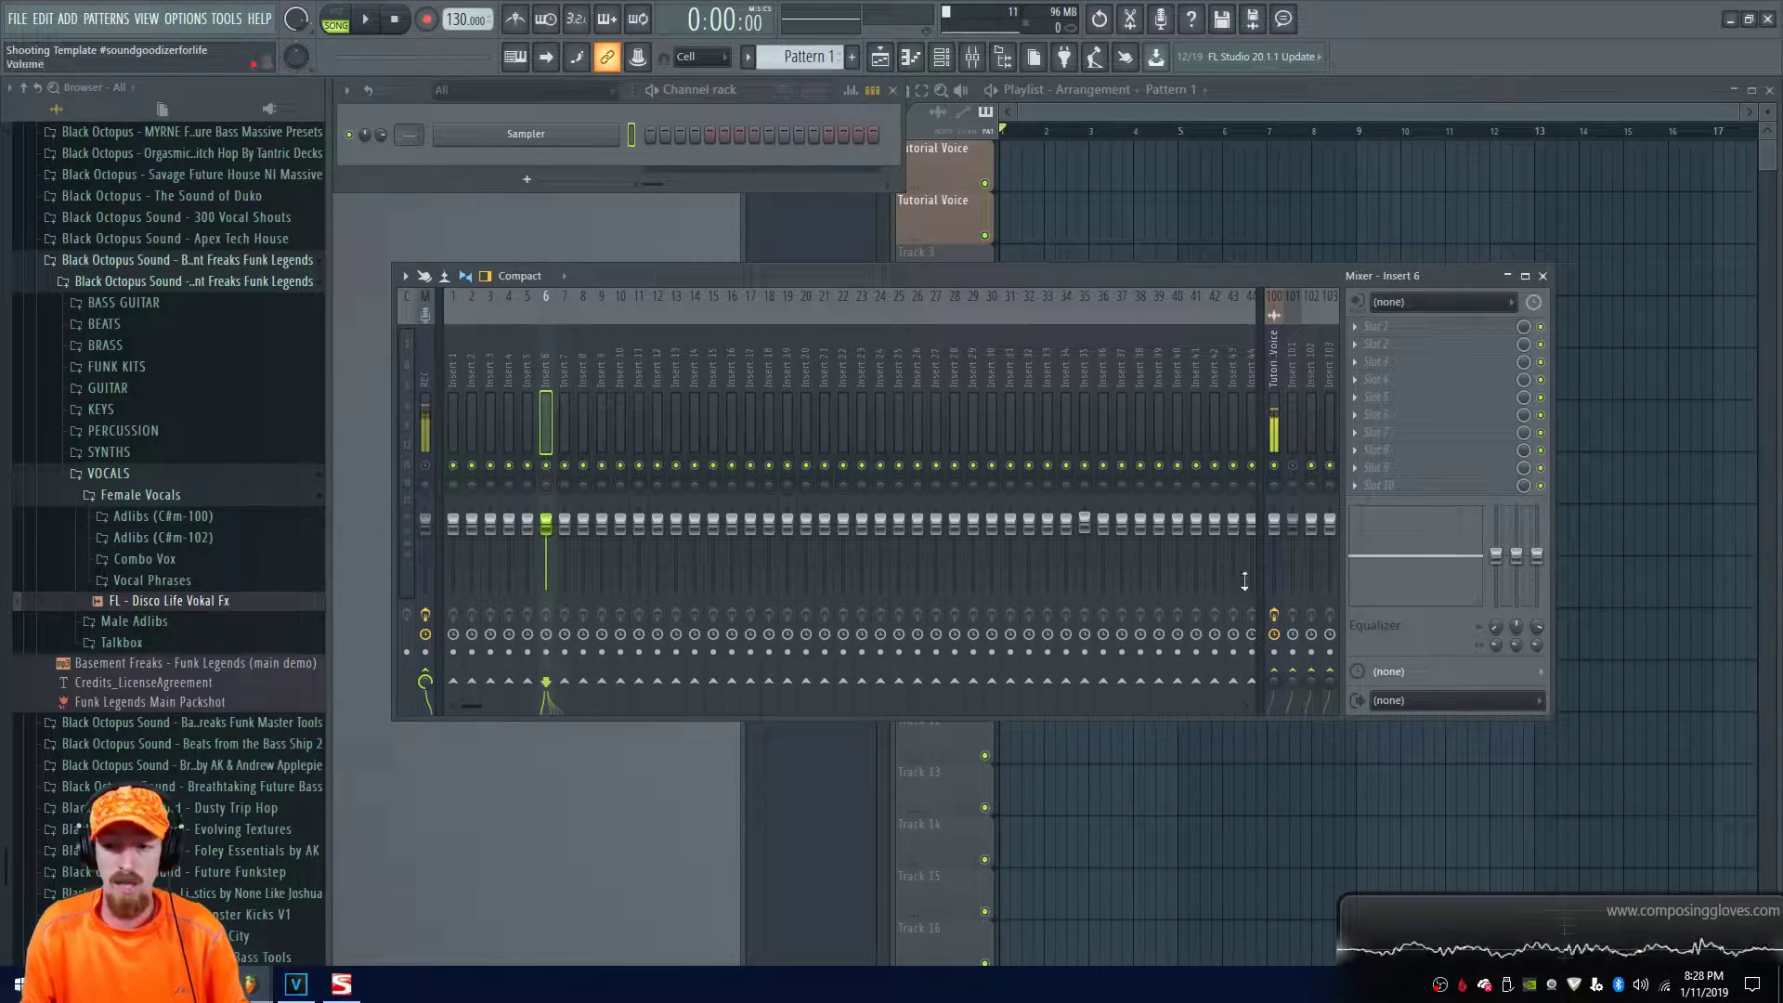
pyautogui.click(1430, 700)
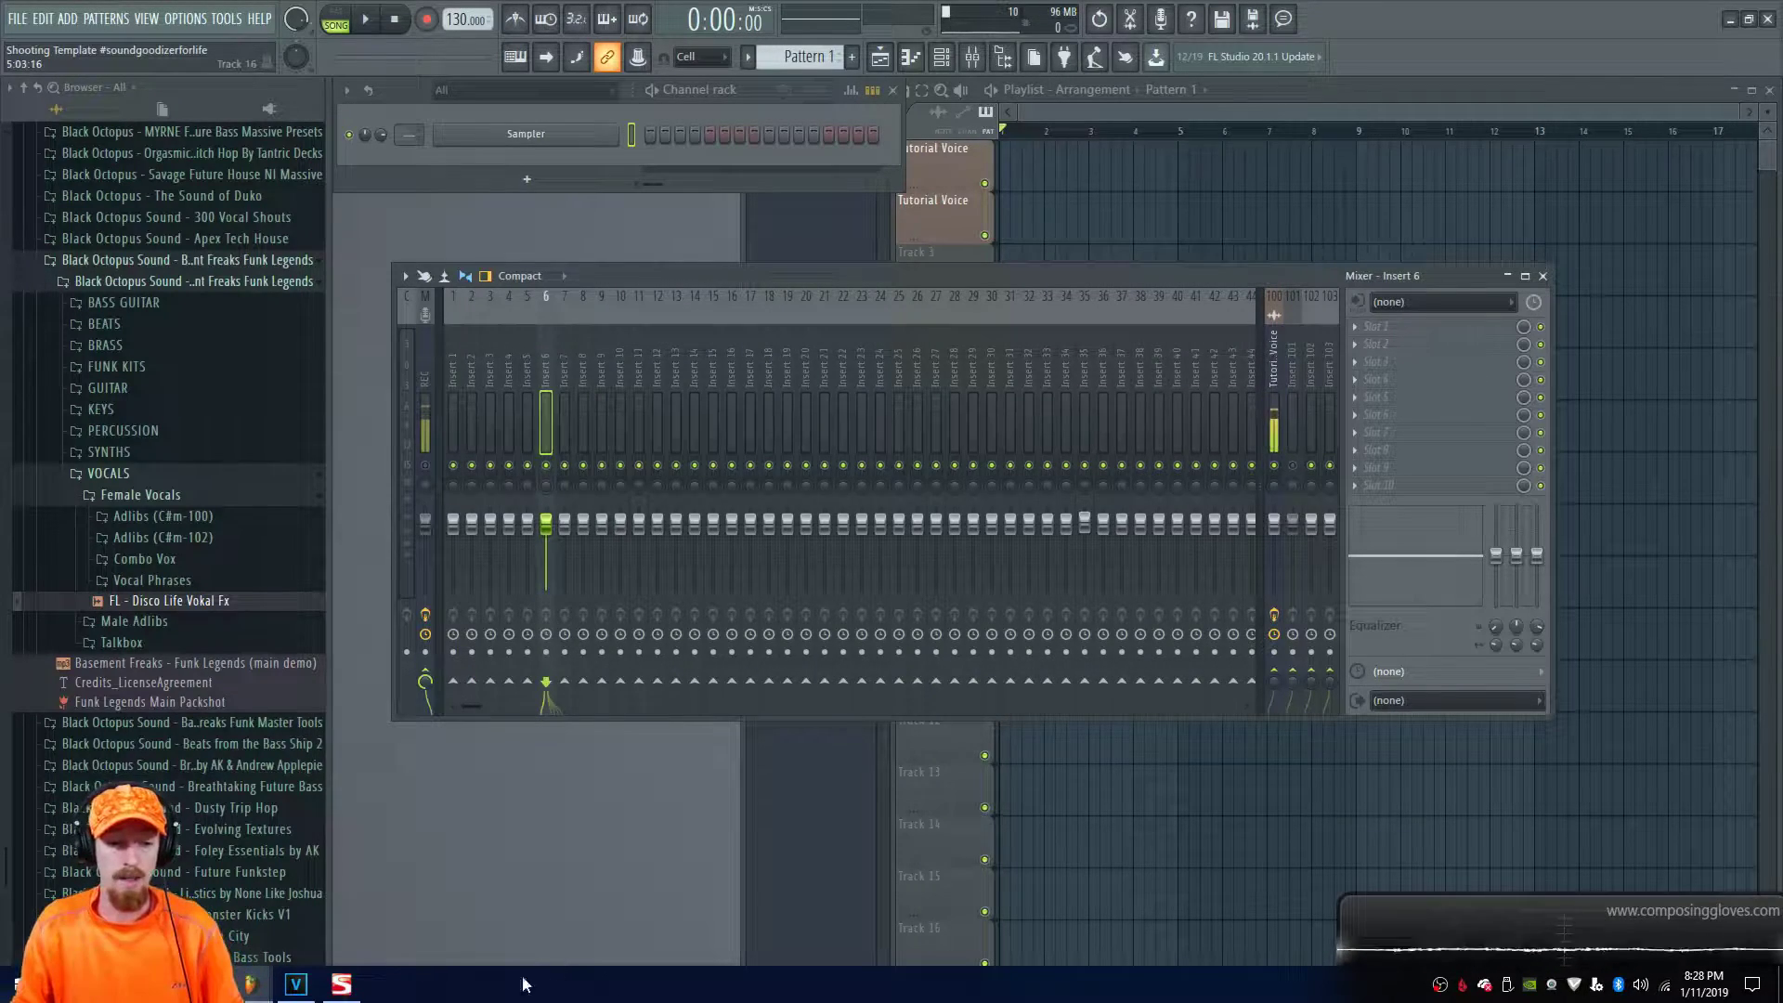
pyautogui.click(341, 984)
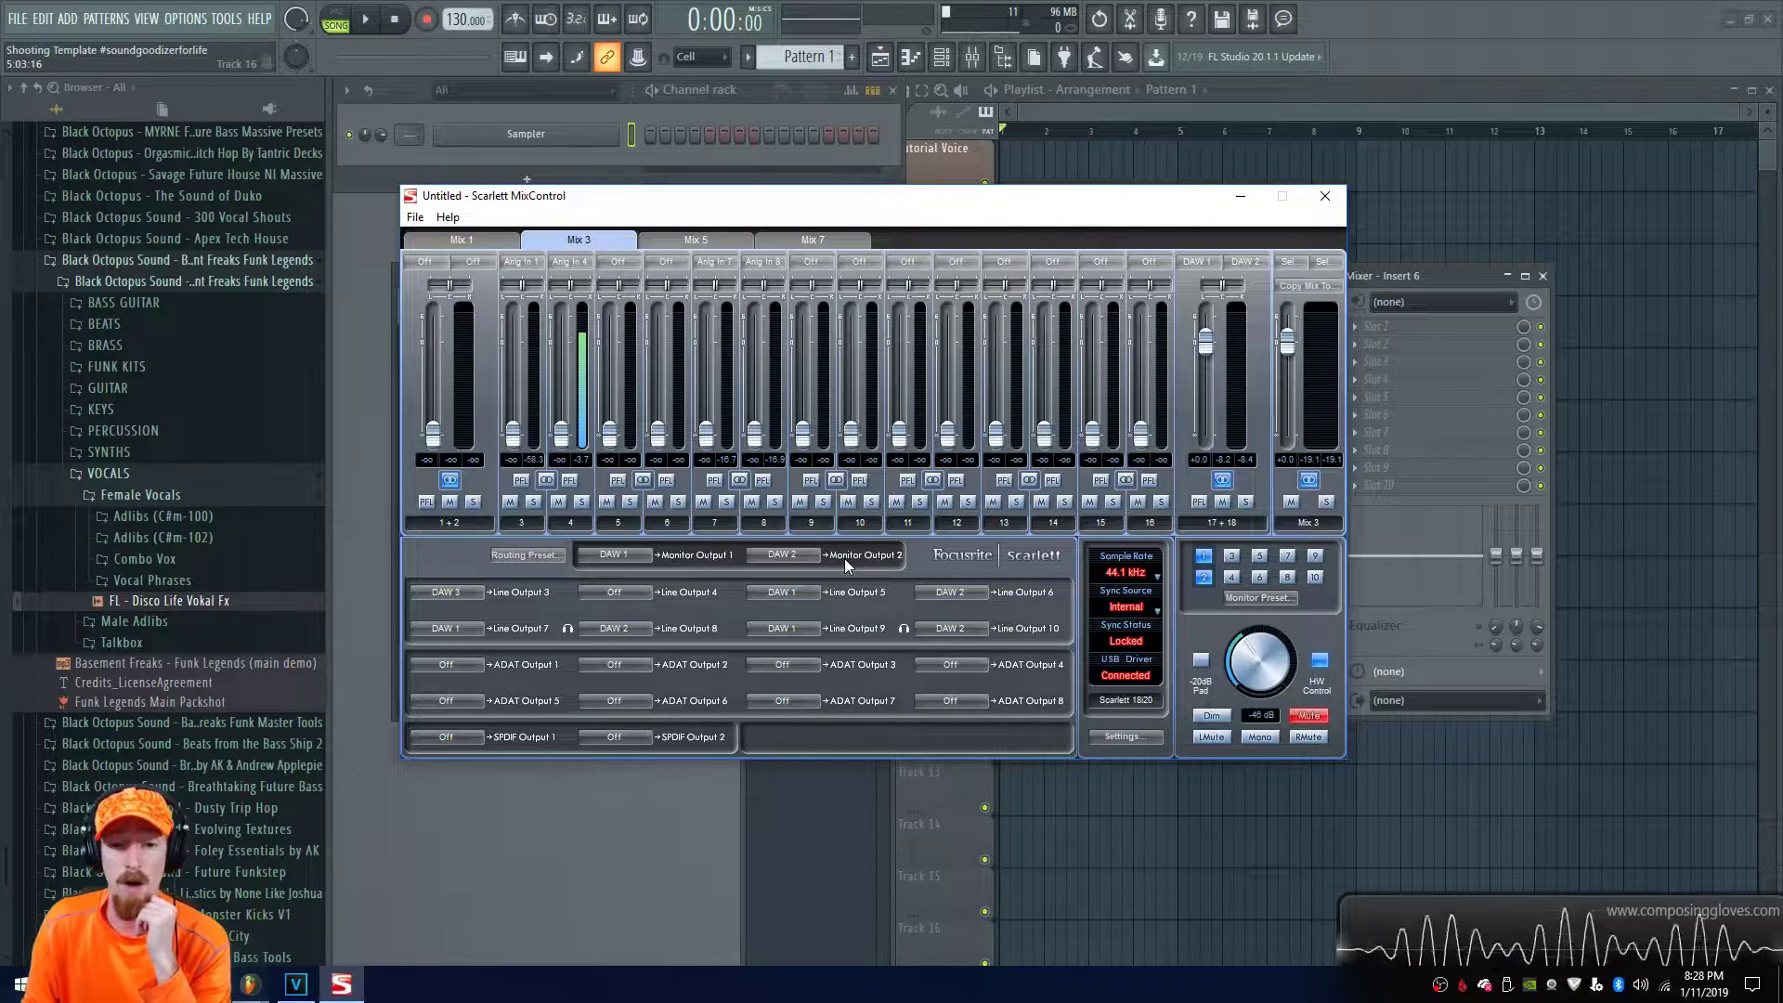
# Turn on pre-fade listen (PFL) for channel 4 in Mix 3, and turn it off again
pyautogui.click(569, 480)
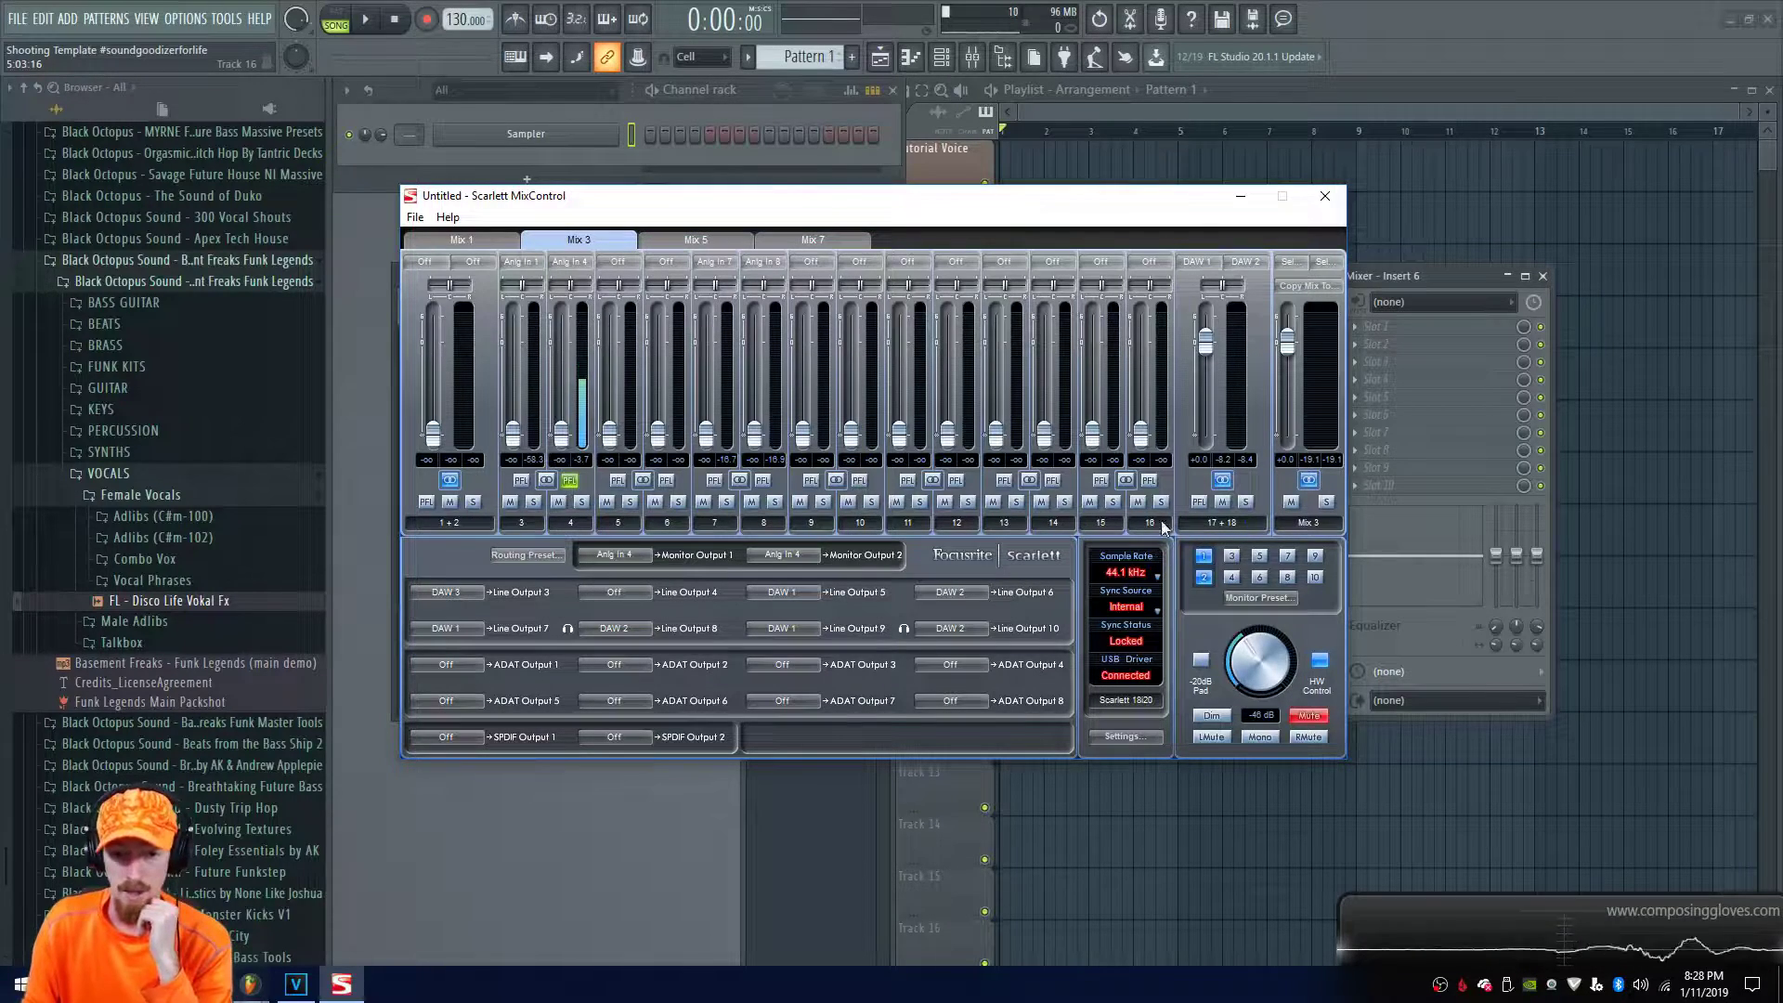
pyautogui.click(571, 482)
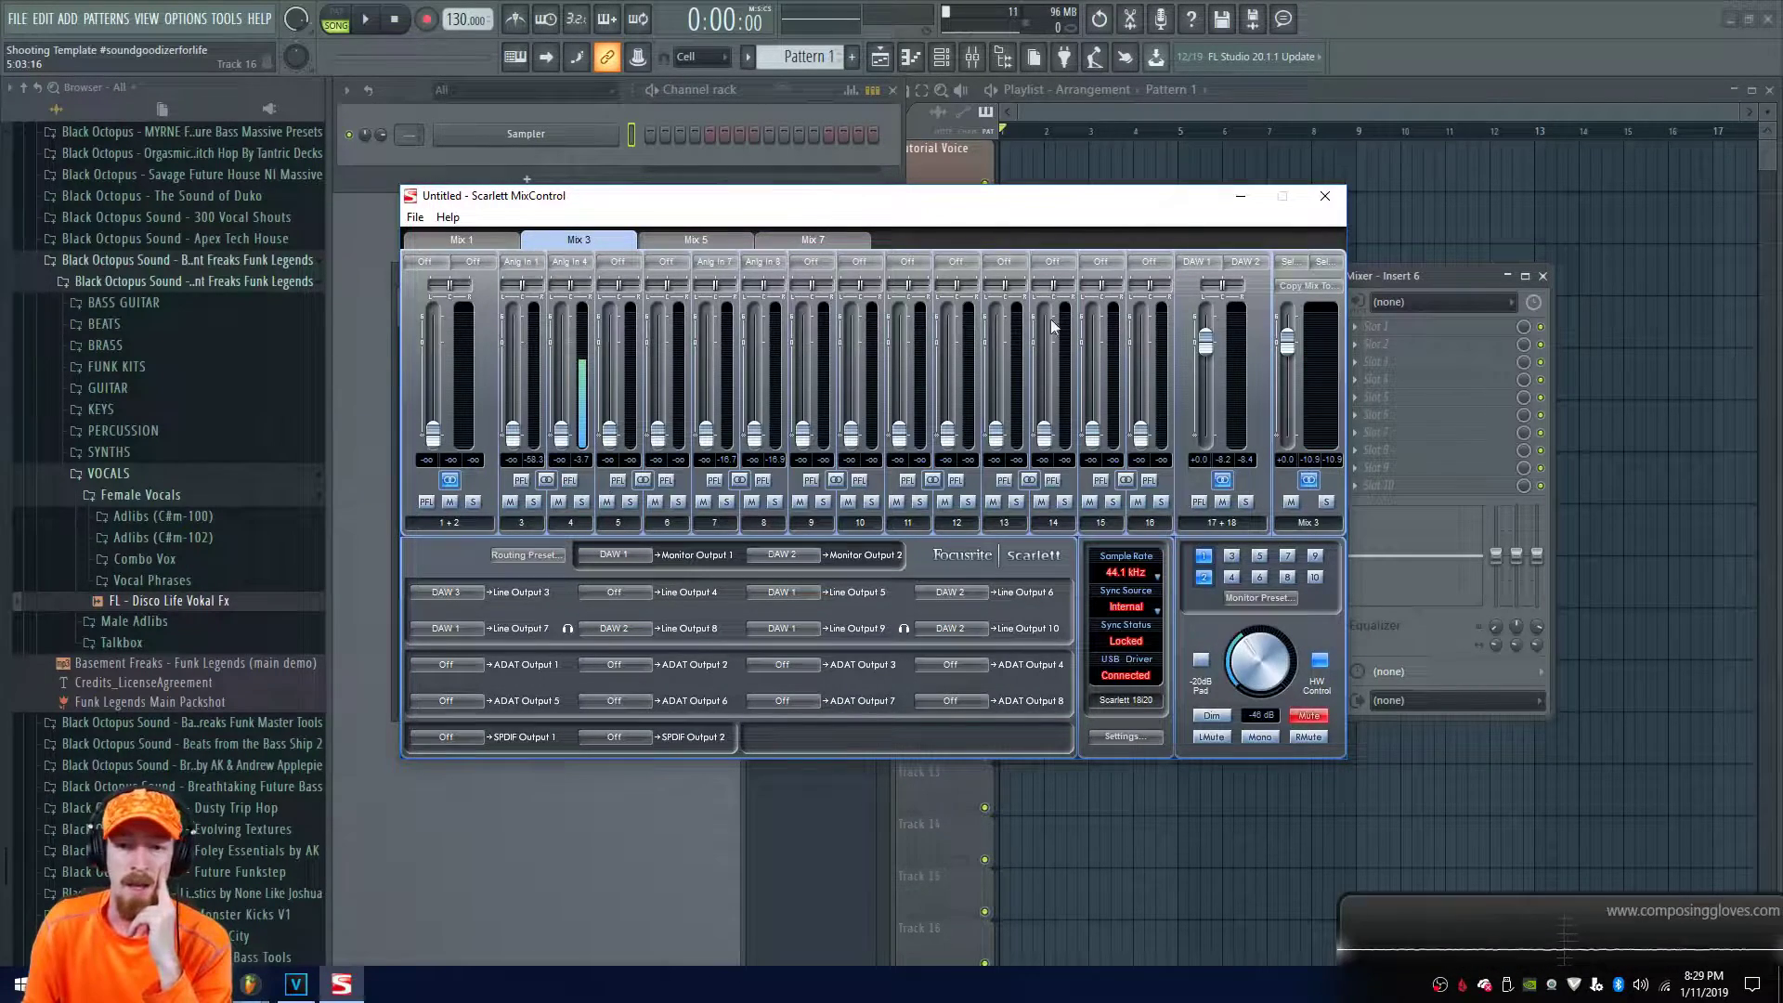
# Reposition the MixControl window, and lower Mix 3's master fader and its DAW 1/DAW 2 fader to minimum
pyautogui.moveTo(1067, 211); pyautogui.dragTo(1091, 182)
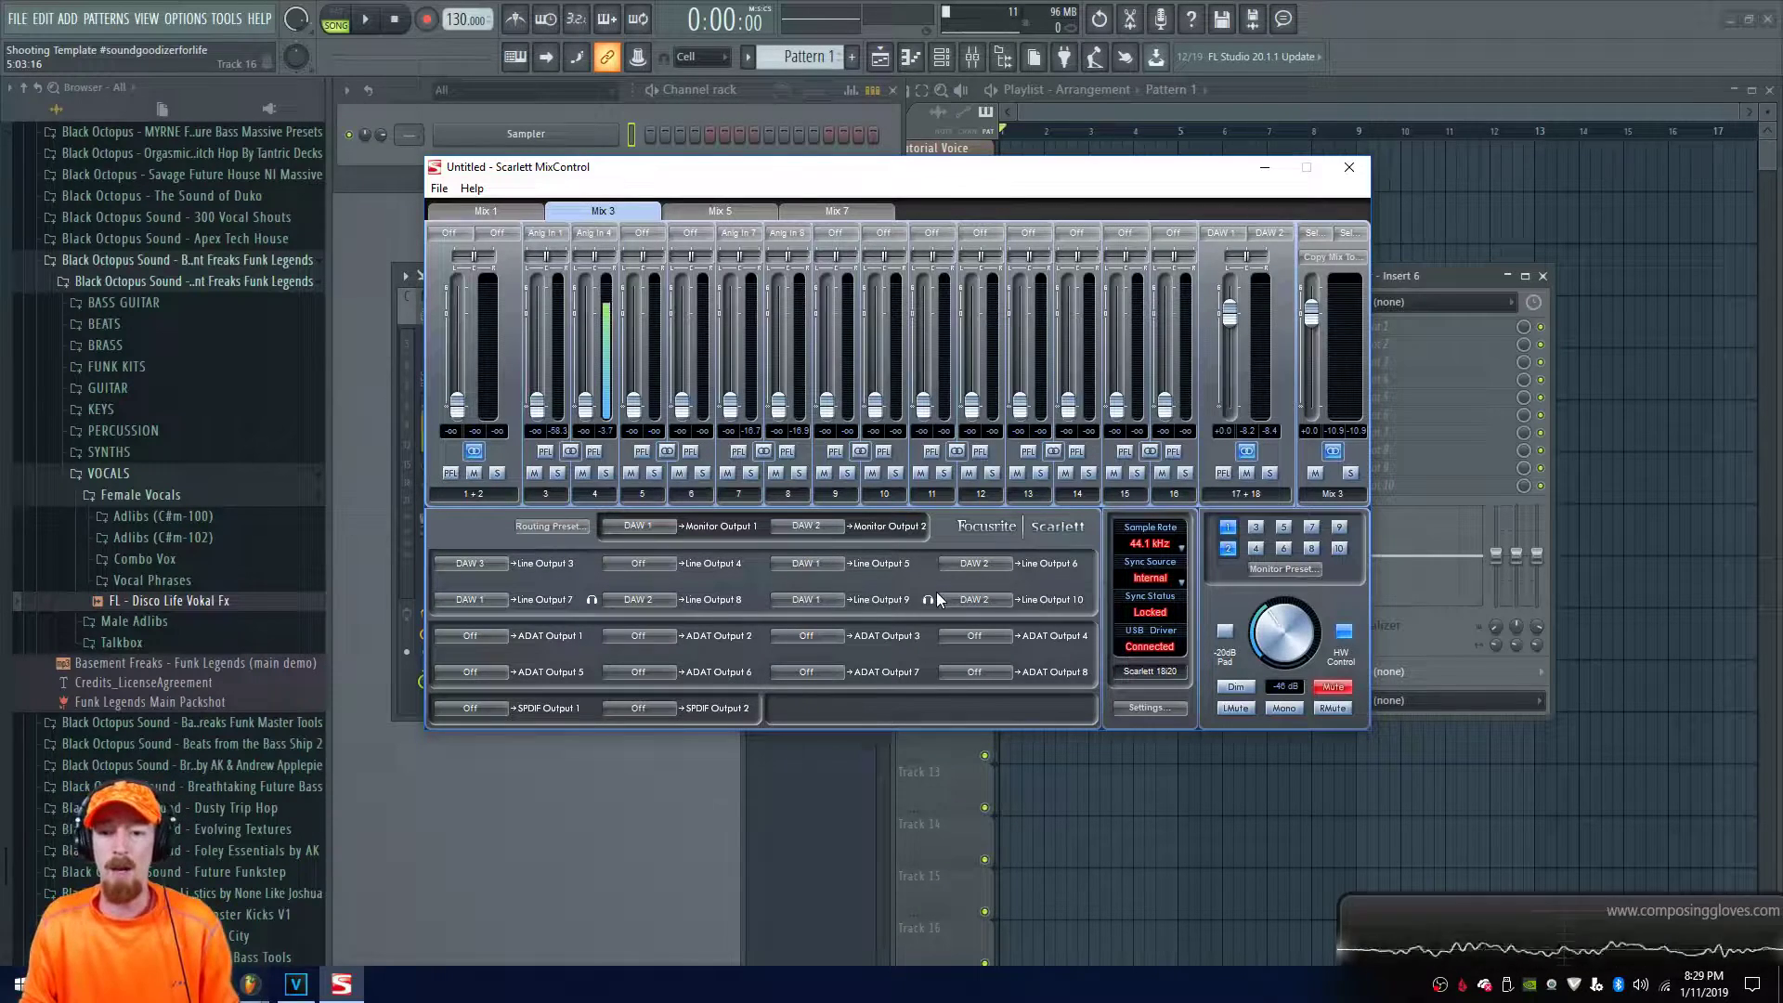
pyautogui.moveTo(946, 168); pyautogui.dragTo(936, 192)
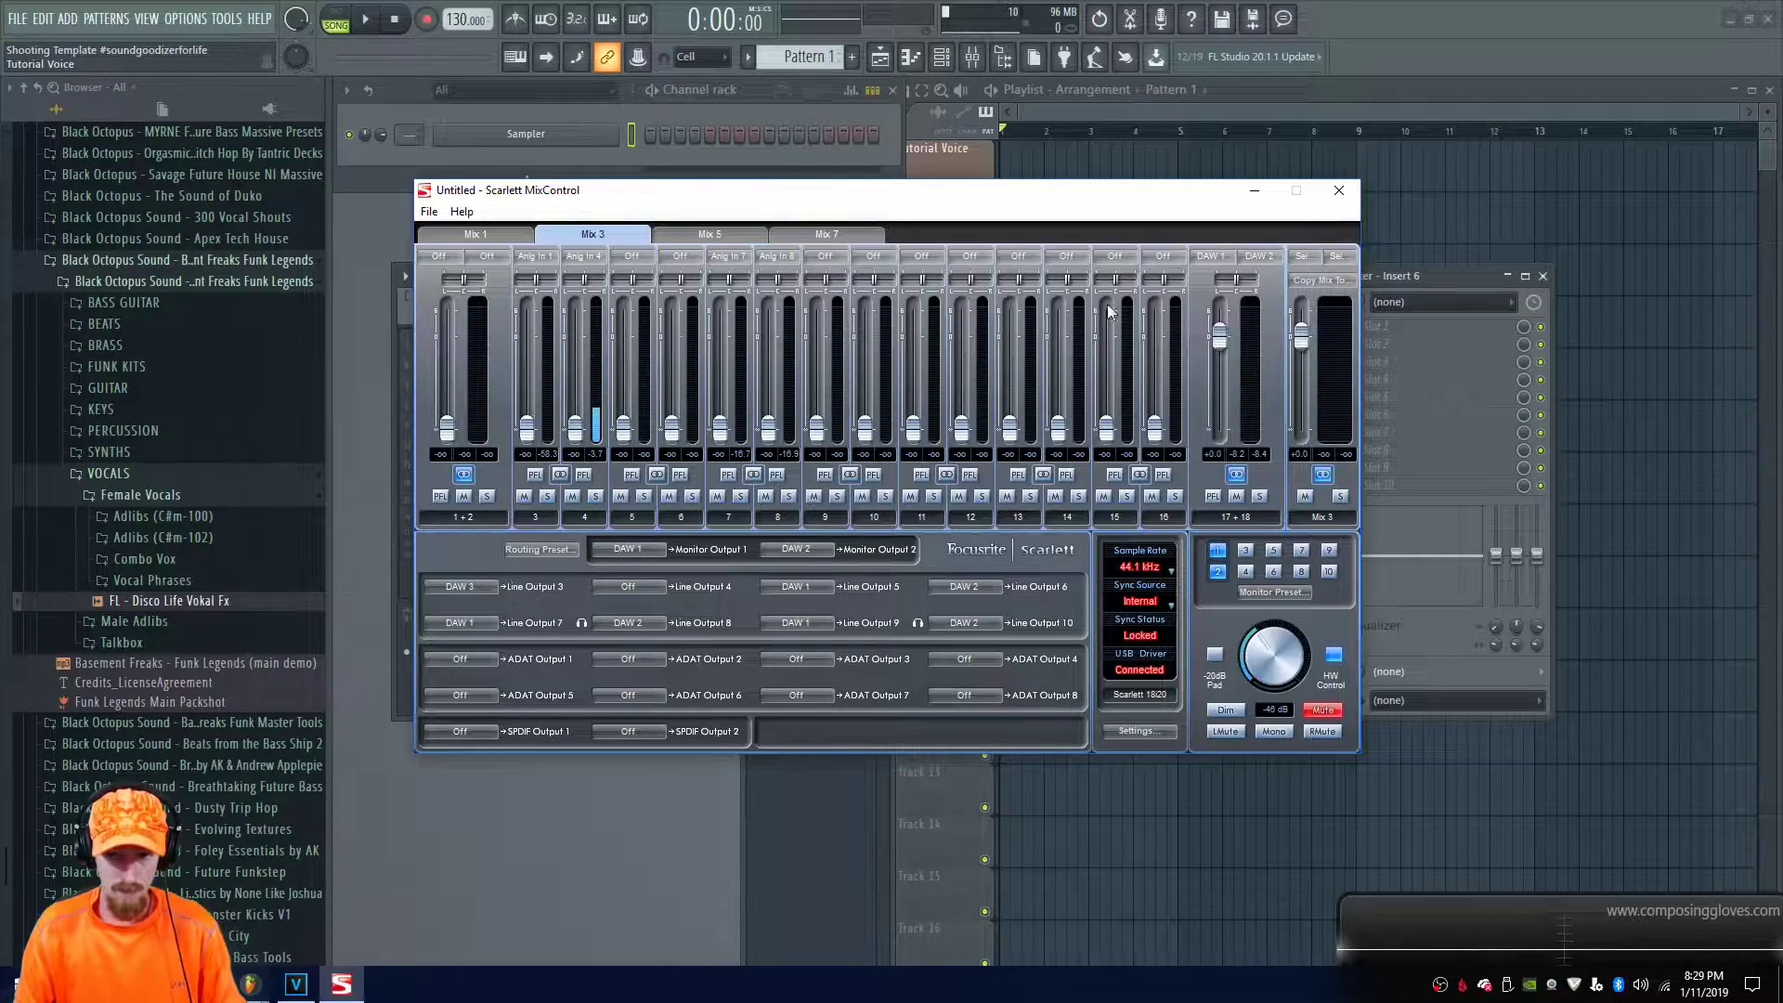
pyautogui.moveTo(1301, 339); pyautogui.dragTo(1300, 522)
pyautogui.moveTo(1220, 339); pyautogui.dragTo(1218, 517)
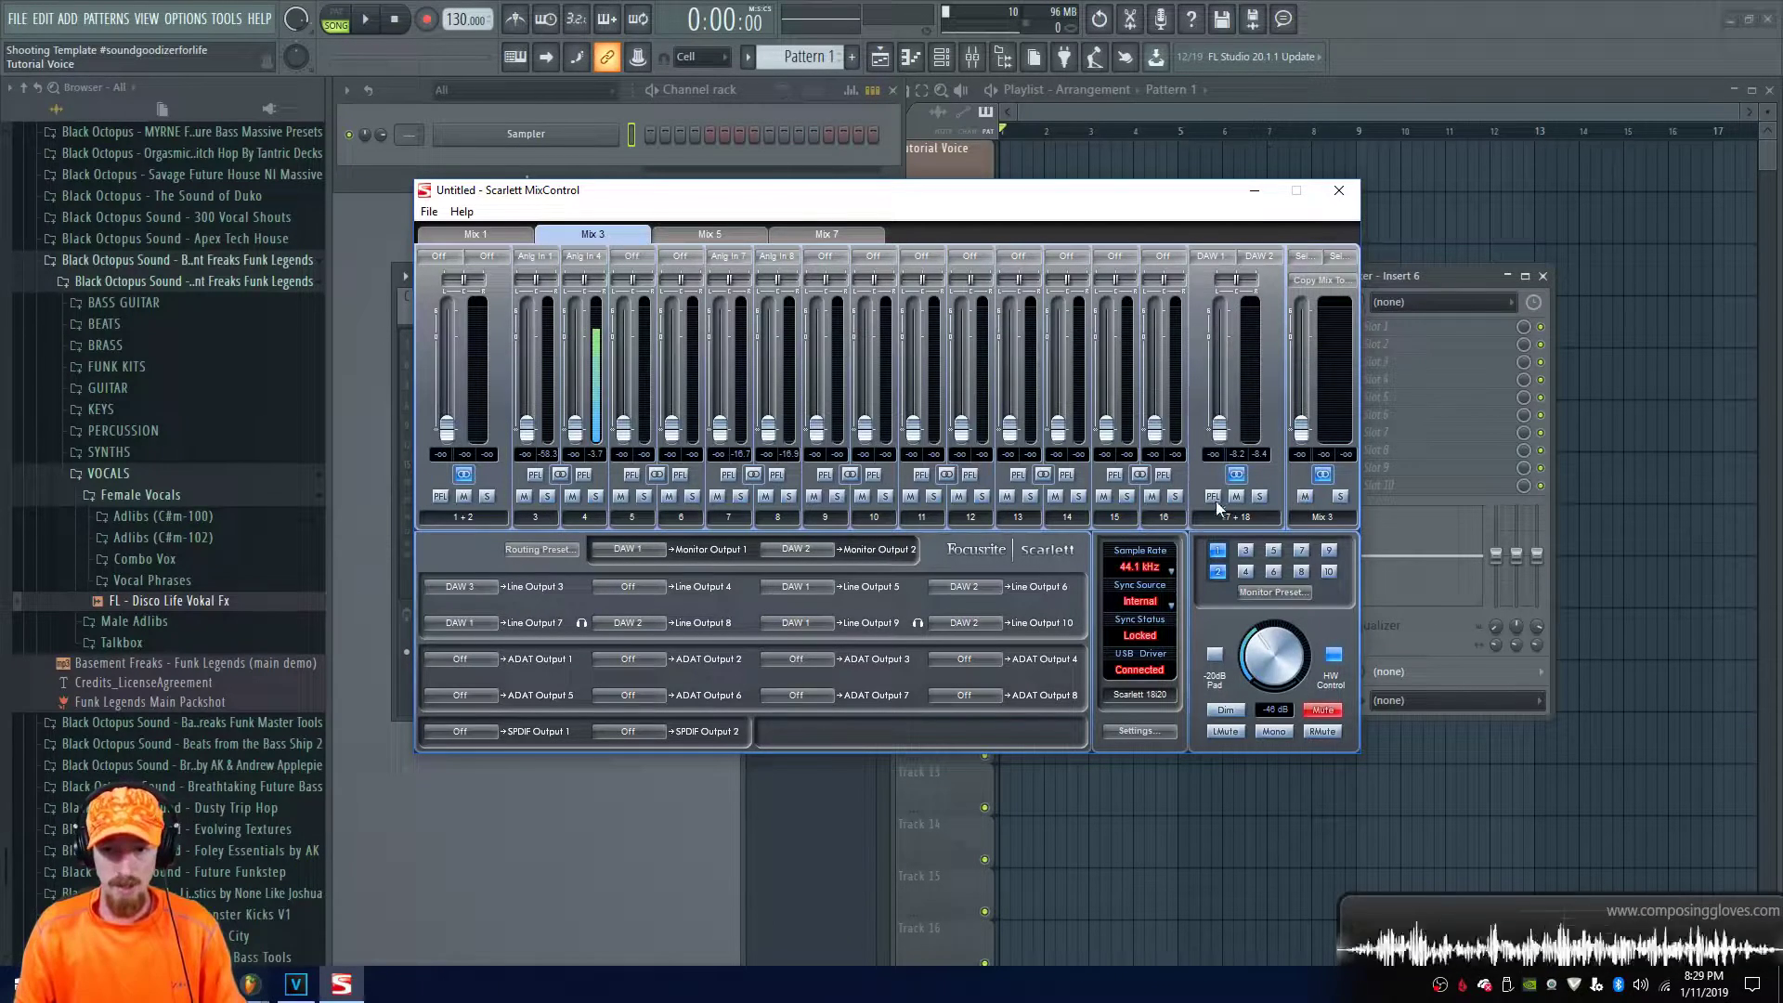
# Show Mix 1 and raise the monitor level to about -29 dB
pyautogui.click(520, 234)
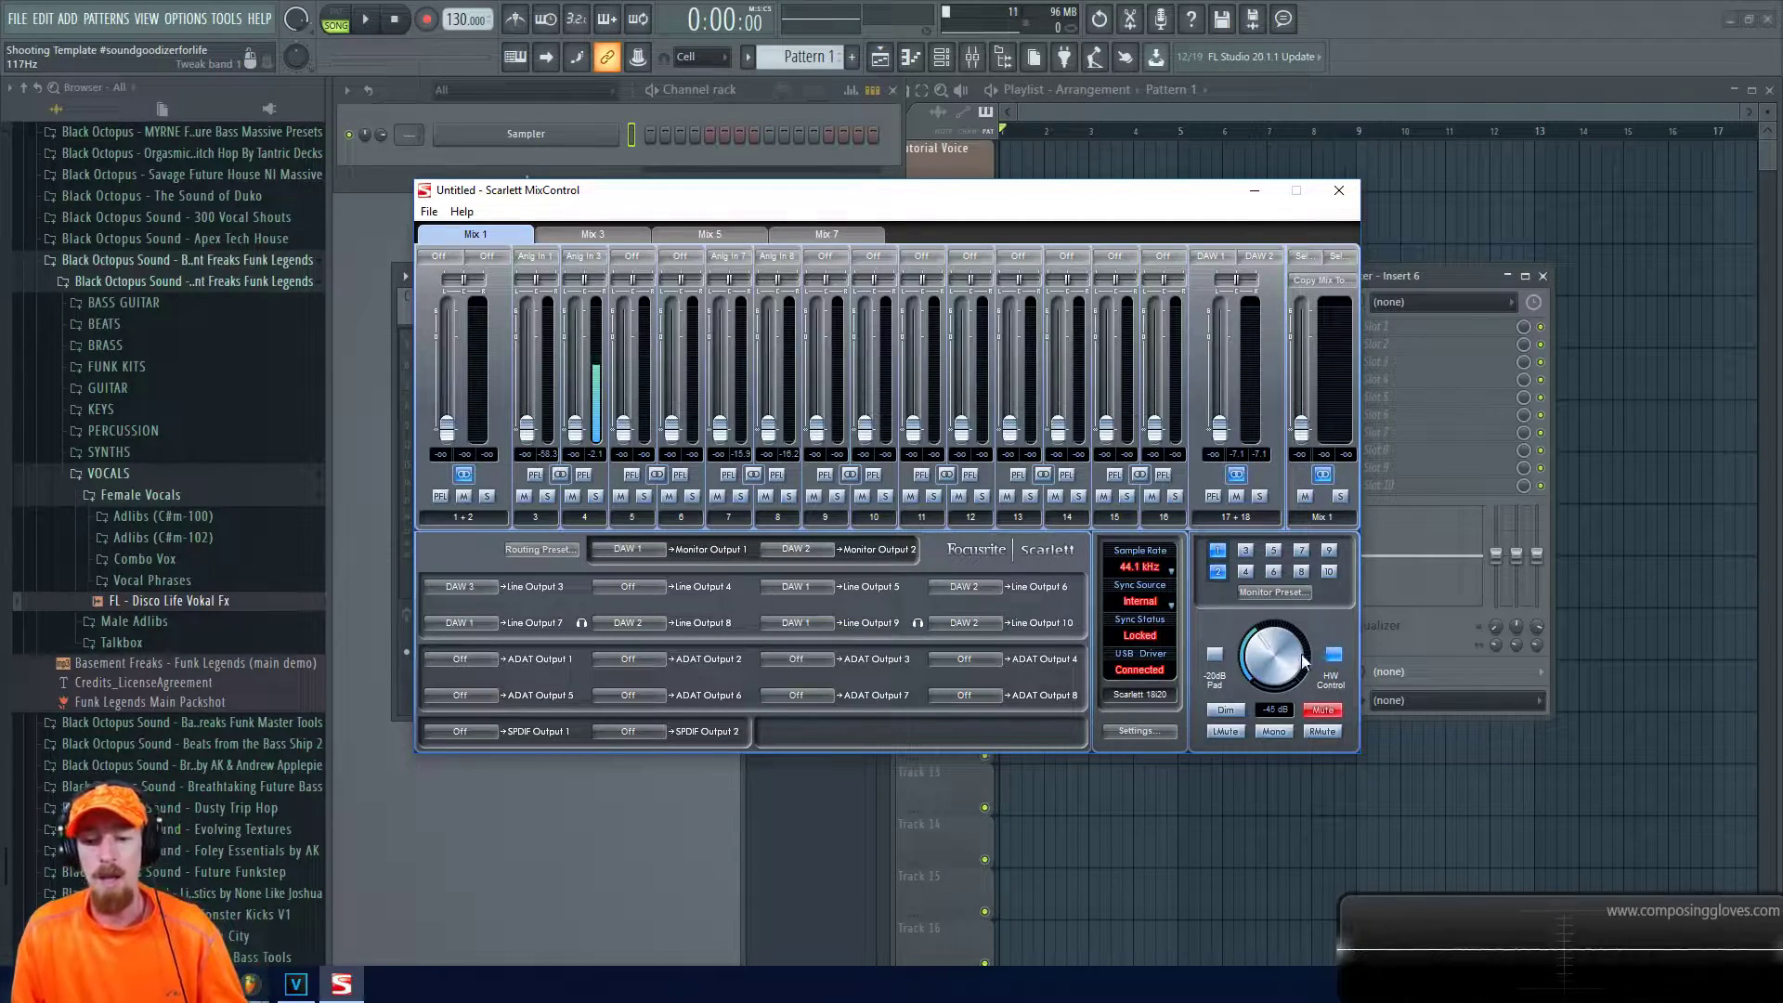
pyautogui.scroll(2, 1274, 674)
pyautogui.scroll(12, 1274, 673)
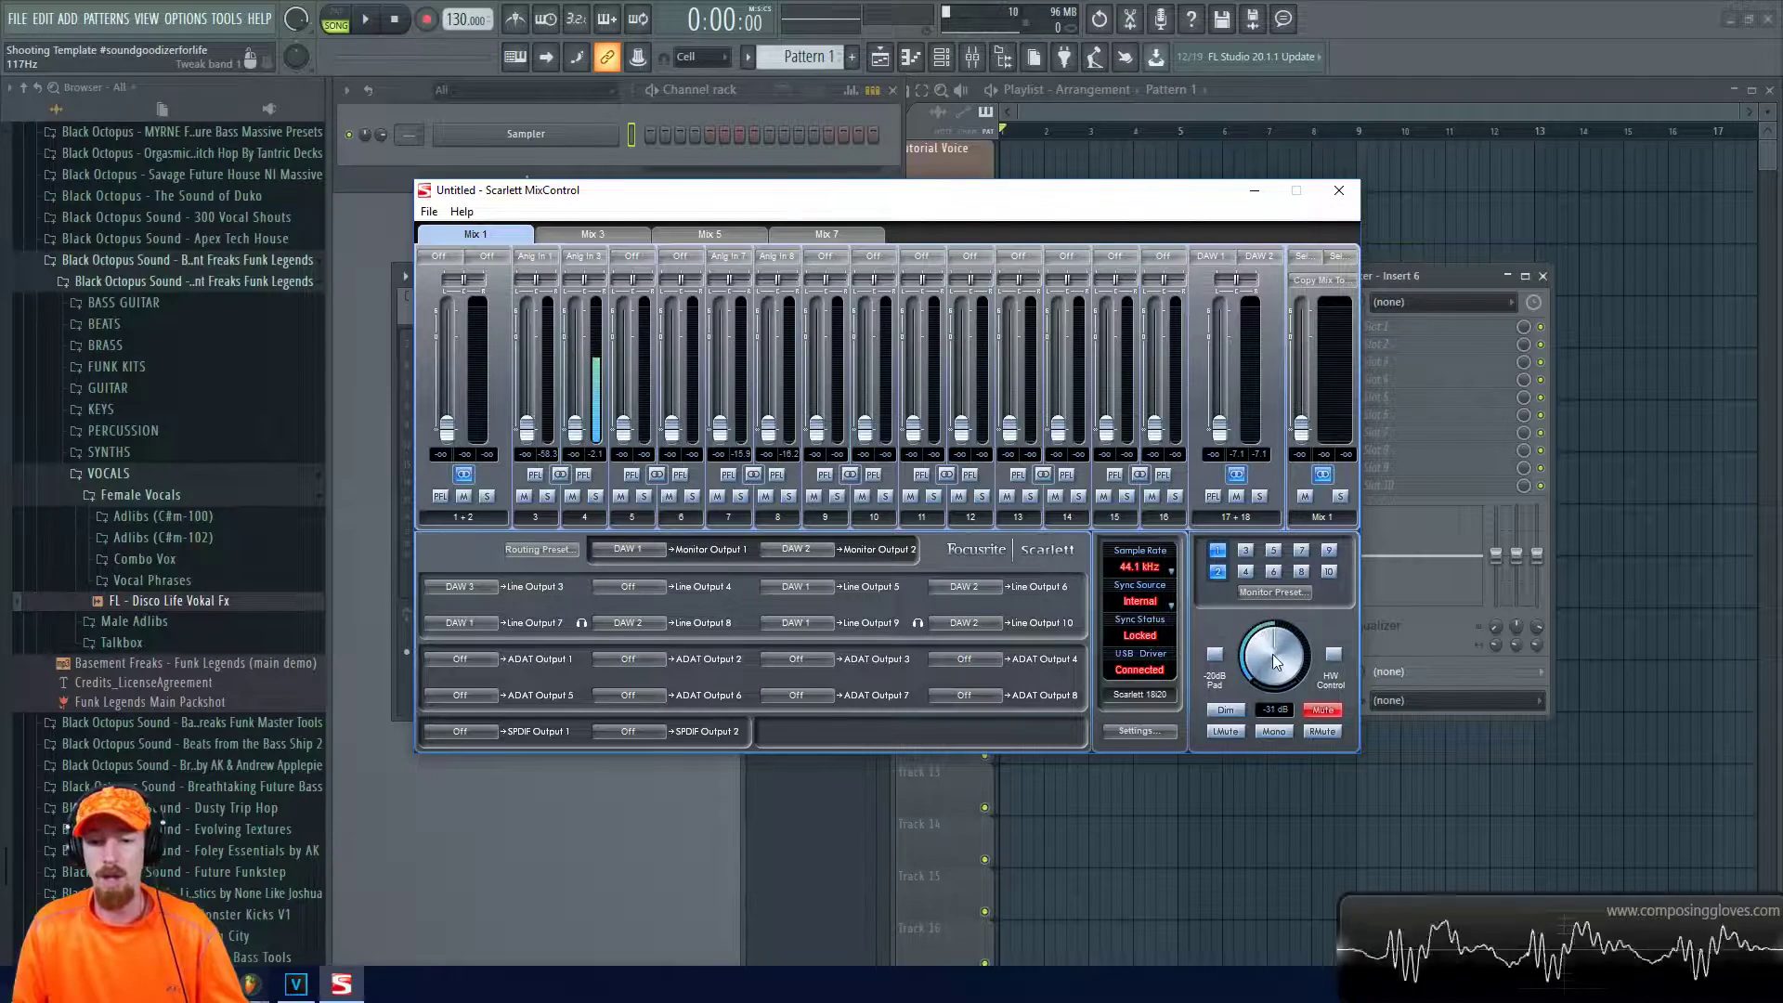
pyautogui.scroll(-12, 1278, 668)
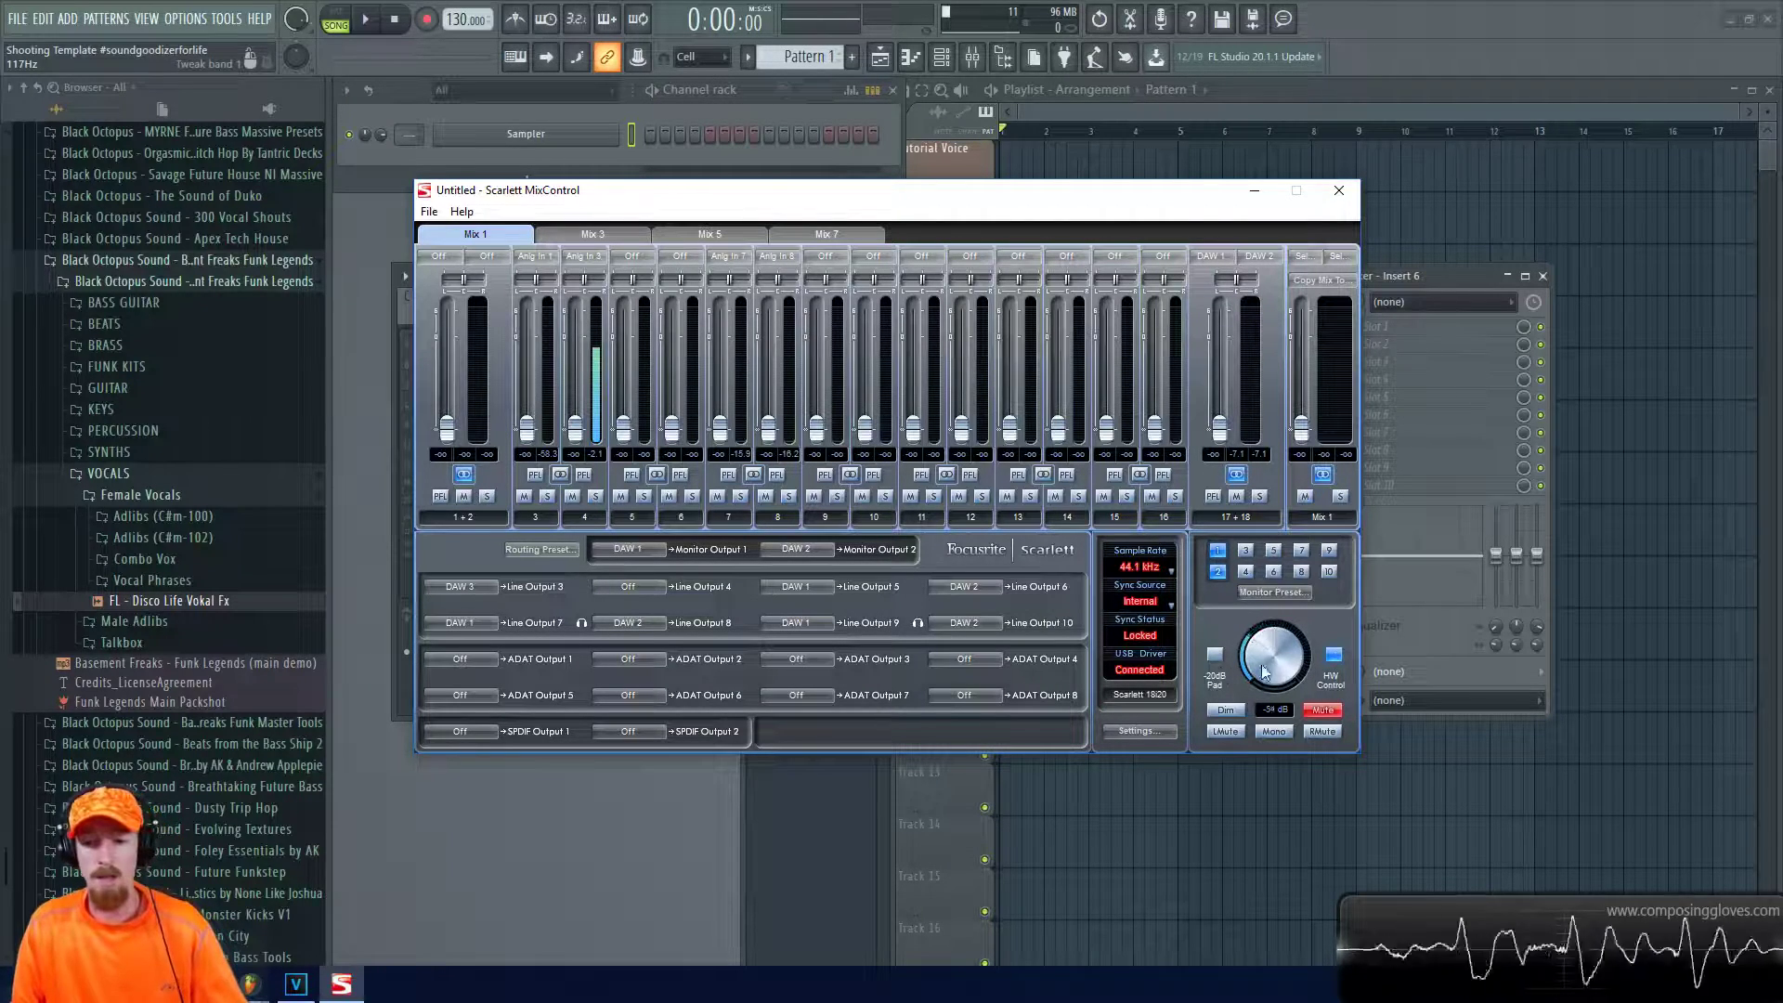
pyautogui.scroll(14, 1276, 660)
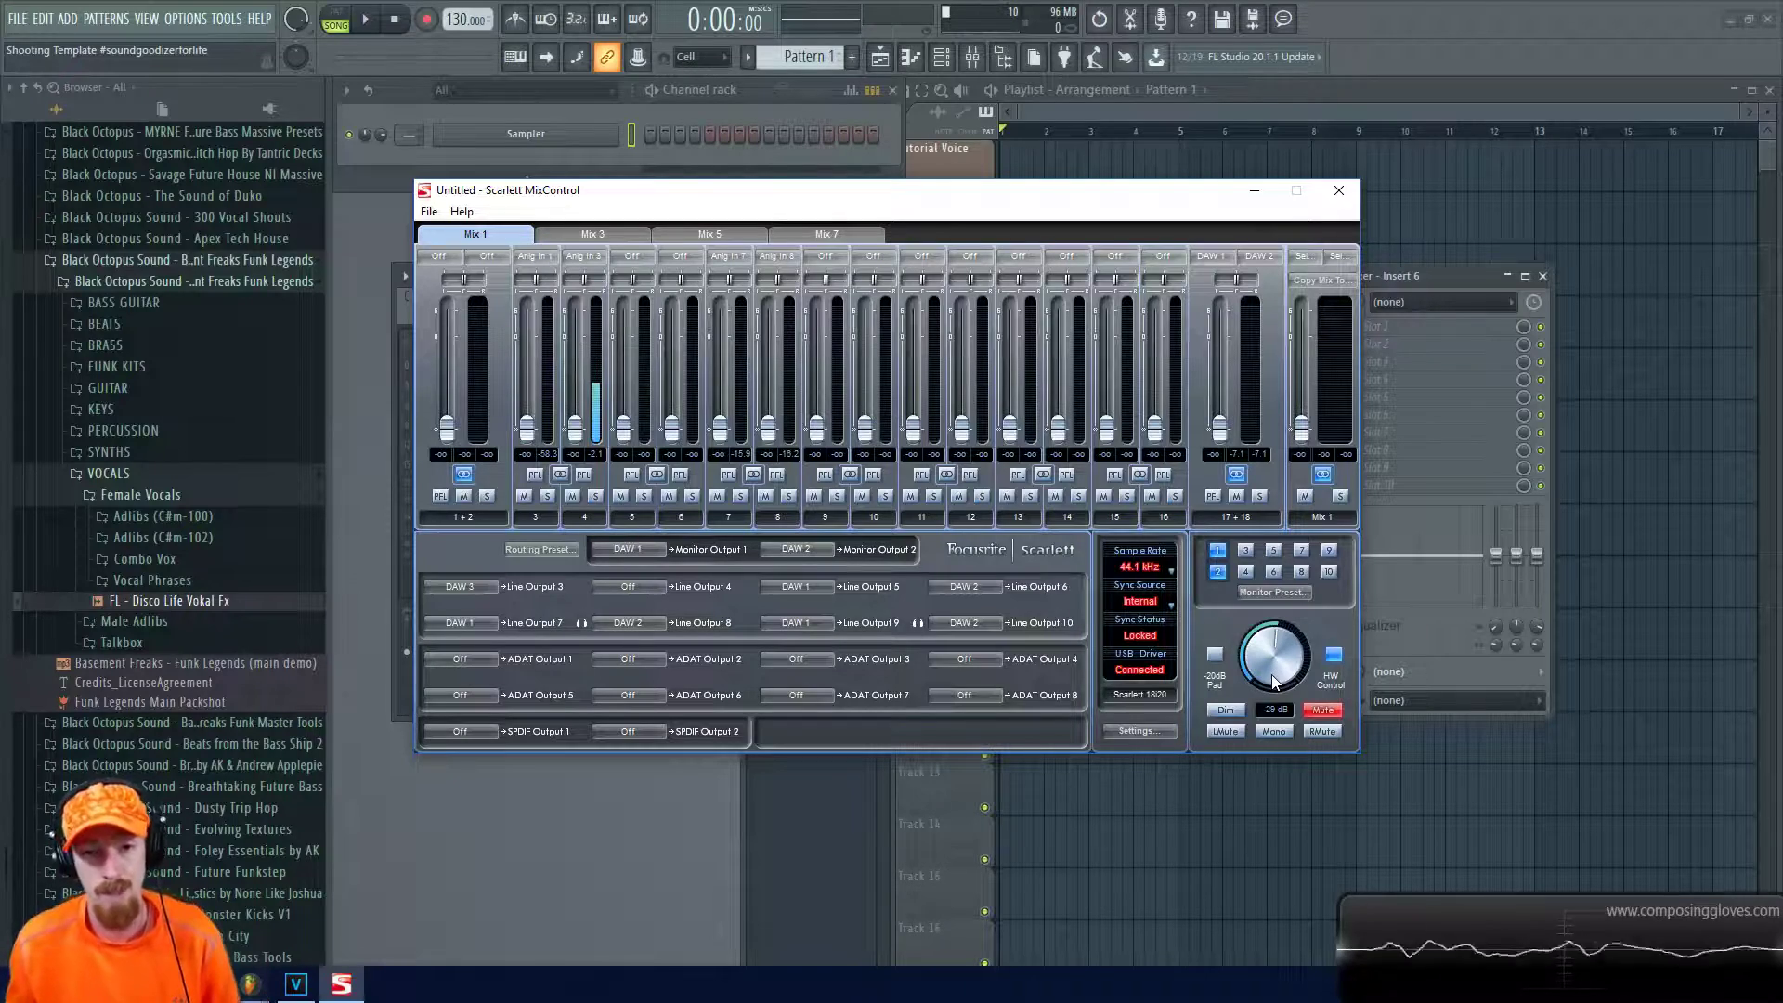
# Look through Mix 7, Mix 5 and Mix 3, and return to Mix 1
pyautogui.click(836, 235)
pyautogui.click(716, 238)
pyautogui.click(592, 235)
pyautogui.click(493, 237)
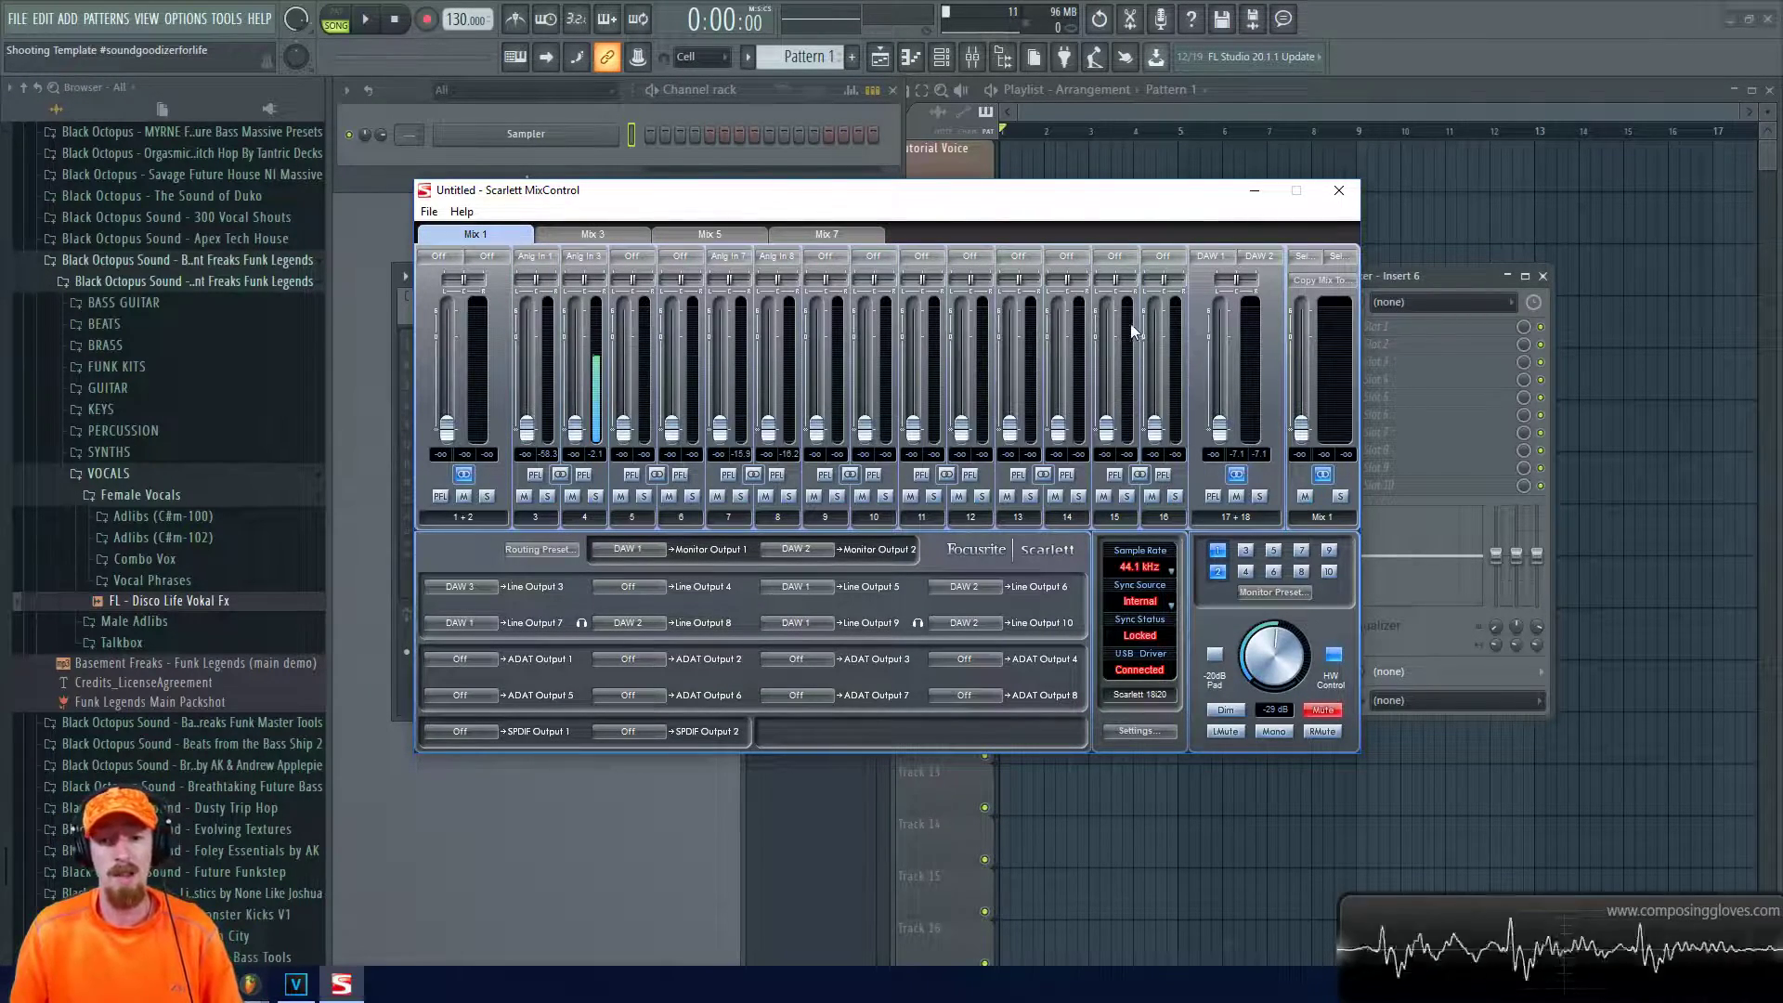